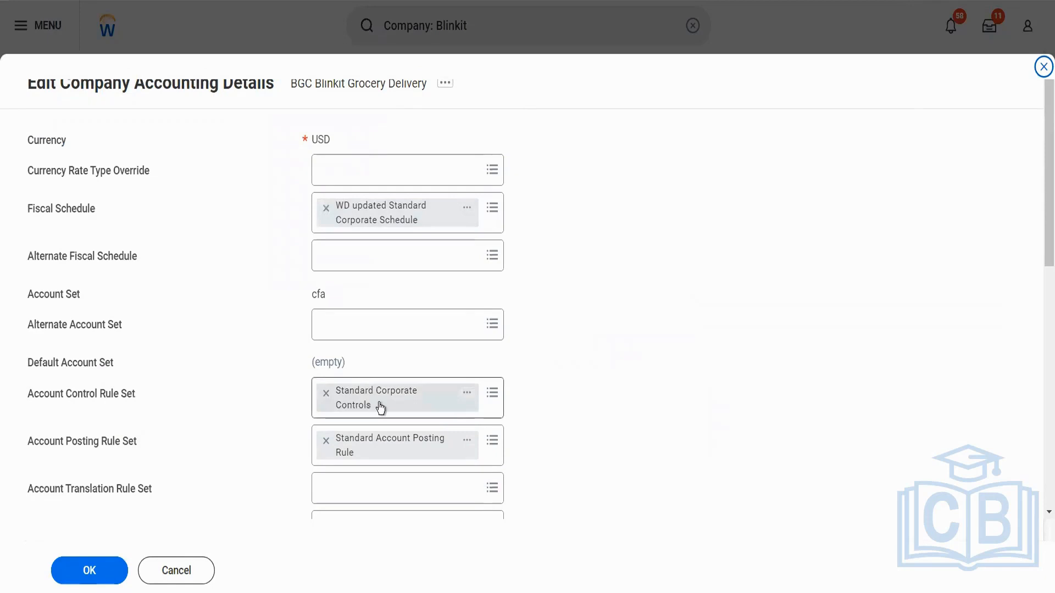
# Open the company's Standard Corporate Controls account control rule set in a new tab to view its thresholds.
pyautogui.rightClick(465, 394)
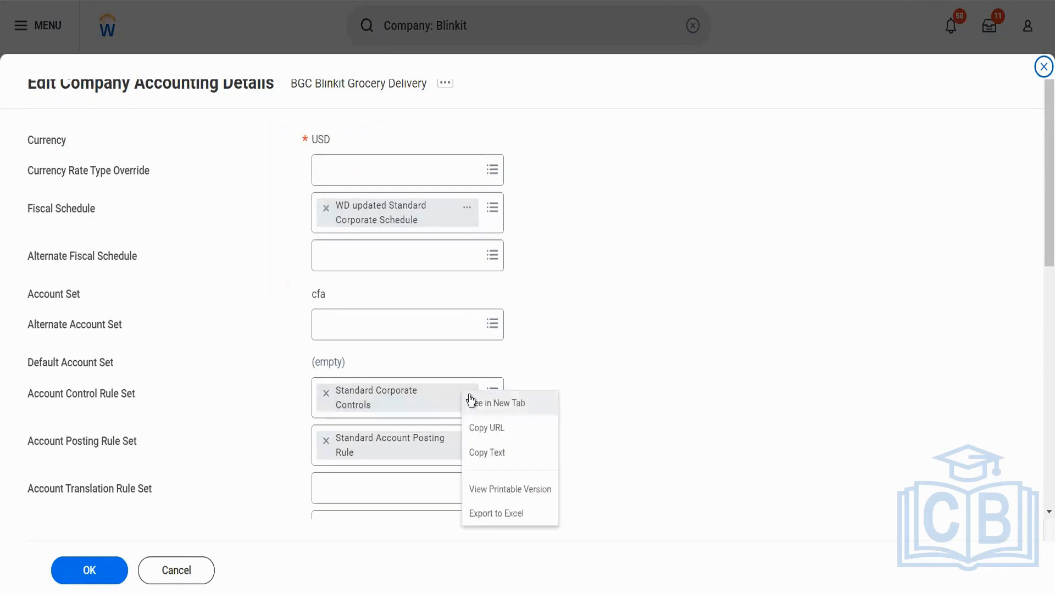
pyautogui.click(474, 404)
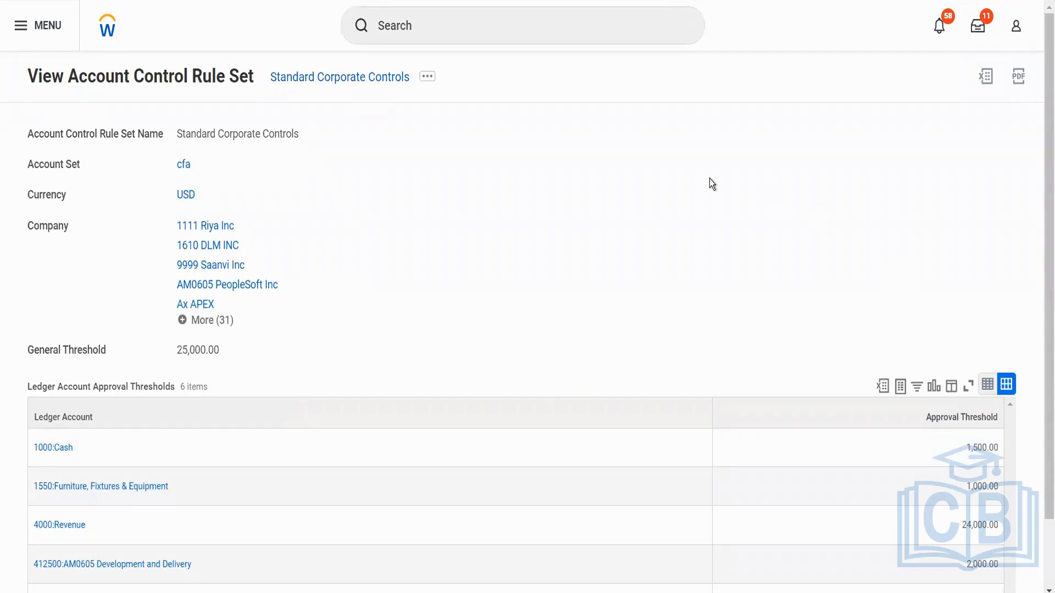
# Find the Create Account Control Rule Set task, view its blank form, and cancel without creating a rule set.
pyautogui.click(477, 34)
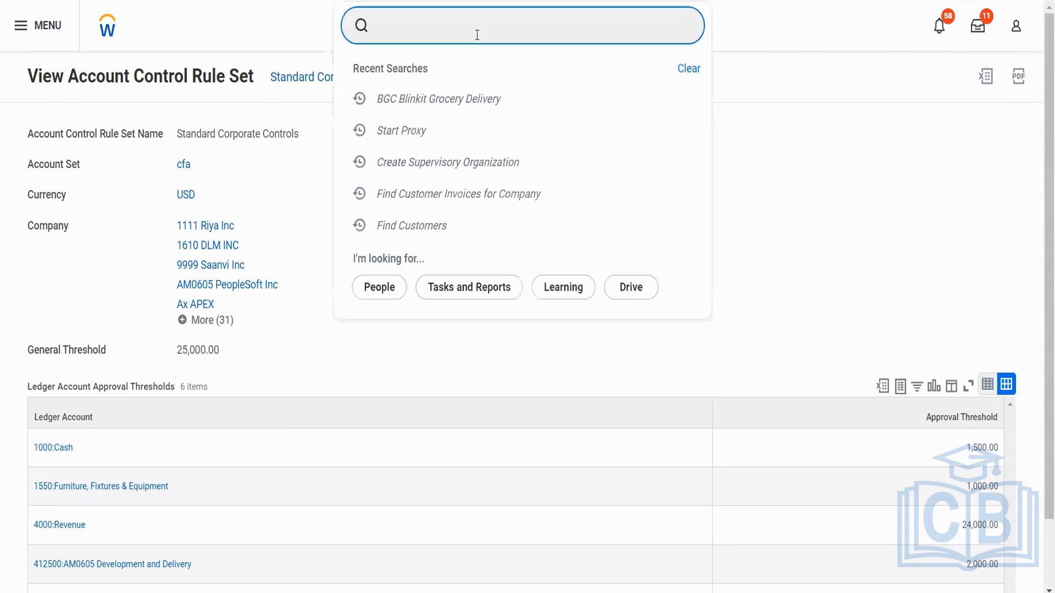
pyautogui.write('crr')
pyautogui.press('BackSpace')
pyautogui.write('acc contr rule')
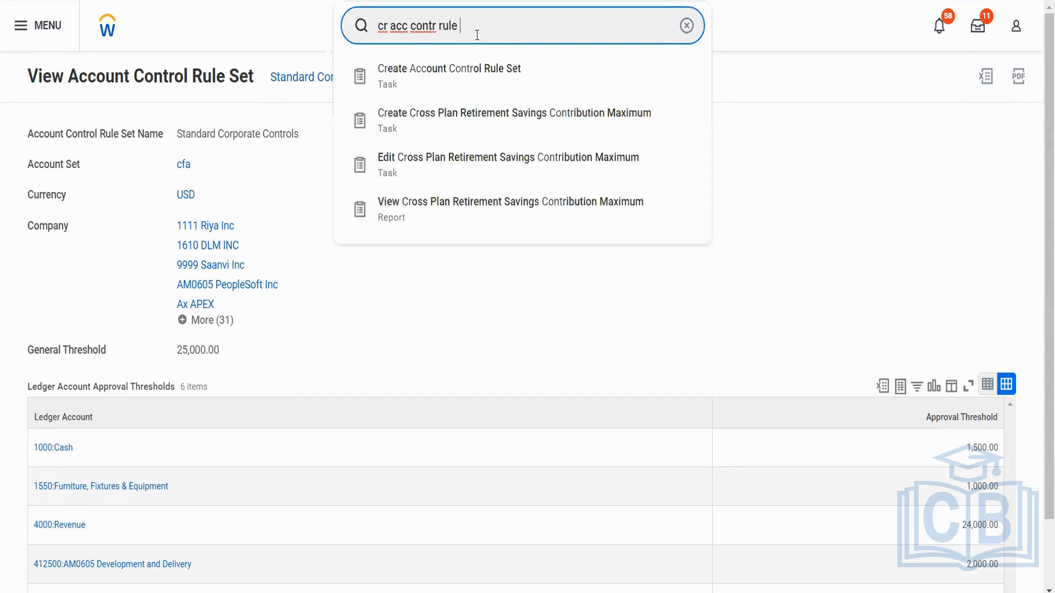
pyautogui.press('Return')
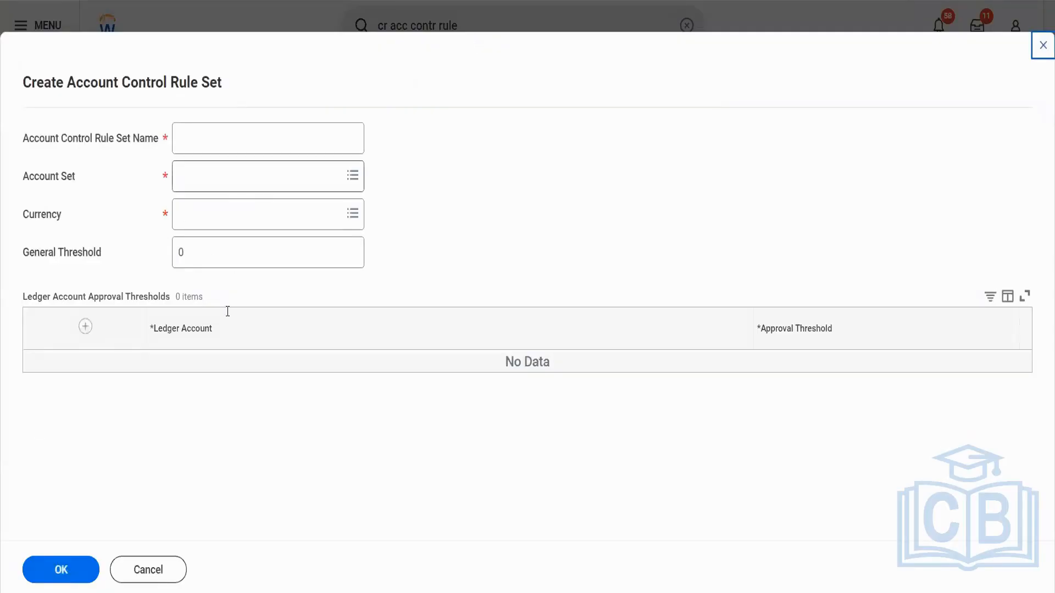
pyautogui.click(167, 582)
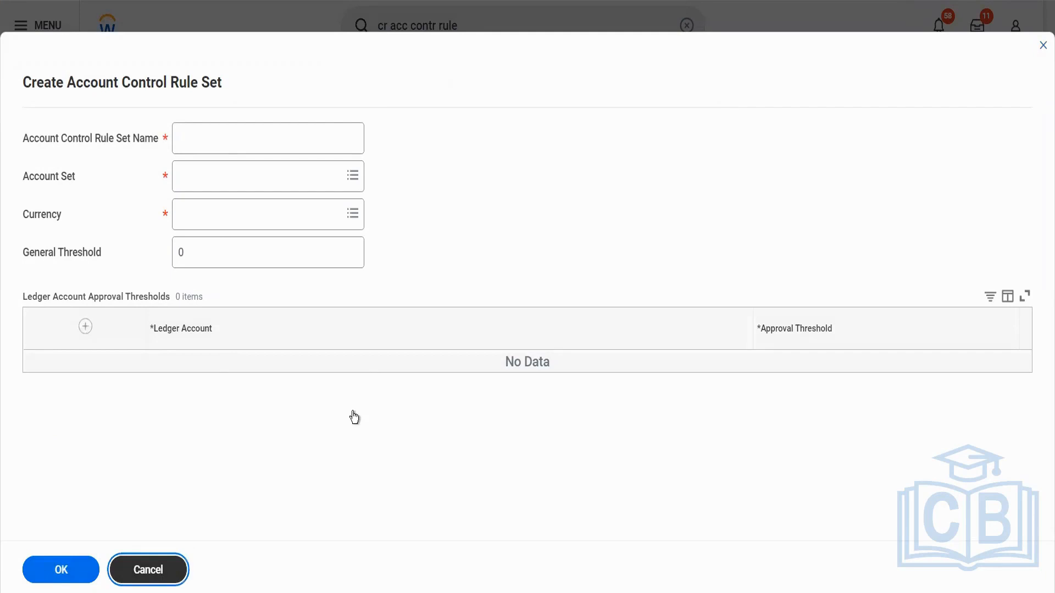
# Search for and open the View Account Posting Rule Set report.
pyautogui.click(467, 29)
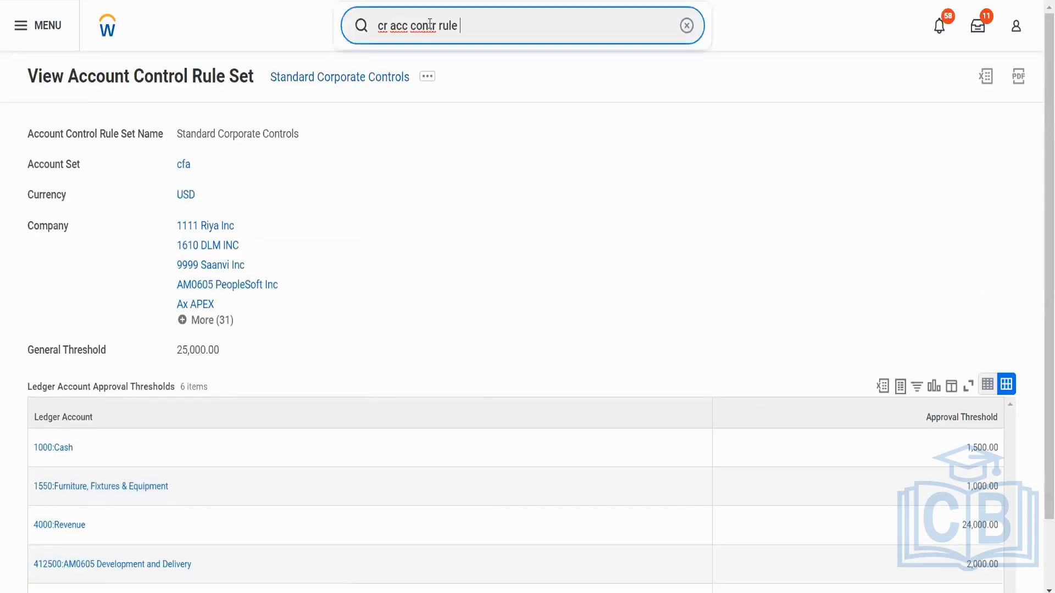
pyautogui.moveTo(465, 27); pyautogui.dragTo(373, 27)
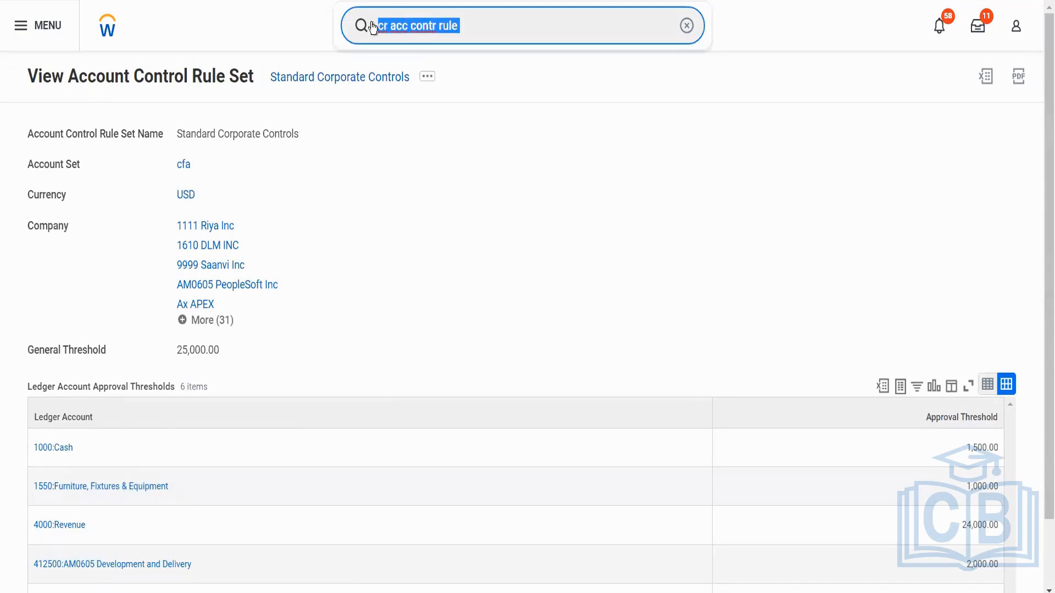
pyautogui.write('view ac')
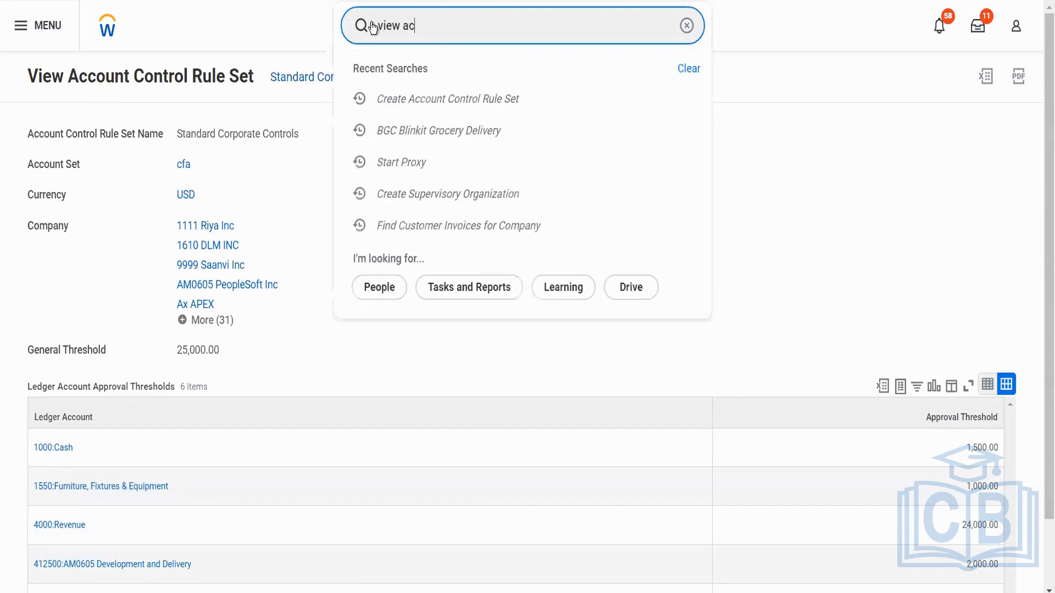
pyautogui.write('c post rule set')
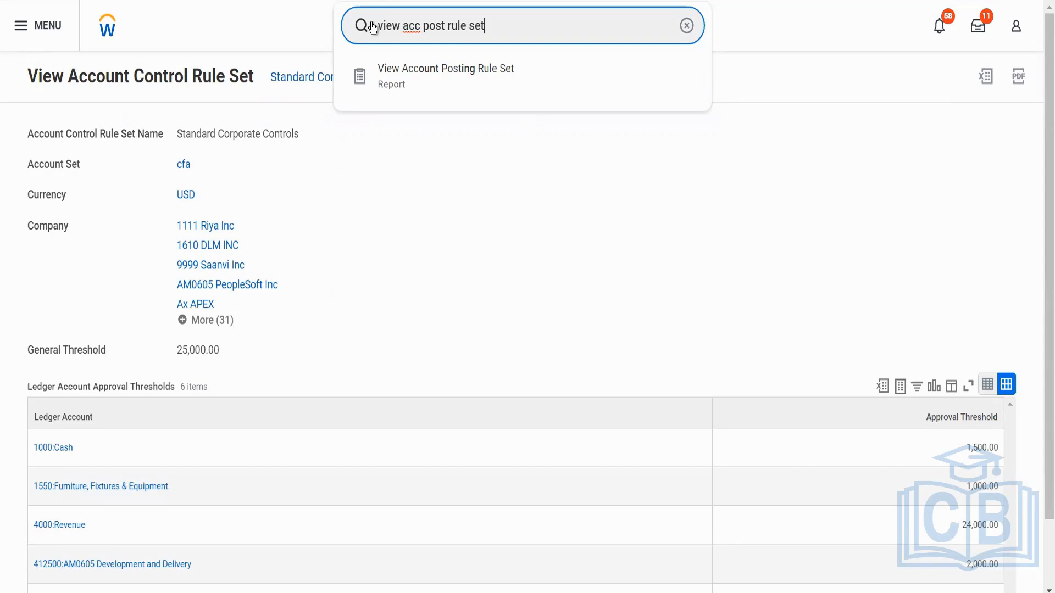
pyautogui.press('Down')
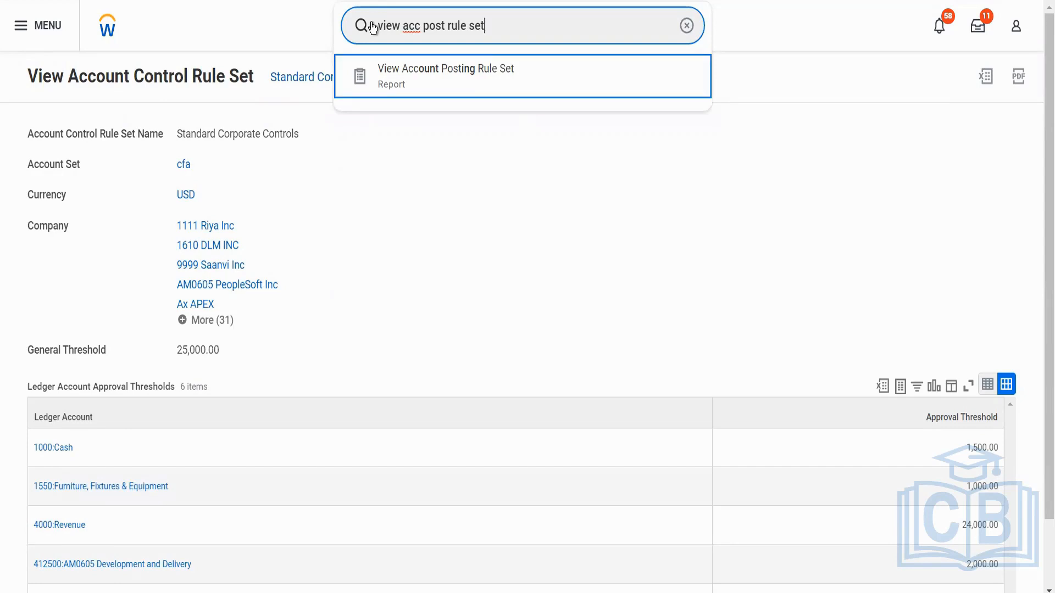
pyautogui.press('Return')
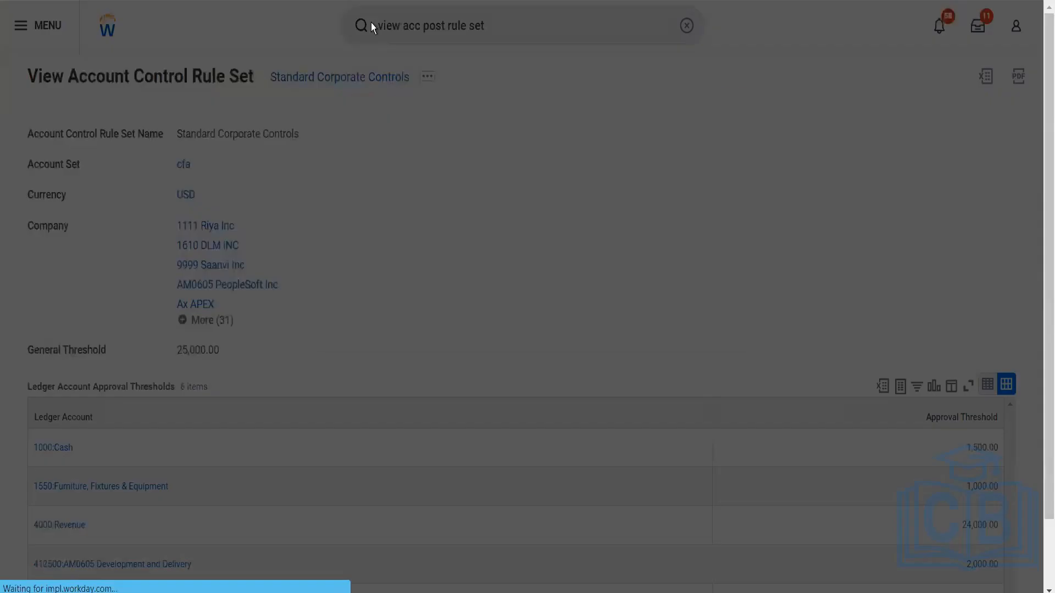
# Run the report for the Standard Accounting Posting Rule Set, finding it by searching "standard post".
pyautogui.click(498, 210)
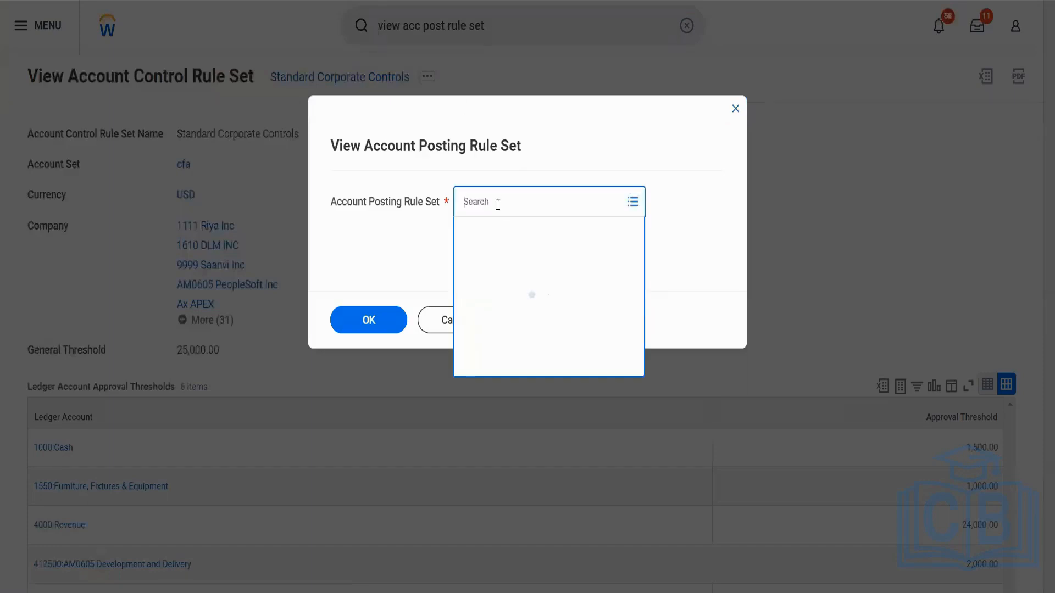
pyautogui.click(486, 233)
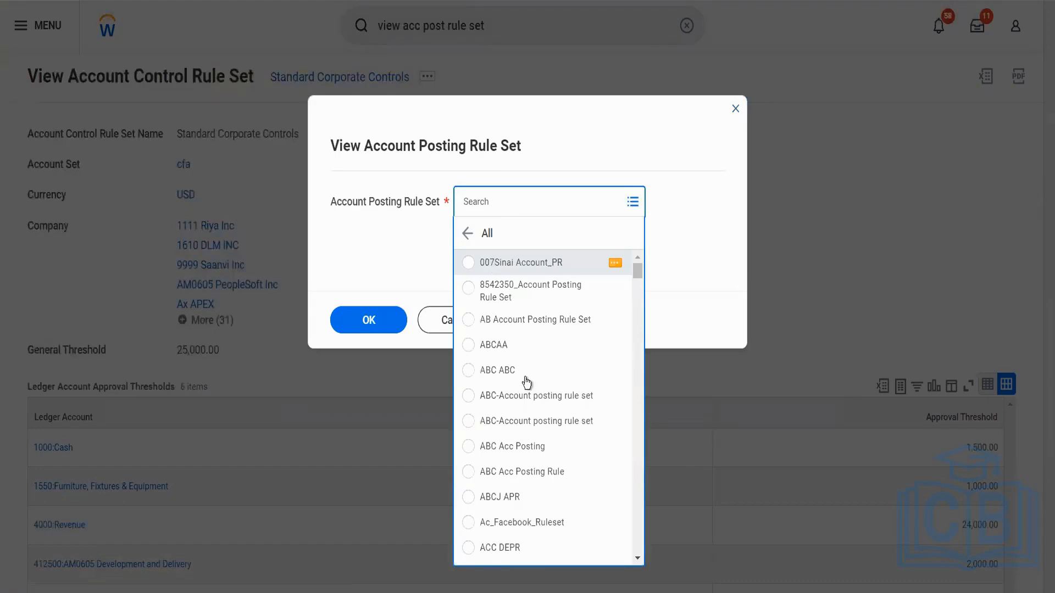
pyautogui.scroll(-3, 525, 382)
pyautogui.scroll(-3, 526, 383)
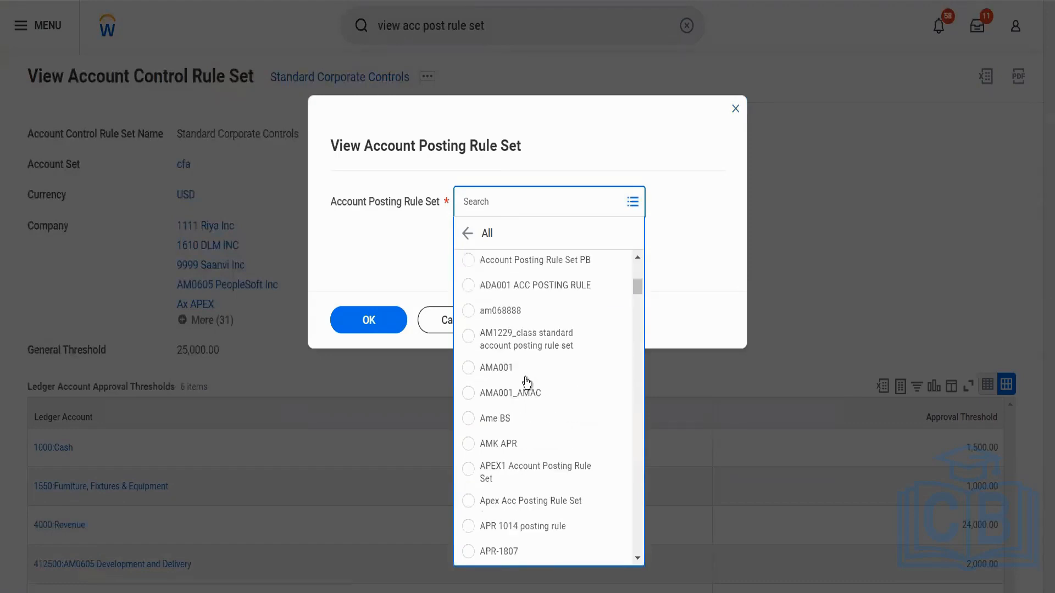
pyautogui.click(507, 203)
pyautogui.write('stana')
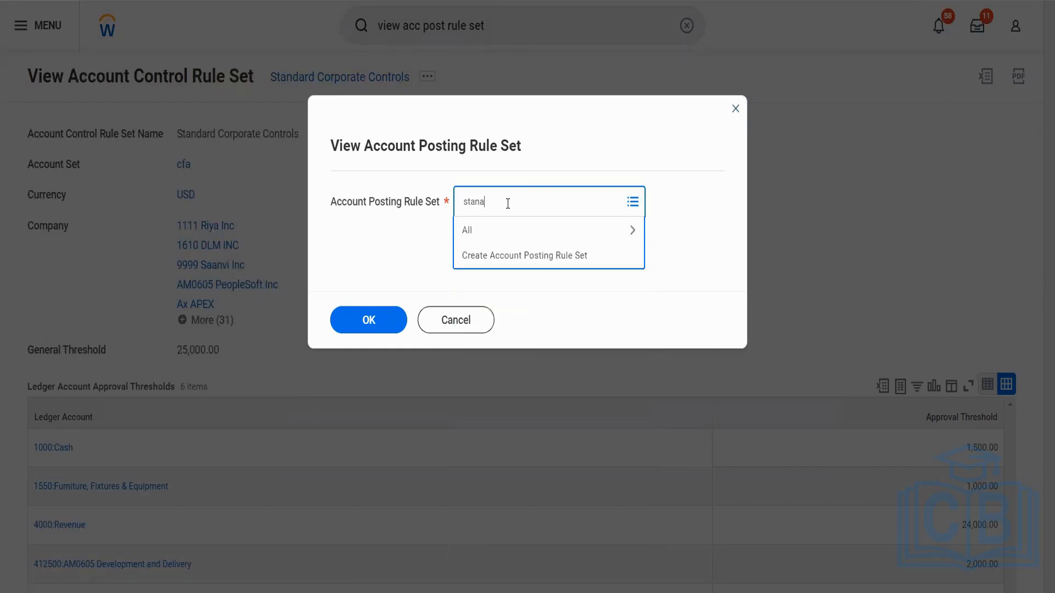
pyautogui.press('BackSpace')
pyautogui.write('dard post')
pyautogui.press('Return')
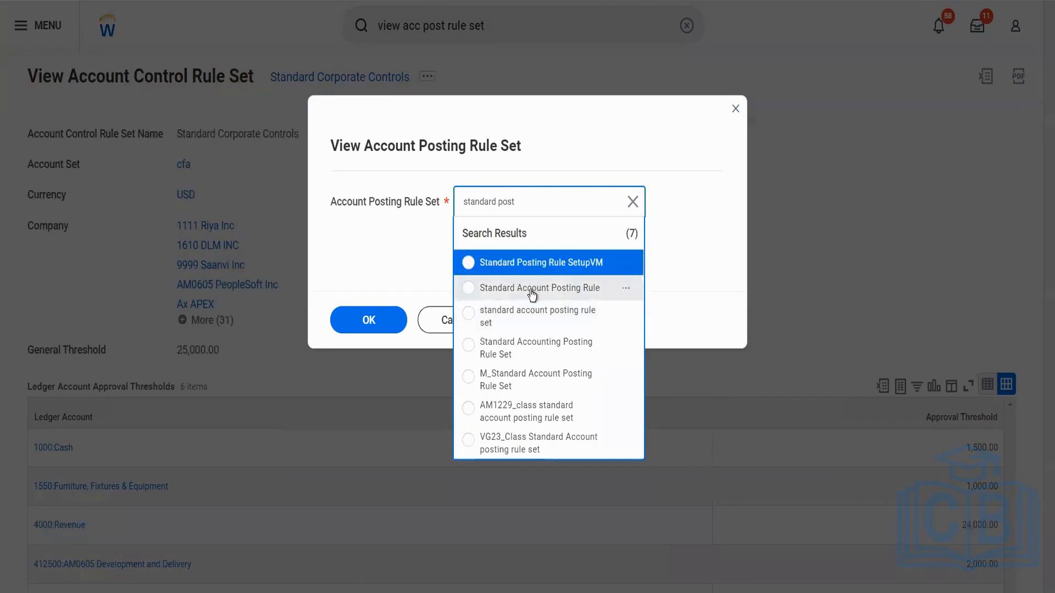
pyautogui.click(493, 349)
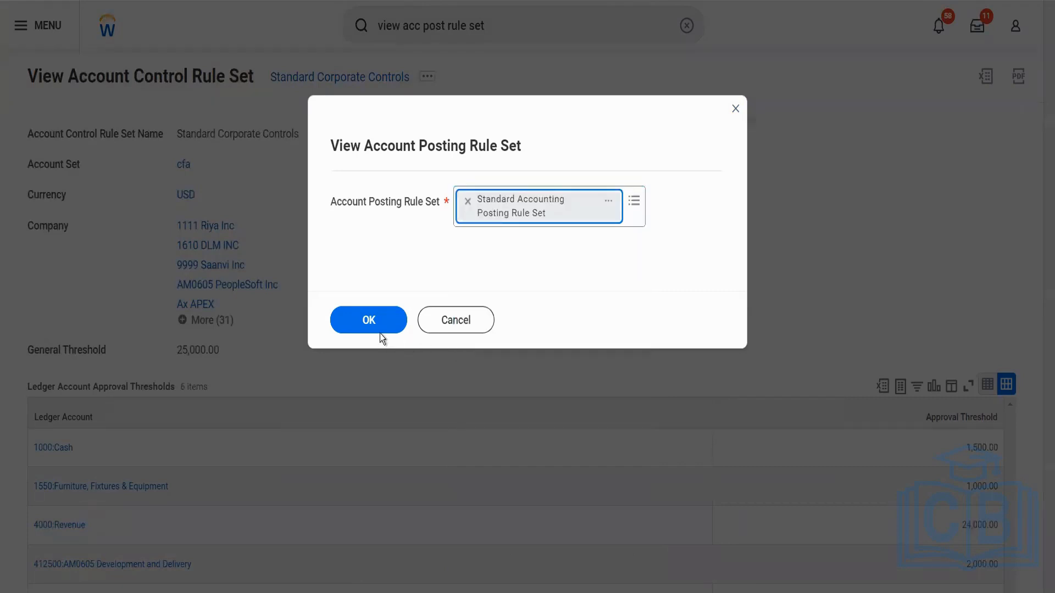
pyautogui.click(379, 327)
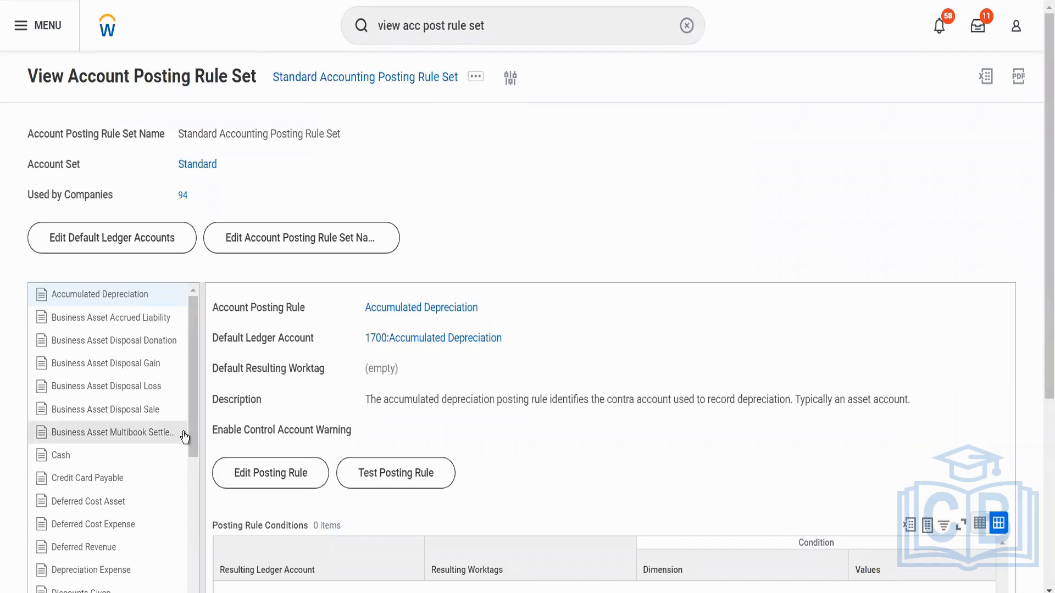
# Review the list of account posting rules contained in the Standard Accounting Posting Rule Set.
pyautogui.scroll(-5, 185, 438)
pyautogui.scroll(-3, 185, 438)
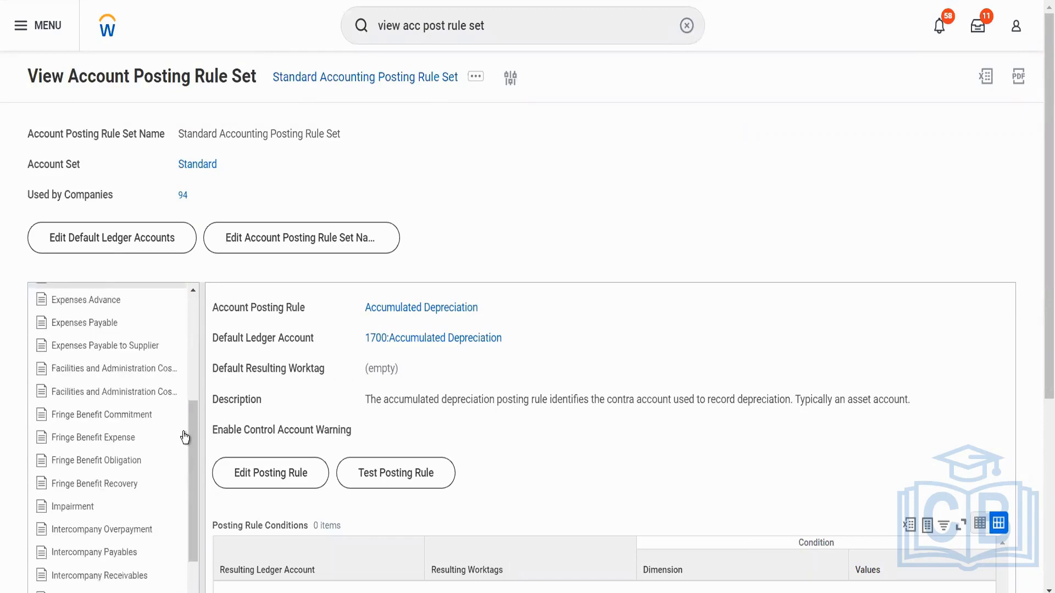
pyautogui.scroll(-8, 185, 438)
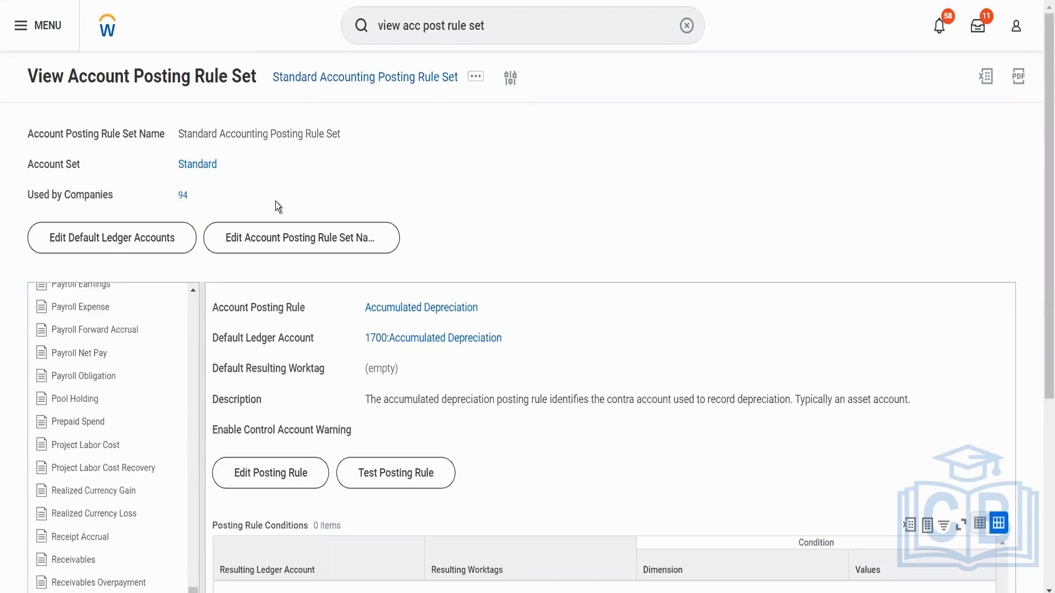
pyautogui.scroll(4, 123, 357)
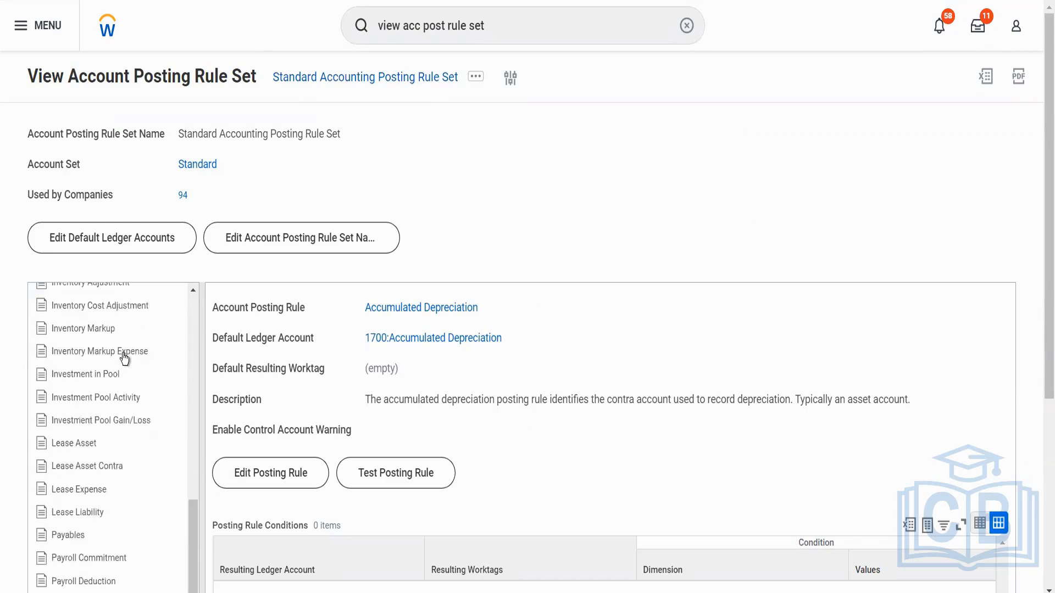
pyautogui.scroll(10, 125, 358)
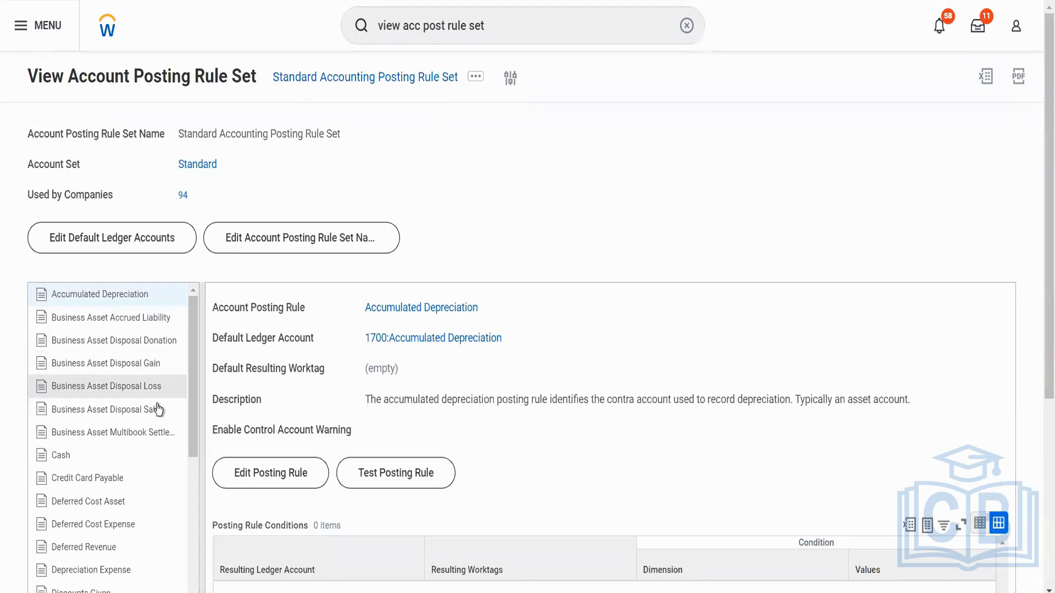
pyautogui.scroll(-3, 158, 419)
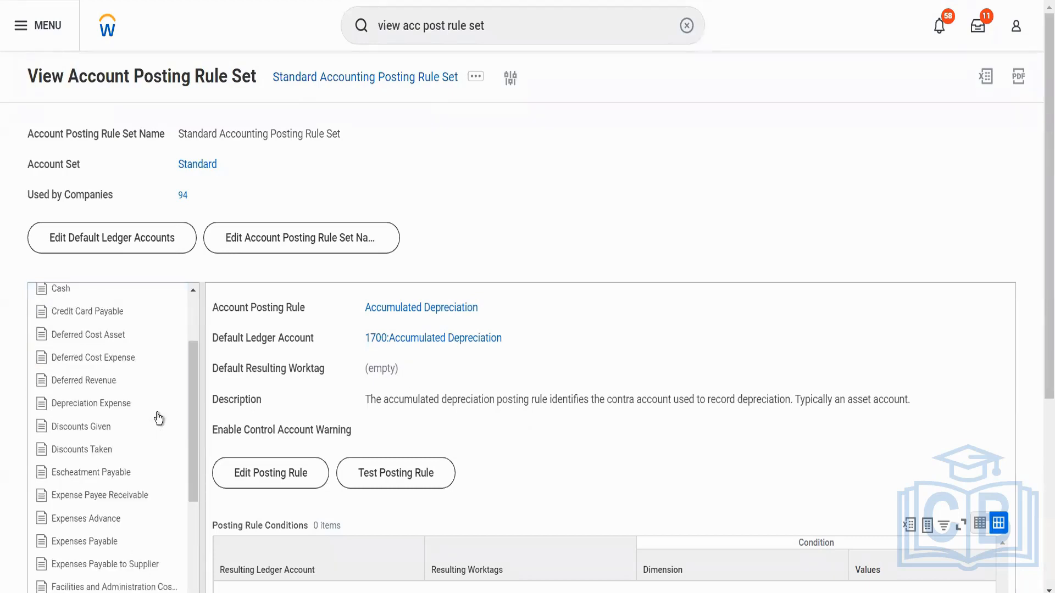
pyautogui.scroll(-15, 158, 419)
pyautogui.scroll(-12, 158, 418)
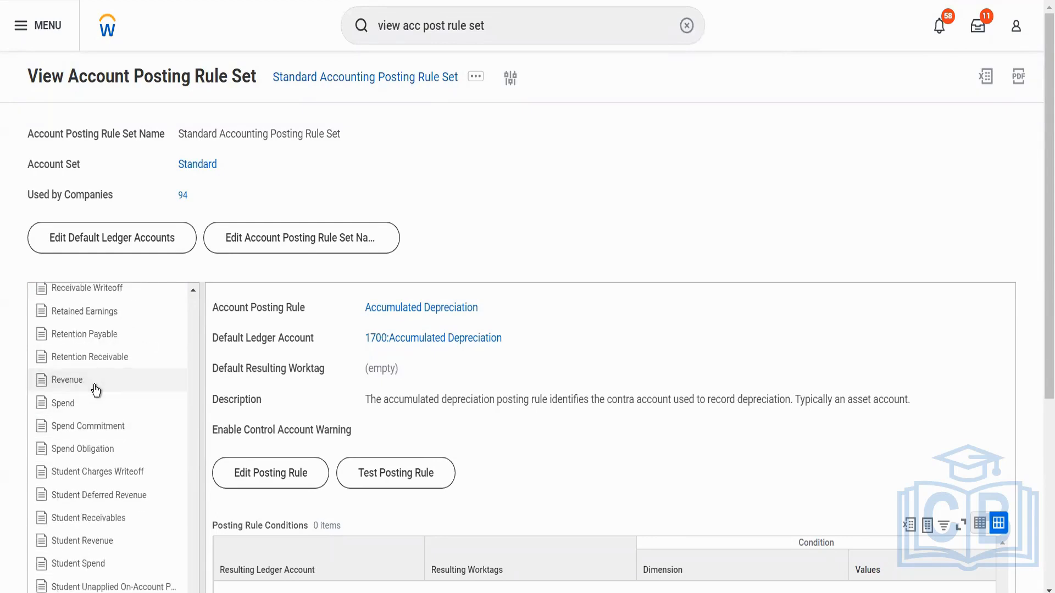
# Open the Revenue posting rule and examine its default ledger account, posting rule conditions, dimensions and values.
pyautogui.click(97, 390)
pyautogui.scroll(-2, 570, 362)
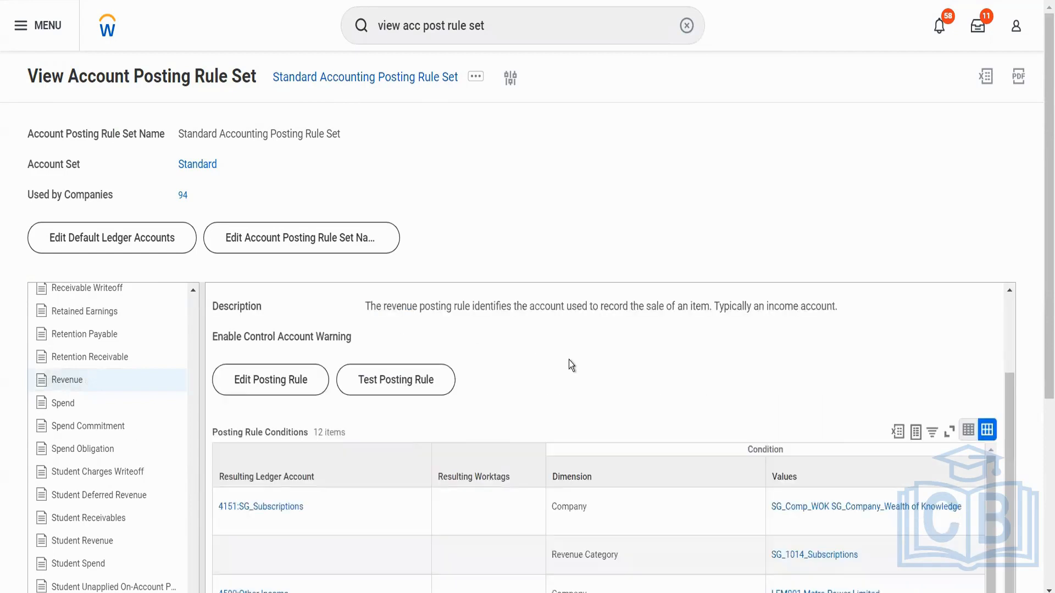
pyautogui.scroll(2, 569, 361)
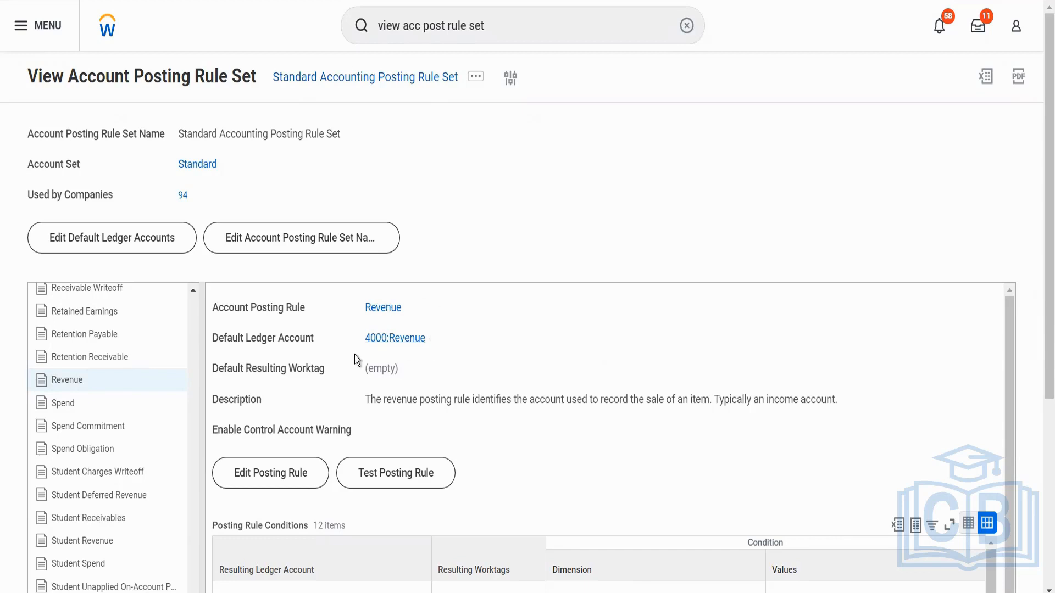
pyautogui.scroll(-2, 426, 361)
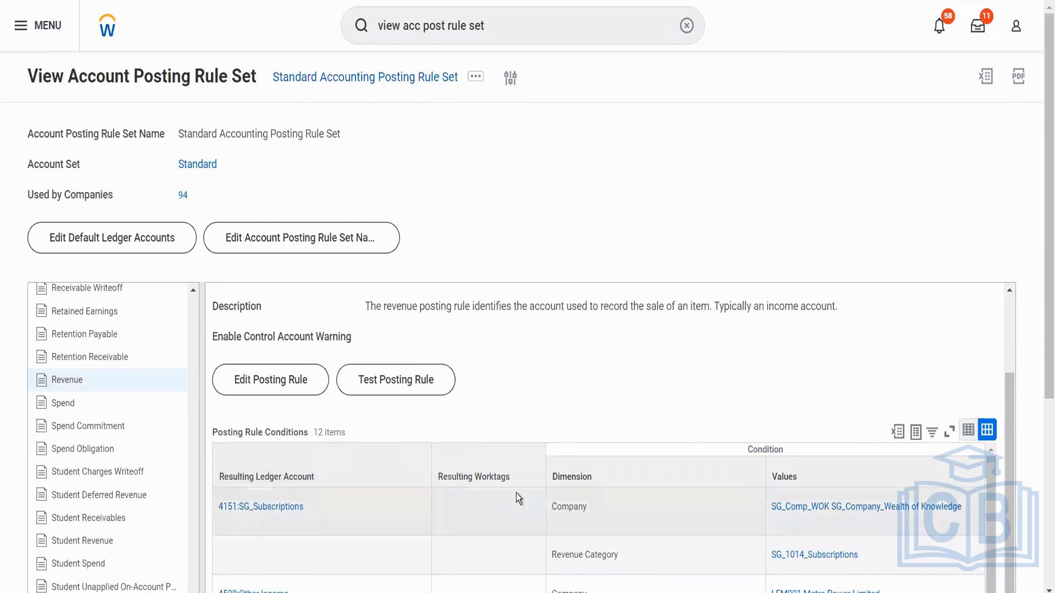
pyautogui.scroll(-2, 685, 418)
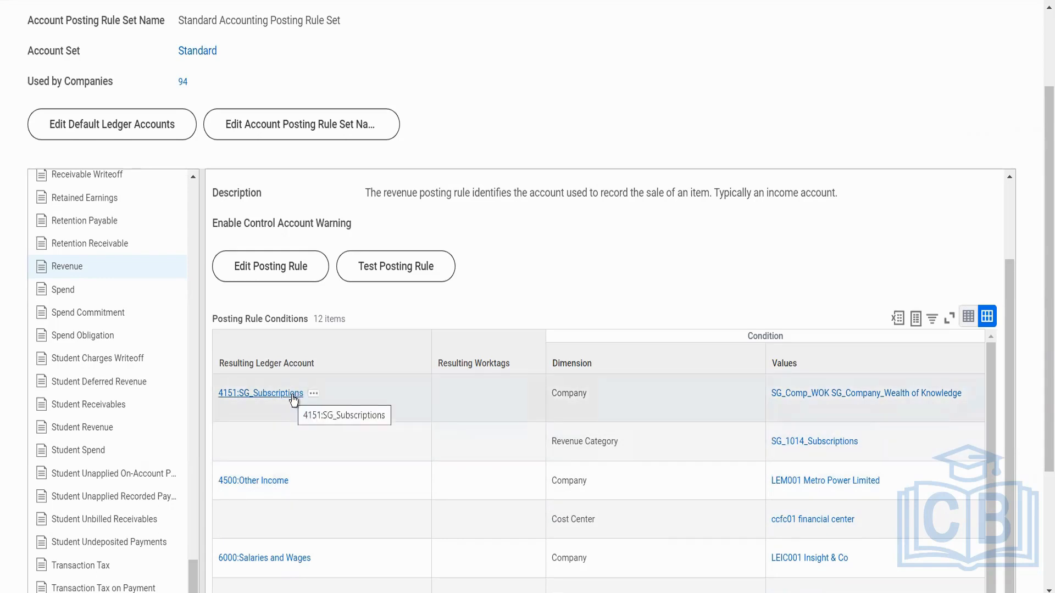
pyautogui.scroll(2, 545, 375)
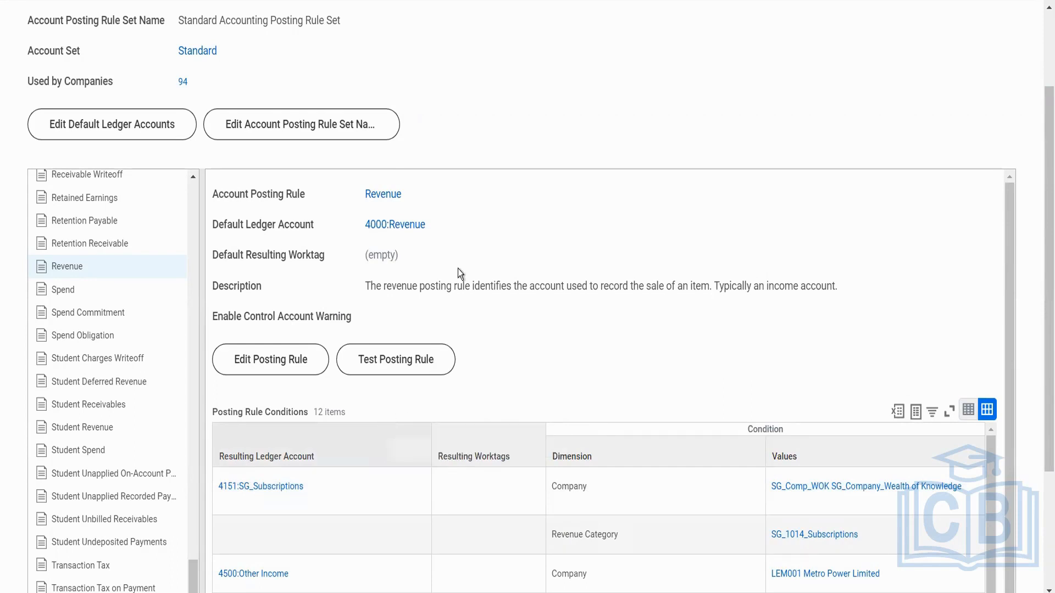
pyautogui.moveTo(396, 226)
pyautogui.scroll(1, 446, 262)
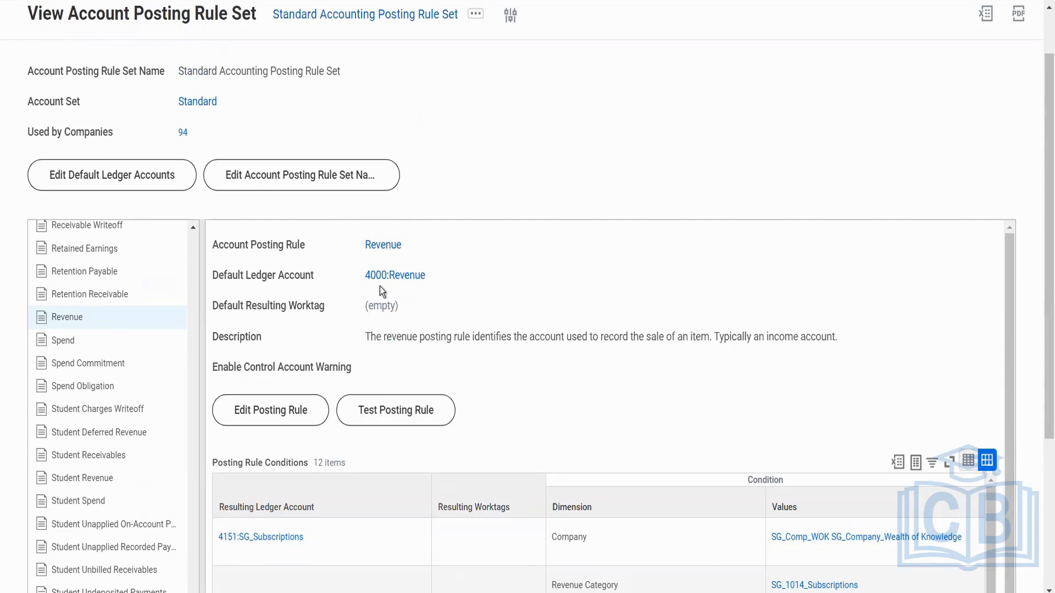
pyautogui.moveTo(402, 283)
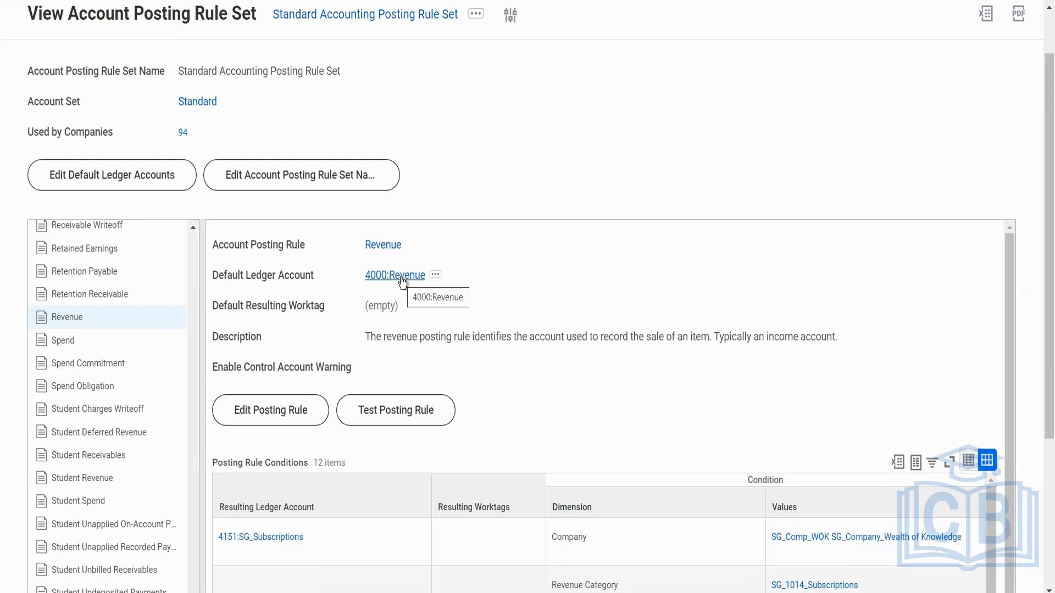
pyautogui.click(309, 173)
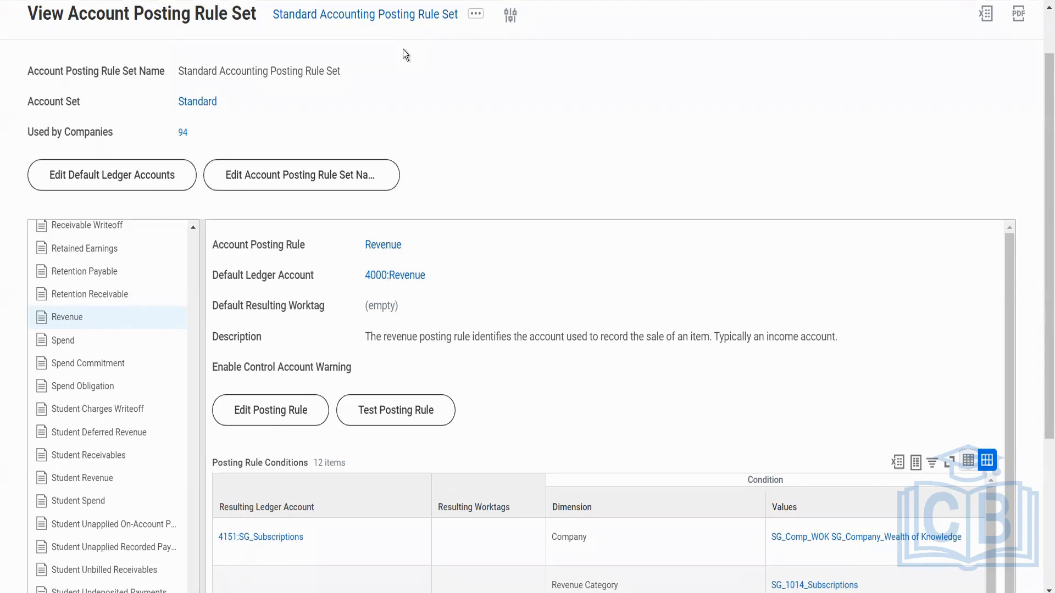
# Review the remaining accounting details of BGC Blinkit Grocery Delivery down to the Journal Reversal Options.
pyautogui.scroll(1, 431, 104)
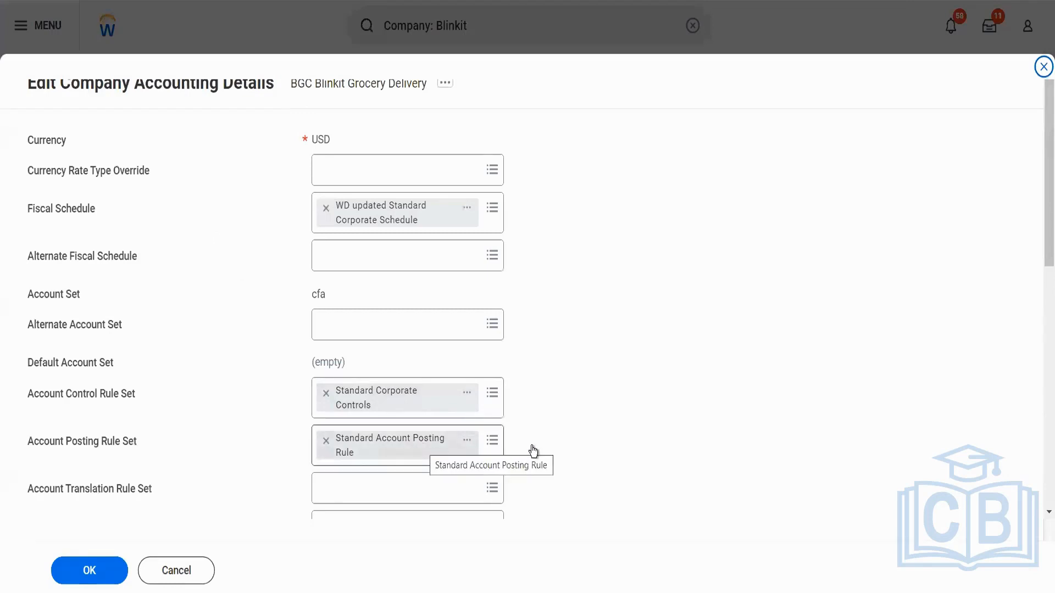
pyautogui.scroll(-3, 532, 447)
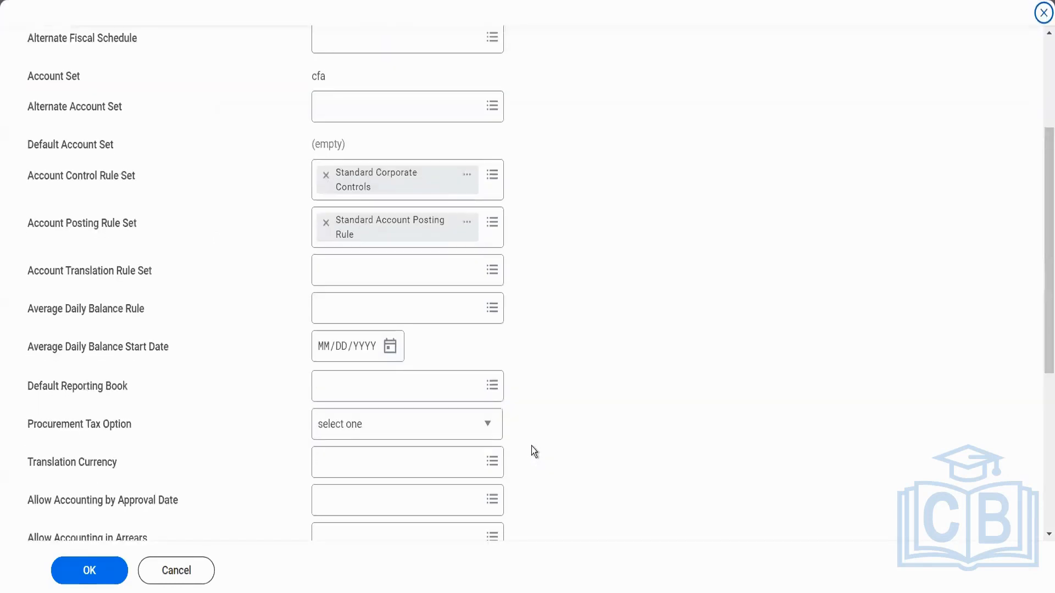
pyautogui.scroll(-4, 532, 446)
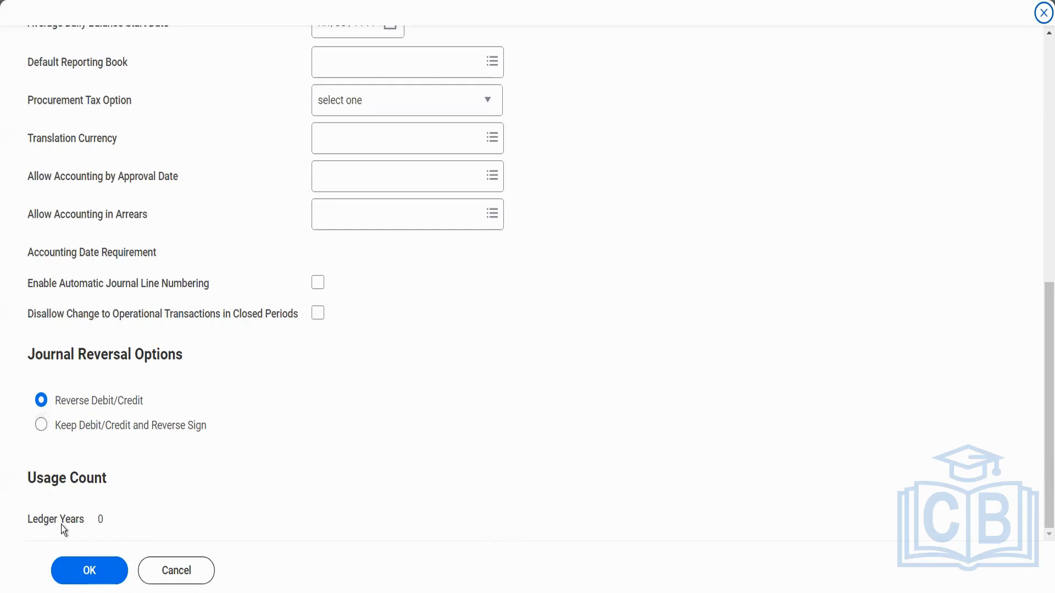
# Open the Terminated Employees Eligible for Benefits workbook from the Downloads folder in Excel, enable editing and maximize its window.
pyautogui.press('super+e')
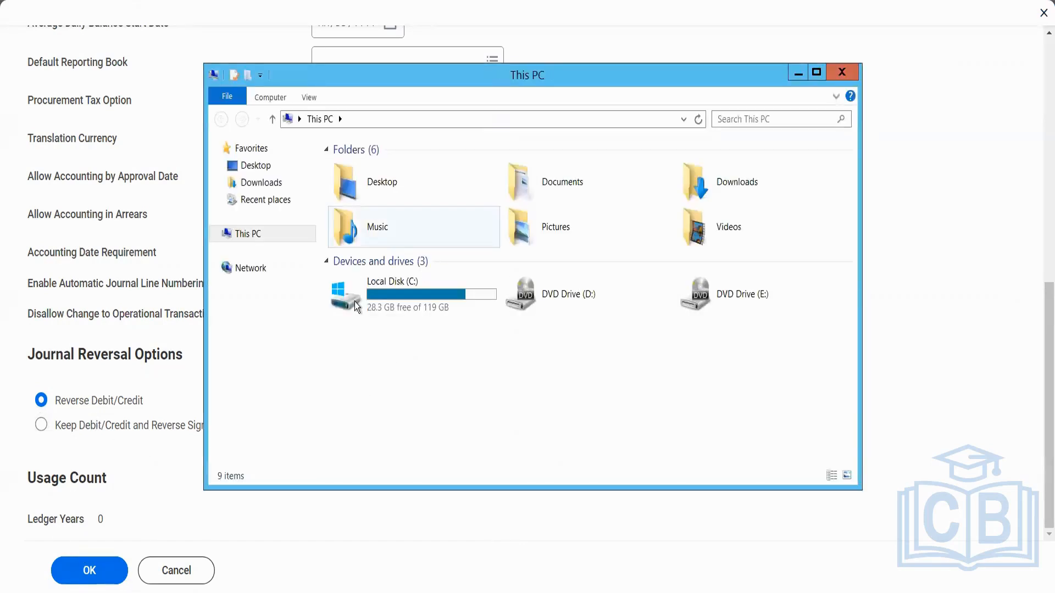
pyautogui.click(277, 185)
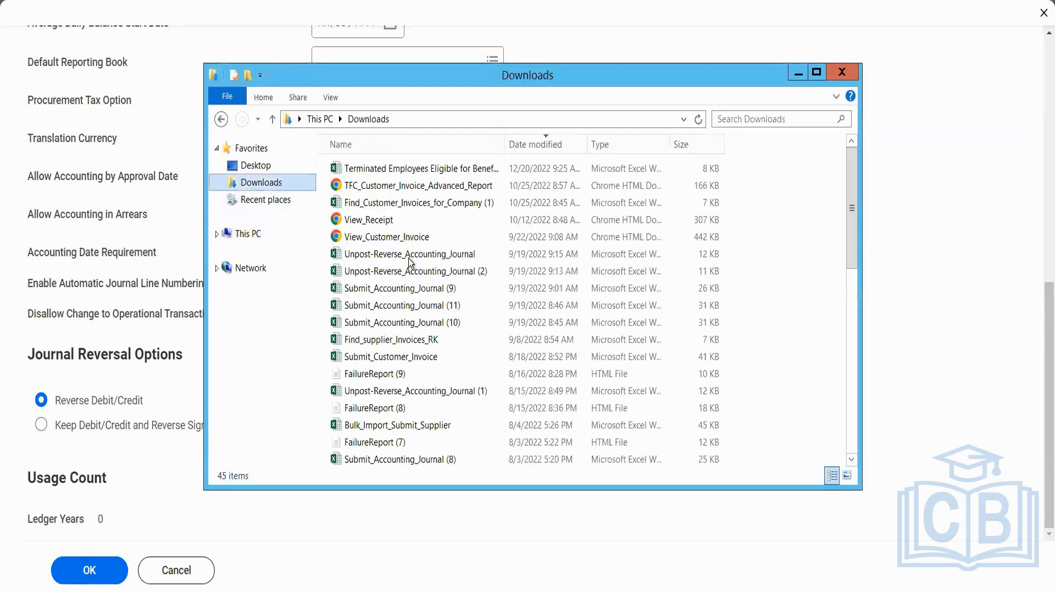
pyautogui.doubleClick(413, 176)
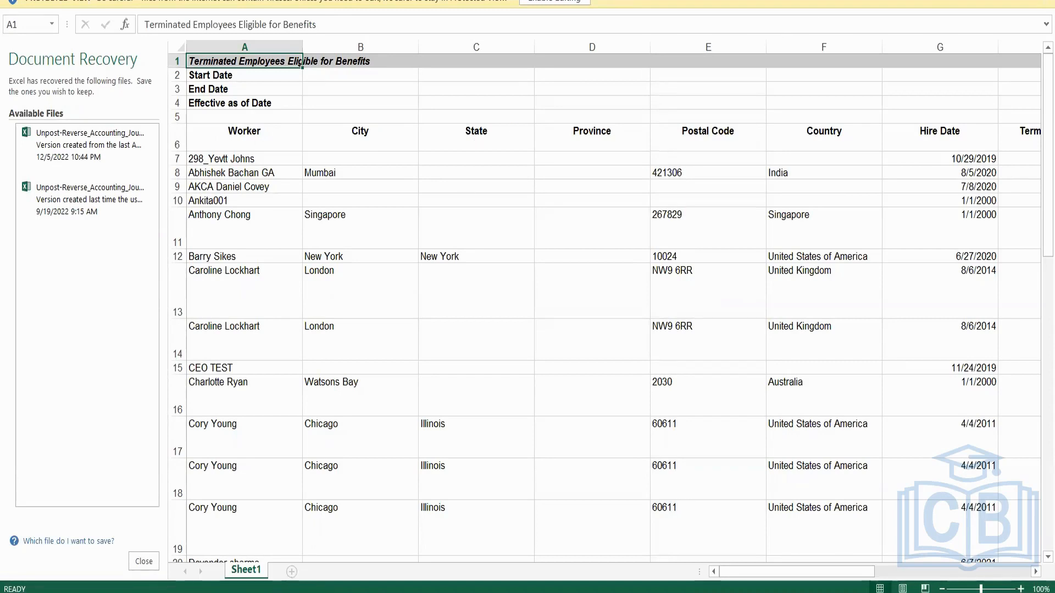
pyautogui.moveTo(953, 1); pyautogui.dragTo(987, 36)
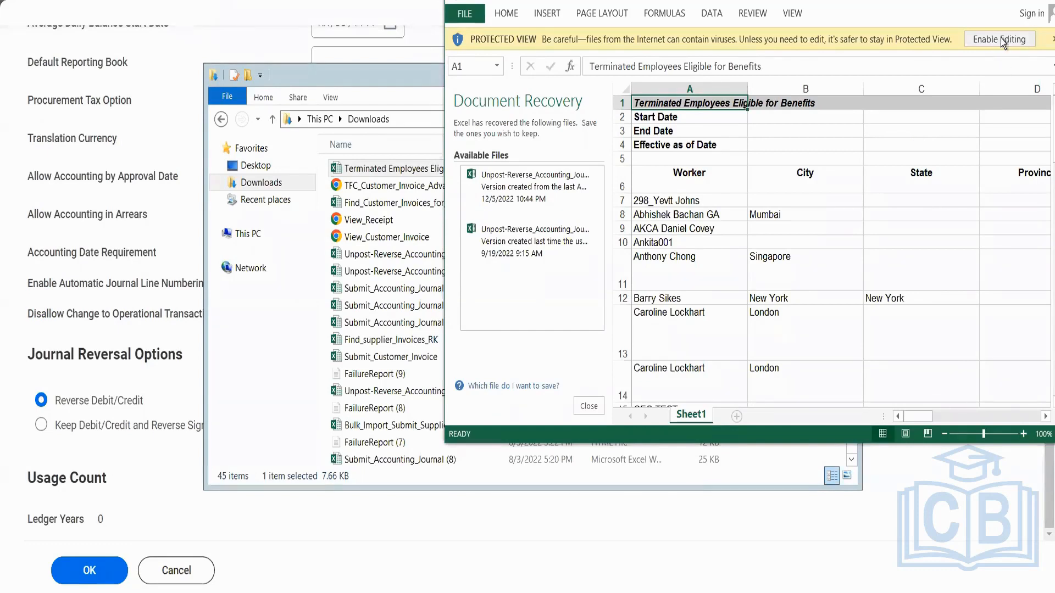
pyautogui.click(1000, 38)
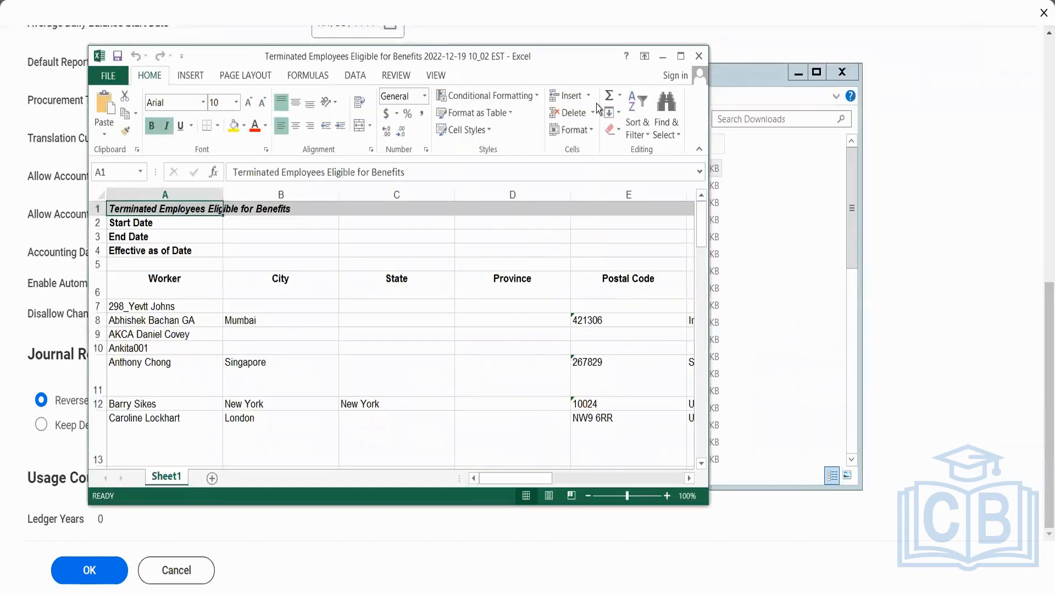
pyautogui.click(680, 57)
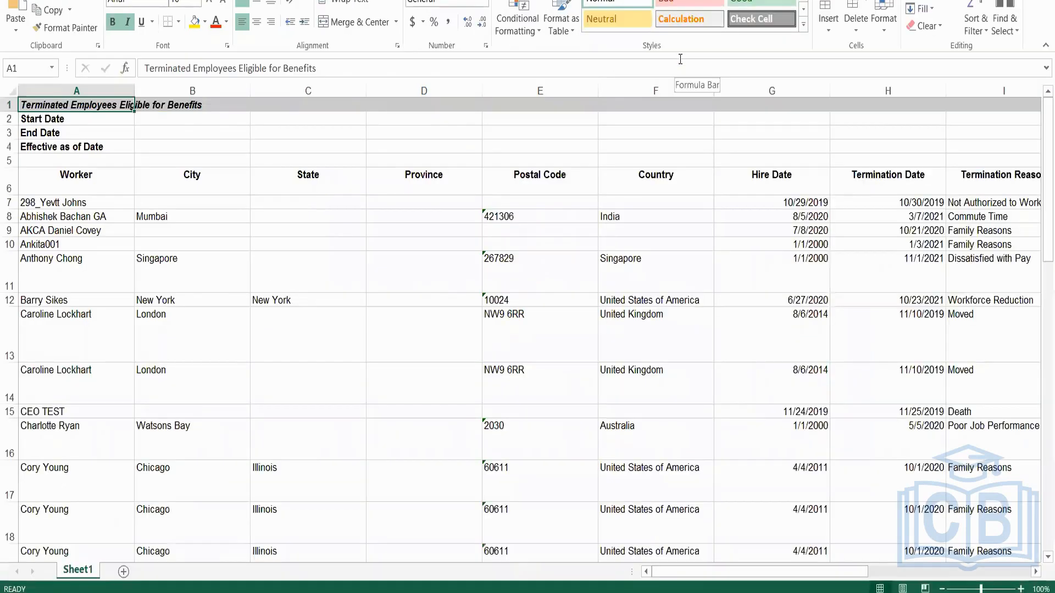
# Add a new sheet to the workbook and enter the labels DR in cell A1 and CR in A2.
pyautogui.click(124, 573)
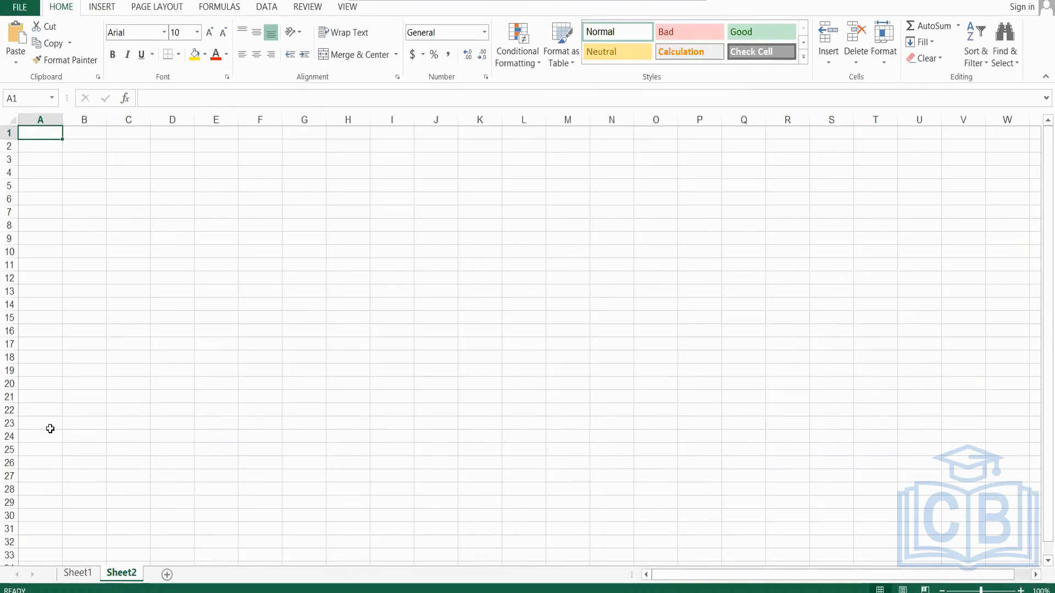
pyautogui.write('DR')
pyautogui.press('Return')
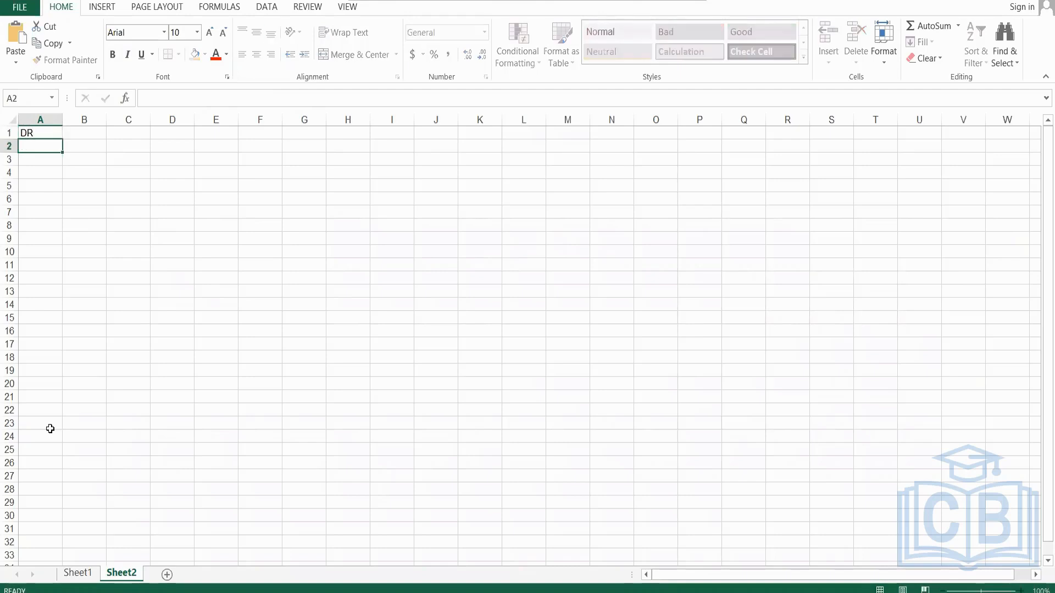
pyautogui.write('CR')
pyautogui.press('Tab')
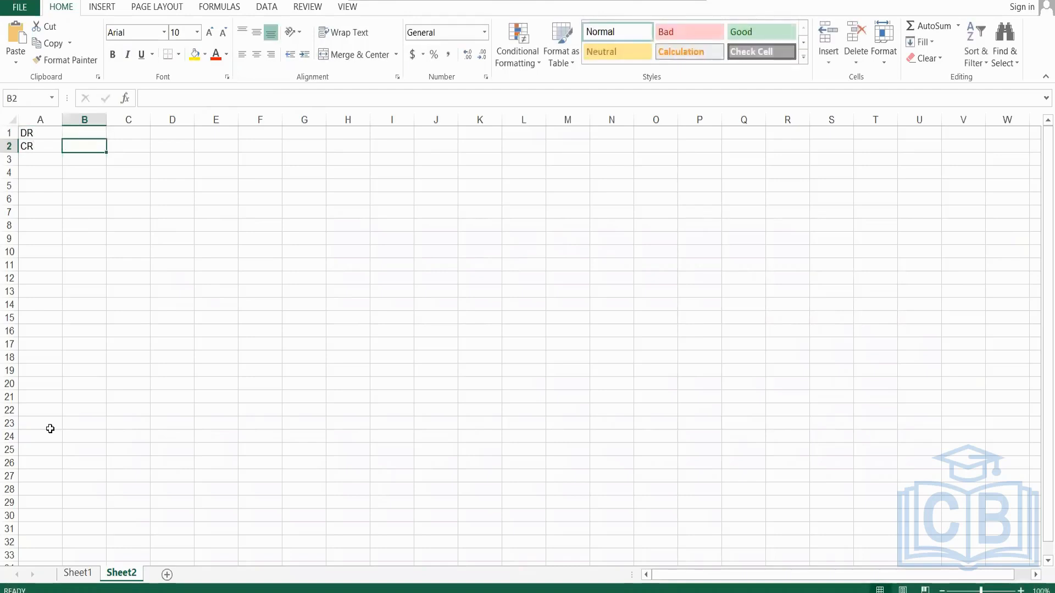
# Enter the account values 1000 in cell B1 and 2000 in B2 beside the DR and CR labels.
pyautogui.press('Up')
pyautogui.write('1000')
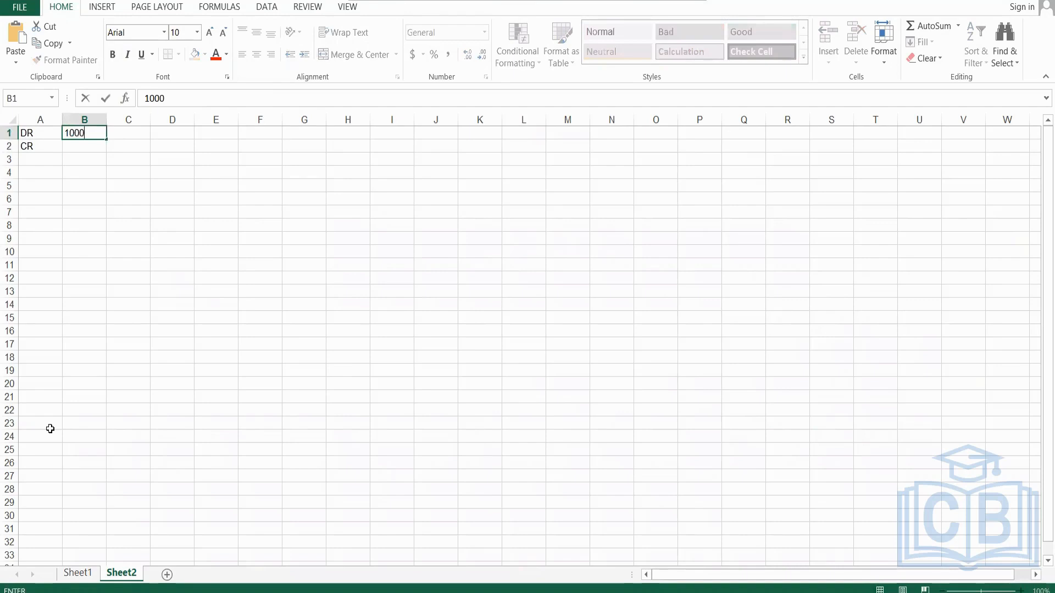
pyautogui.press('Return')
pyautogui.write('2000')
pyautogui.press('Tab')
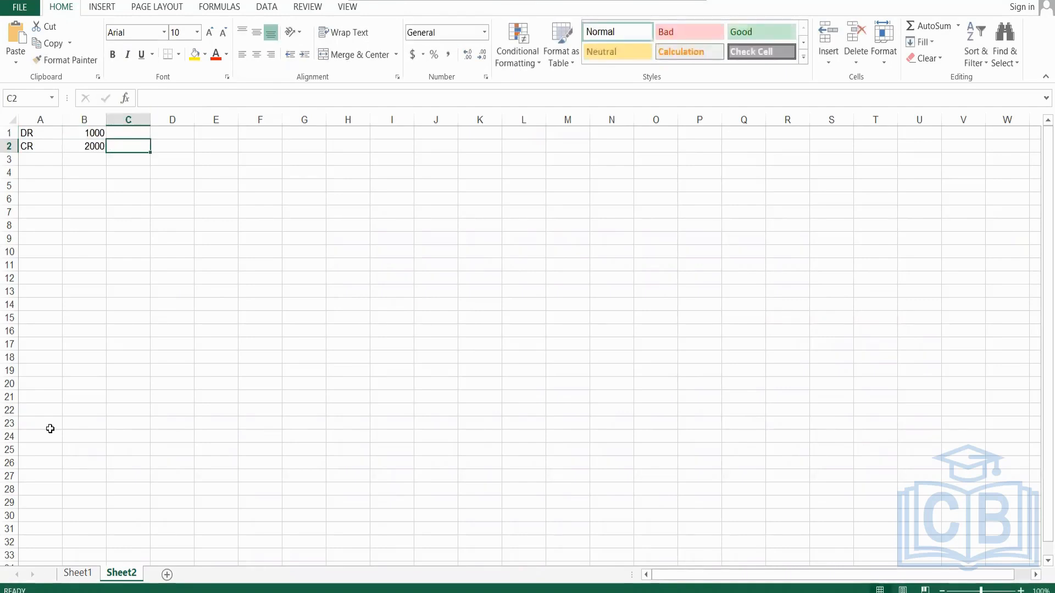
# Enter the amount 199 as a debit in cell C1 for the DR line and as a credit in D2 for the CR line.
pyautogui.press('Up')
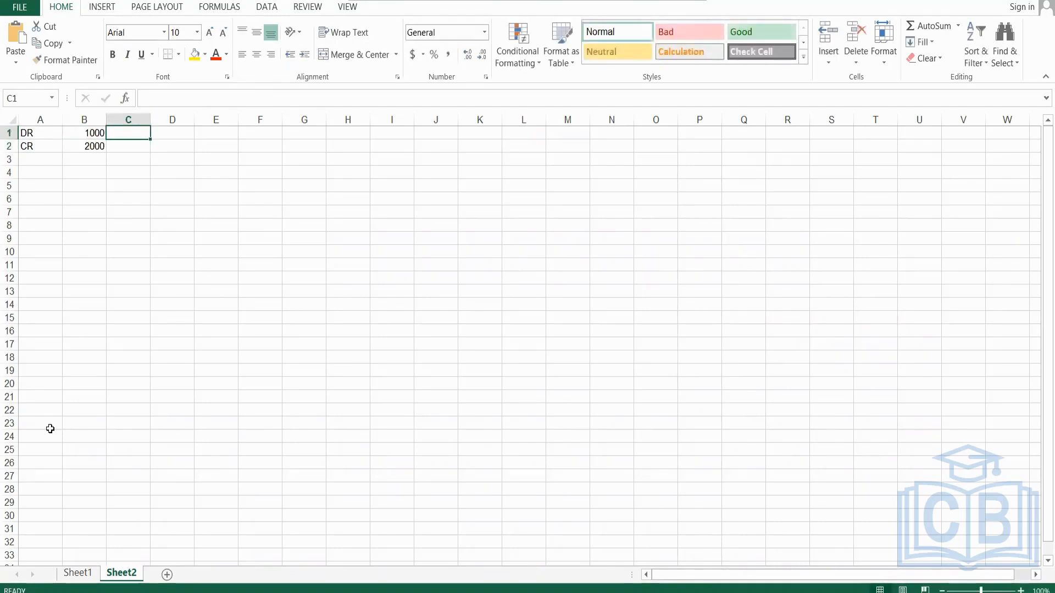
pyautogui.write('199')
pyautogui.press('Return')
pyautogui.write('199')
pyautogui.press('Return')
pyautogui.press('Up')
pyautogui.press('Delete')
pyautogui.press('Right')
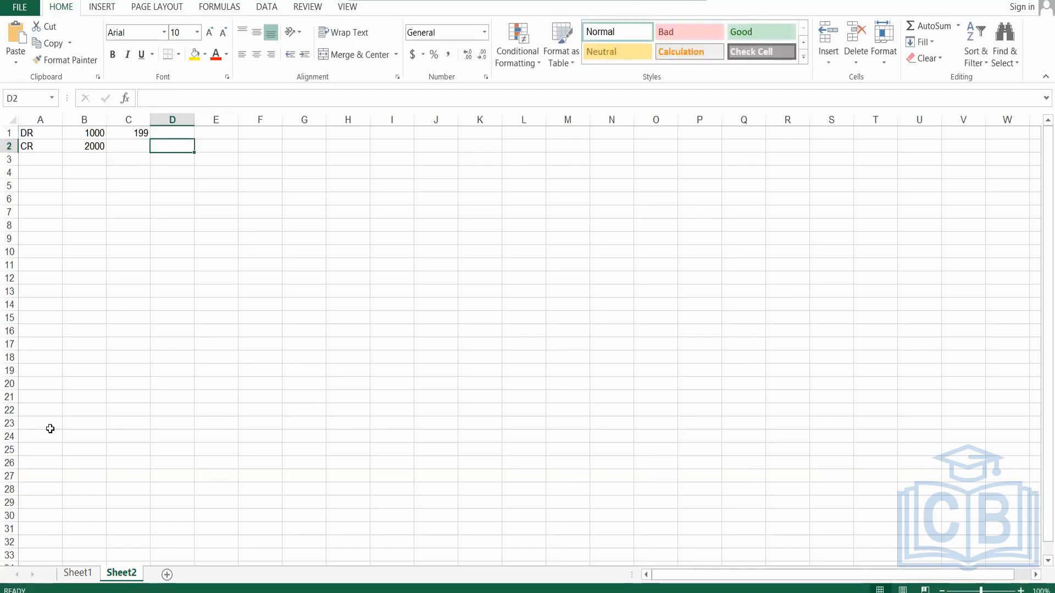
pyautogui.write('199')
pyautogui.press('Return')
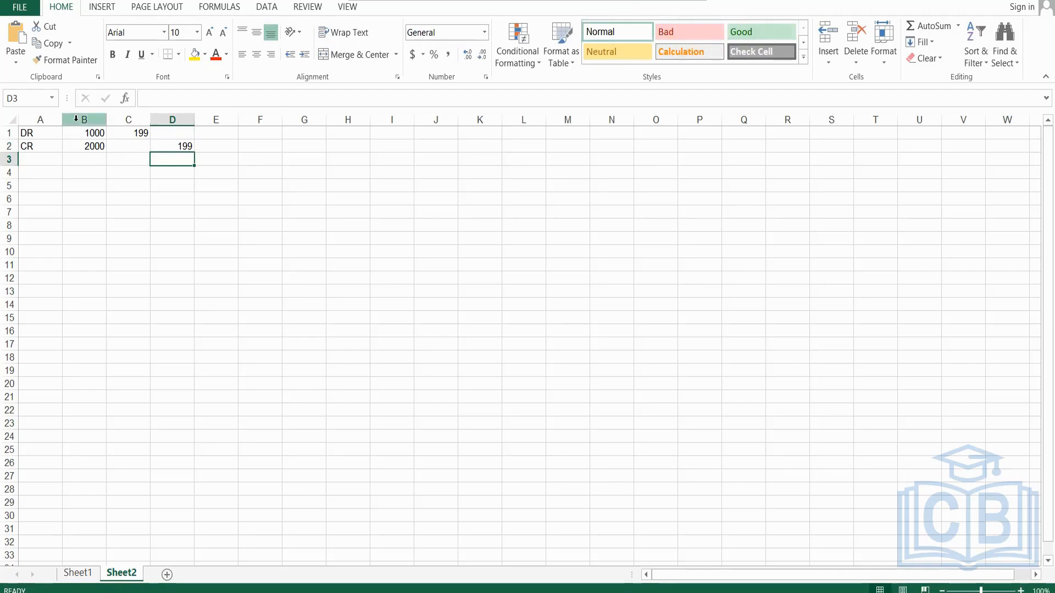
# Reverse the entry by clearing C1 and D2 and entering 199 in D1 and C2 instead.
pyautogui.click(145, 135)
pyautogui.press('Delete')
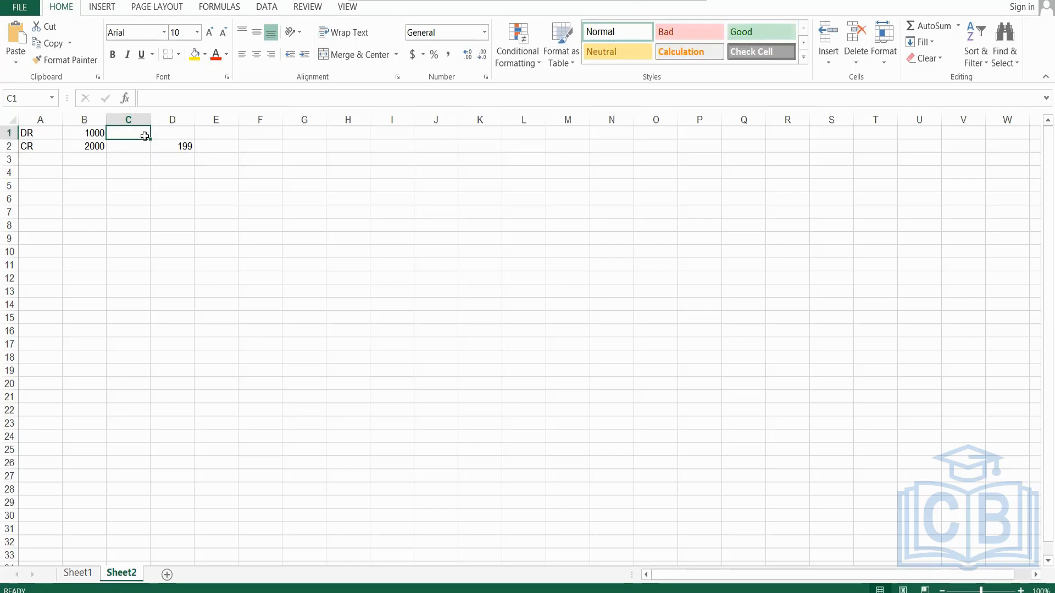
pyautogui.press('Right')
pyautogui.write('199')
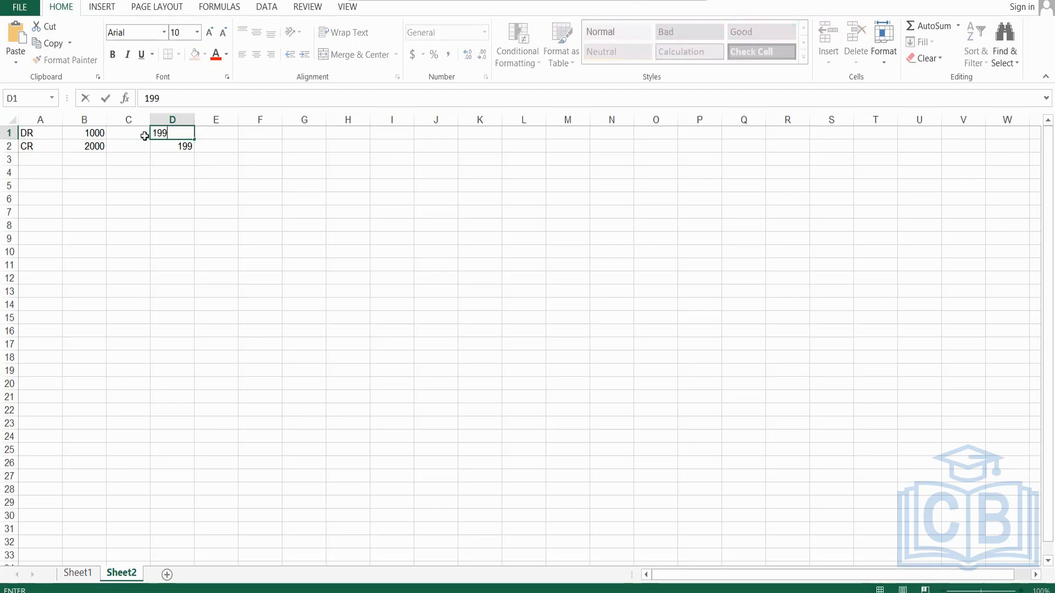
pyautogui.press('Return')
pyautogui.press('Delete')
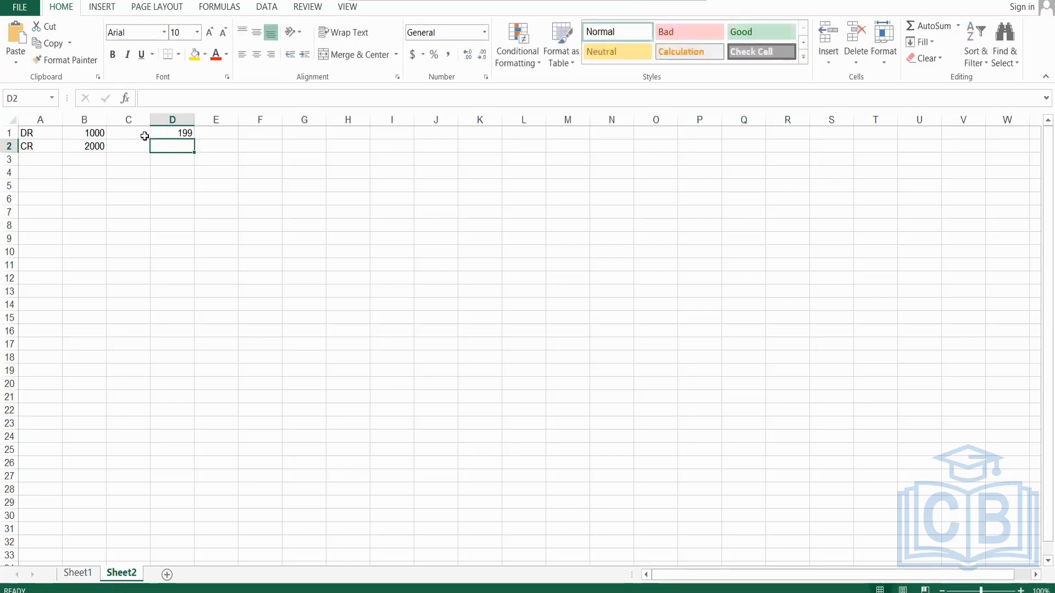
pyautogui.press('Left')
pyautogui.write('199')
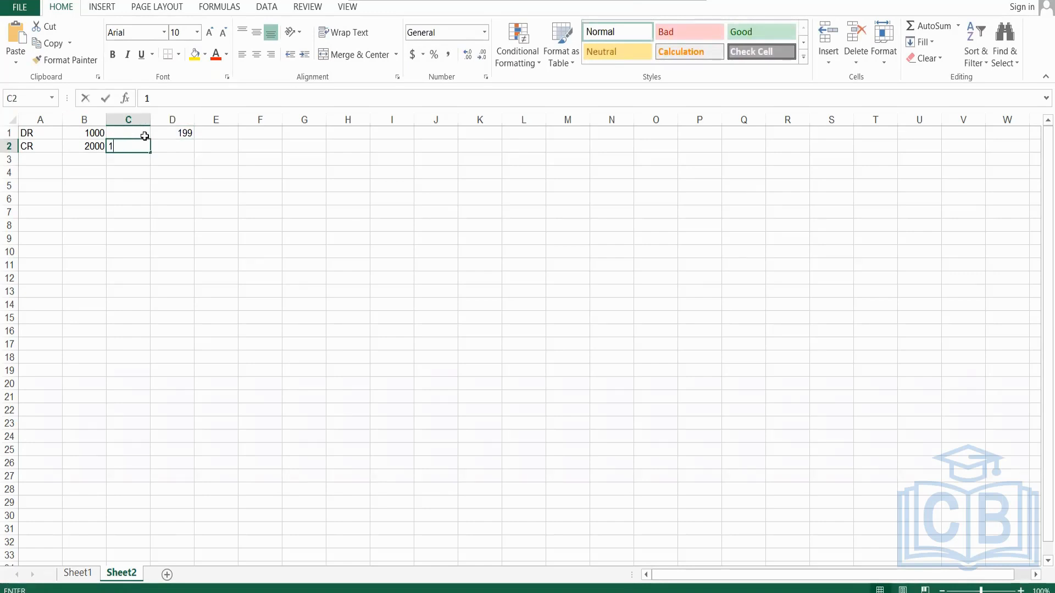
pyautogui.press('Return')
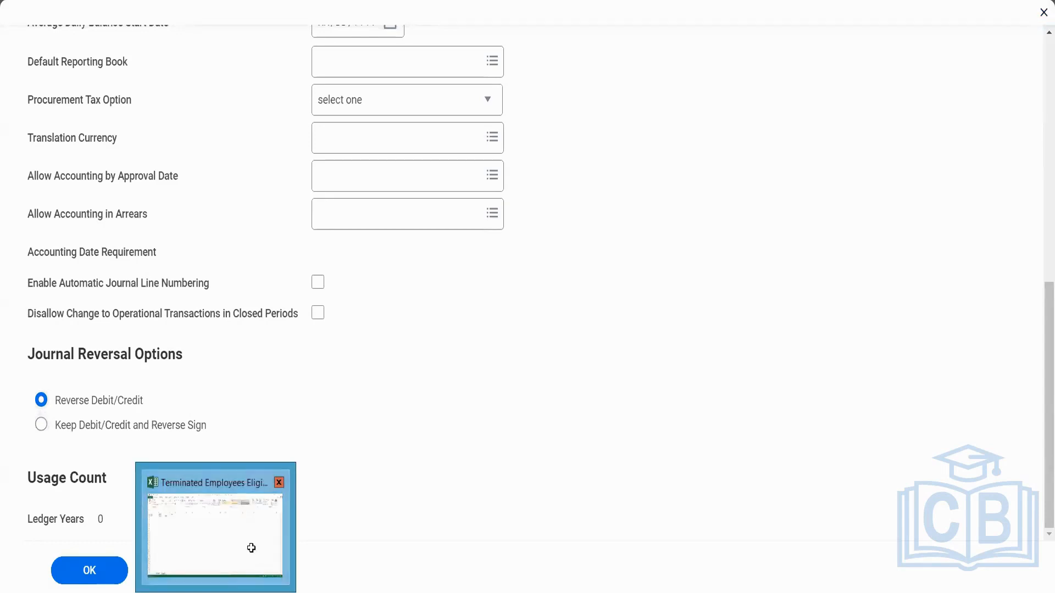
# Return to the Excel workbook and restore the original entry with 199 only in C1 and D2, clearing D1 and C2.
pyautogui.click(250, 551)
pyautogui.click(134, 129)
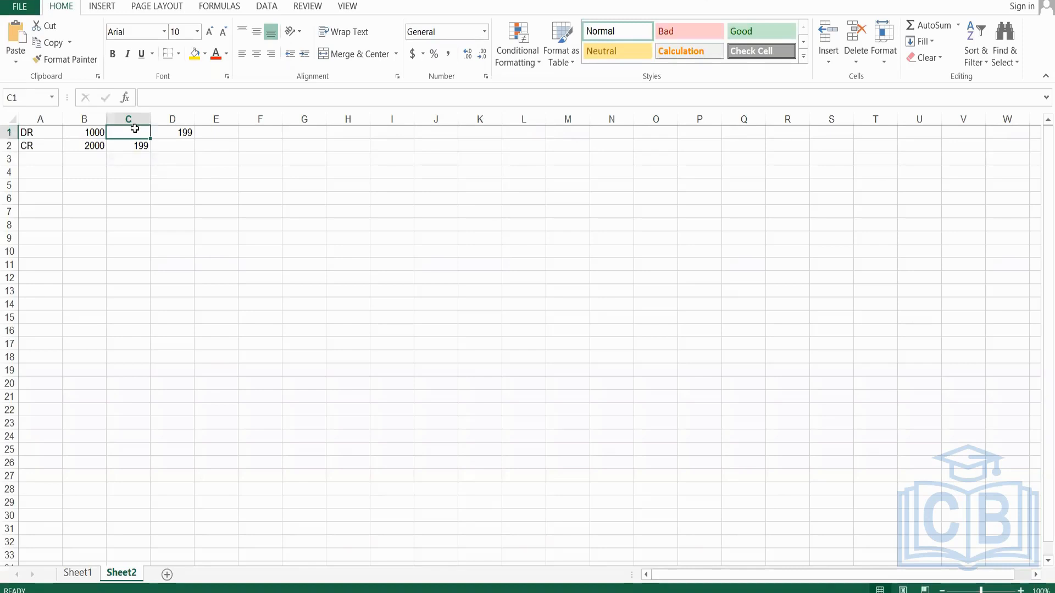
pyautogui.write('199')
pyautogui.press('Return')
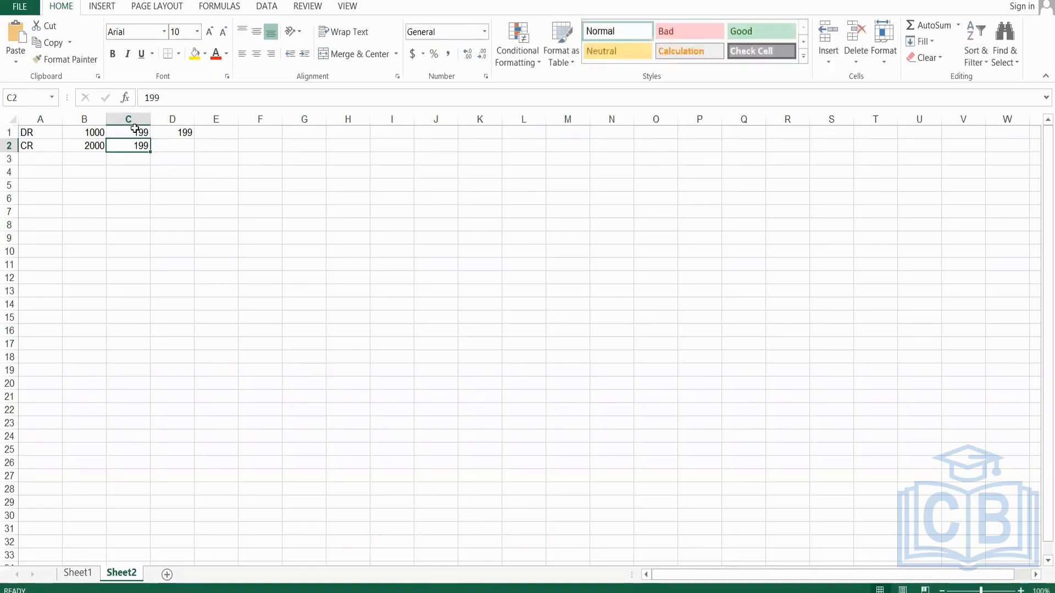
pyautogui.press('Right')
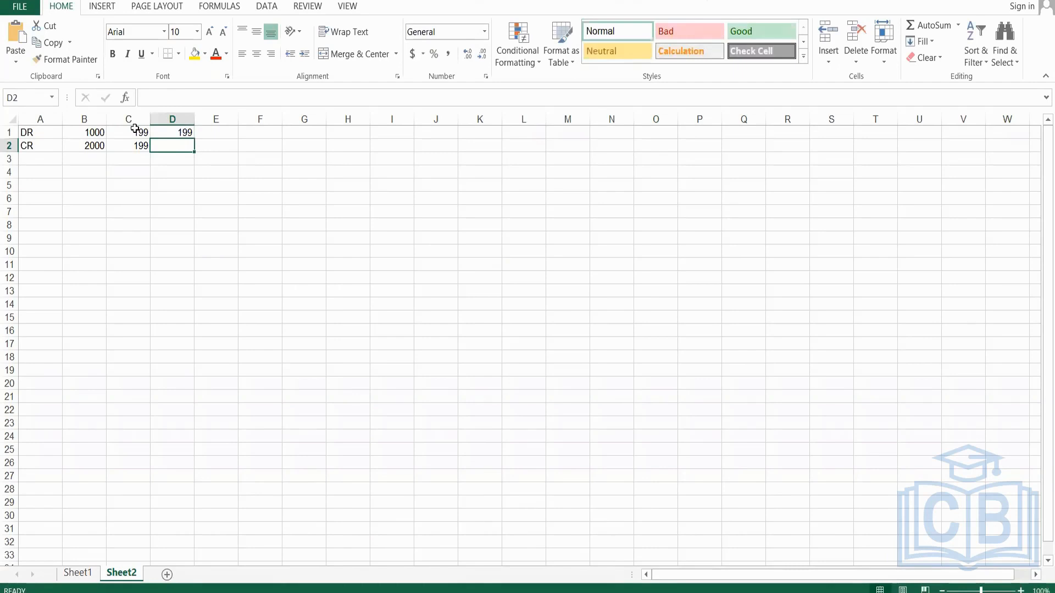
pyautogui.press('Up')
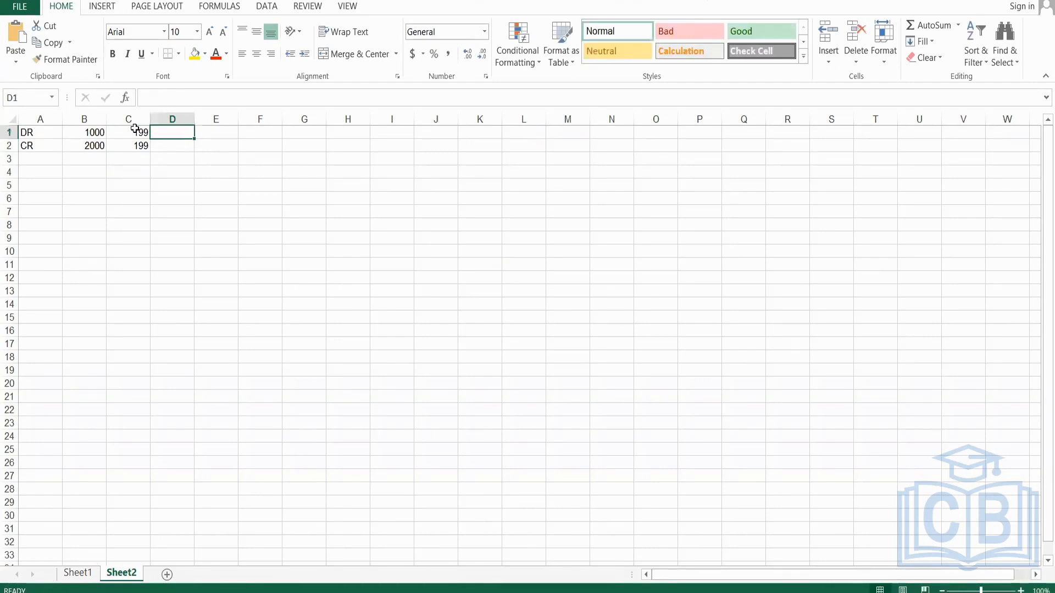
pyautogui.press('Down')
pyautogui.press('Left')
pyautogui.press('Delete')
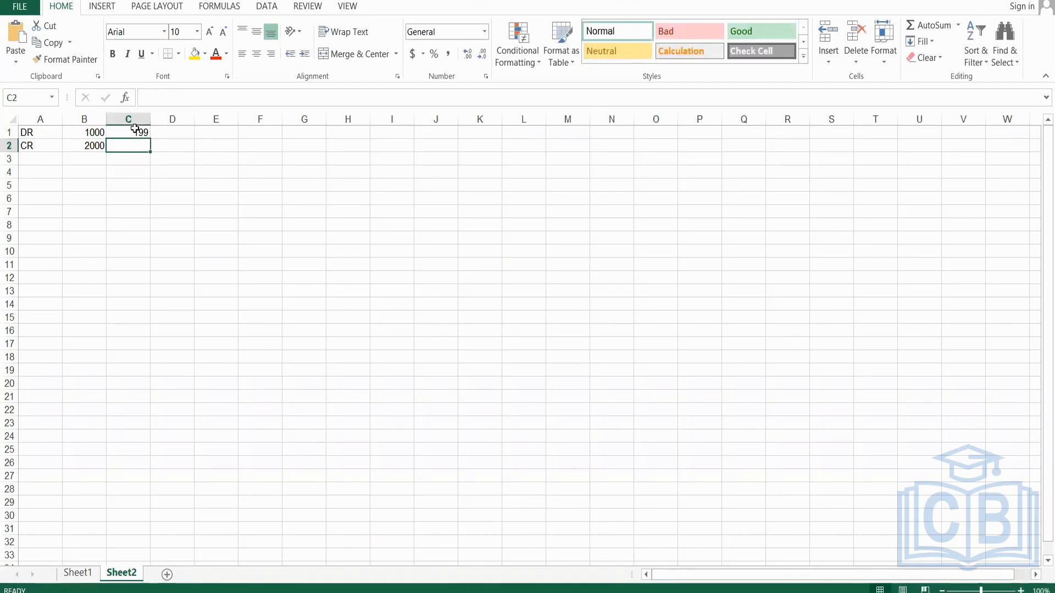
pyautogui.press('Right')
pyautogui.write('199')
pyautogui.press('Return')
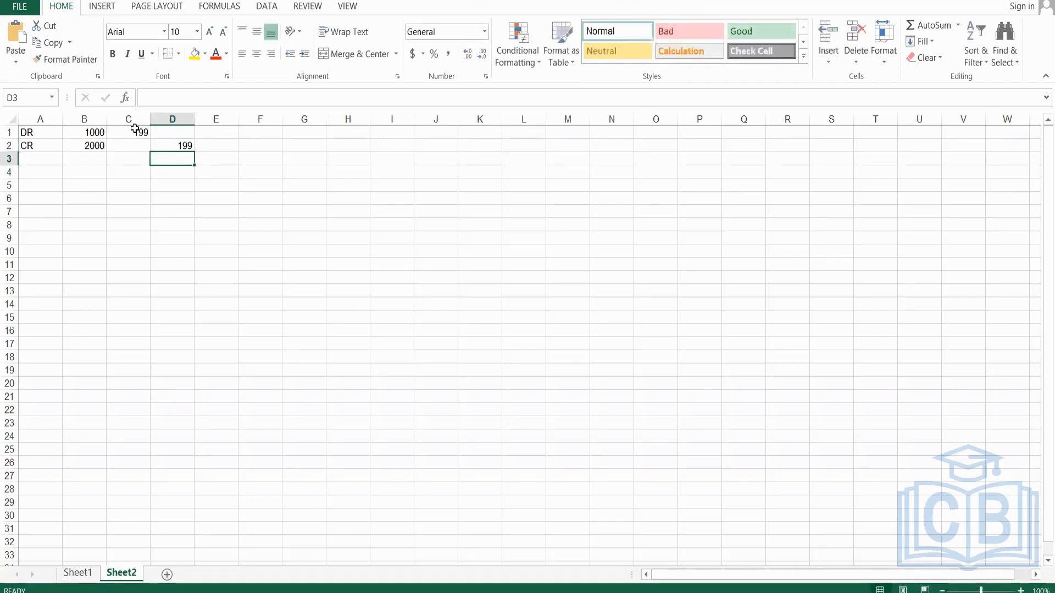
# Start a second journal entry below the first with the labels DR in cell A4 and CR in A5.
pyautogui.press('Up')
pyautogui.press('Up')
pyautogui.press('Down')
pyautogui.press('Down')
pyautogui.press('Down')
pyautogui.press('Left')
pyautogui.press('Left')
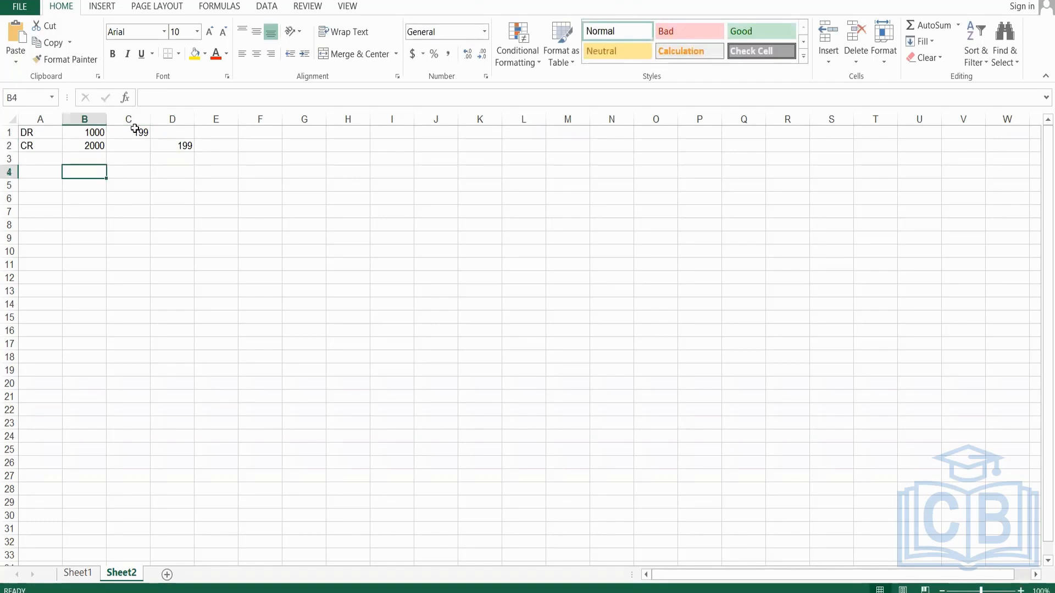
pyautogui.press('Left')
pyautogui.write('DR')
pyautogui.press('Return')
pyautogui.write('C')
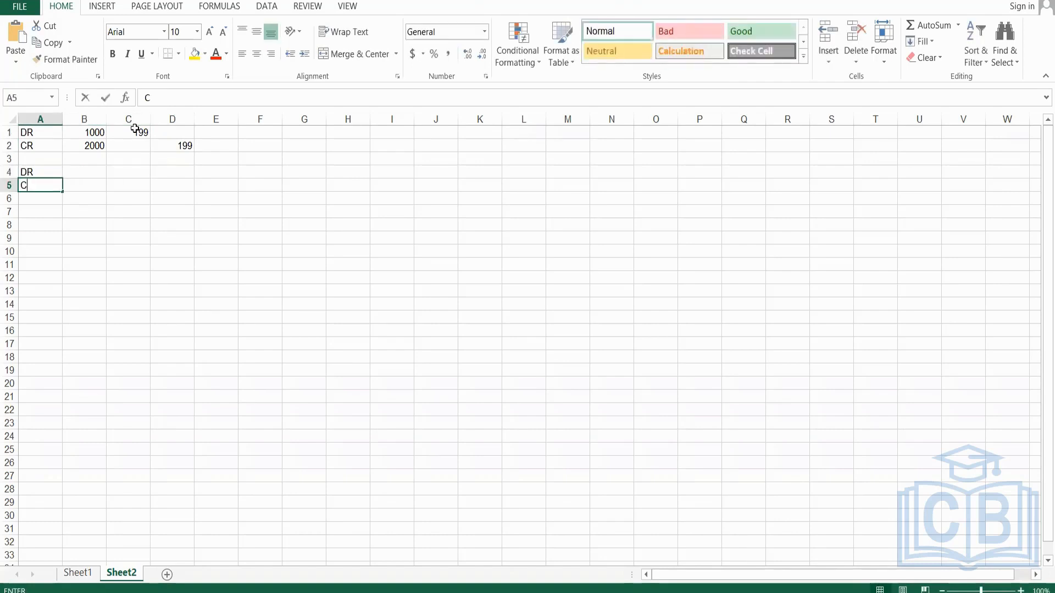
pyautogui.write('R')
pyautogui.press('Tab')
# Enter the account values 2000 in cell B4 and 1000 in B5 of the second entry.
pyautogui.press('Up')
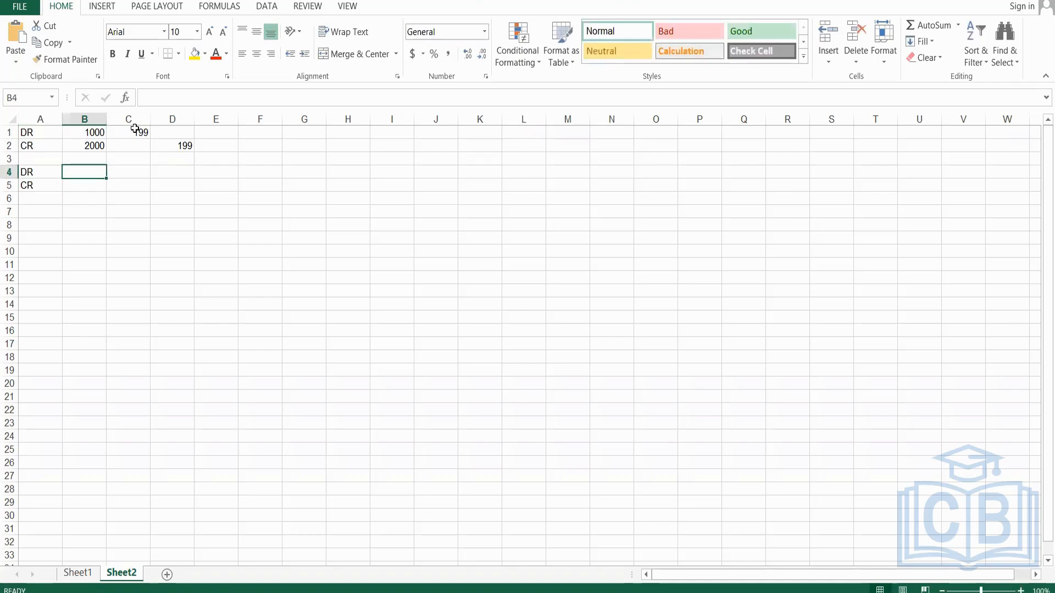
pyautogui.write('2000')
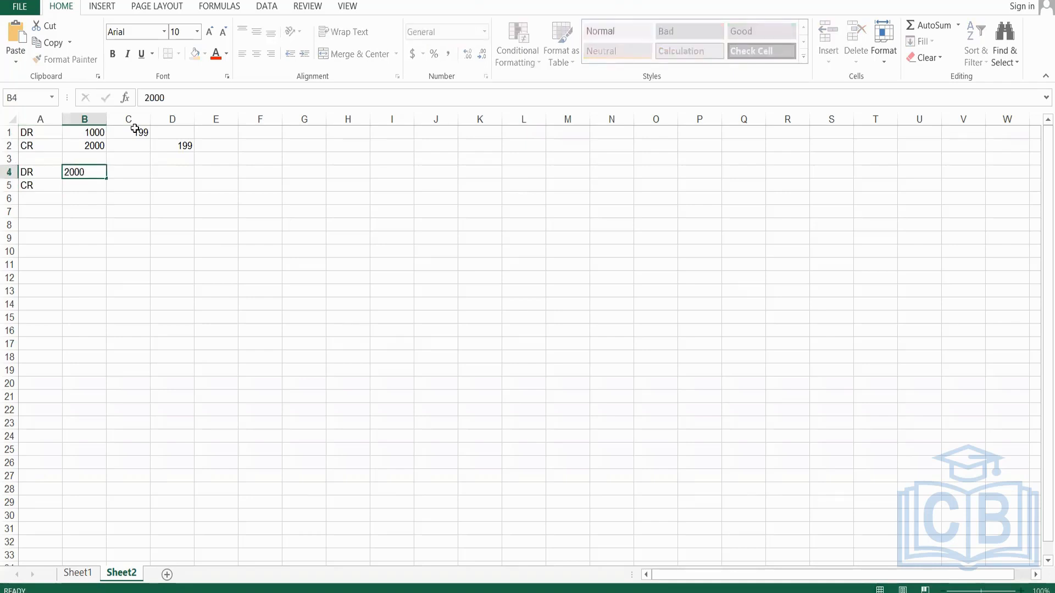
pyautogui.press('Return')
pyautogui.write('1000')
pyautogui.press('Return')
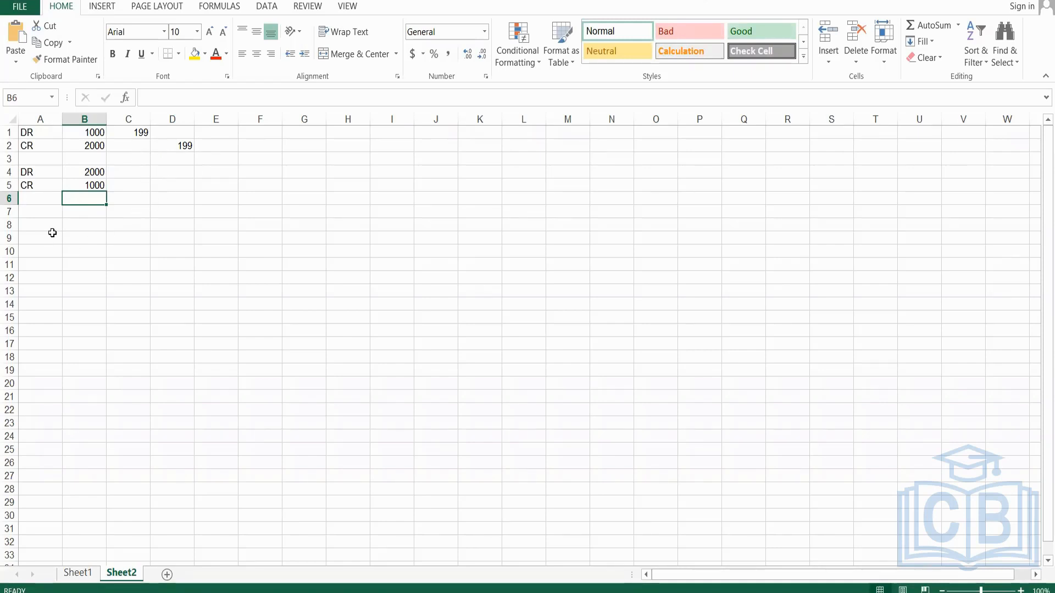
# Set the second entry's account values to 1000 in cell B4 and 2000 in B5.
pyautogui.click(97, 172)
pyautogui.write('1000')
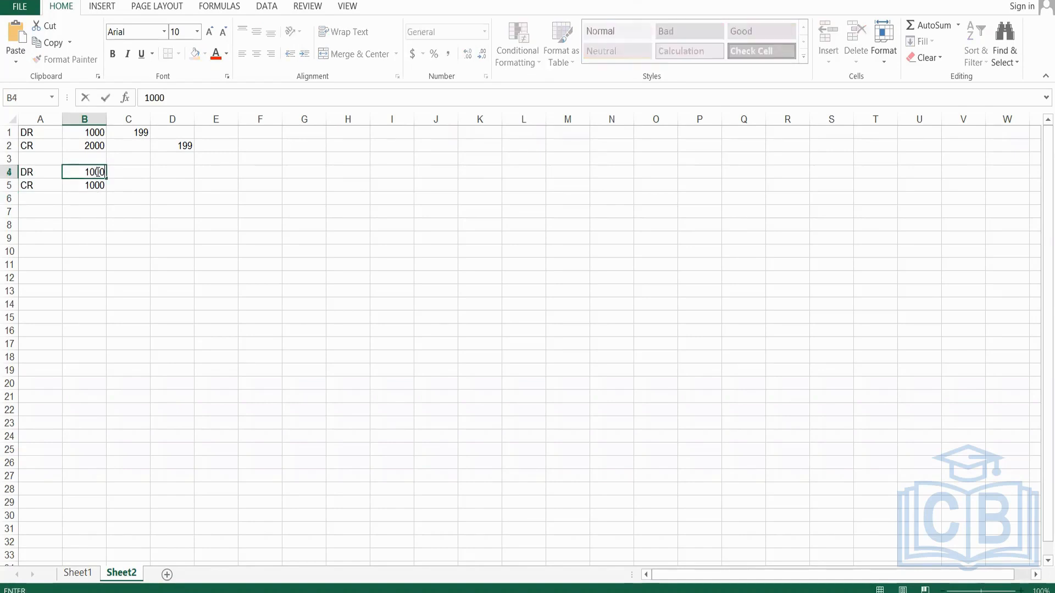
pyautogui.press('Return')
pyautogui.write('2000')
pyautogui.press('Return')
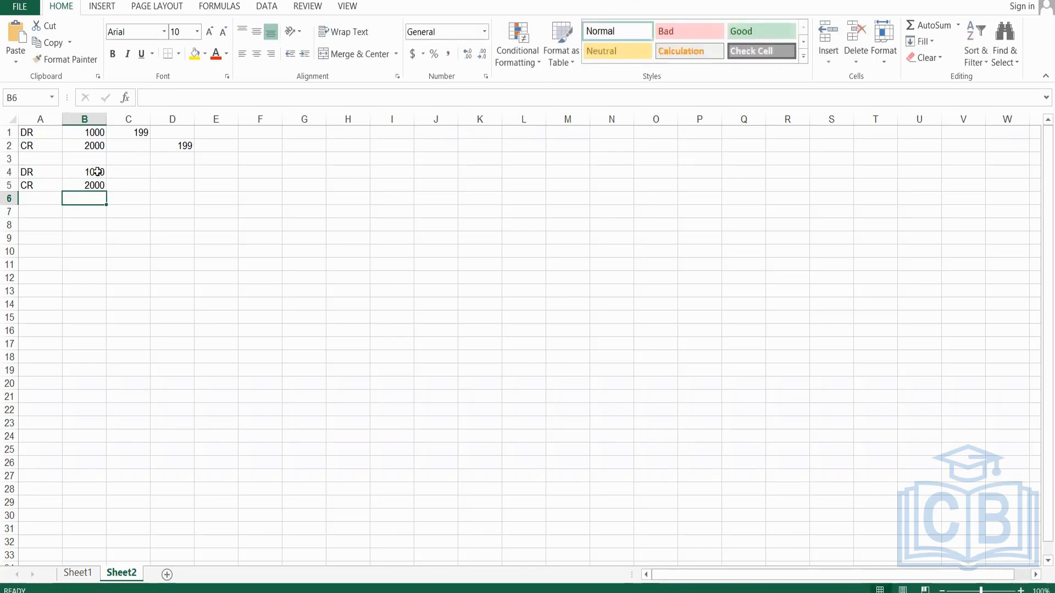
# Enter the amounts (199) in cell C4 and 199 in cell D5 of the second journal entry.
pyautogui.press('Up')
pyautogui.press('Right')
pyautogui.press('Up')
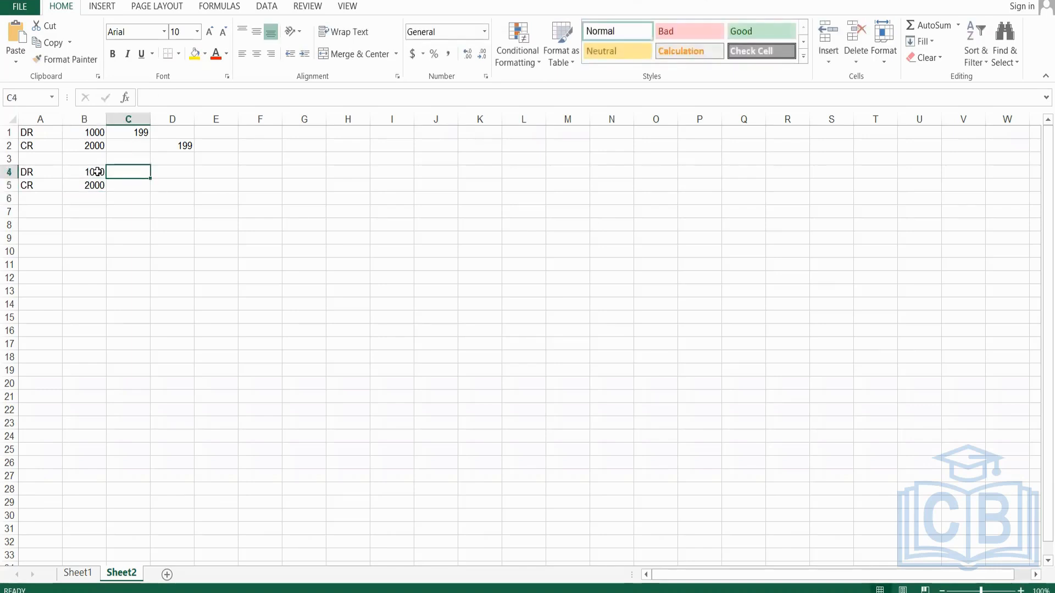
pyautogui.write('(199')
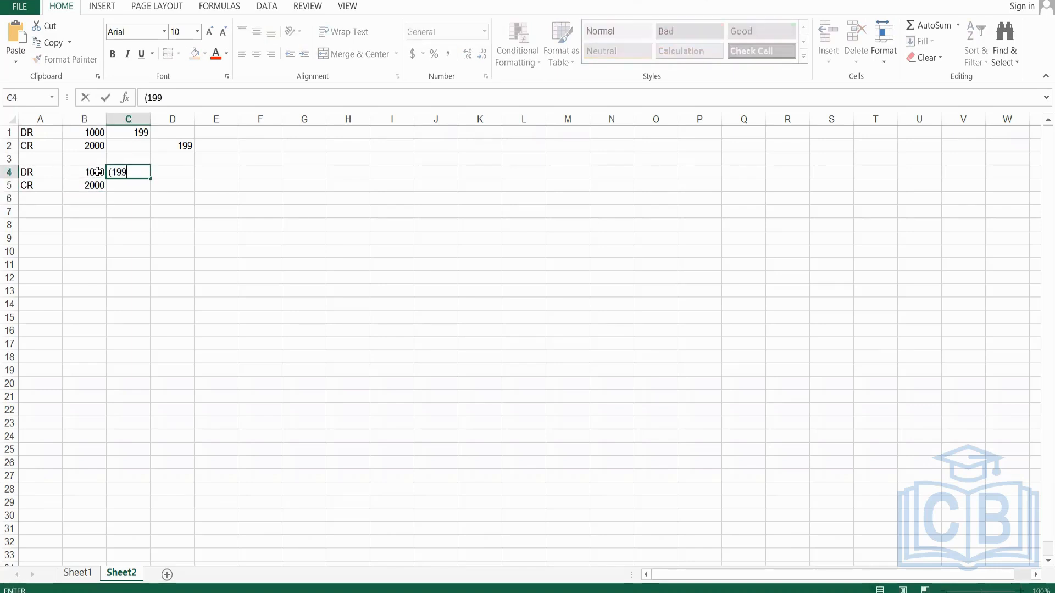
pyautogui.write(')')
pyautogui.press('Return')
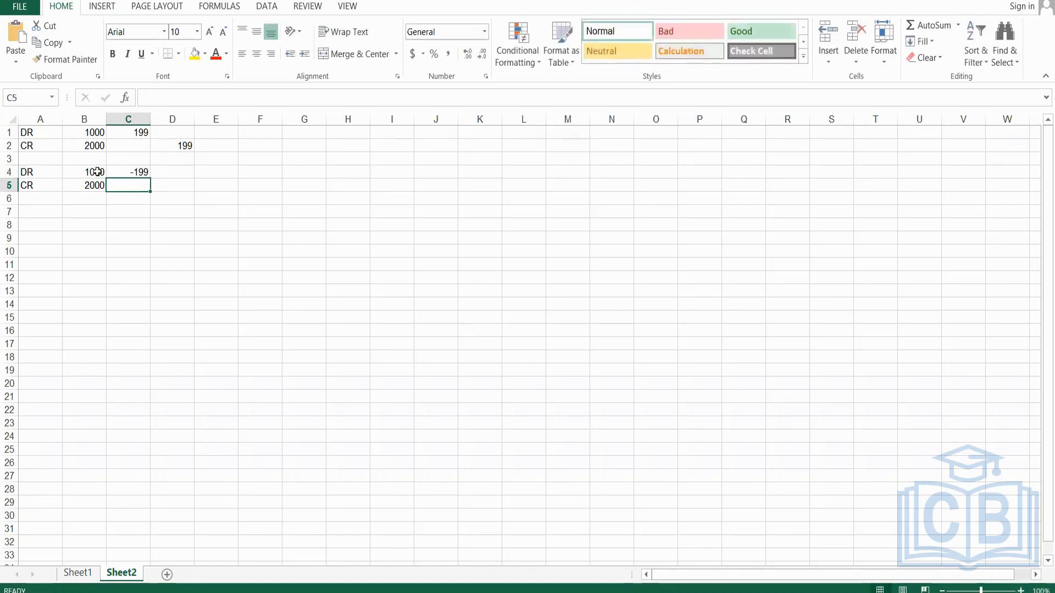
pyautogui.press('Right')
pyautogui.write('199')
pyautogui.press('Return')
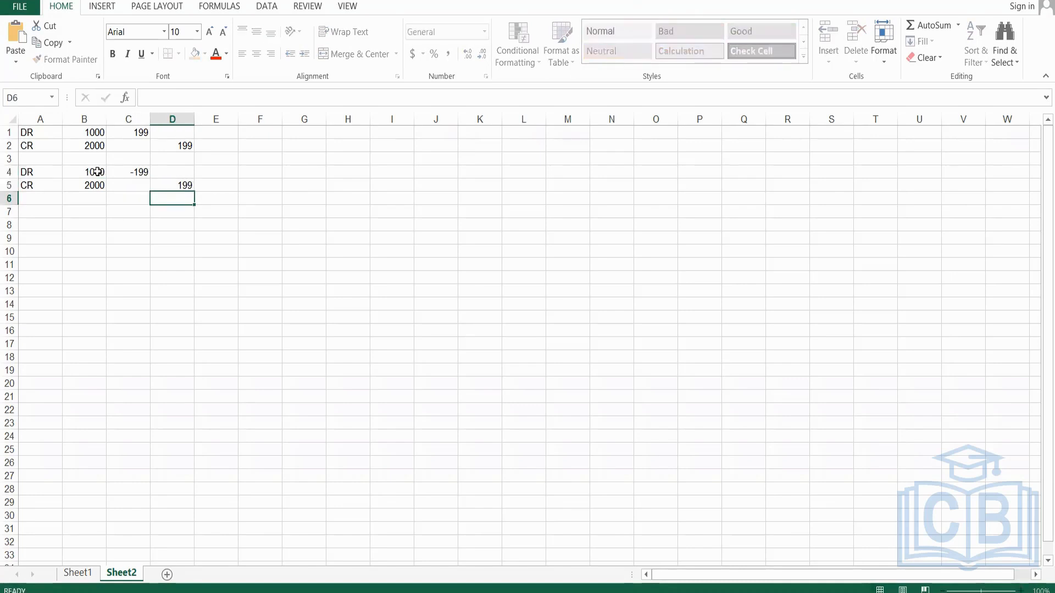
# Put the credit amount in cell D2 of the first entry in parentheses as (199).
pyautogui.press('Up')
pyautogui.press('Up')
pyautogui.press('Up')
pyautogui.press('Up')
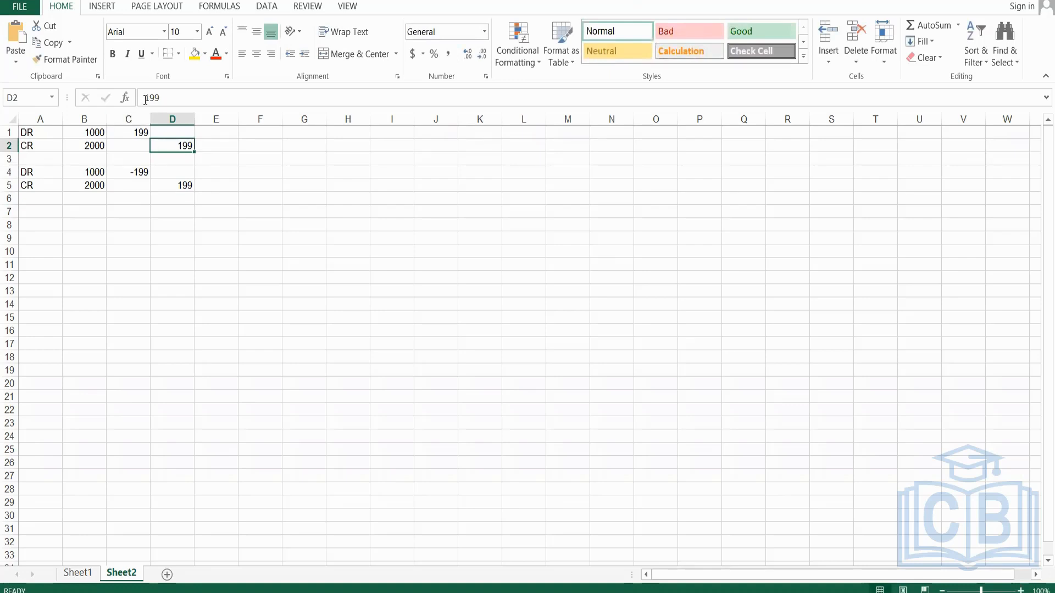
pyautogui.doubleClick(158, 142)
pyautogui.write('(')
pyautogui.click(190, 103)
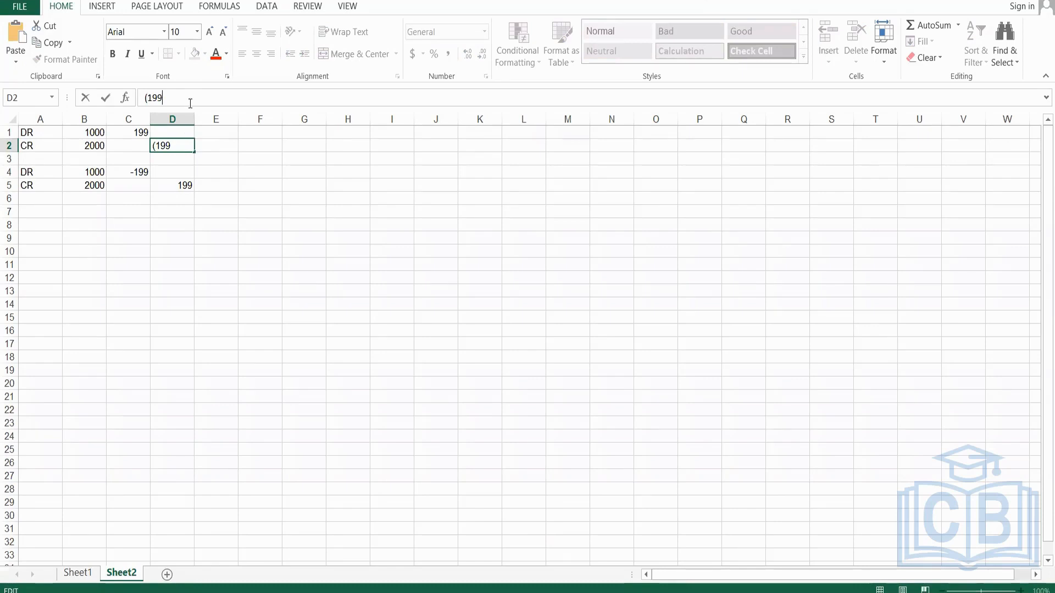
pyautogui.write(')')
pyautogui.press('Return')
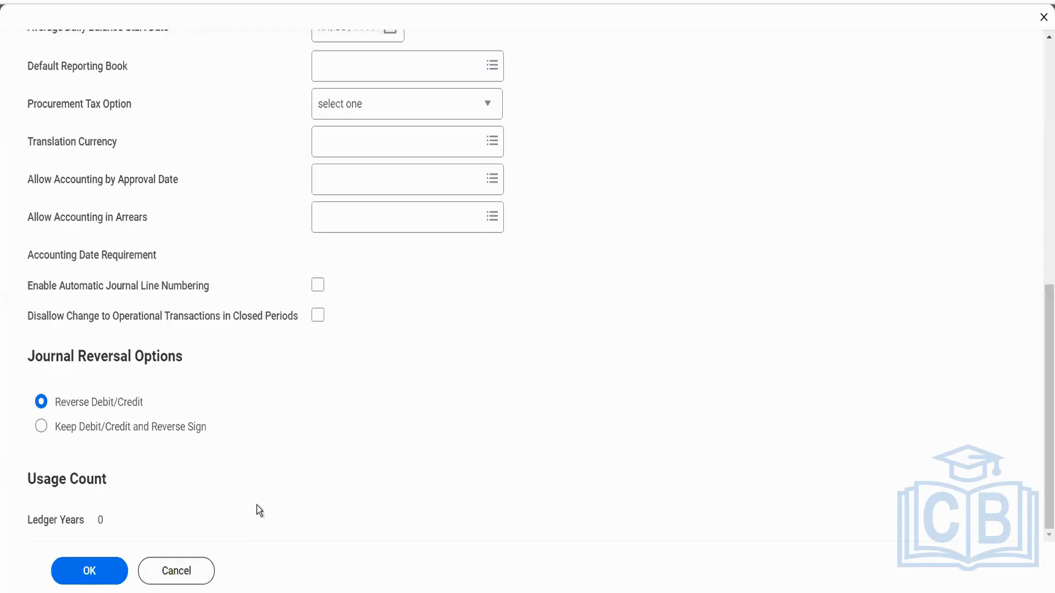
# Switch to Workday, save the company accounting details with Reverse Debit/Credit selected, and open the Create Ledger task.
pyautogui.click(103, 560)
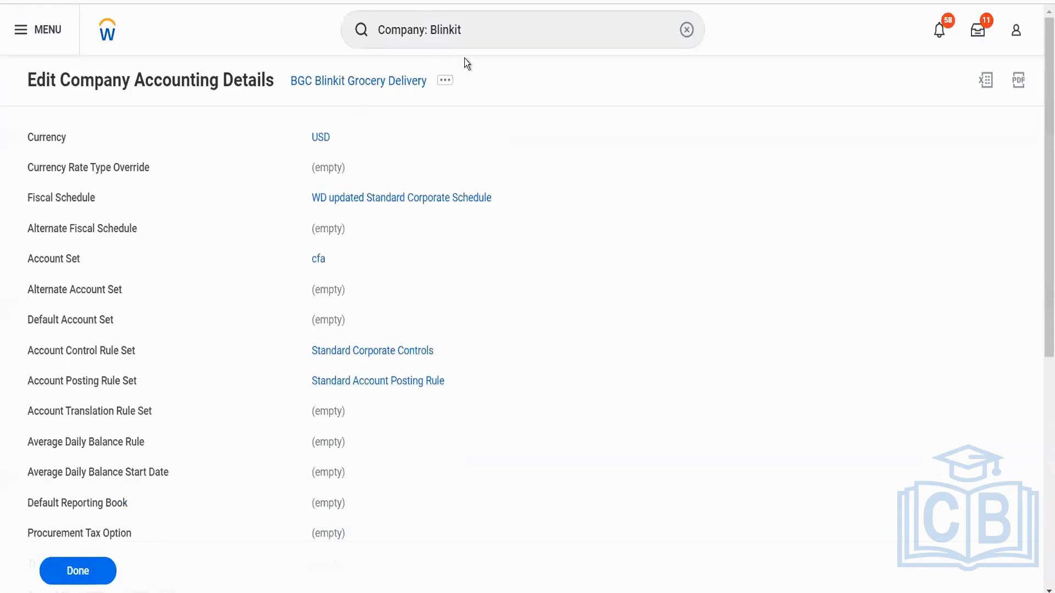
pyautogui.moveTo(471, 35); pyautogui.dragTo(365, 29)
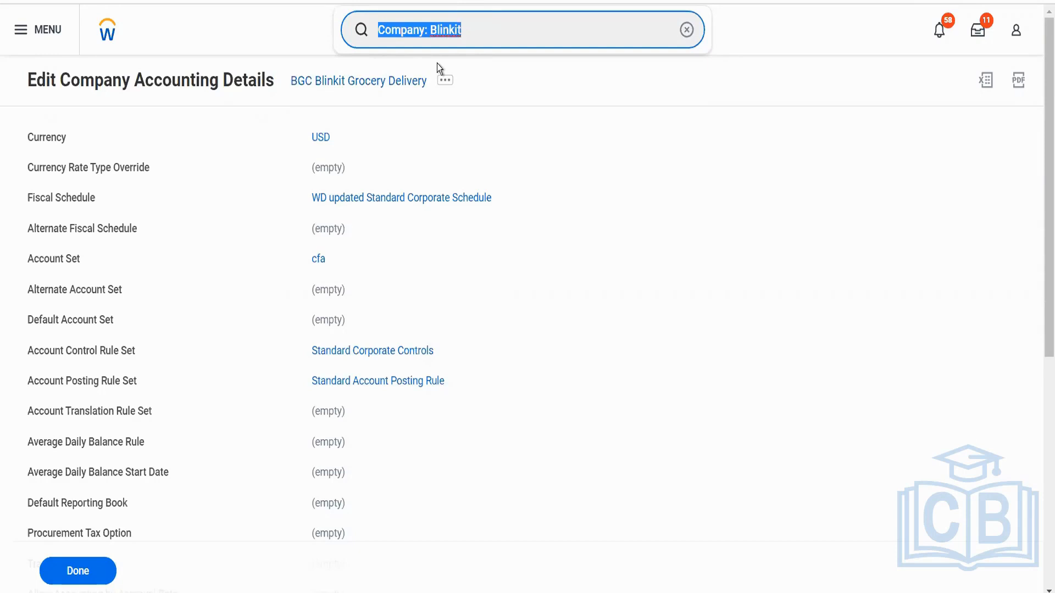
pyautogui.write('cr ledger')
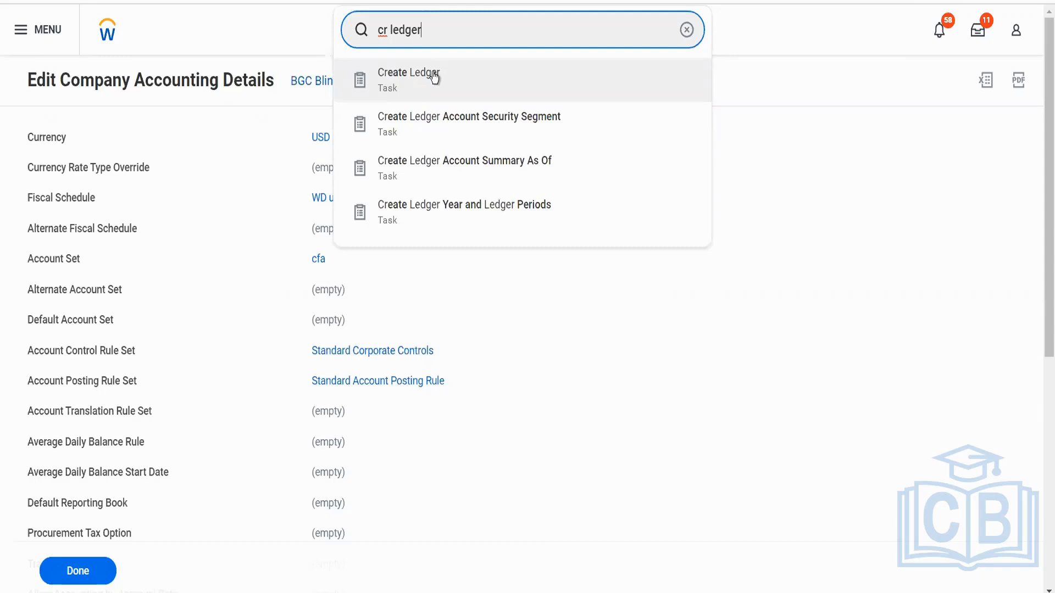
pyautogui.click(435, 77)
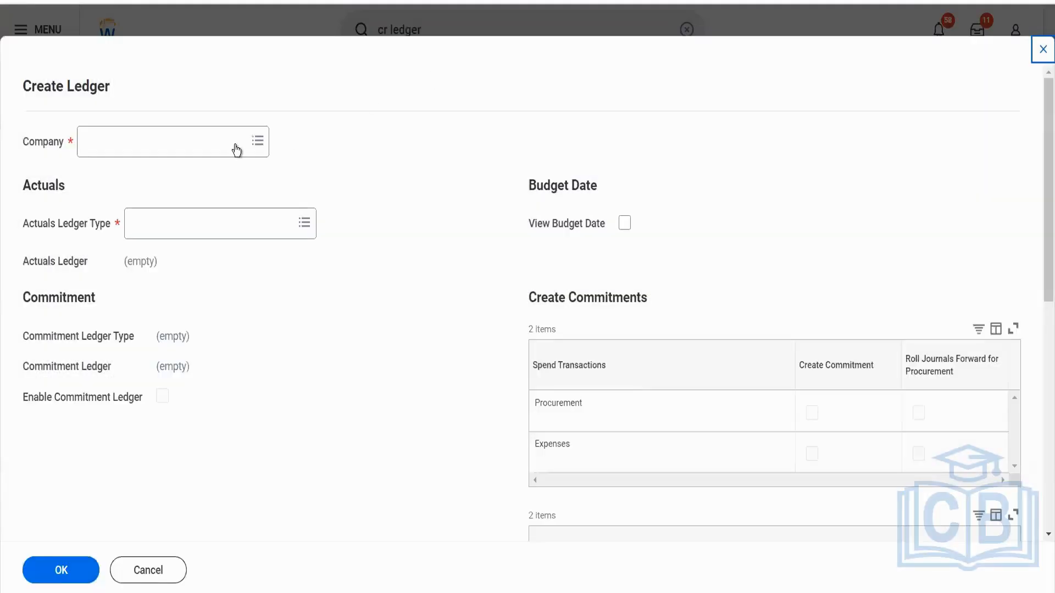
# Set the ledger's company to BGC Blinkit Grocery Delivery and its actuals ledger type to Actuals.
pyautogui.click(223, 146)
pyautogui.write('blinkit')
pyautogui.press('Return')
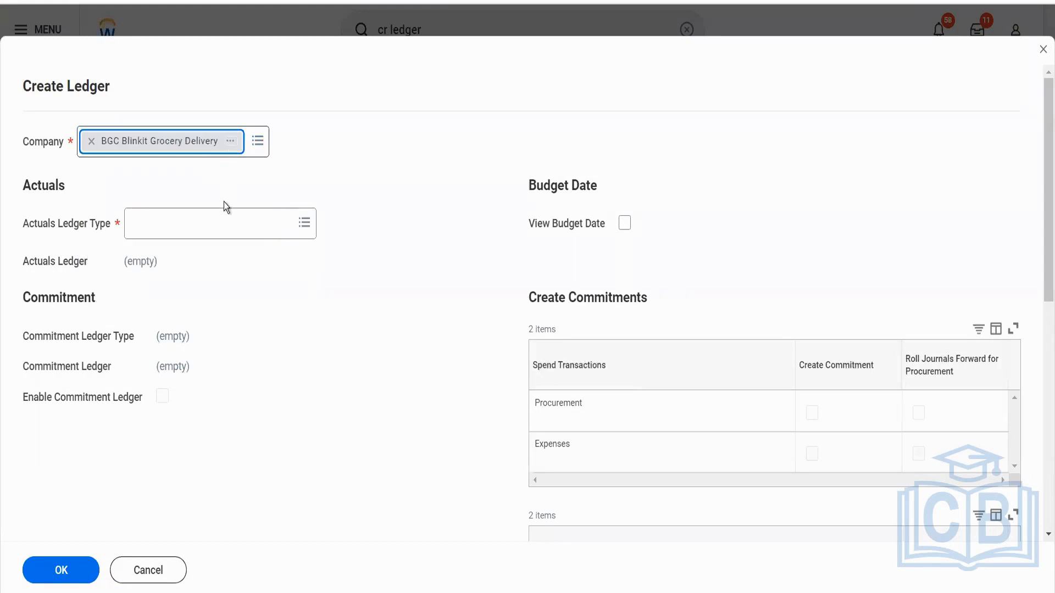
pyautogui.click(216, 222)
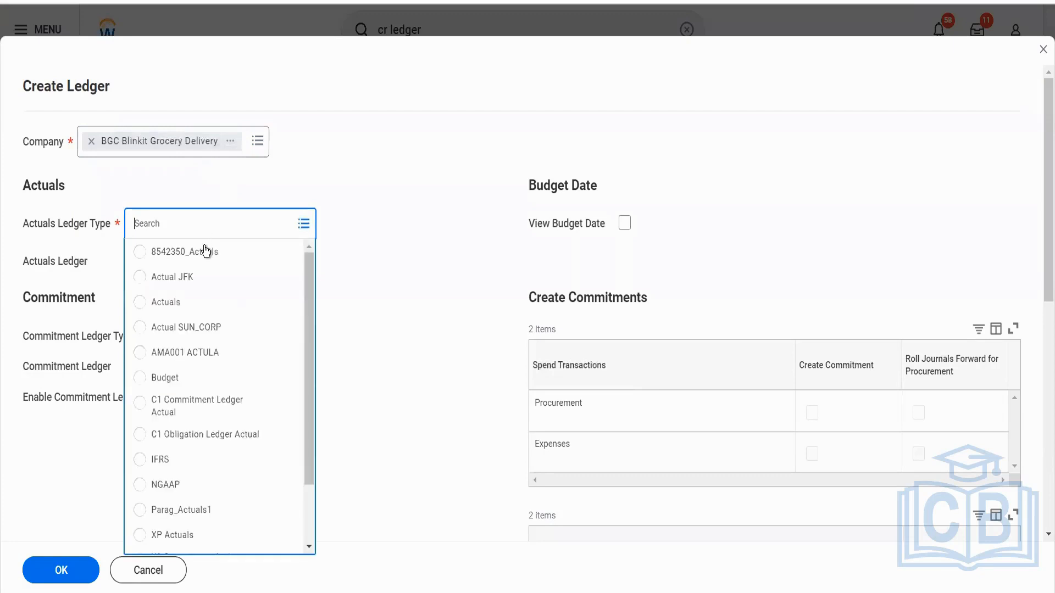
pyautogui.click(184, 302)
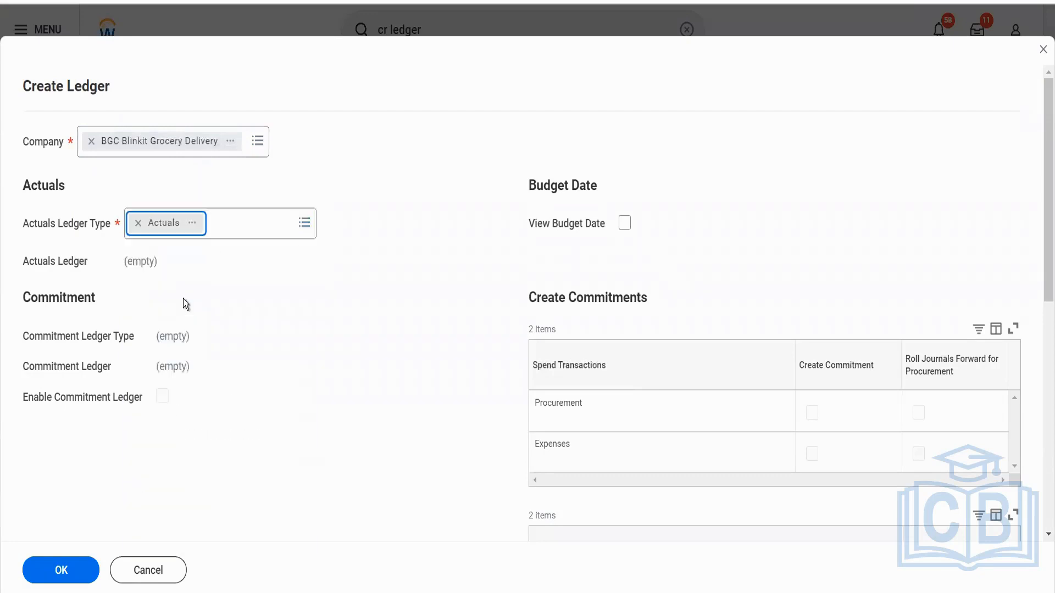
# Disable the commitment ledger and the obligation ledger, and create the company's ledger.
pyautogui.click(164, 398)
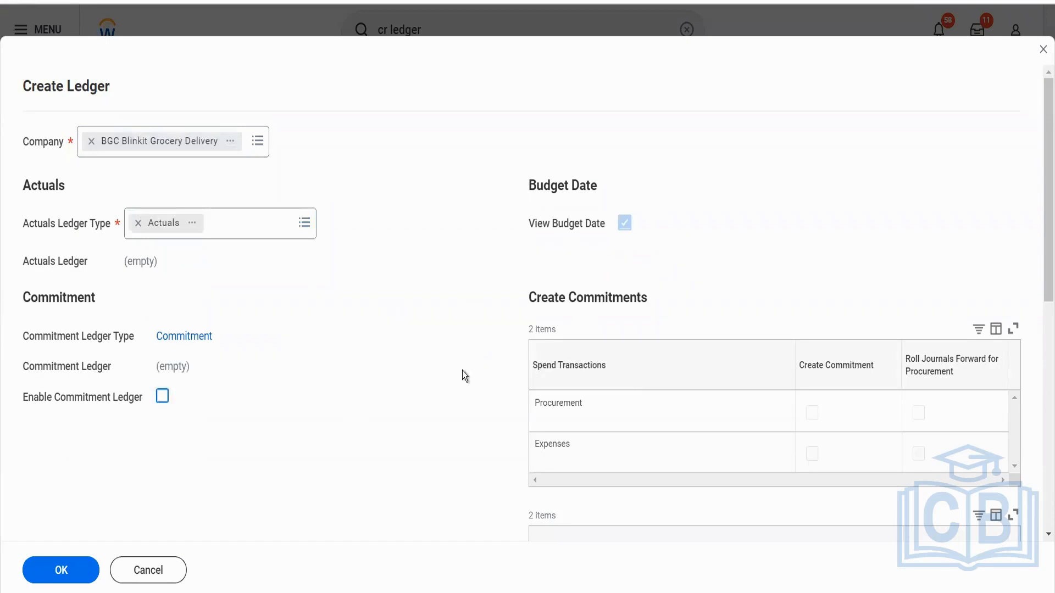
pyautogui.scroll(-5, 462, 370)
pyautogui.click(150, 425)
pyautogui.scroll(-2, 140, 467)
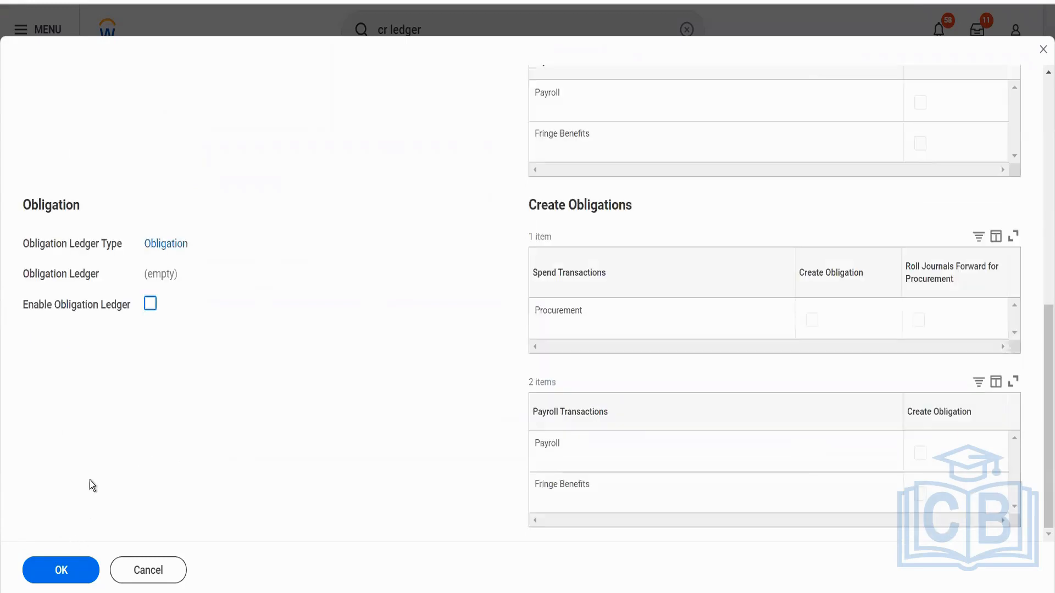
pyautogui.click(61, 569)
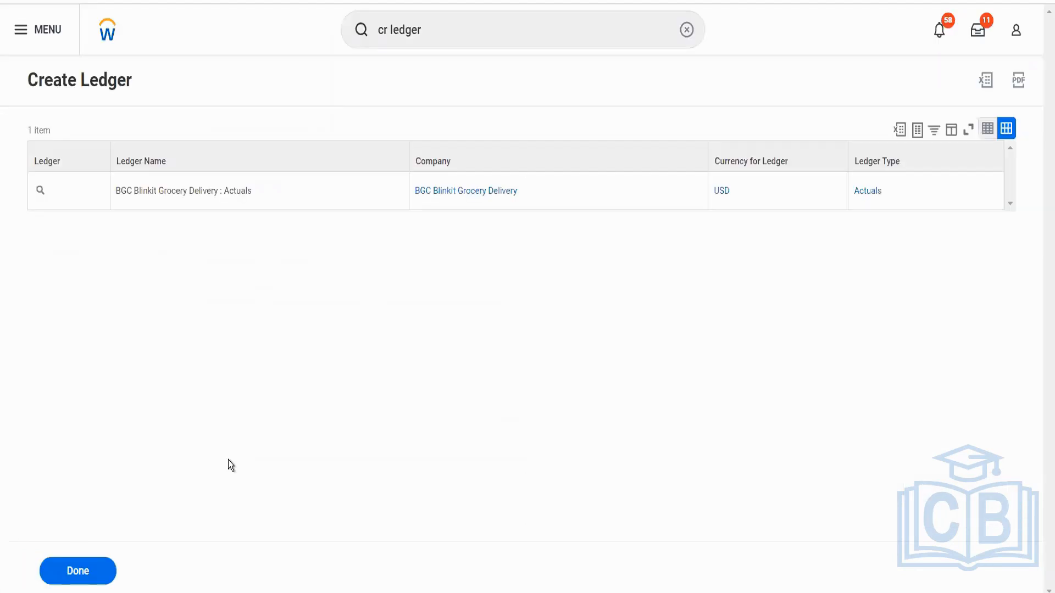
# Find and open the Create Ledger Year and Ledger Periods task.
pyautogui.click(479, 29)
pyautogui.write('year')
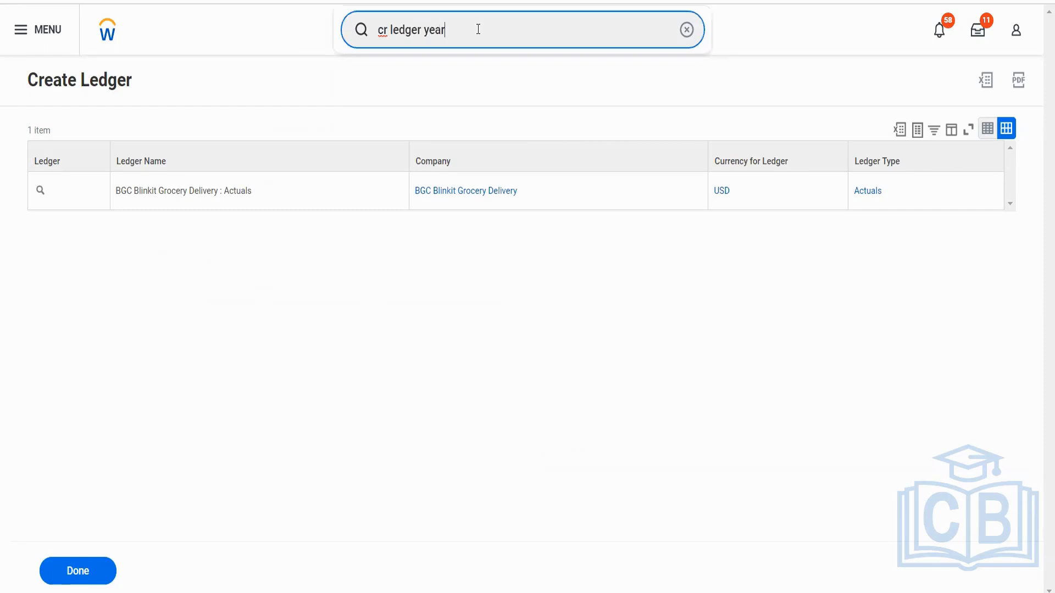
pyautogui.click(481, 73)
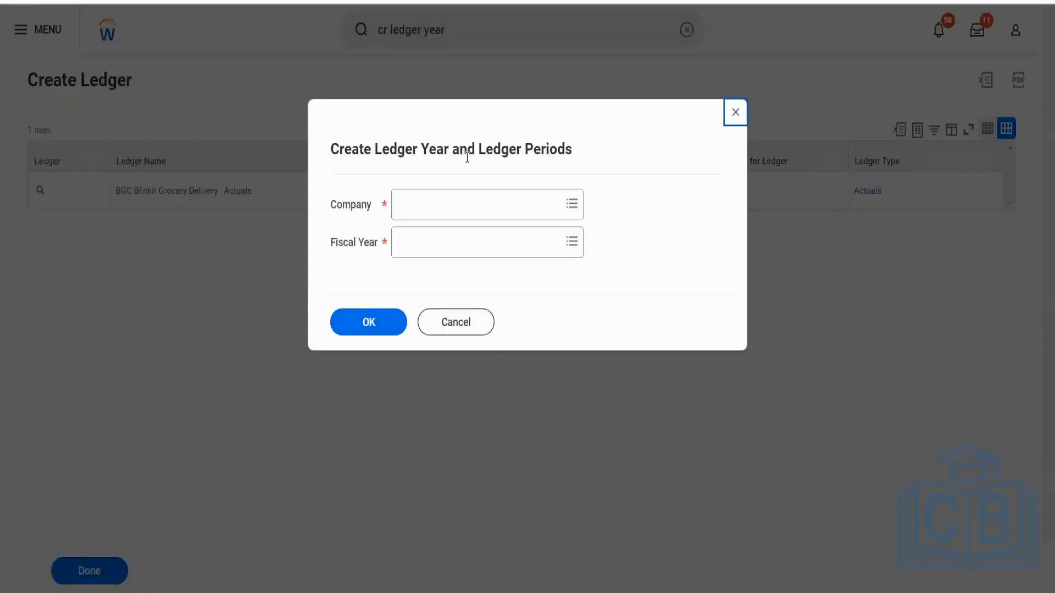
# Create the ledger year and periods for BGC Blinkit Grocery Delivery using fiscal year 2022V - WD updated Standard Corporate Schedule.
pyautogui.click(449, 199)
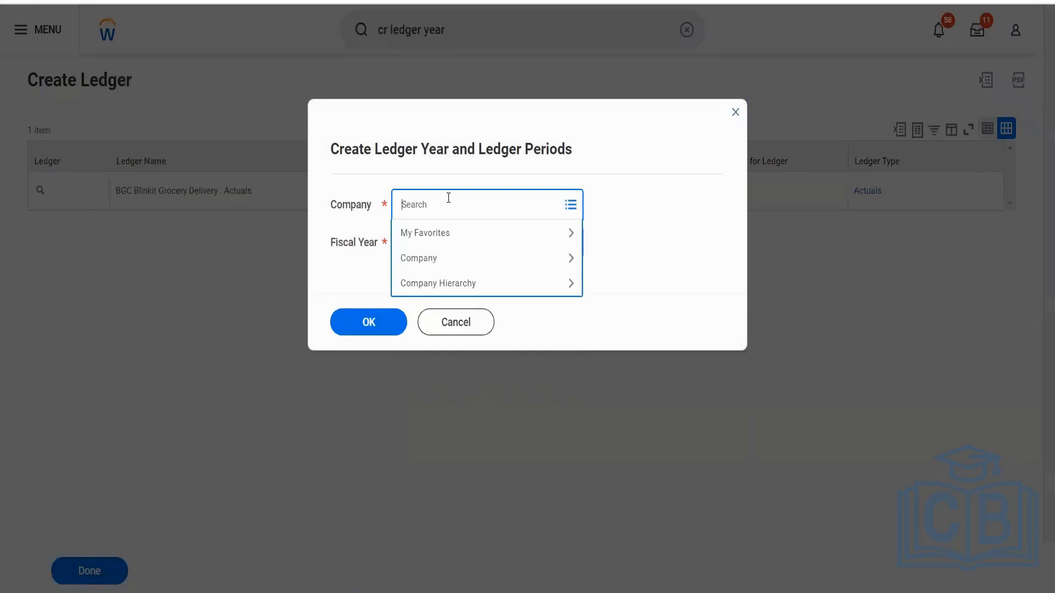
pyautogui.write('bln')
pyautogui.write('inkit')
pyautogui.press('Return')
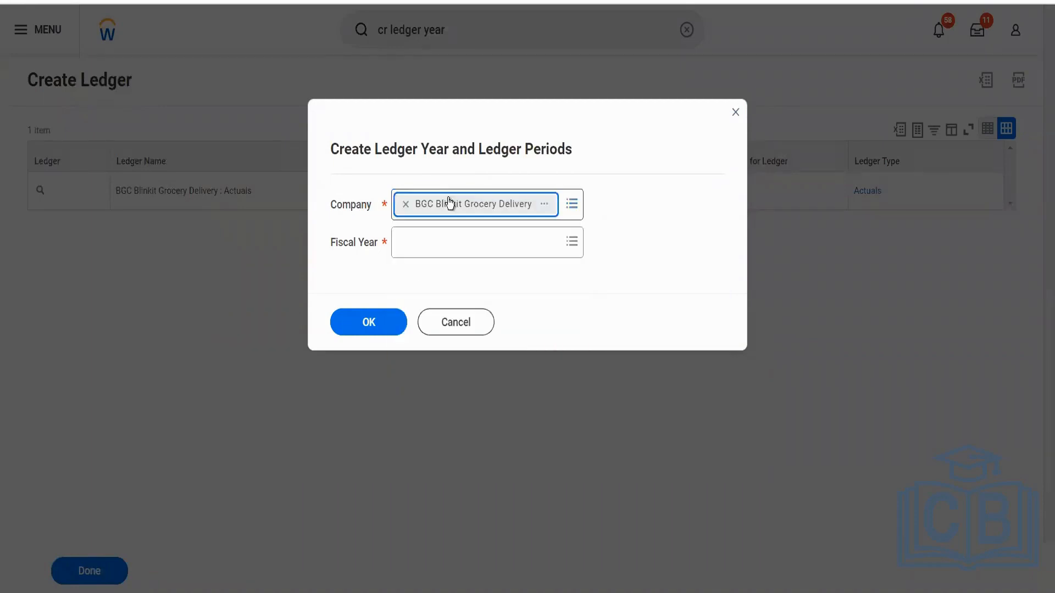
pyautogui.click(440, 242)
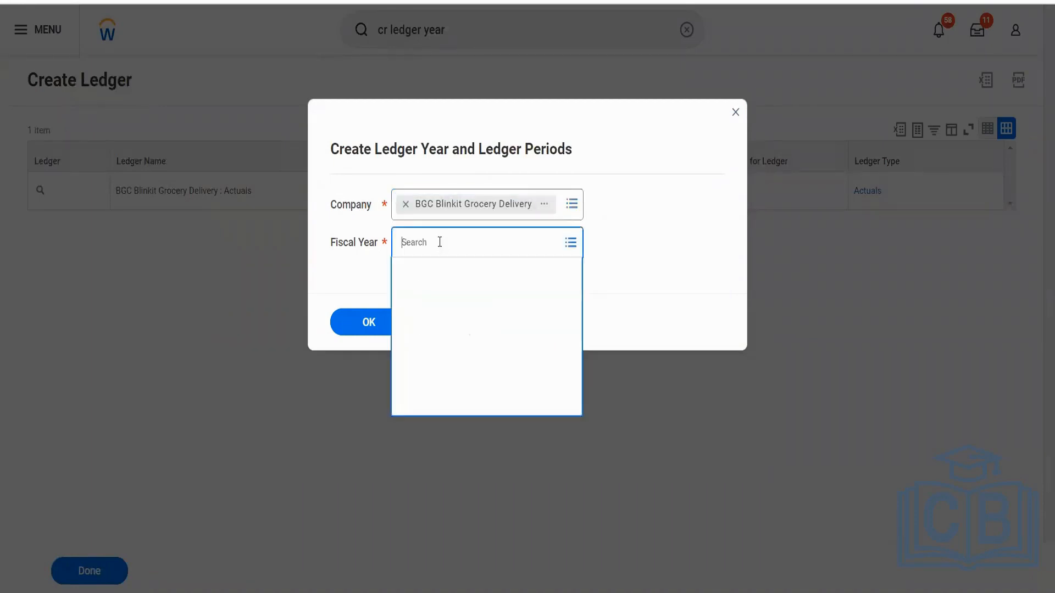
pyautogui.click(424, 296)
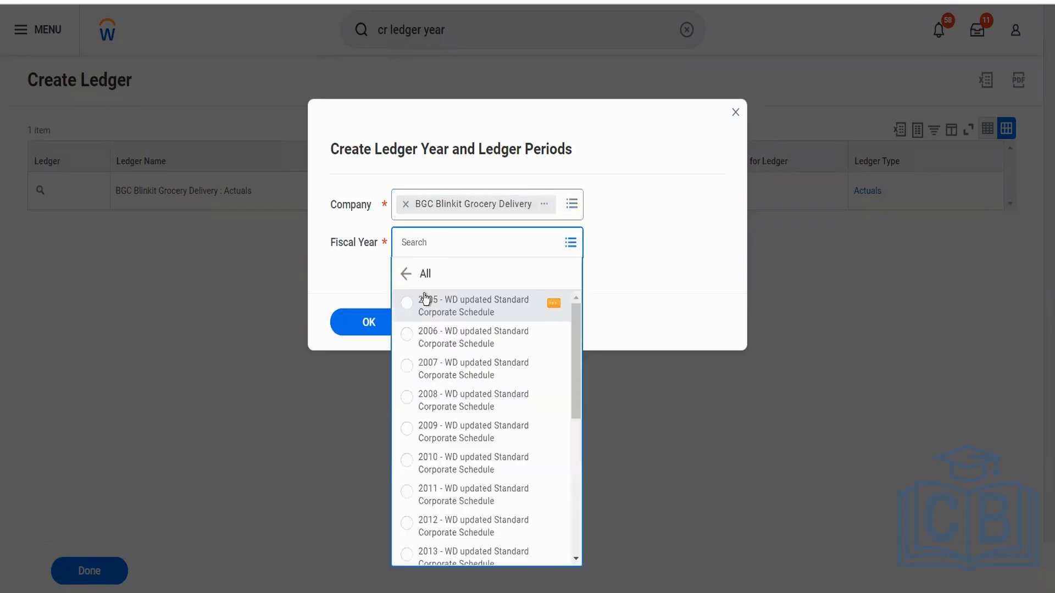
pyautogui.scroll(-5, 456, 419)
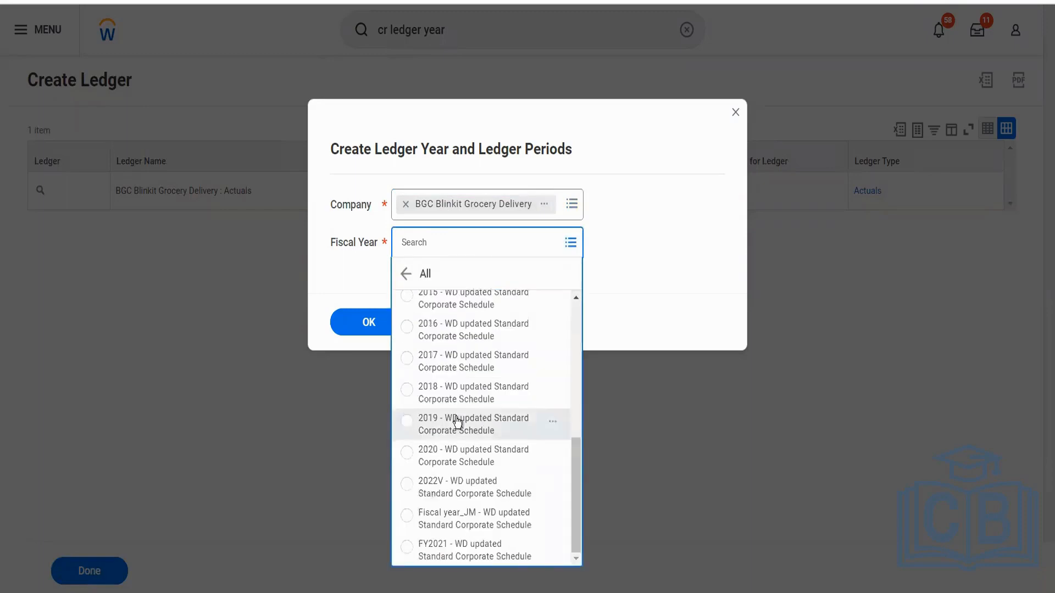
pyautogui.click(461, 496)
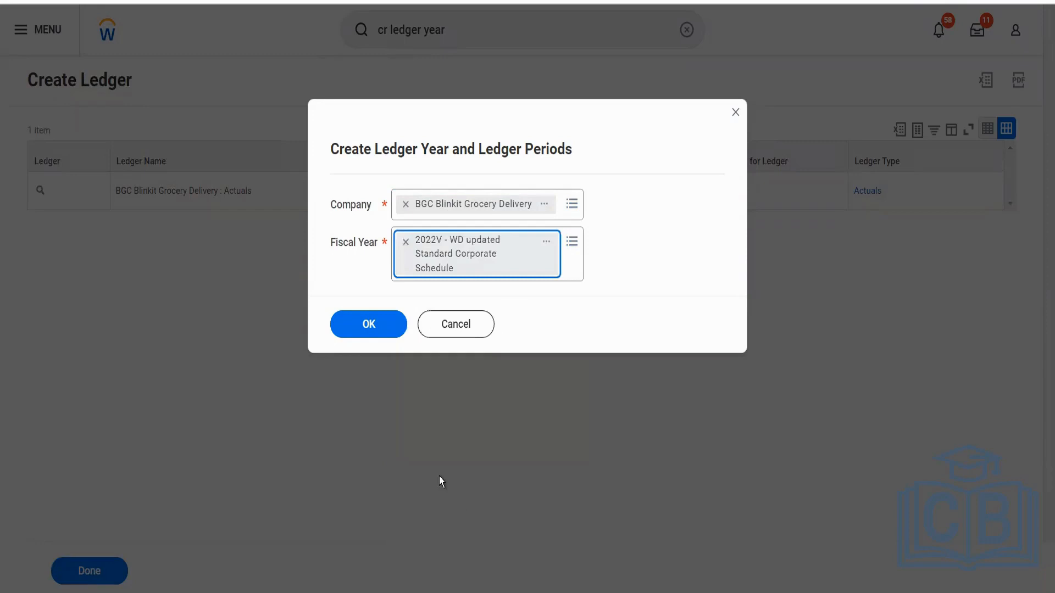
pyautogui.click(362, 322)
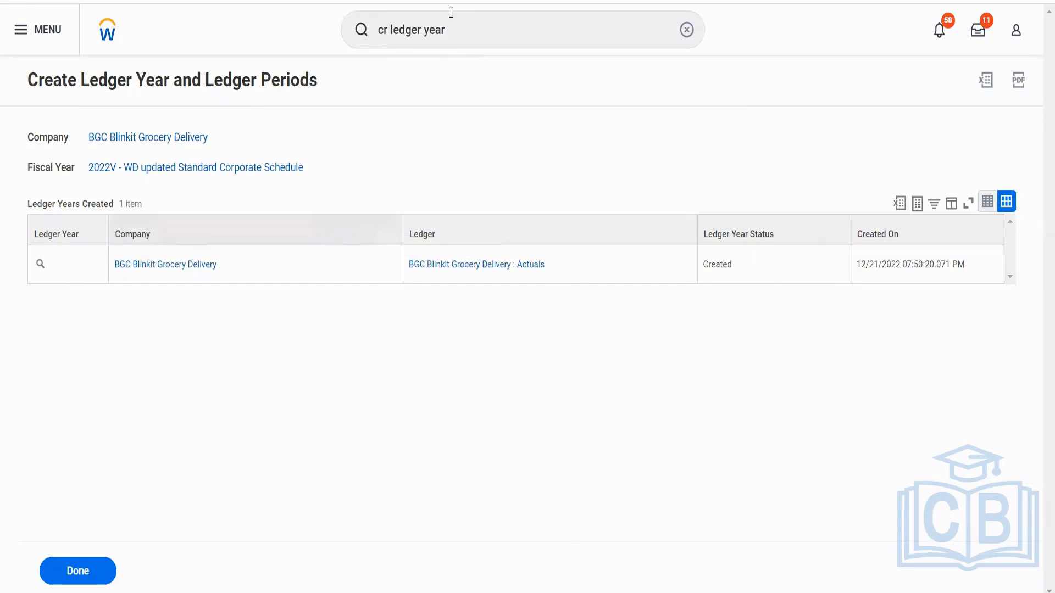
# Find and open the Mass Update Ledger Period Status task.
pyautogui.click(365, 39)
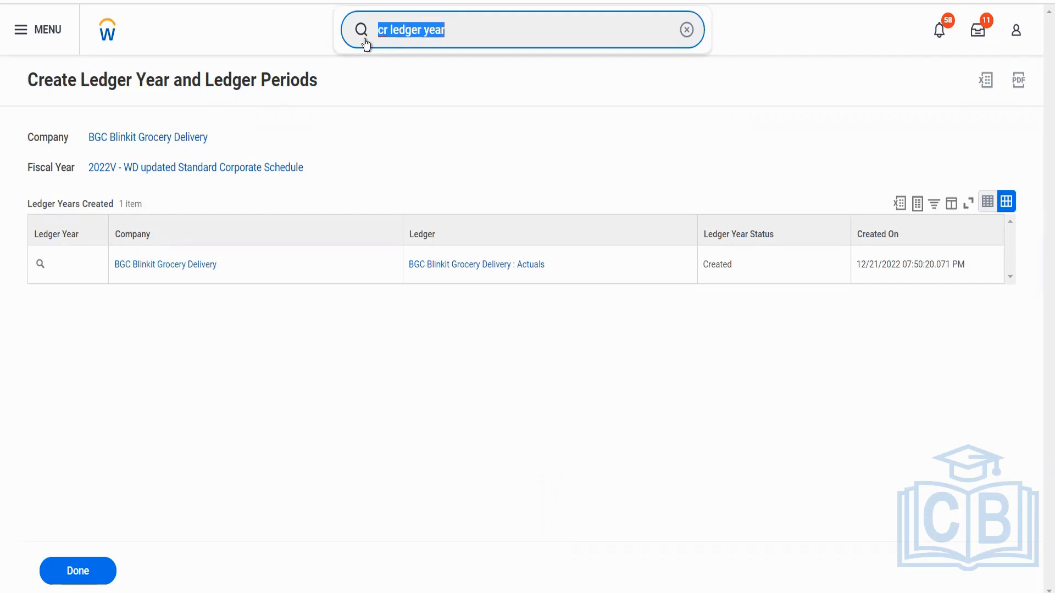
pyautogui.write('ma')
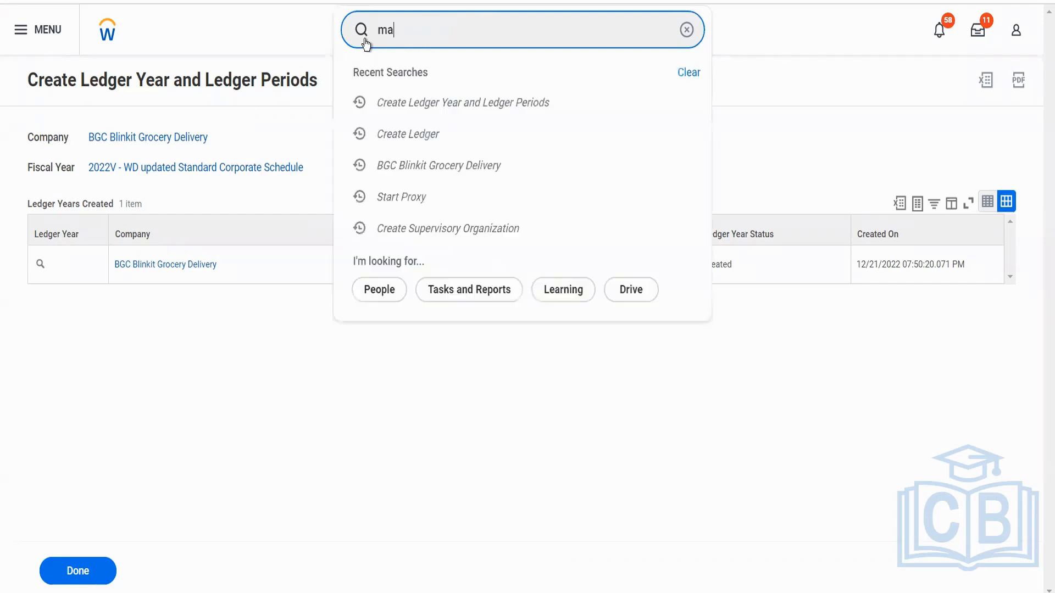
pyautogui.write('ss updater')
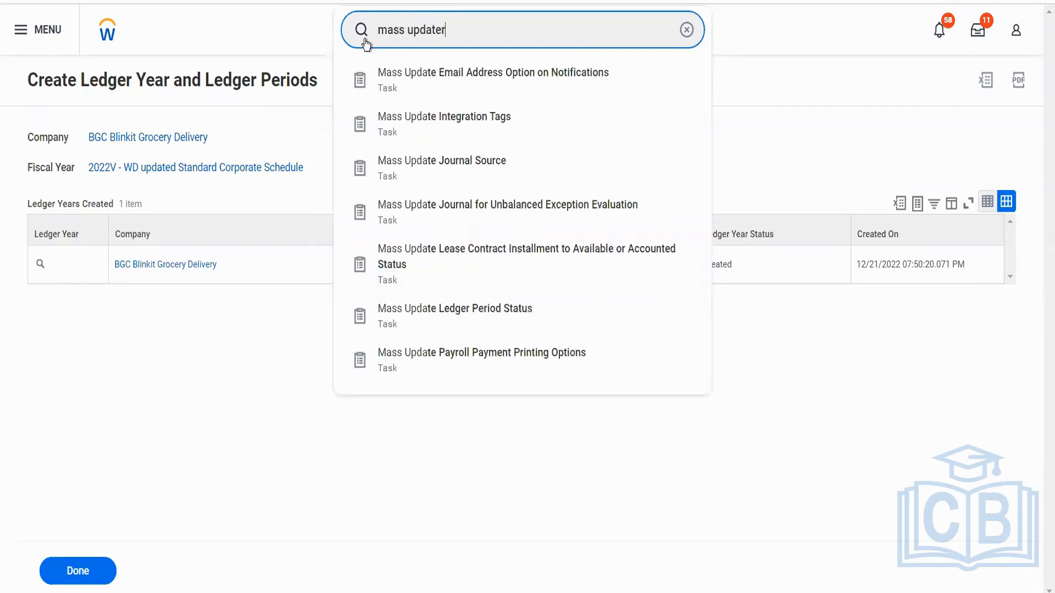
pyautogui.write('leg')
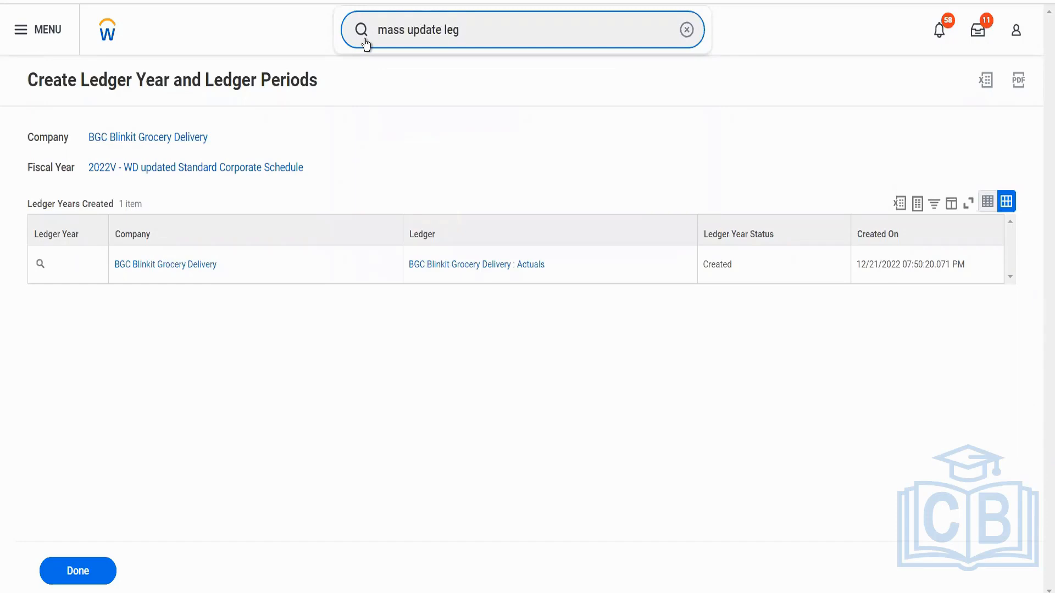
pyautogui.press('BackSpace')
pyautogui.write('dger')
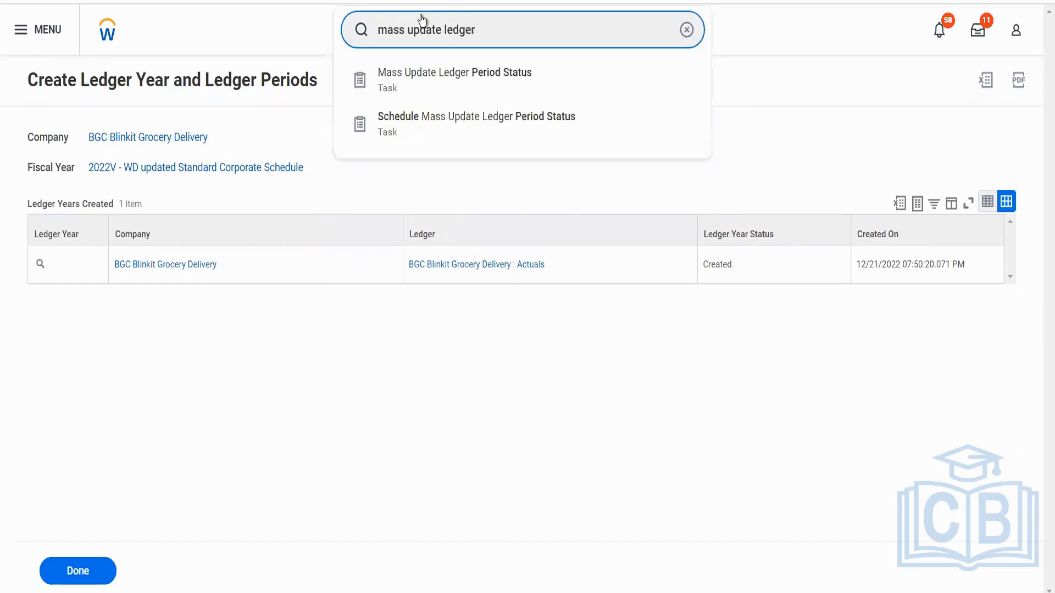
pyautogui.click(477, 73)
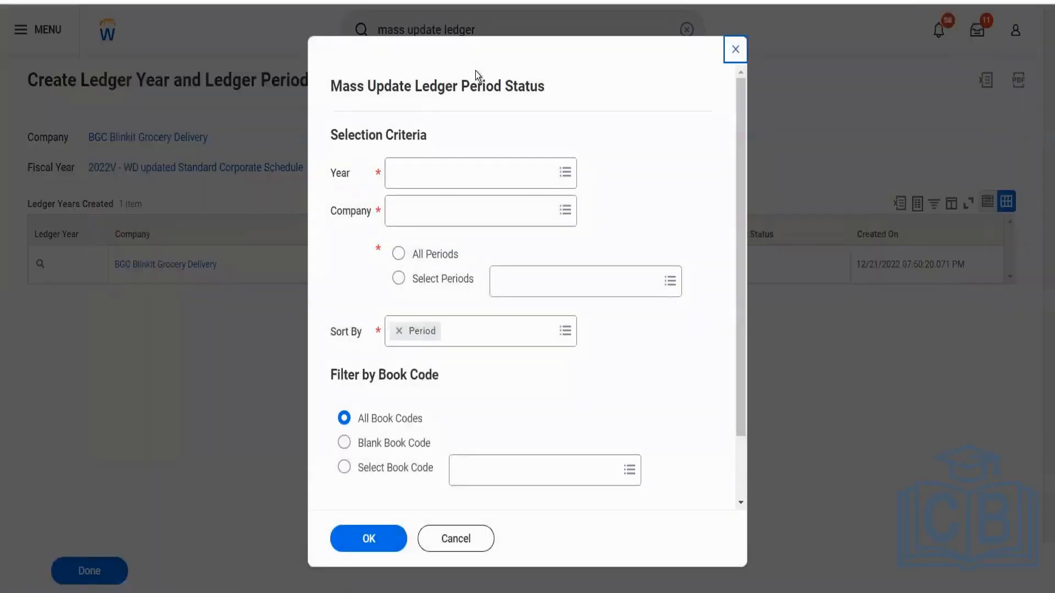
# Set the year in the selection criteria to 2022V - WD updated Standard Corporate Schedule.
pyautogui.click(483, 180)
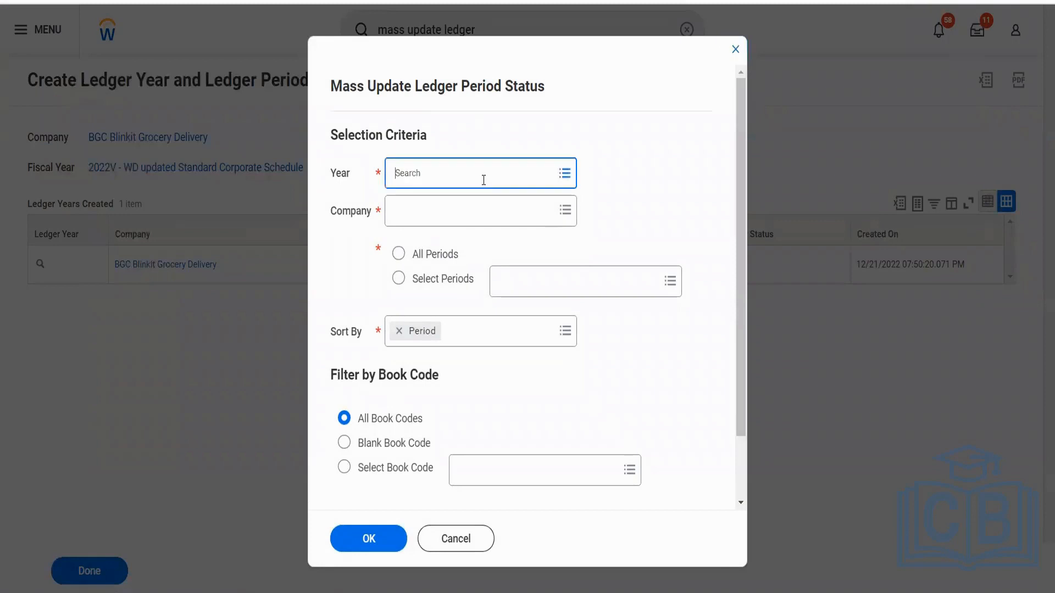
pyautogui.write('2022')
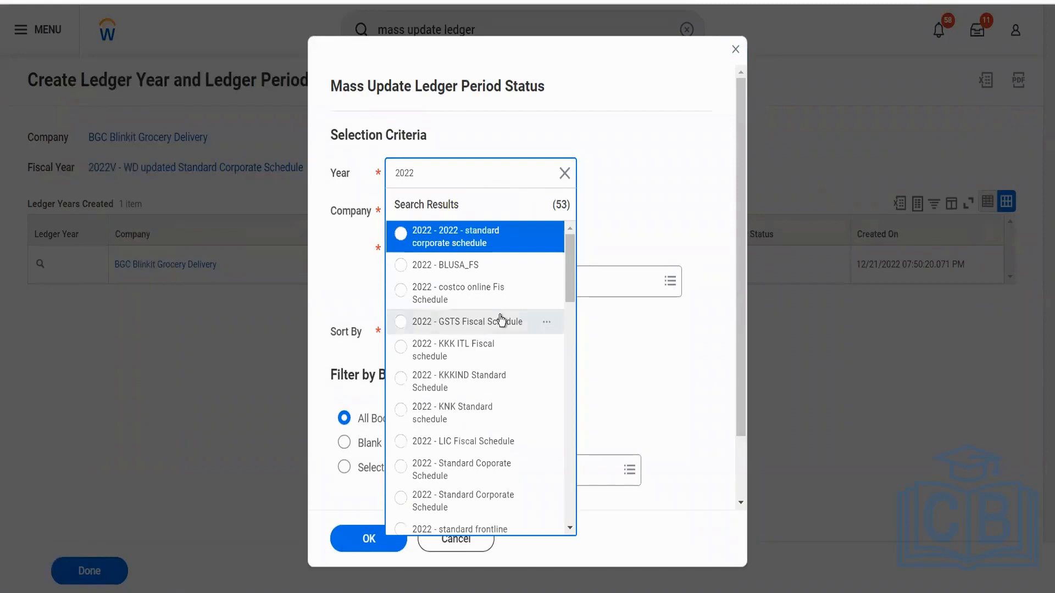
pyautogui.scroll(-8, 500, 319)
pyautogui.scroll(-3, 501, 319)
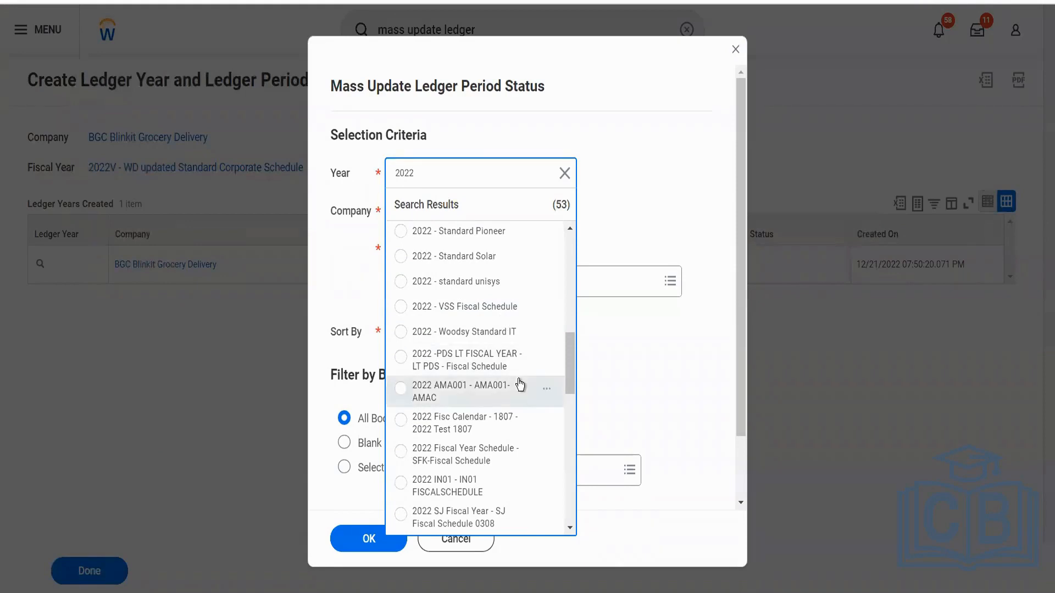
pyautogui.scroll(-3, 520, 387)
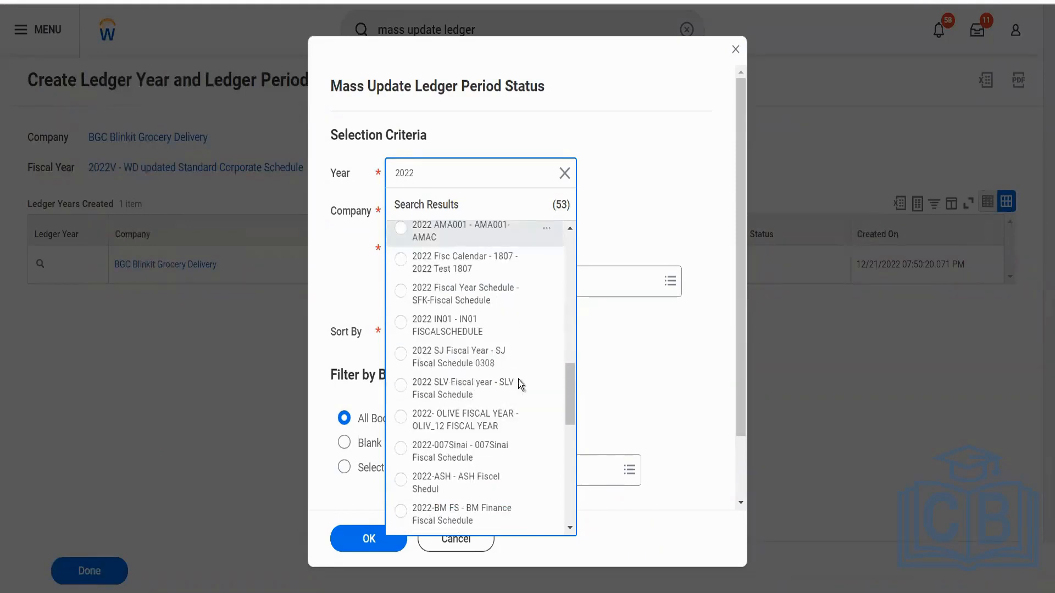
pyautogui.scroll(-2, 520, 386)
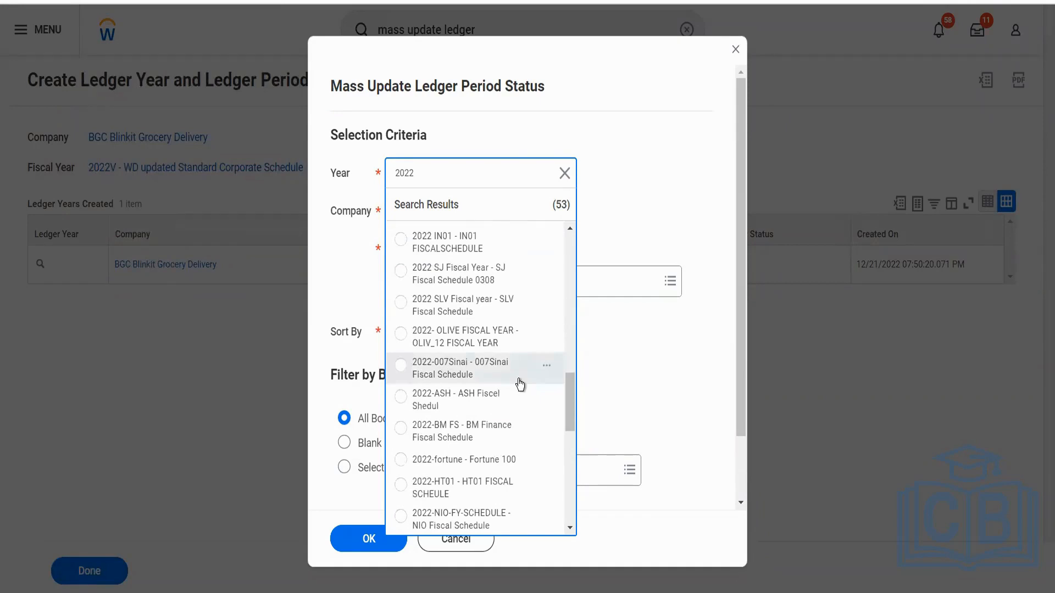
pyautogui.scroll(-5, 519, 384)
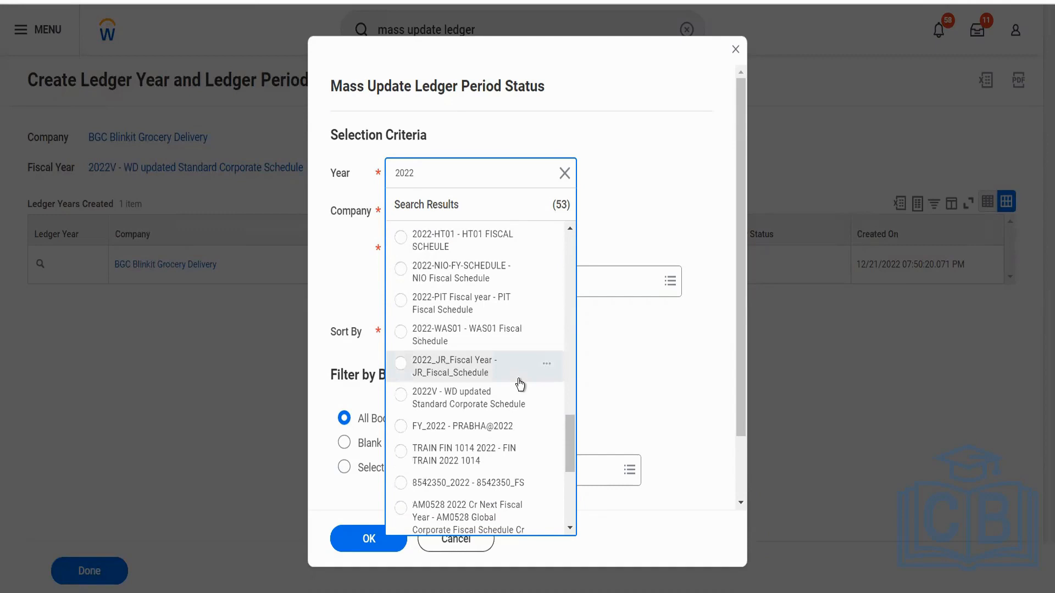
pyautogui.click(489, 407)
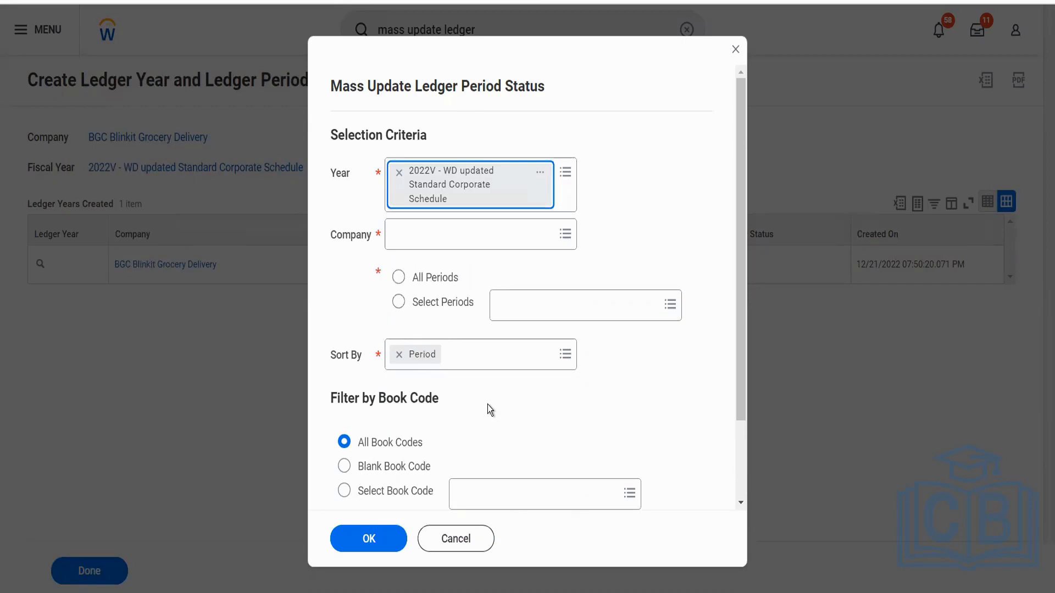
# Set the company in the selection criteria to BGC Blinkit Grocery Delivery.
pyautogui.click(432, 236)
pyautogui.write('blinkit')
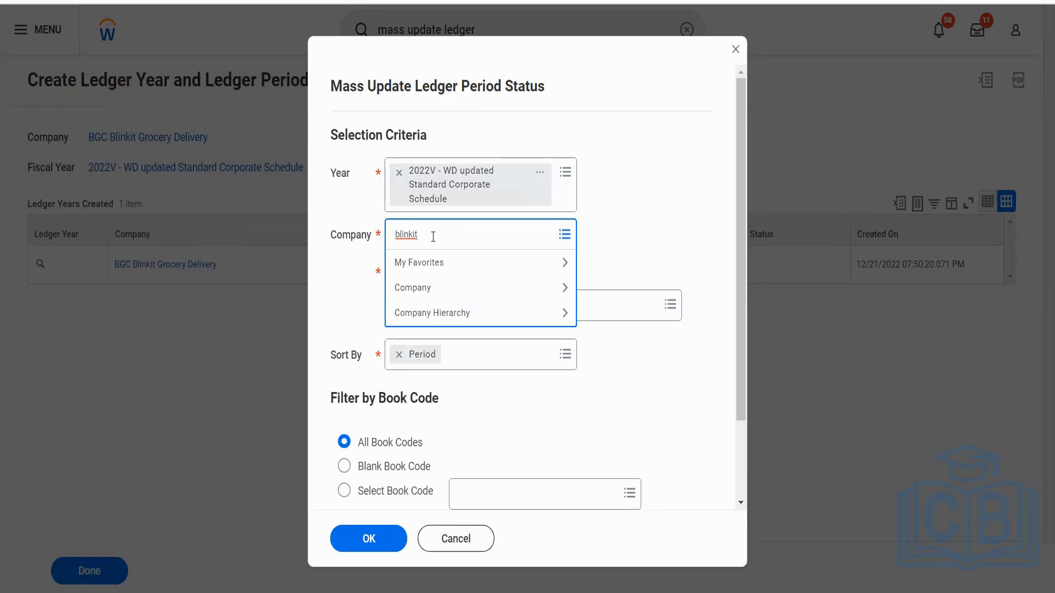
pyautogui.press('Return')
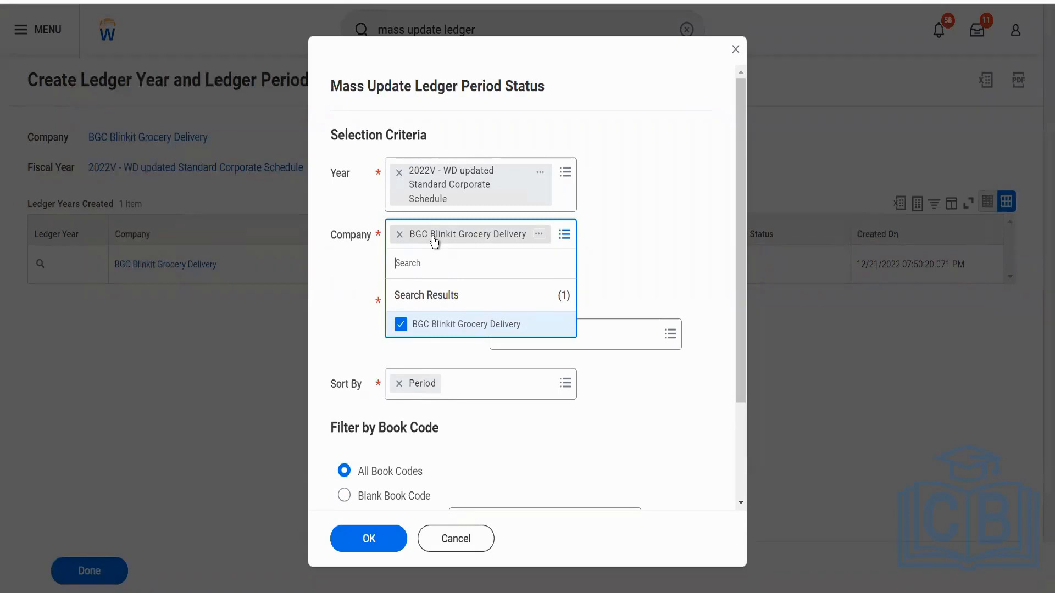
pyautogui.click(628, 251)
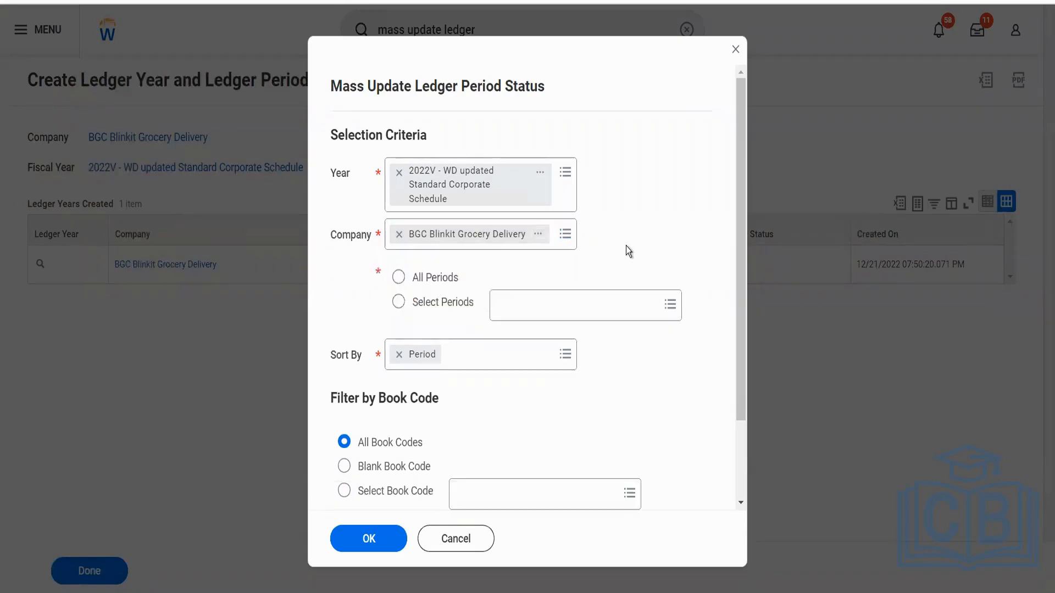
# Include all periods in the selection criteria and submit them to load the ledger periods.
pyautogui.click(398, 278)
pyautogui.click(443, 302)
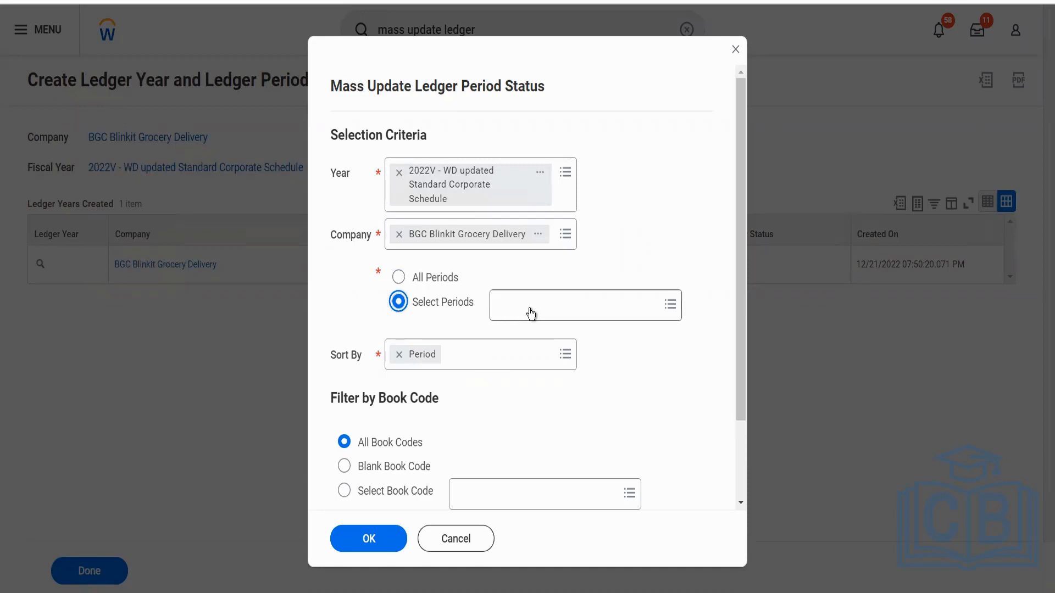
pyautogui.click(447, 283)
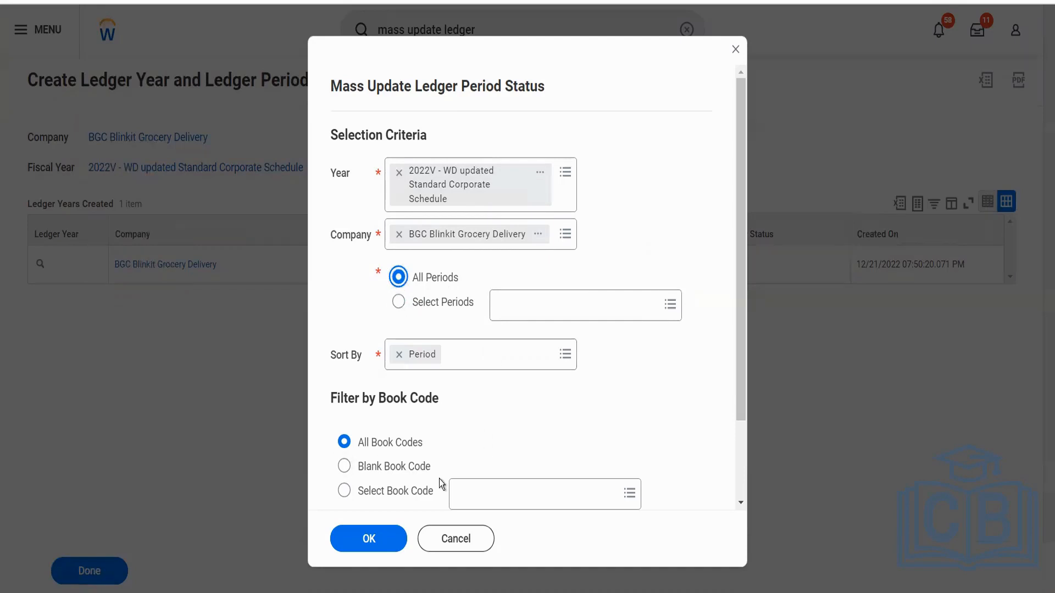
pyautogui.click(358, 547)
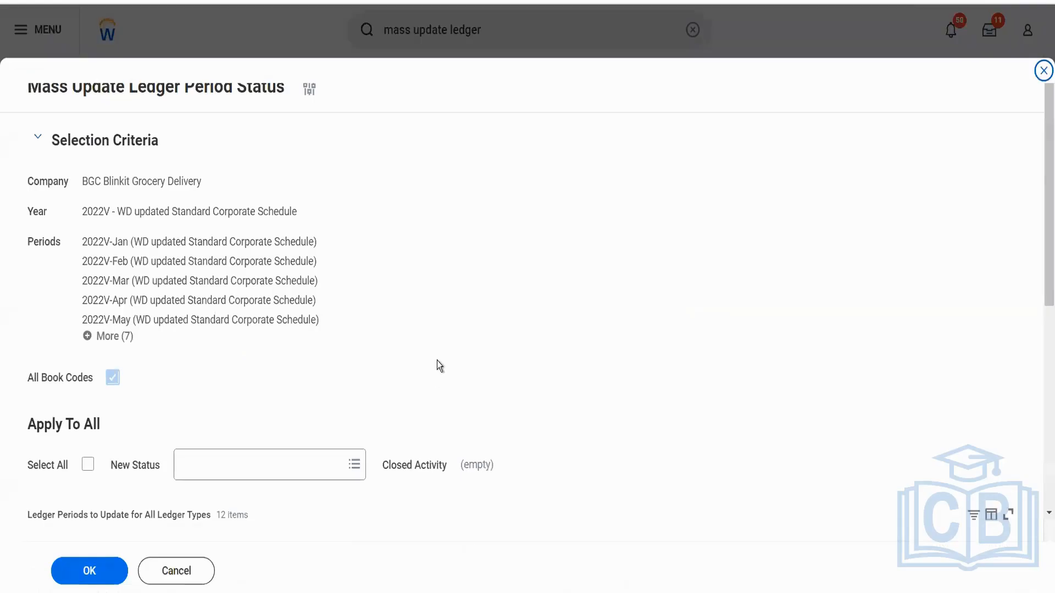
# Select all ledger periods, apply the new status Open to them, and submit and finish the mass update.
pyautogui.scroll(-5, 440, 365)
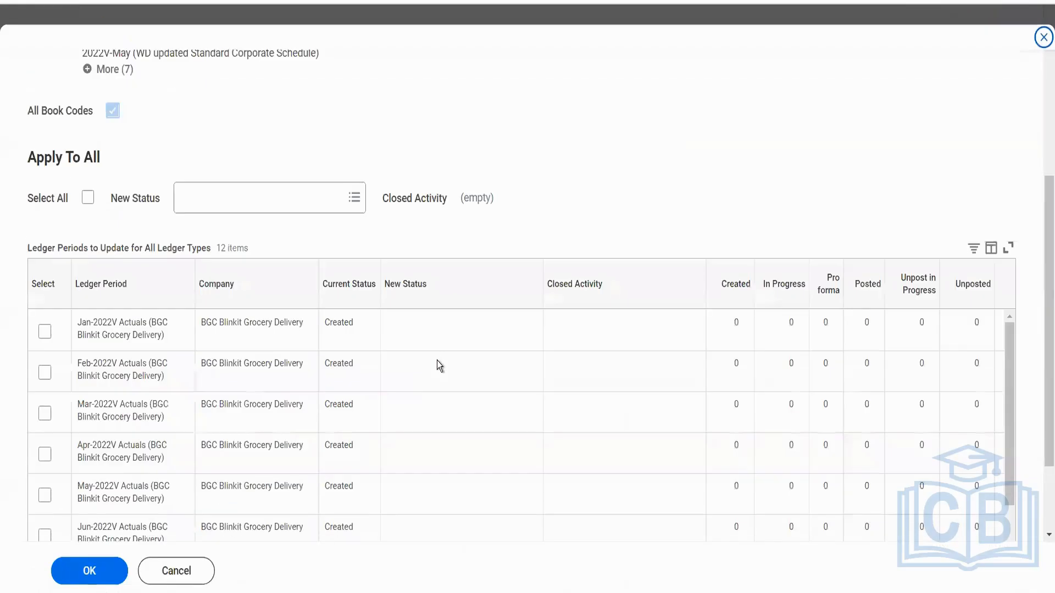
pyautogui.click(89, 199)
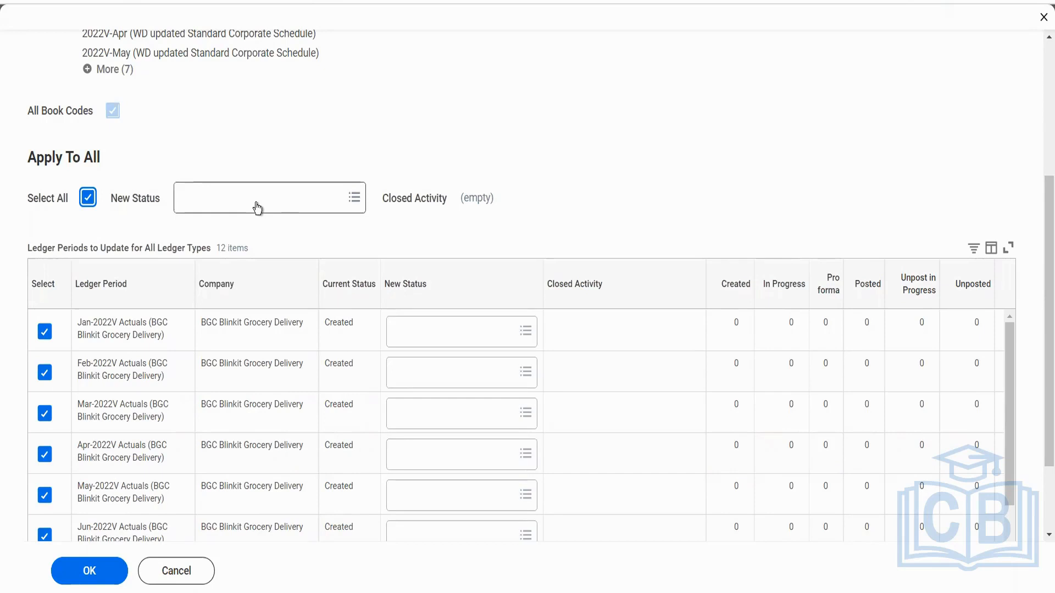
pyautogui.click(257, 207)
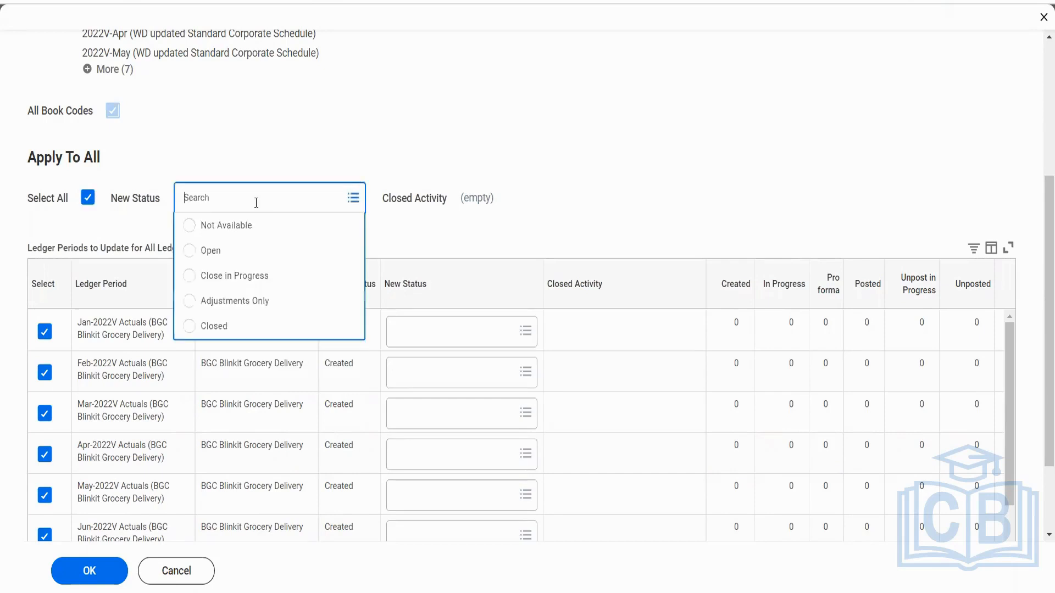
pyautogui.click(230, 257)
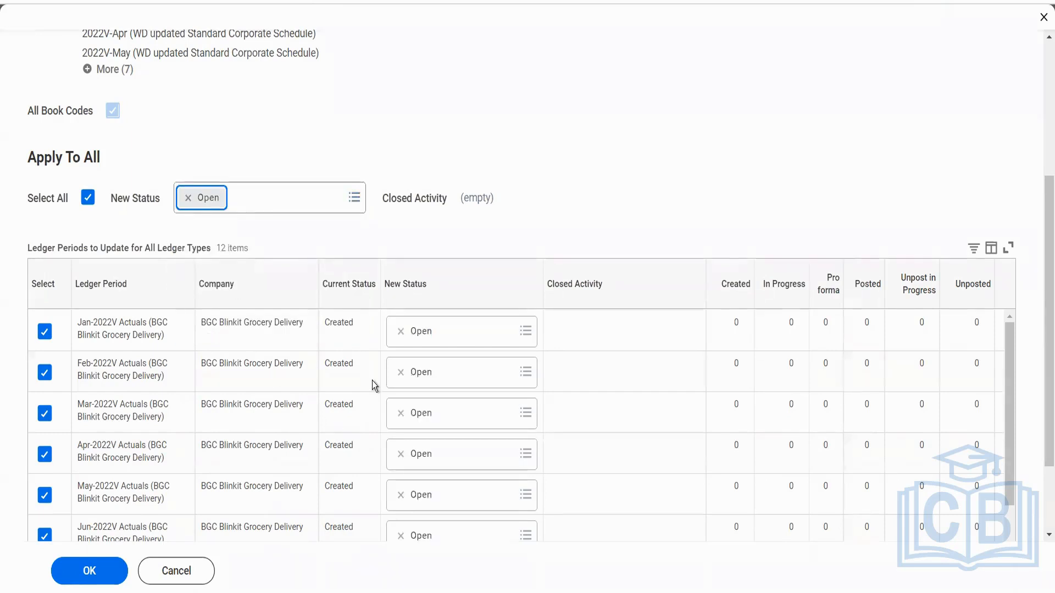
pyautogui.click(481, 334)
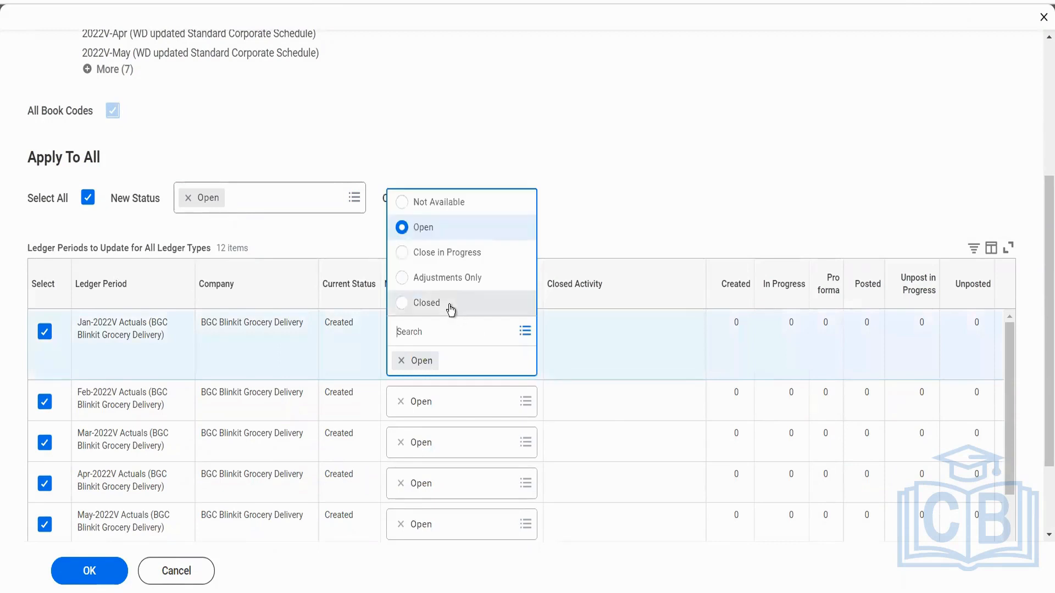
pyautogui.click(629, 230)
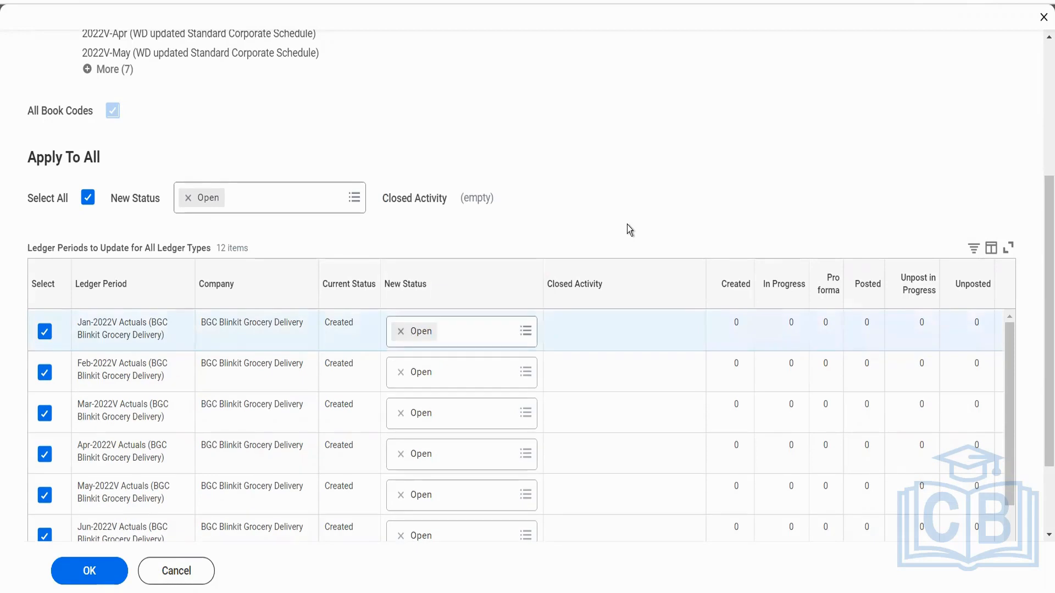
pyautogui.click(90, 574)
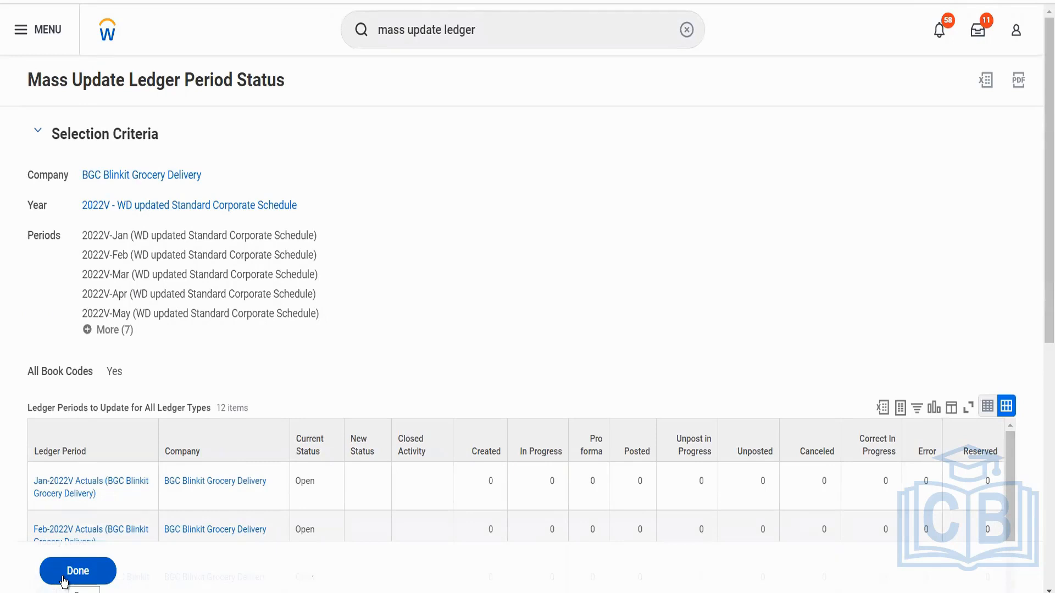
pyautogui.click(77, 572)
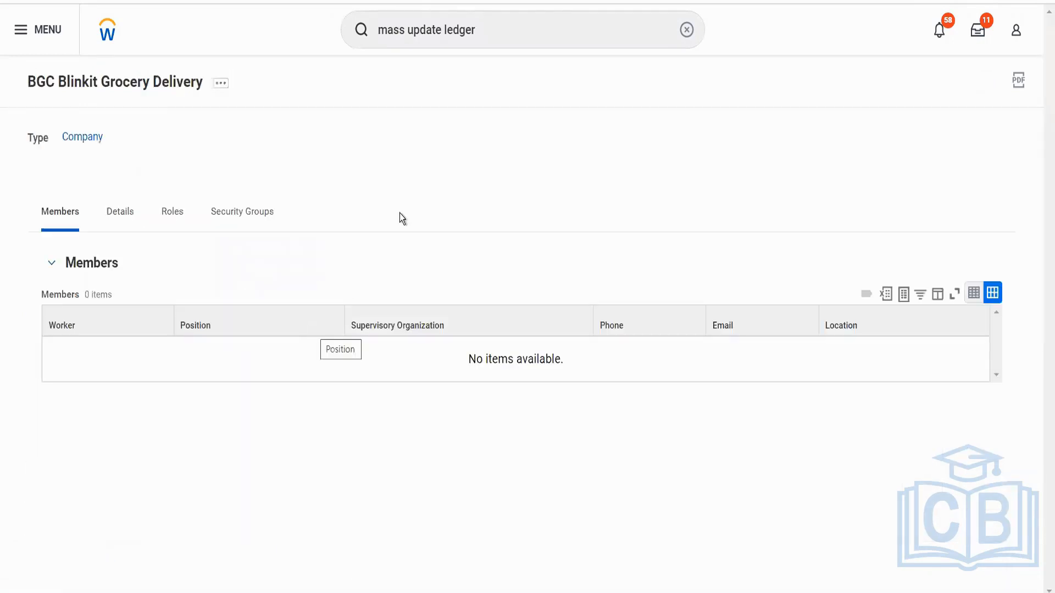
# Search for "bp: acc journal" and open the Accounting Journal Event (Default Definition) business process.
pyautogui.click(479, 29)
pyautogui.moveTo(478, 28); pyautogui.dragTo(372, 33)
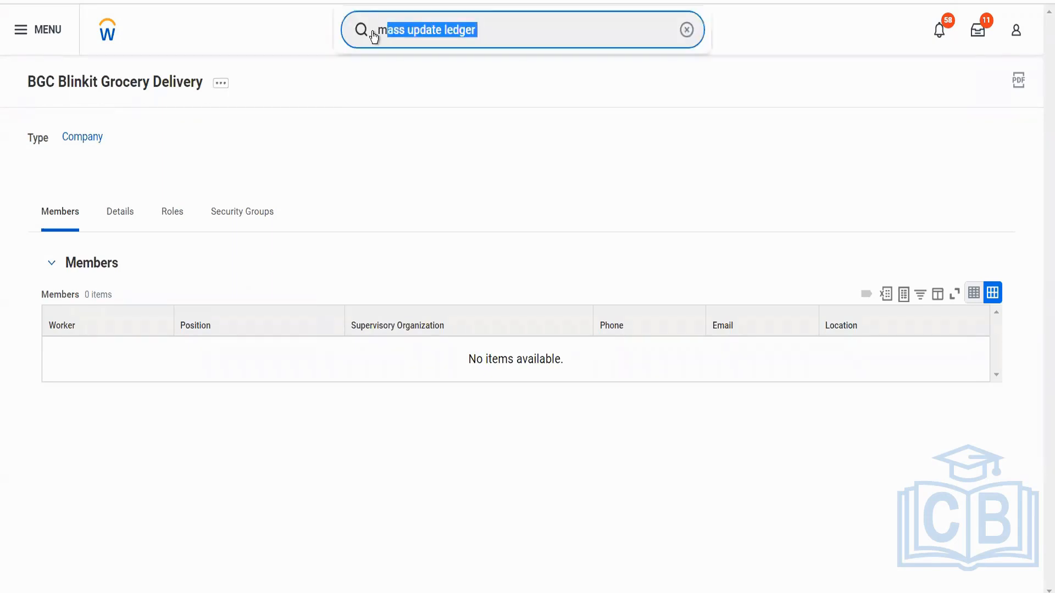
pyautogui.write('bp')
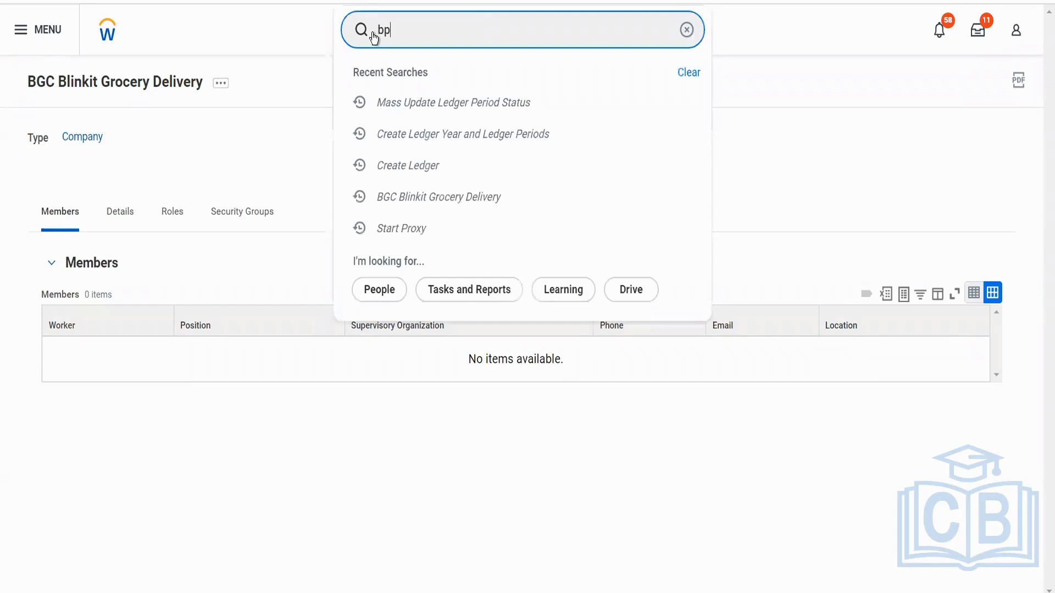
pyautogui.write(':')
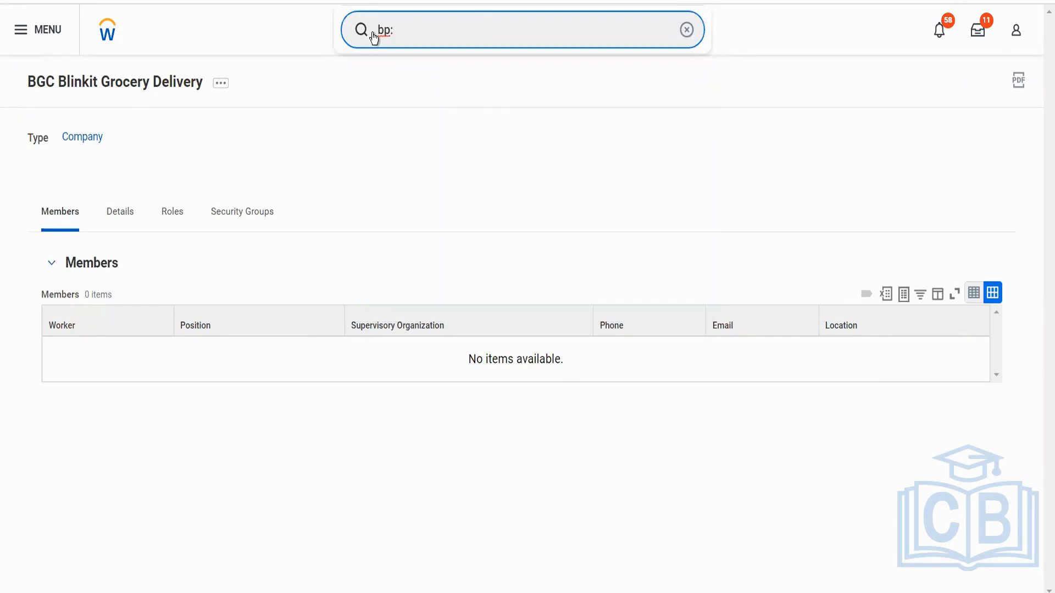
pyautogui.write(' acc jour')
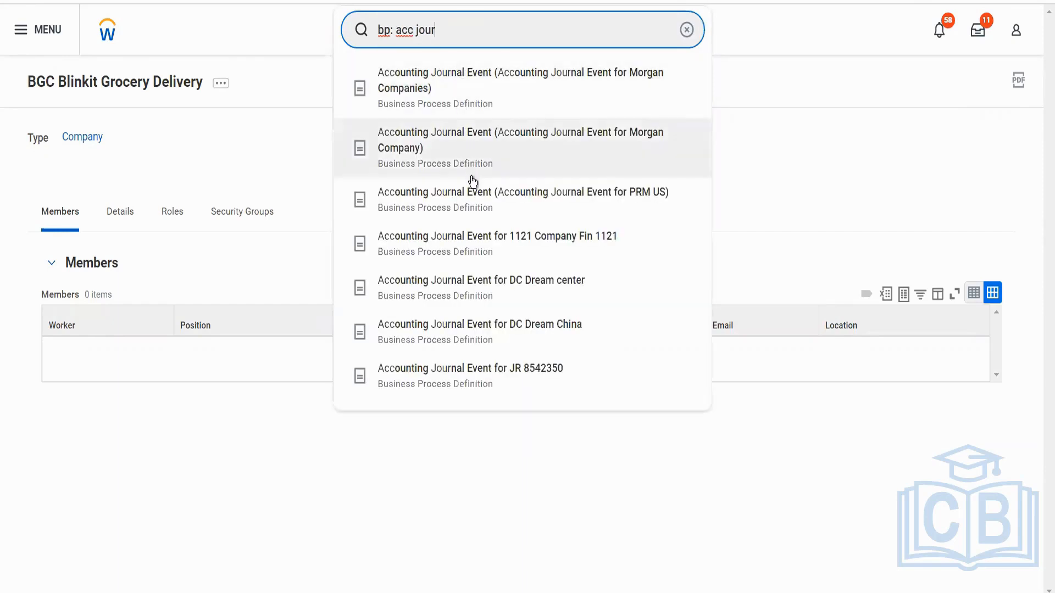
pyautogui.write('nal')
pyautogui.press('Return')
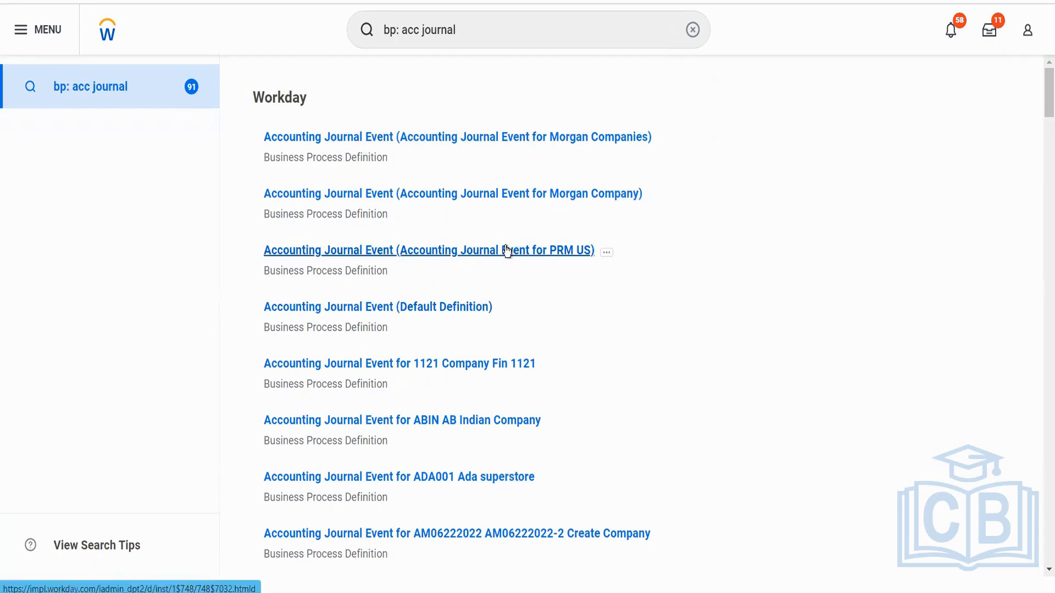
pyautogui.click(468, 313)
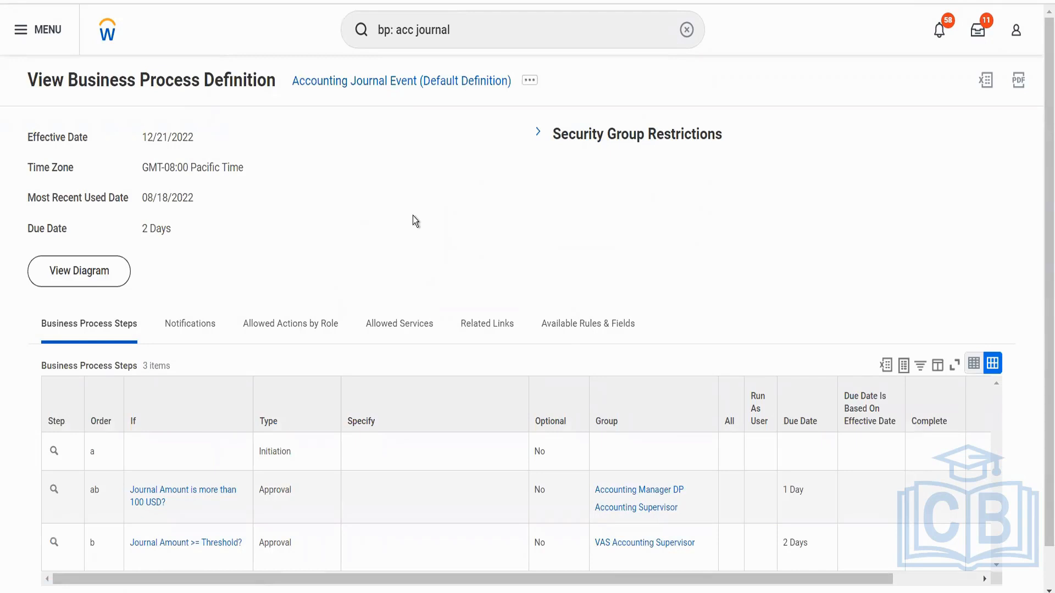
# Review the default definition's approval steps and start a Copy or Link Business Process Definition for the Accounting Journal Event.
pyautogui.scroll(-1, 413, 215)
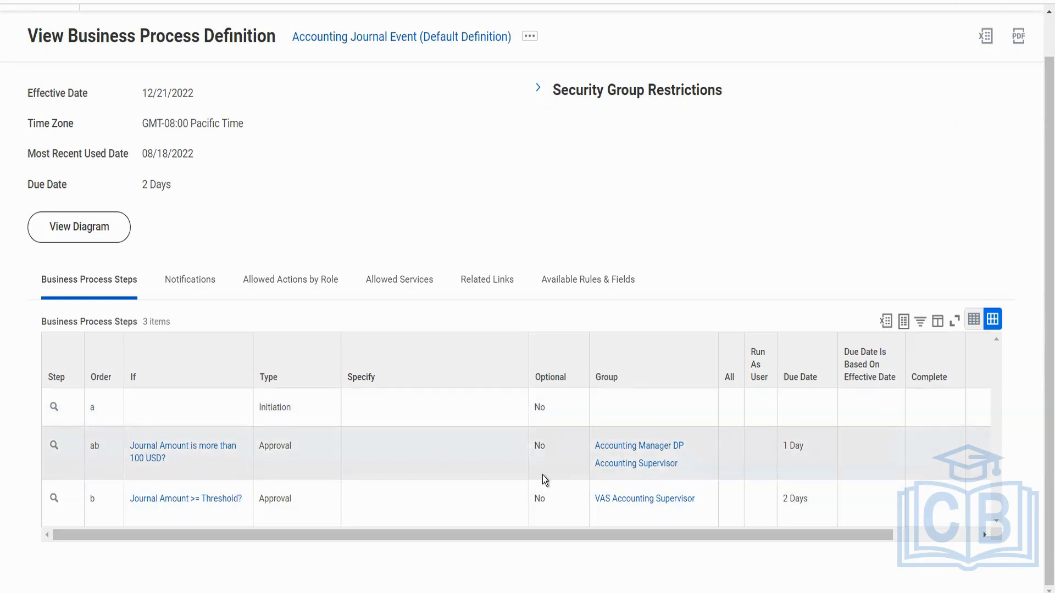
pyautogui.moveTo(665, 472)
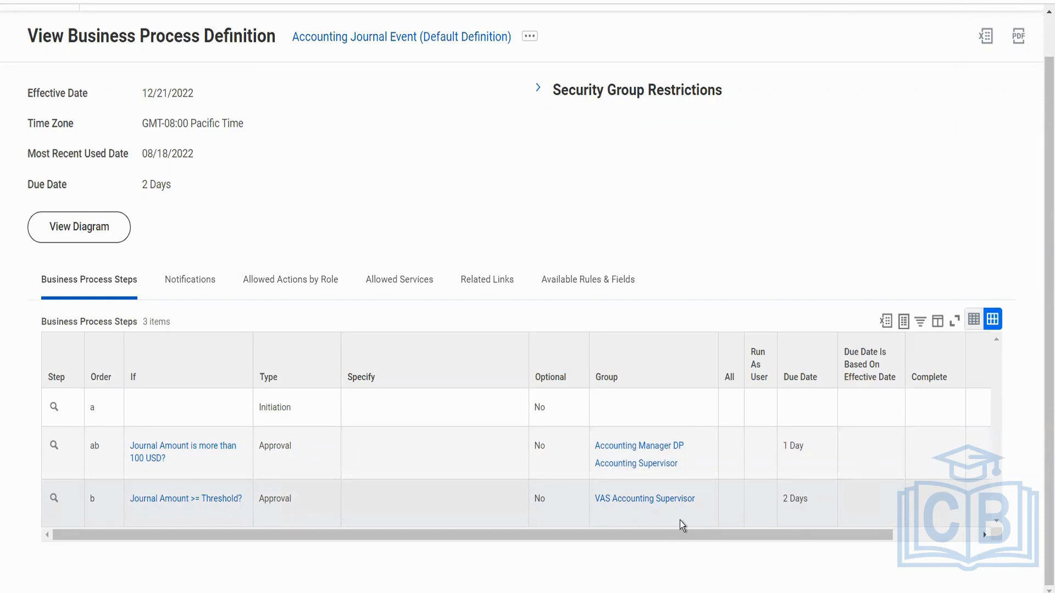
pyautogui.scroll(1, 539, 160)
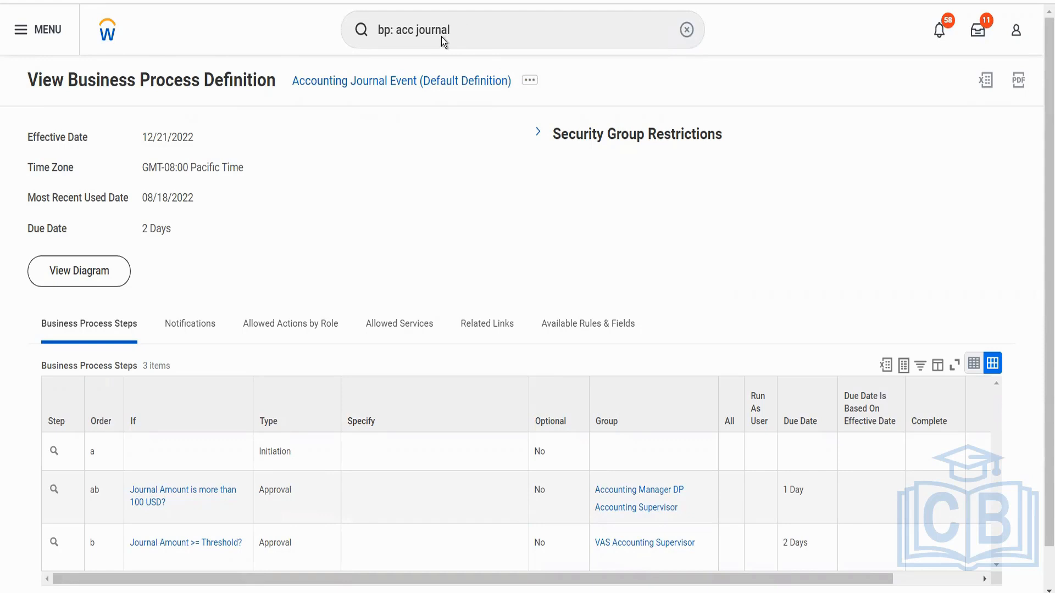
pyautogui.press('Return')
pyautogui.click(530, 80)
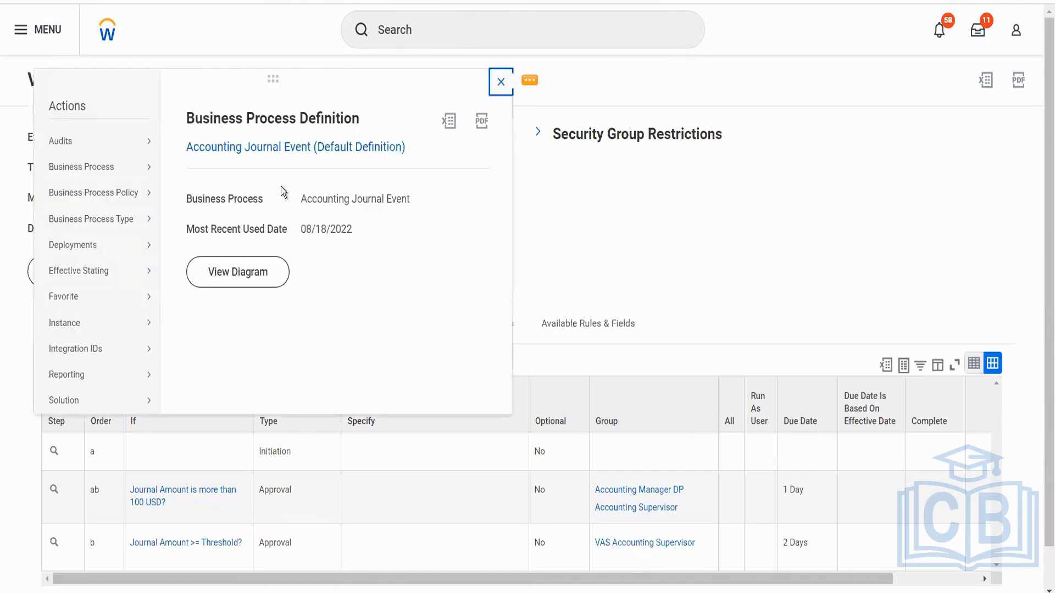
pyautogui.moveTo(134, 205)
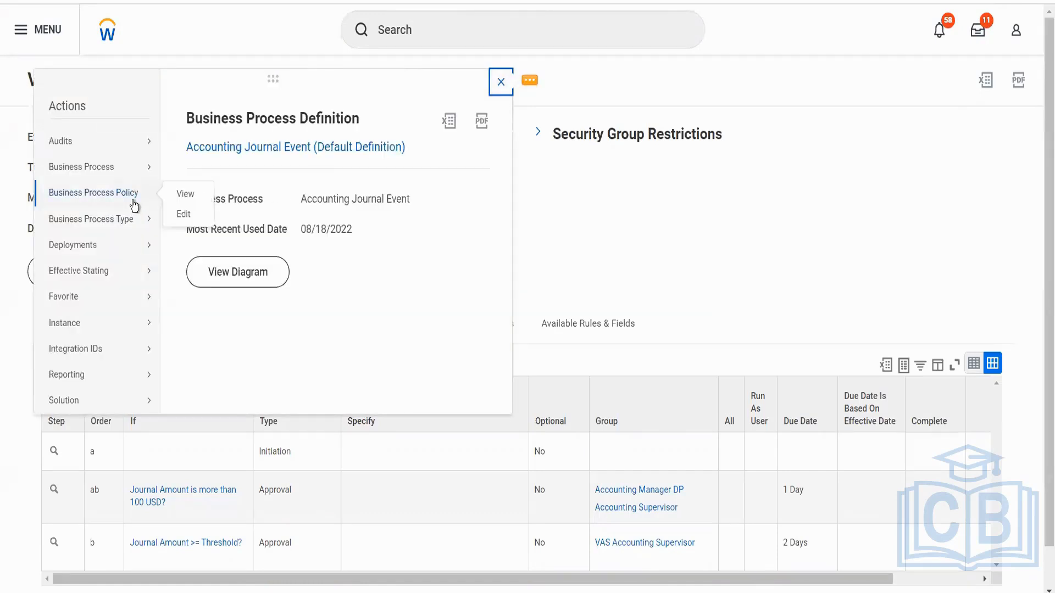
pyautogui.moveTo(146, 181)
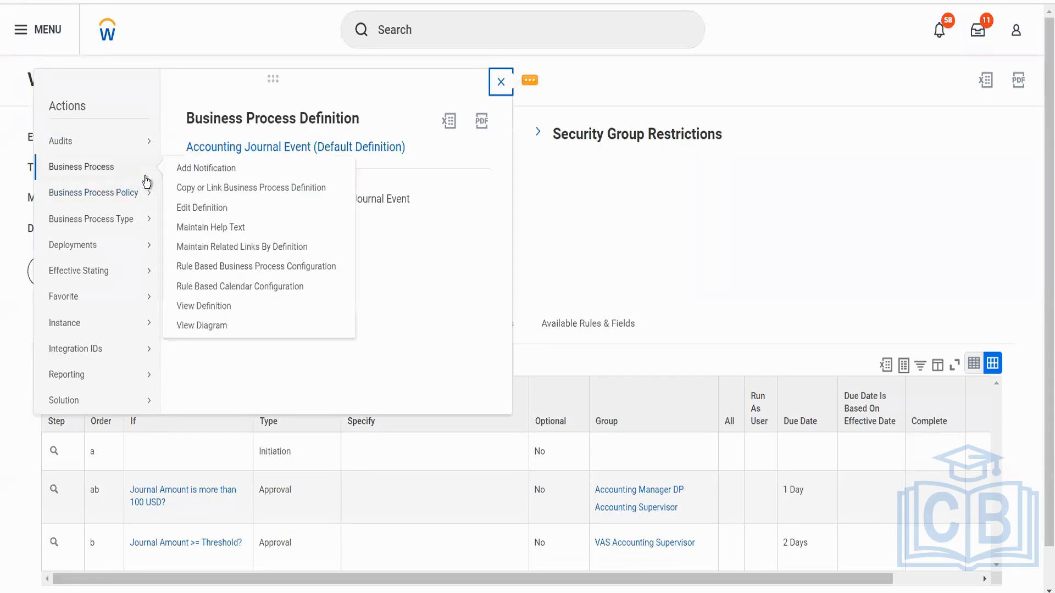
pyautogui.click(205, 191)
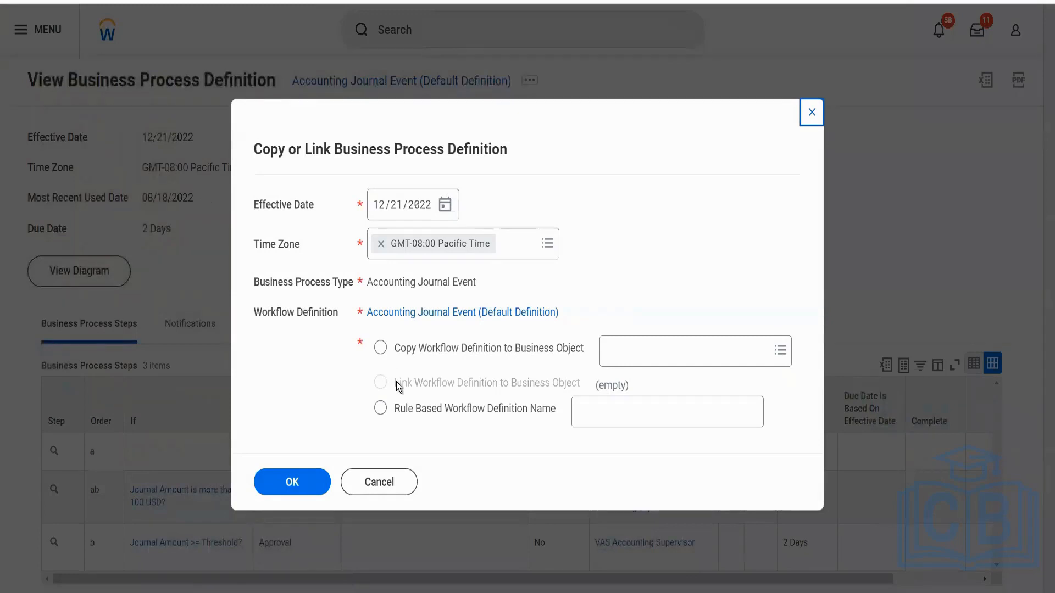
# Choose to copy the workflow definition to the business object BGC Blinkit Grocery Delivery and confirm.
pyautogui.click(382, 352)
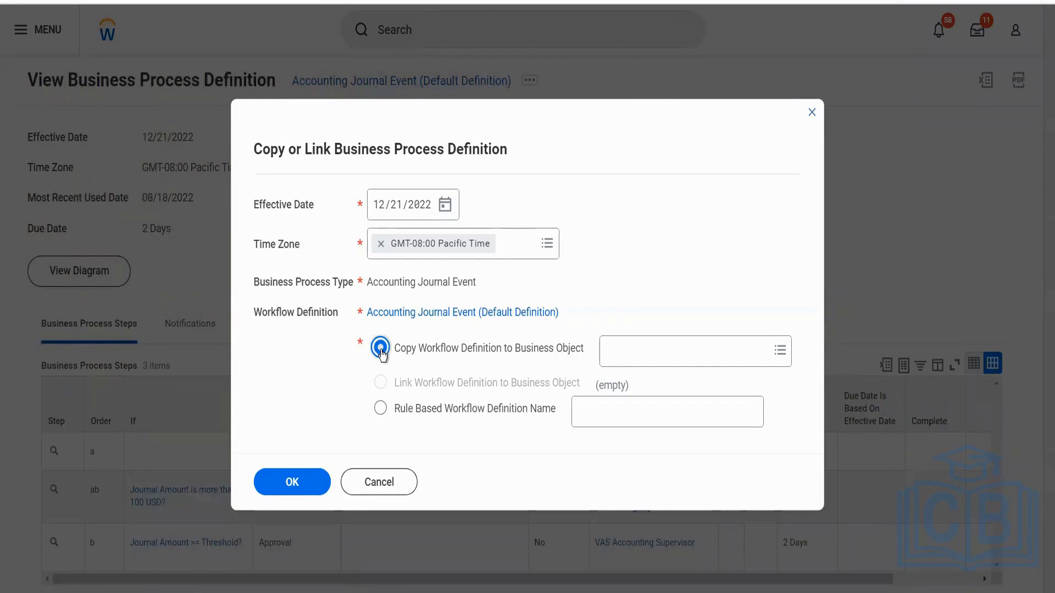
pyautogui.click(633, 345)
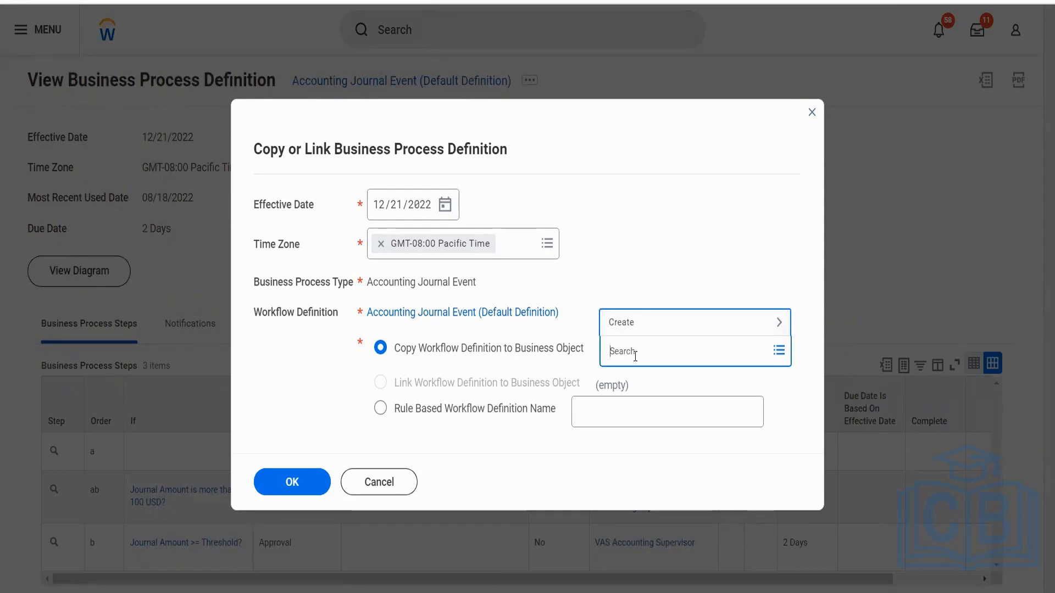
pyautogui.write('blinkit')
pyautogui.press('Return')
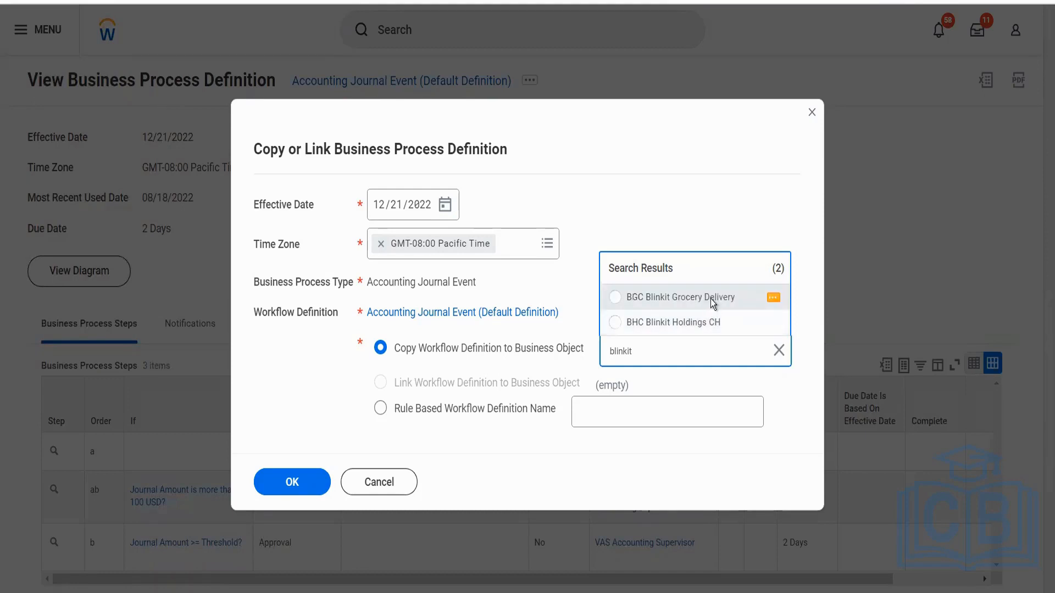
pyautogui.click(711, 302)
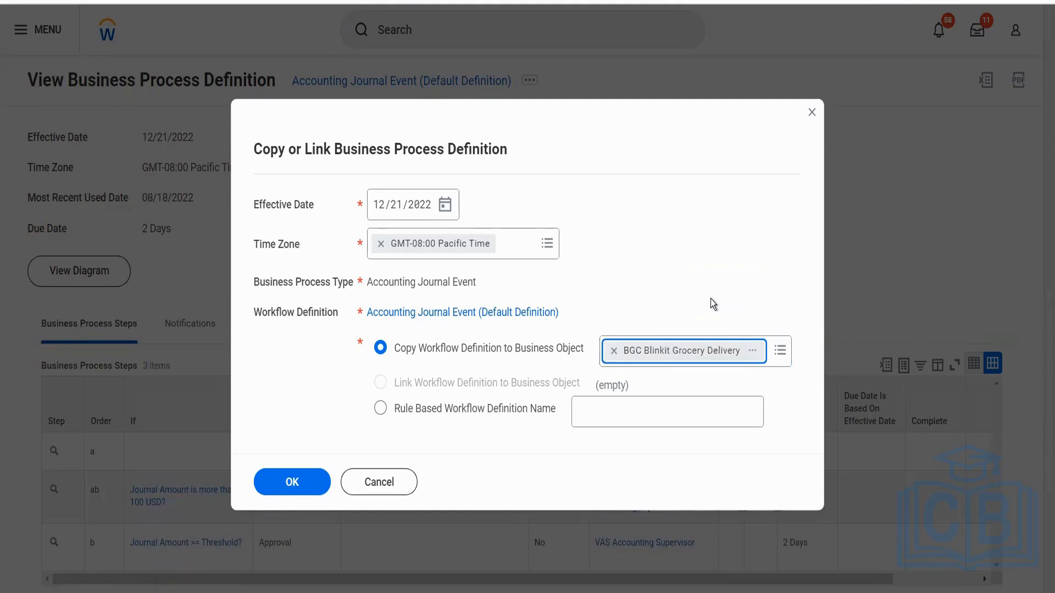
pyautogui.click(308, 477)
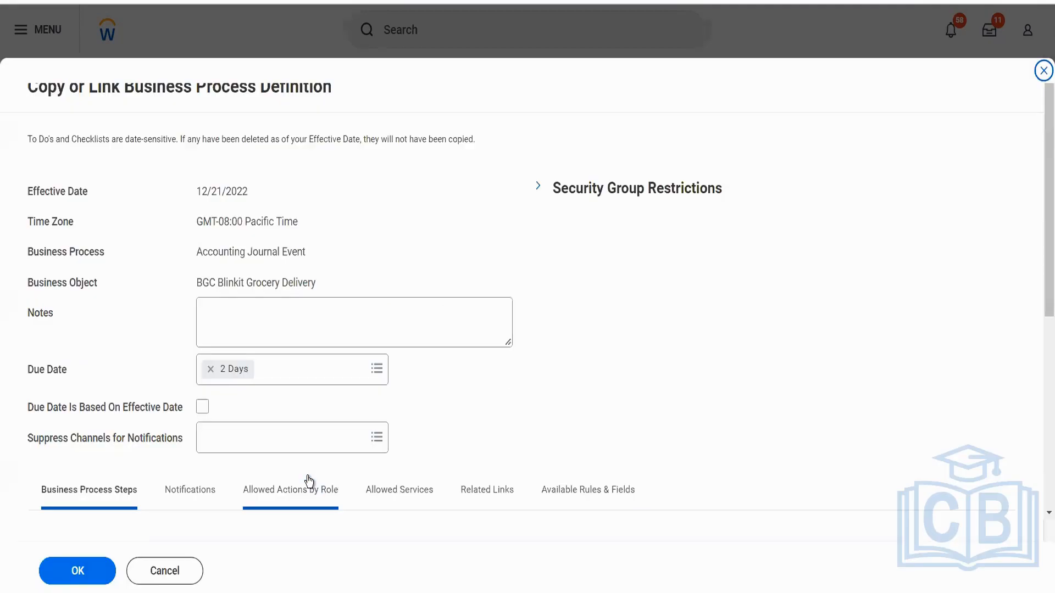
# Remove approval steps ab and b from the copied definition, keeping only initiation step a, and submit it.
pyautogui.scroll(-5, 433, 391)
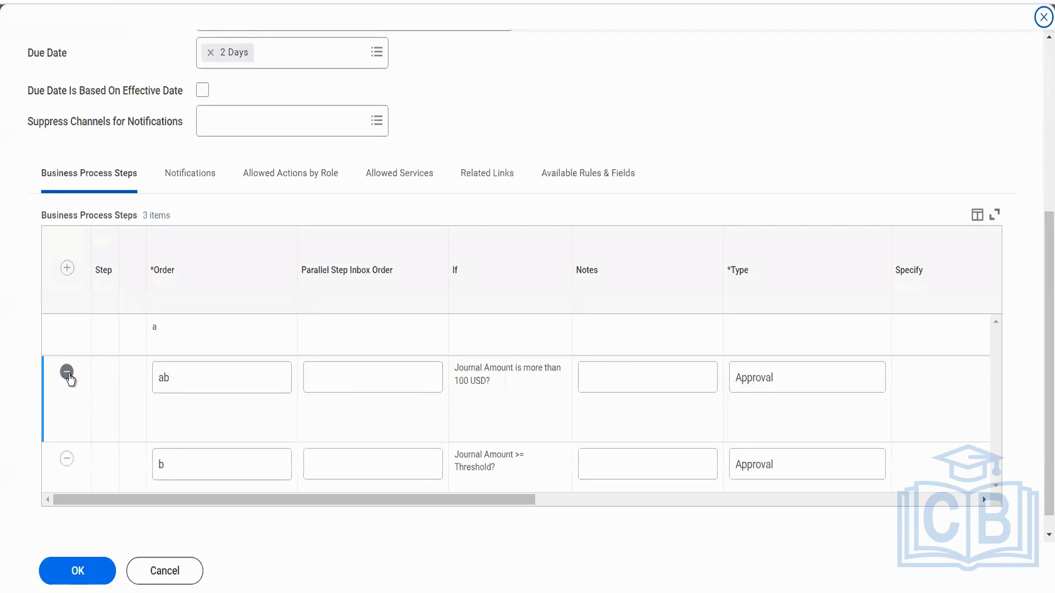
pyautogui.click(76, 382)
pyautogui.click(67, 437)
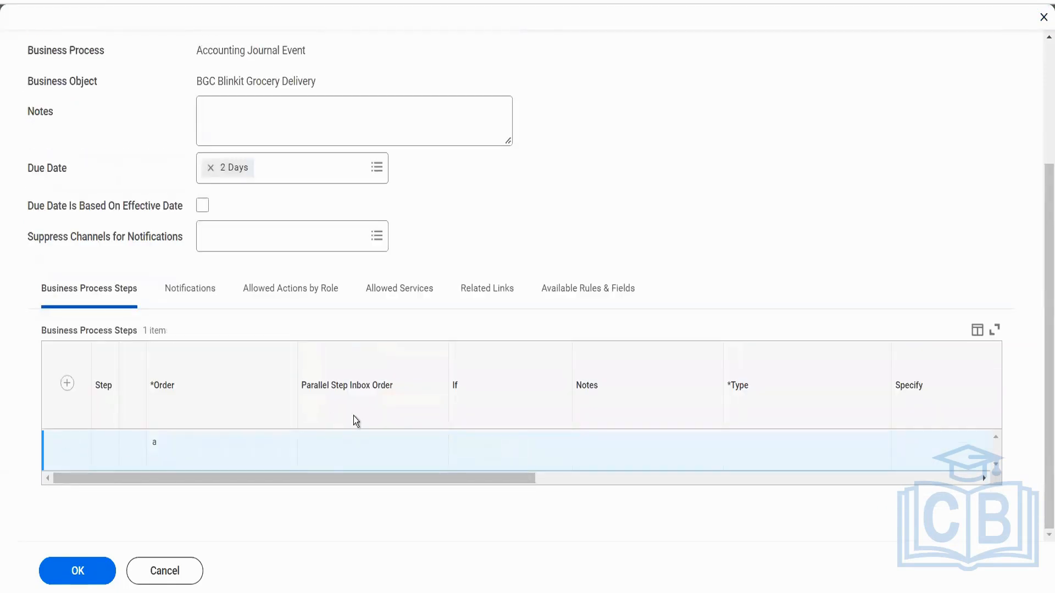
pyautogui.click(80, 571)
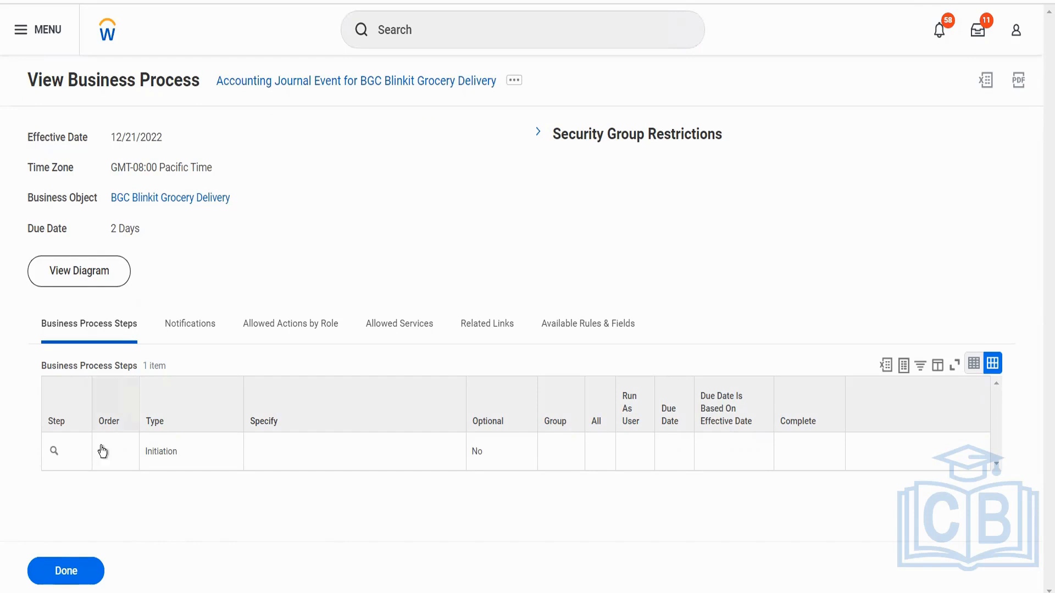
# Set initiation step a of the BGC Blinkit Grocery Delivery business process as completion, effective 12/21/2022.
pyautogui.click(67, 454)
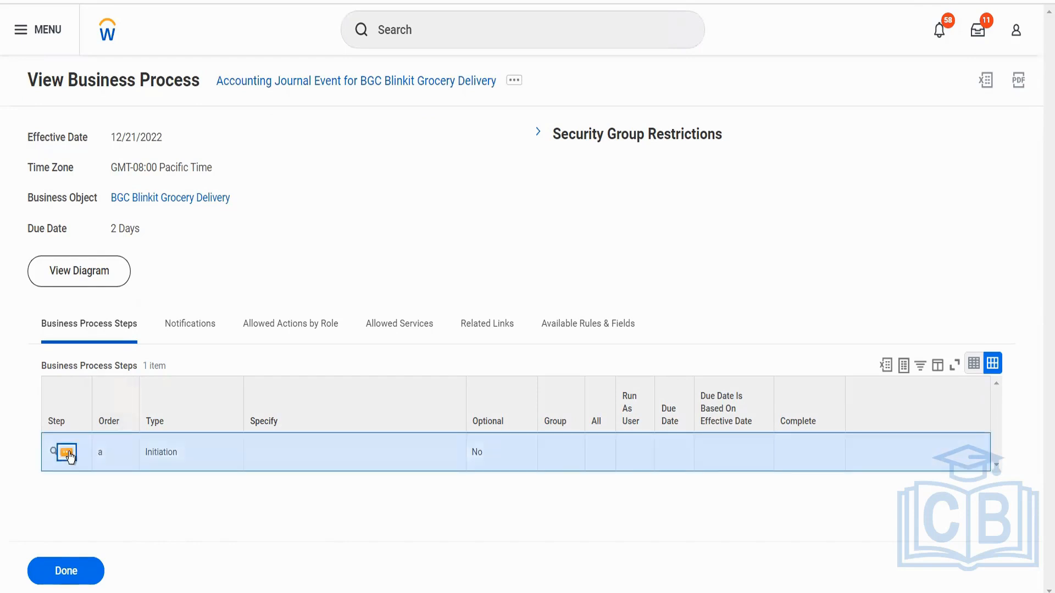
pyautogui.moveTo(183, 288)
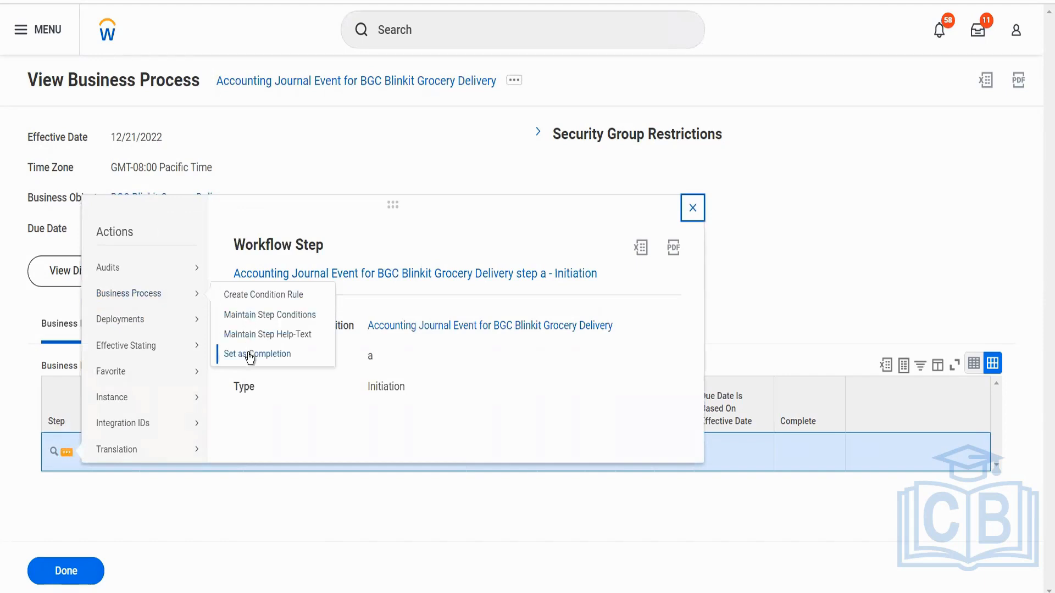
pyautogui.click(250, 356)
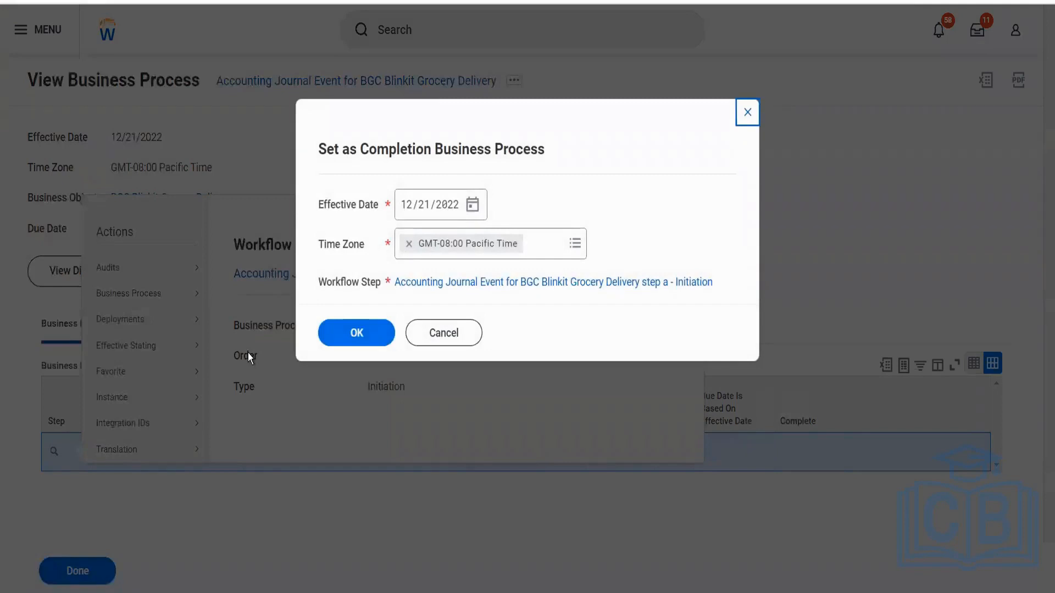
pyautogui.click(375, 333)
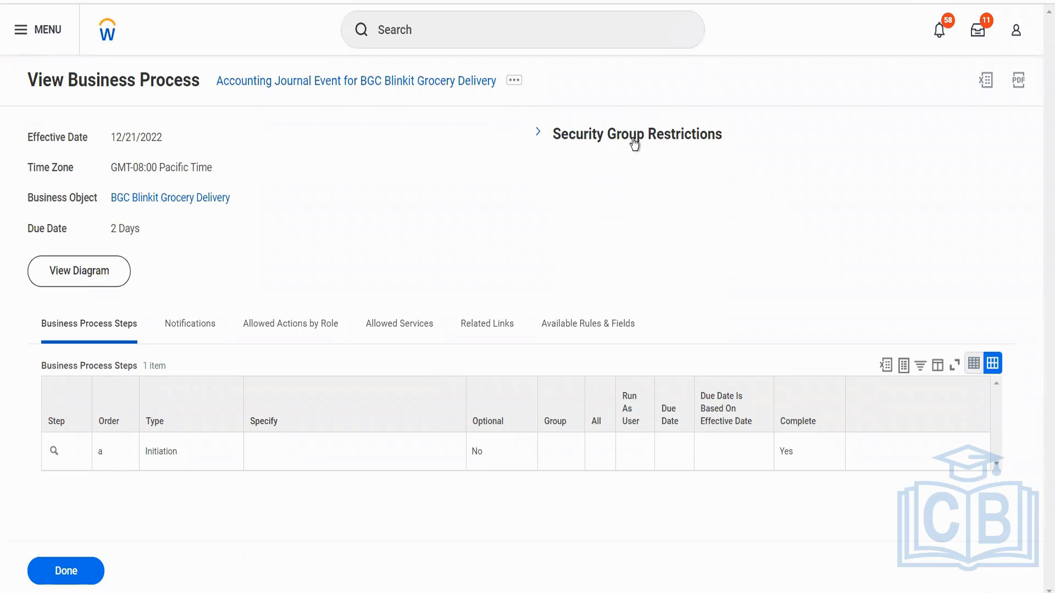
# Expand the Security Group Restrictions and examine the full list of initiating security groups.
pyautogui.click(536, 135)
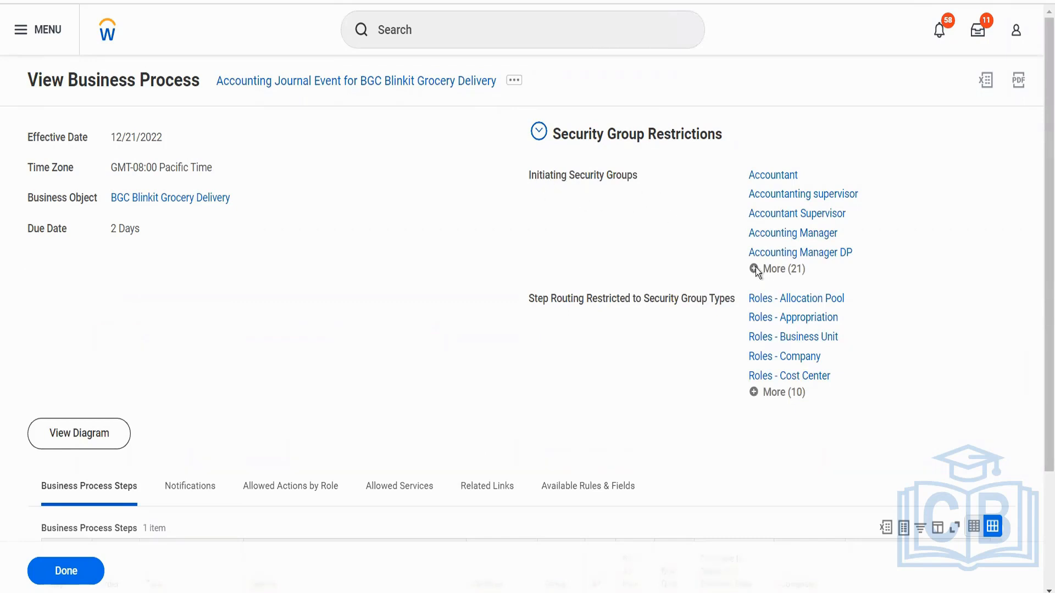
pyautogui.click(783, 268)
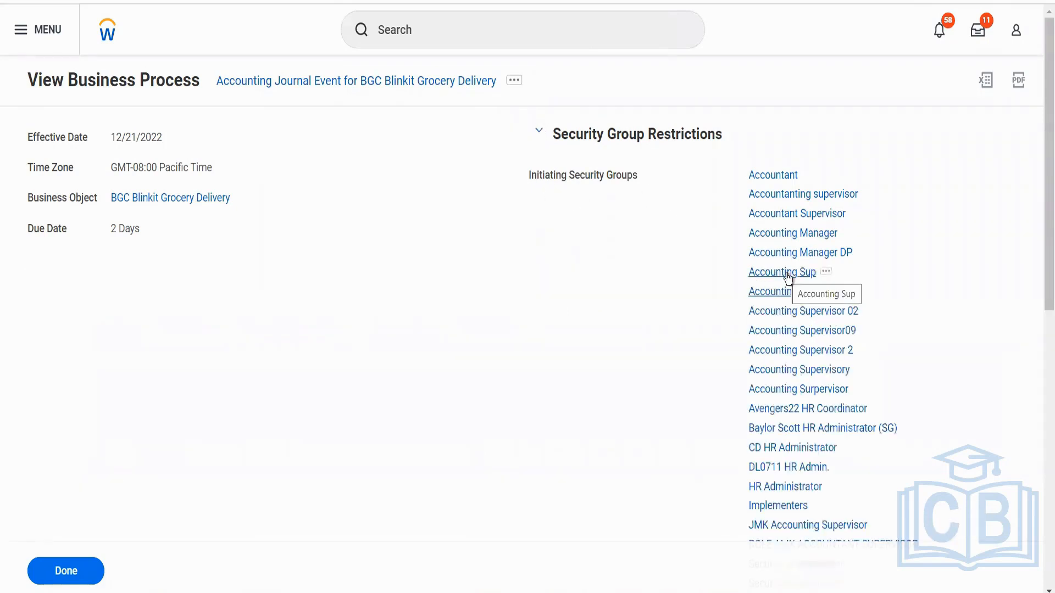
pyautogui.scroll(-3, 788, 279)
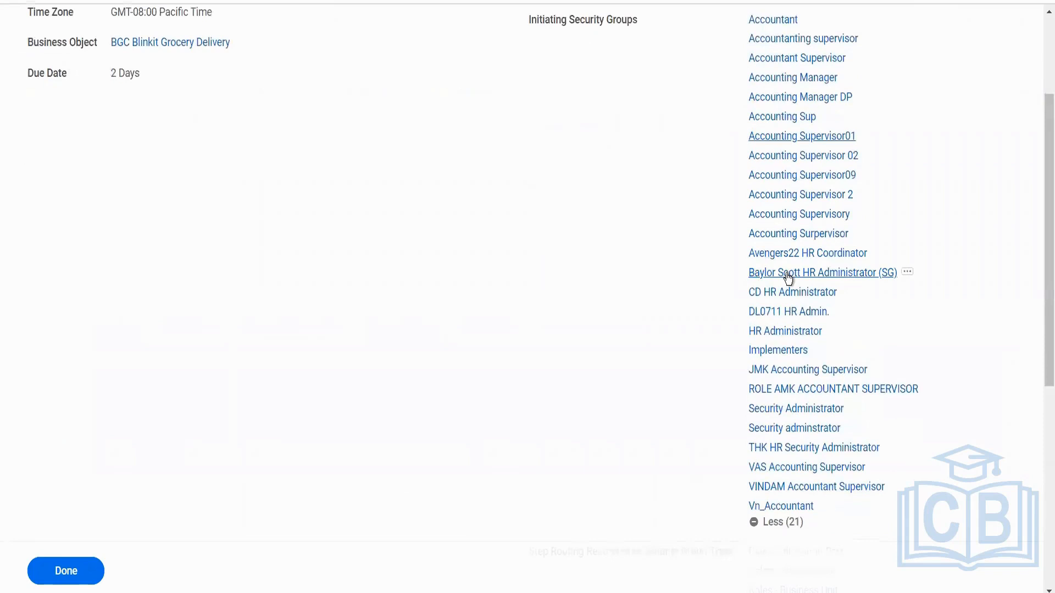
pyautogui.scroll(3, 788, 277)
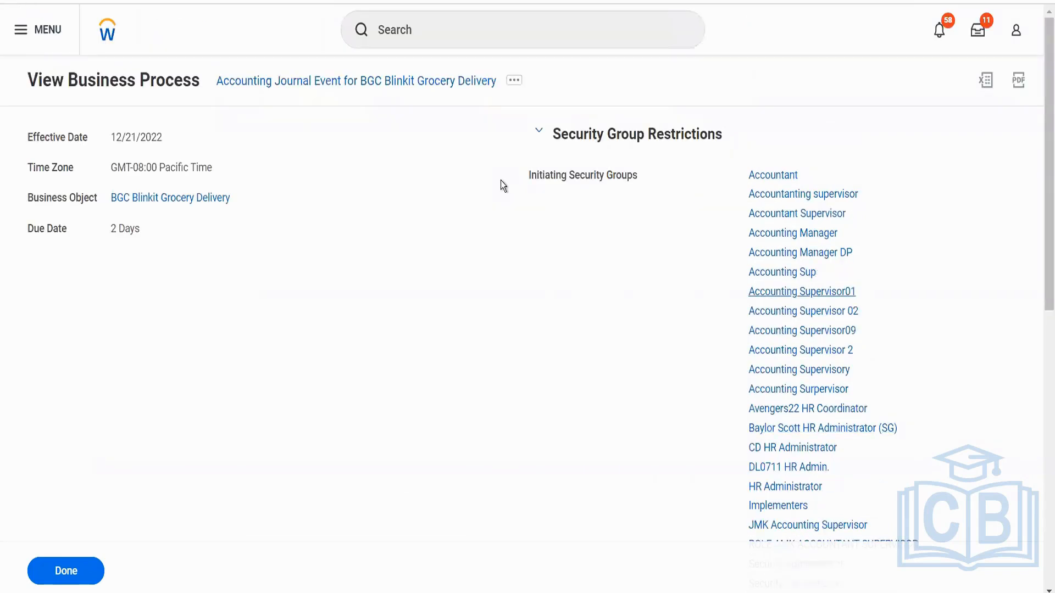
# Open the Accounting Journal Event security policy for editing and expand the security groups of the Create Journal initiating action.
pyautogui.click(514, 82)
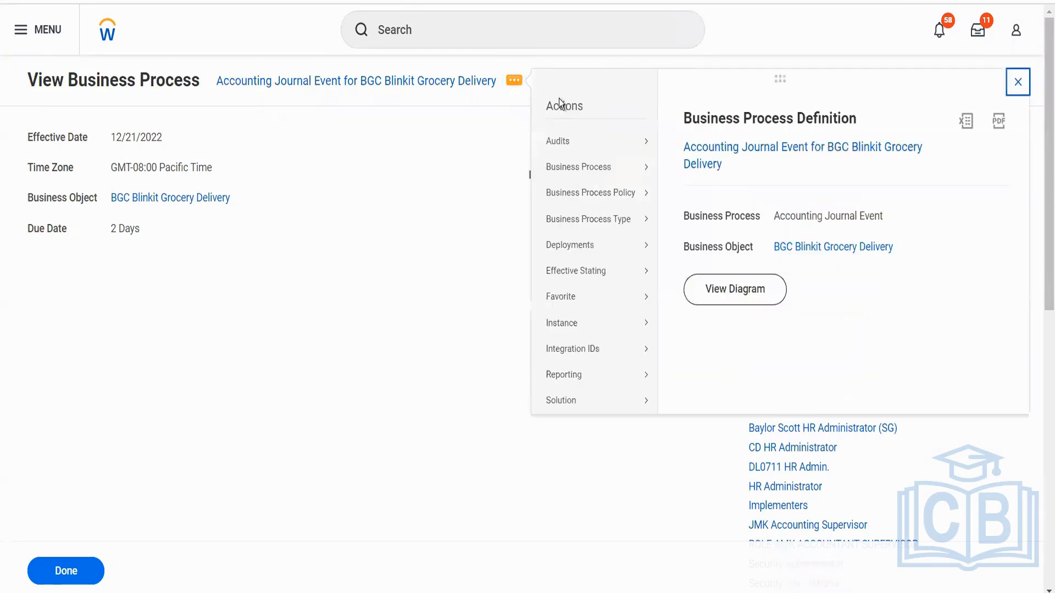
pyautogui.moveTo(634, 202)
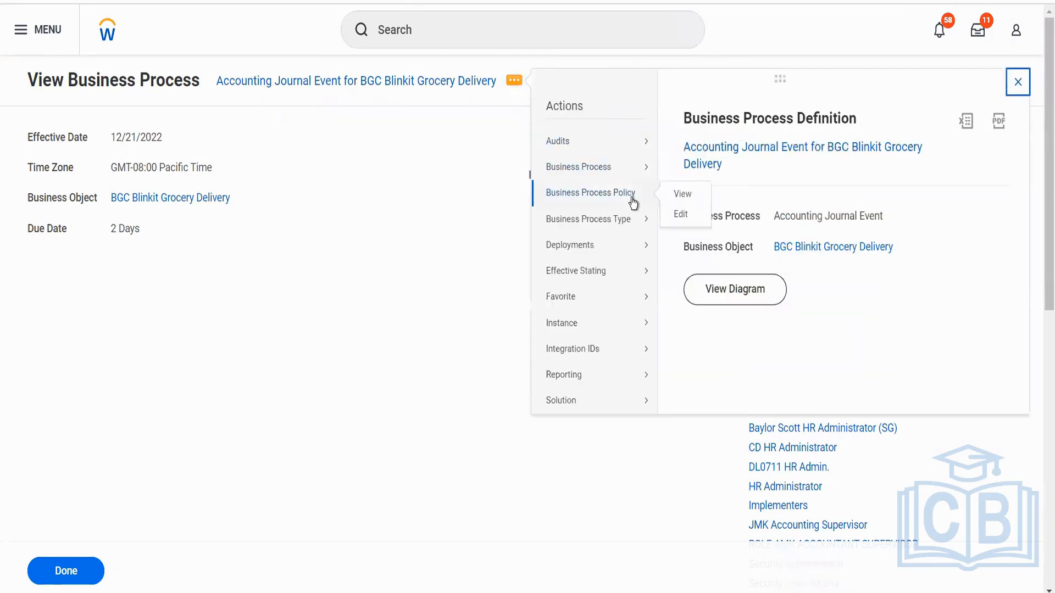
pyautogui.click(681, 215)
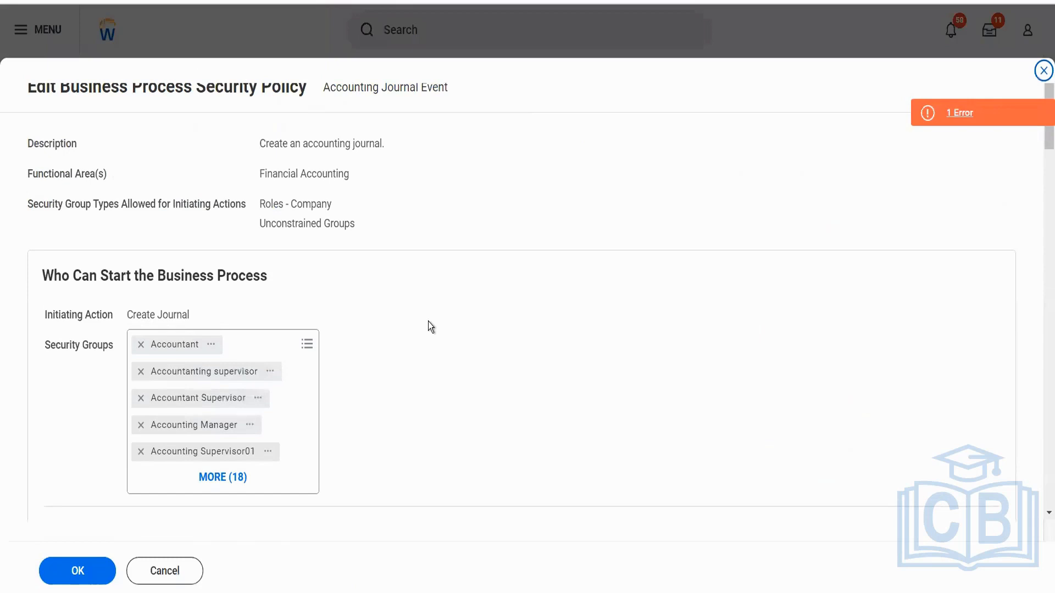
pyautogui.click(219, 478)
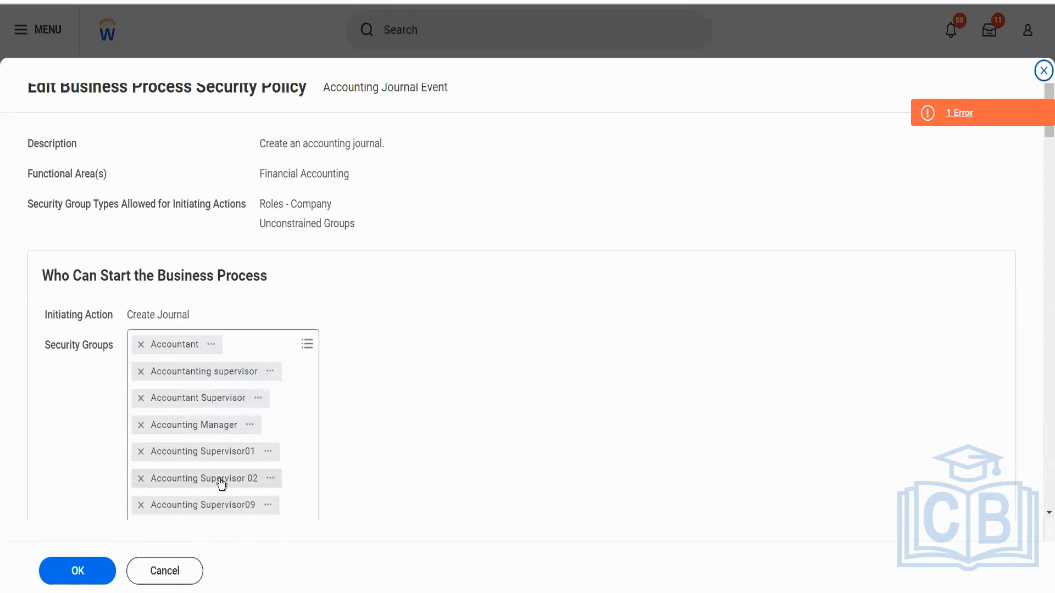
# Remove every security group except Accountant from the Create Journal initiating action.
pyautogui.click(141, 372)
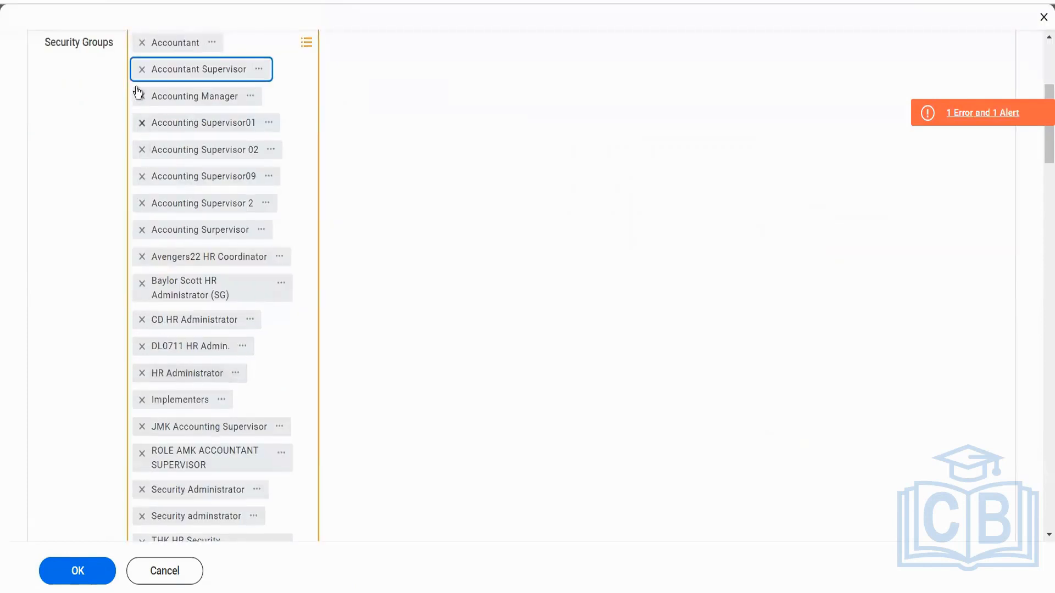
pyautogui.click(143, 70)
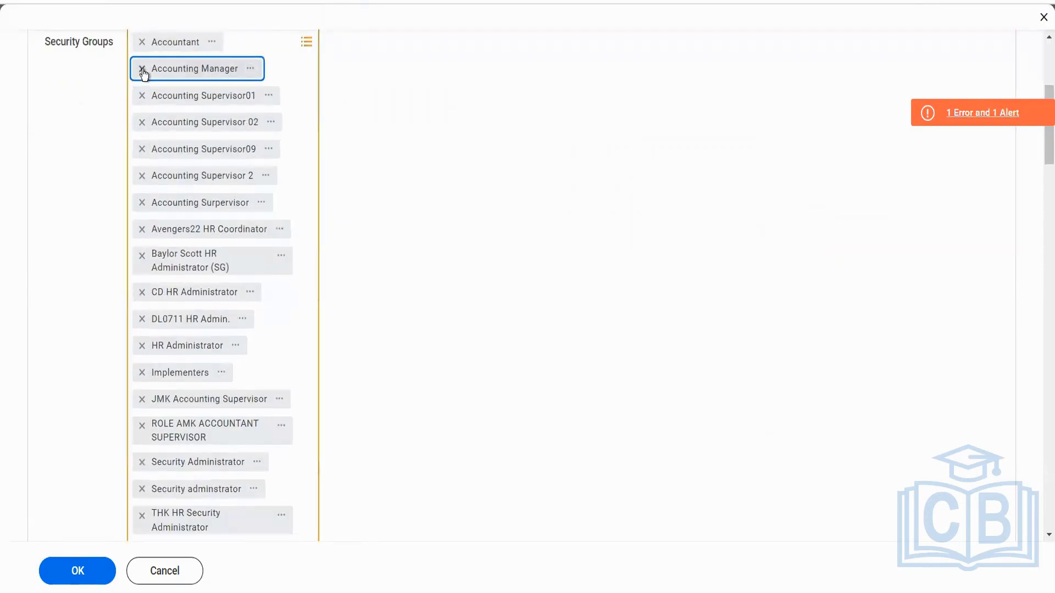
pyautogui.click(142, 70)
pyautogui.click(142, 70)
pyautogui.click(143, 70)
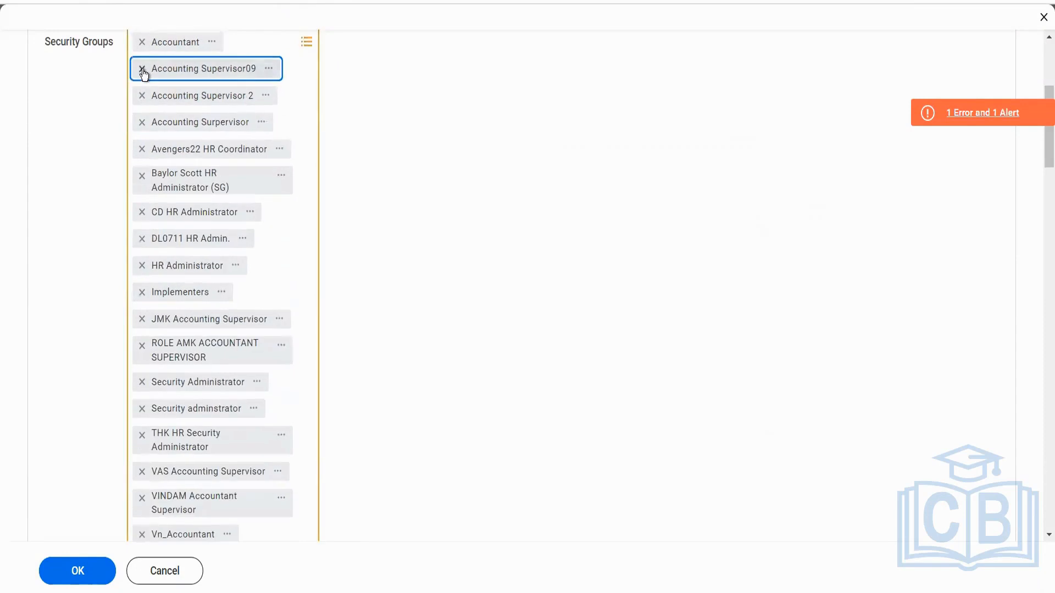
pyautogui.click(142, 70)
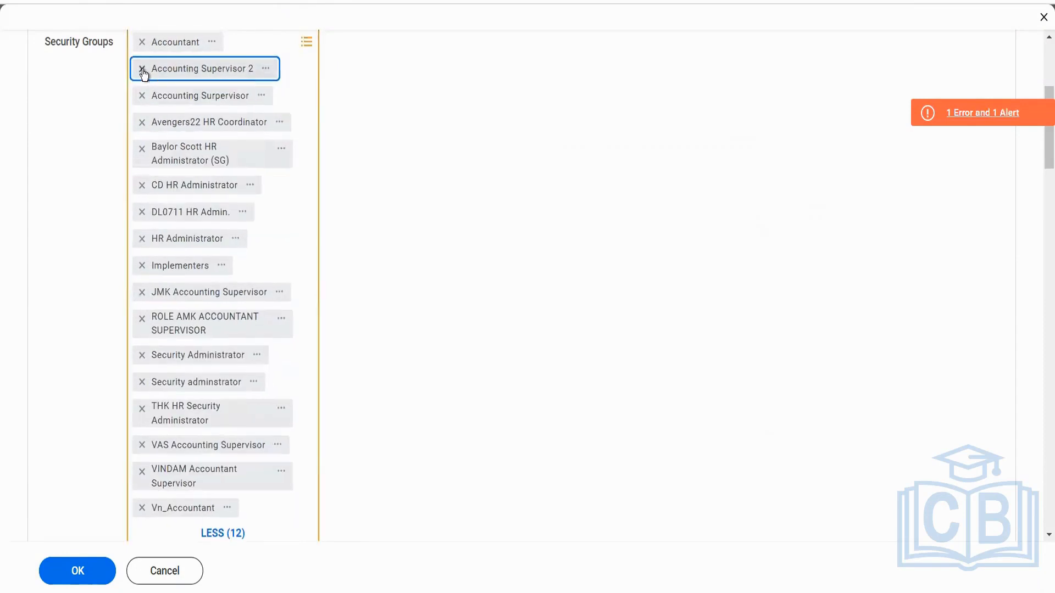
pyautogui.click(142, 70)
pyautogui.click(142, 70)
pyautogui.click(142, 70)
pyautogui.click(142, 70)
pyautogui.click(142, 70)
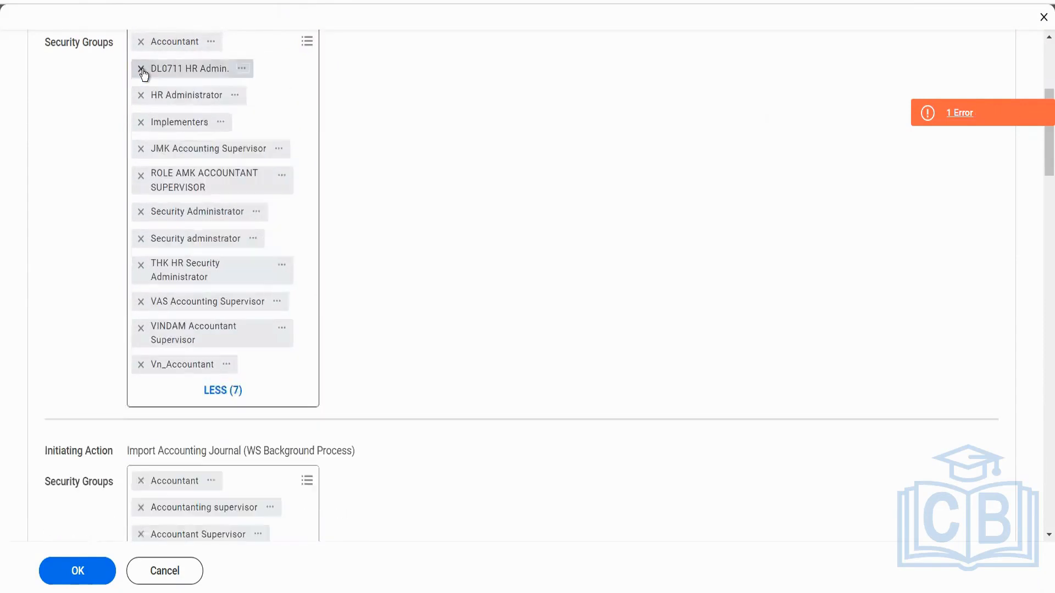
pyautogui.click(142, 70)
pyautogui.click(142, 70)
pyautogui.click(142, 70)
pyautogui.click(142, 70)
pyautogui.click(142, 69)
pyautogui.click(142, 70)
pyautogui.click(142, 70)
pyautogui.click(142, 70)
pyautogui.click(143, 70)
pyautogui.click(142, 70)
pyautogui.click(143, 69)
pyautogui.click(452, 167)
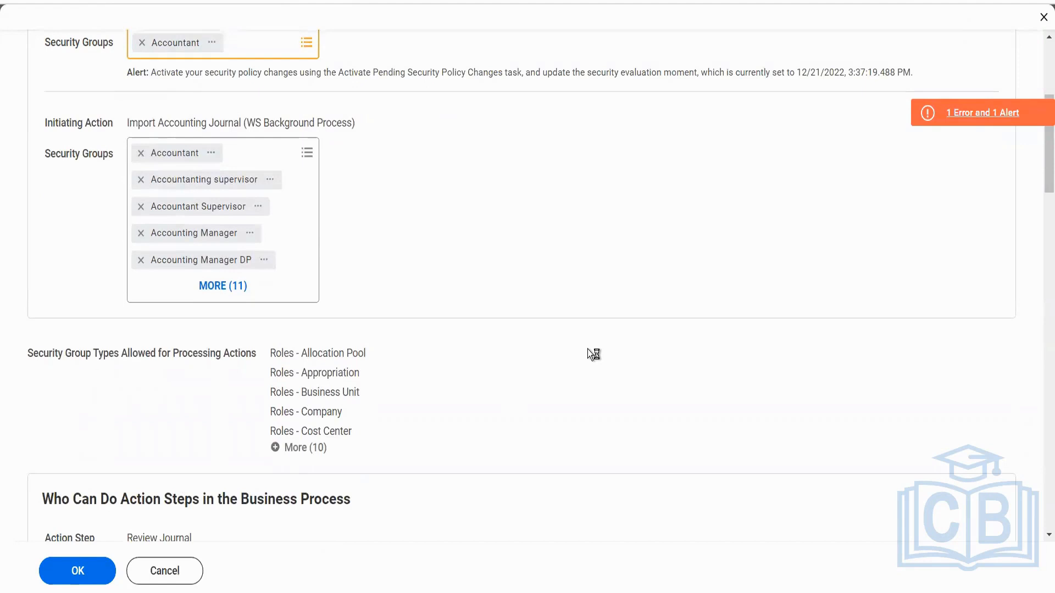
# Remove every security group except Accountant from the Approve action of the entire business process.
pyautogui.scroll(-4, 588, 354)
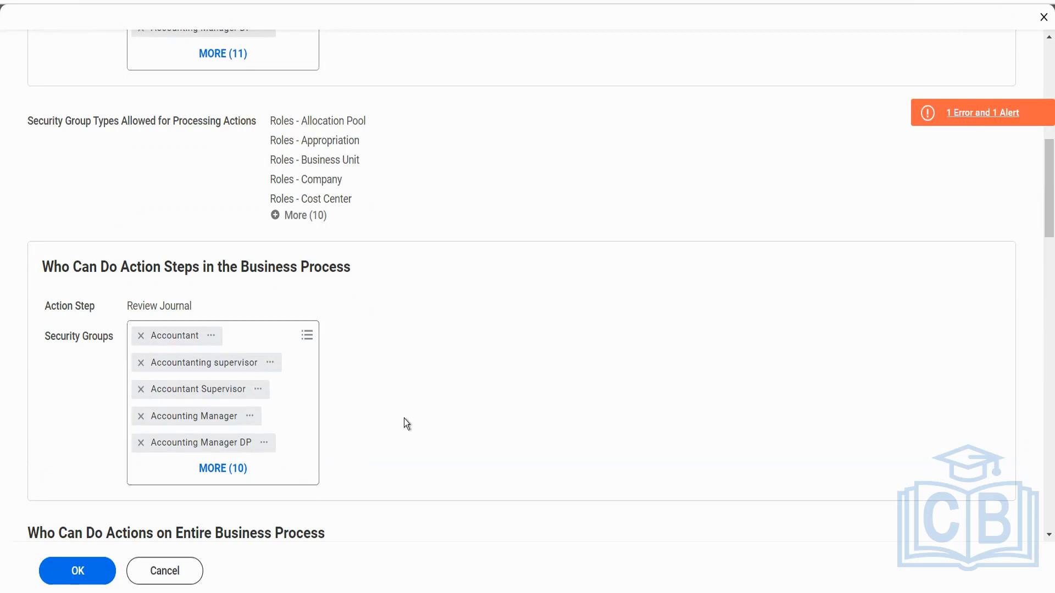
pyautogui.scroll(-4, 405, 423)
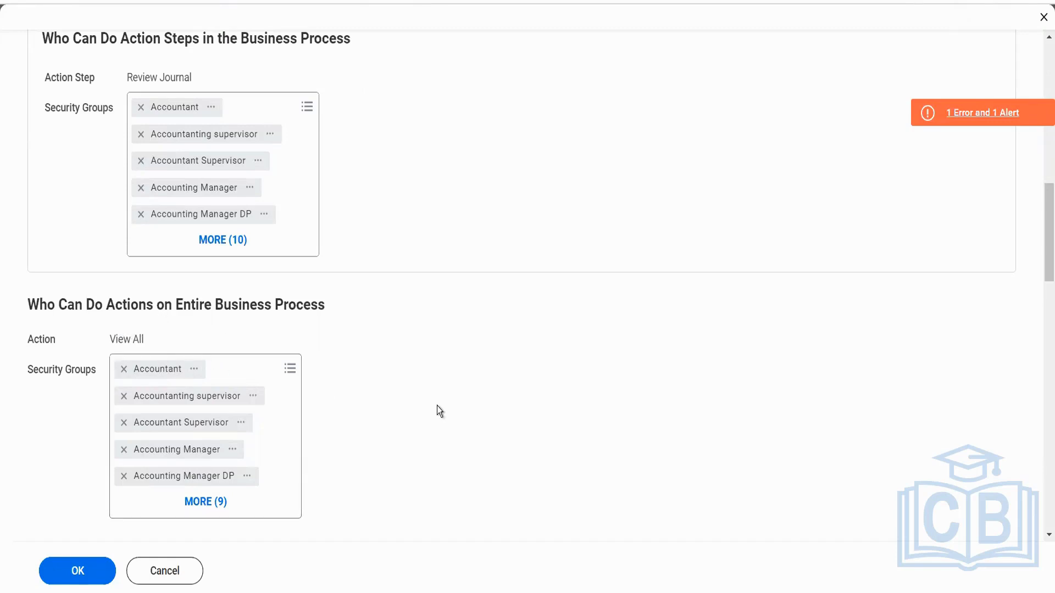
pyautogui.scroll(-5, 439, 411)
pyautogui.scroll(-5, 437, 411)
pyautogui.scroll(1, 292, 259)
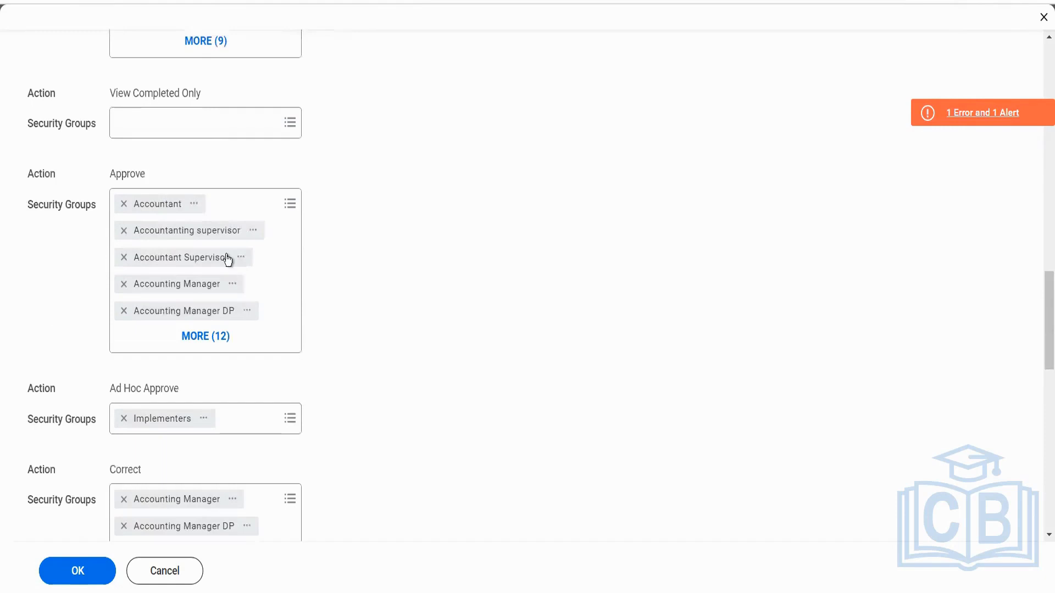
pyautogui.scroll(4, 192, 270)
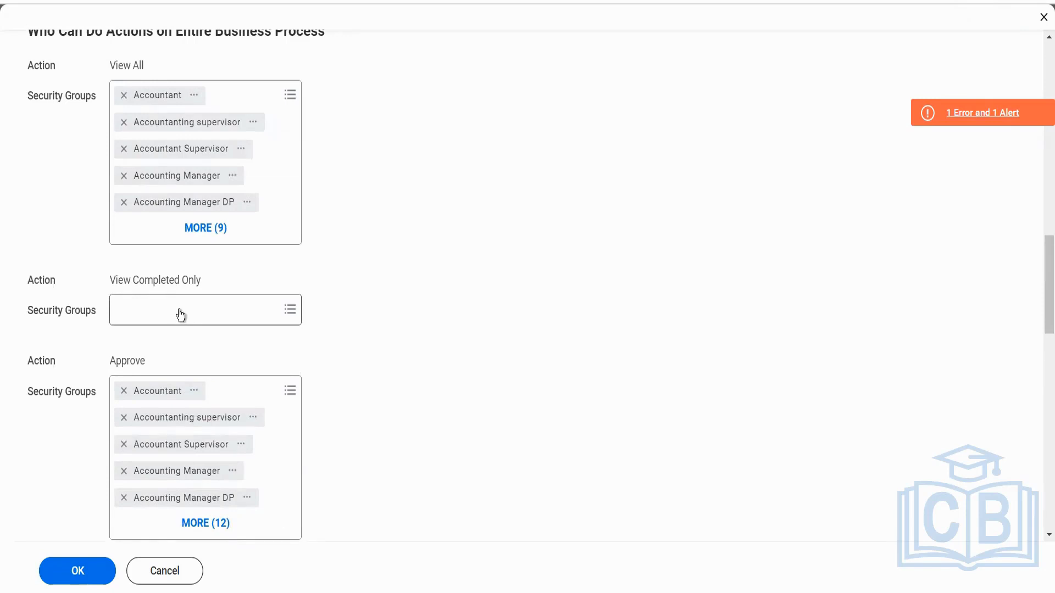
pyautogui.scroll(-1, 180, 315)
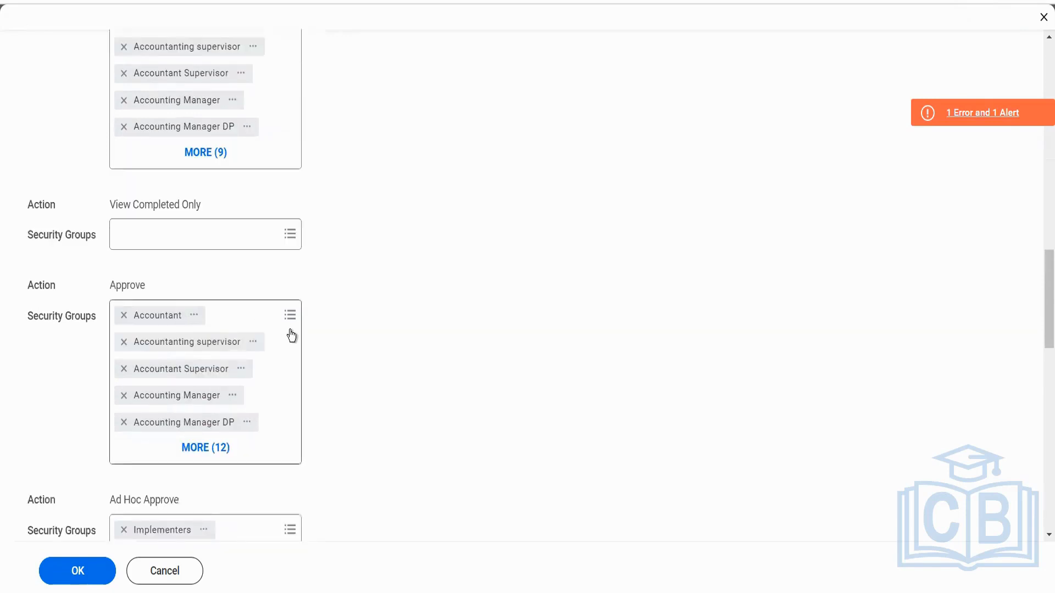
pyautogui.click(204, 450)
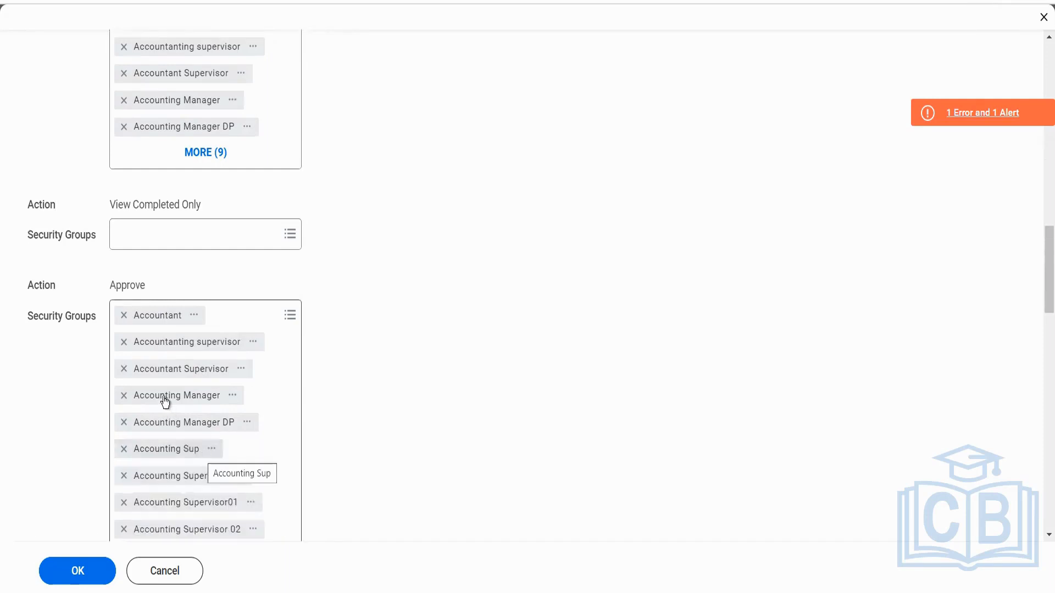
pyautogui.click(124, 344)
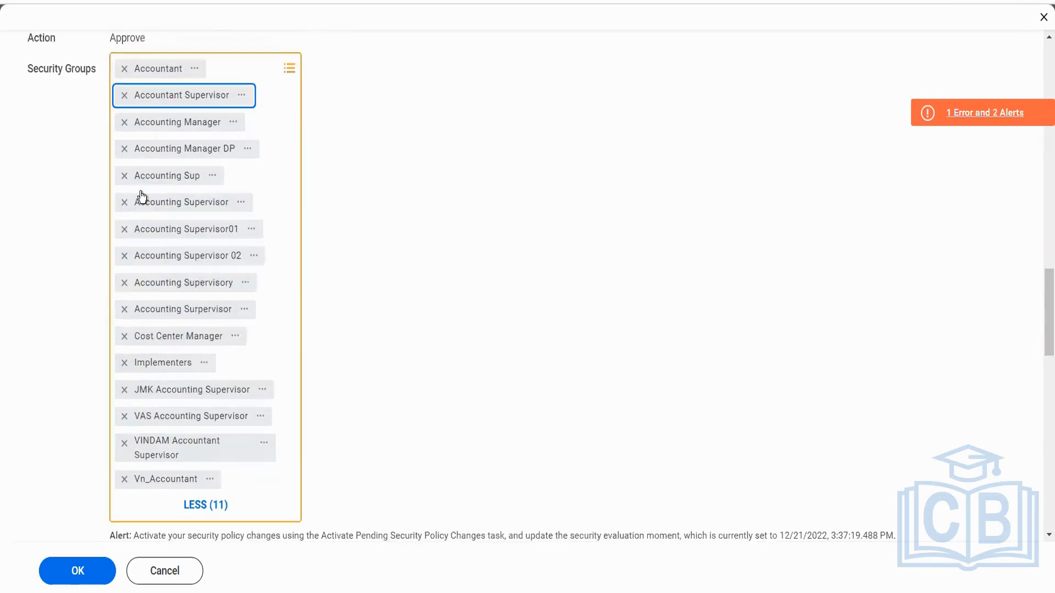
pyautogui.click(122, 97)
pyautogui.click(122, 96)
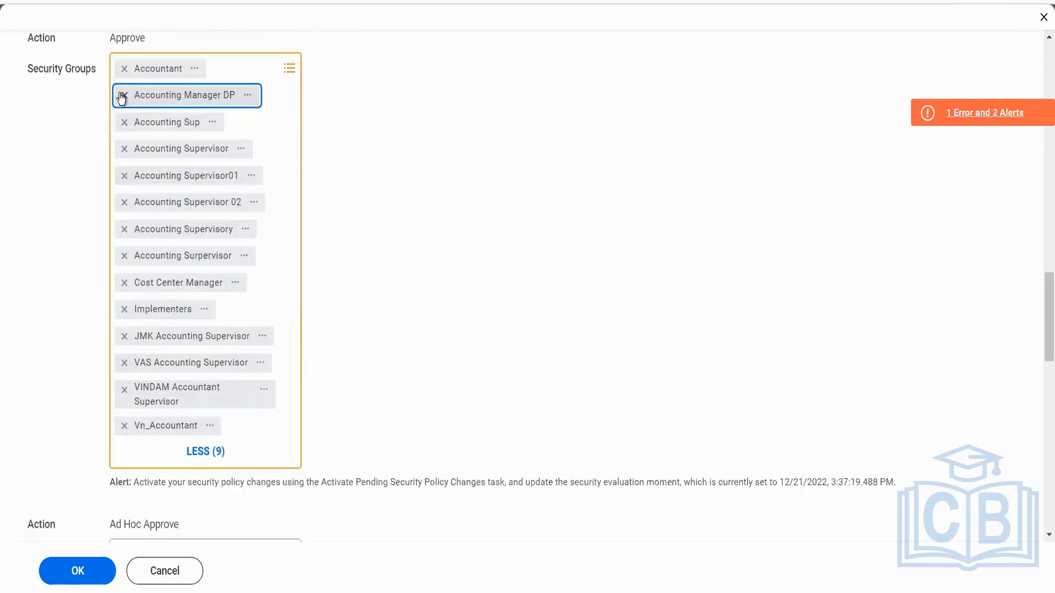
pyautogui.click(122, 97)
pyautogui.click(122, 96)
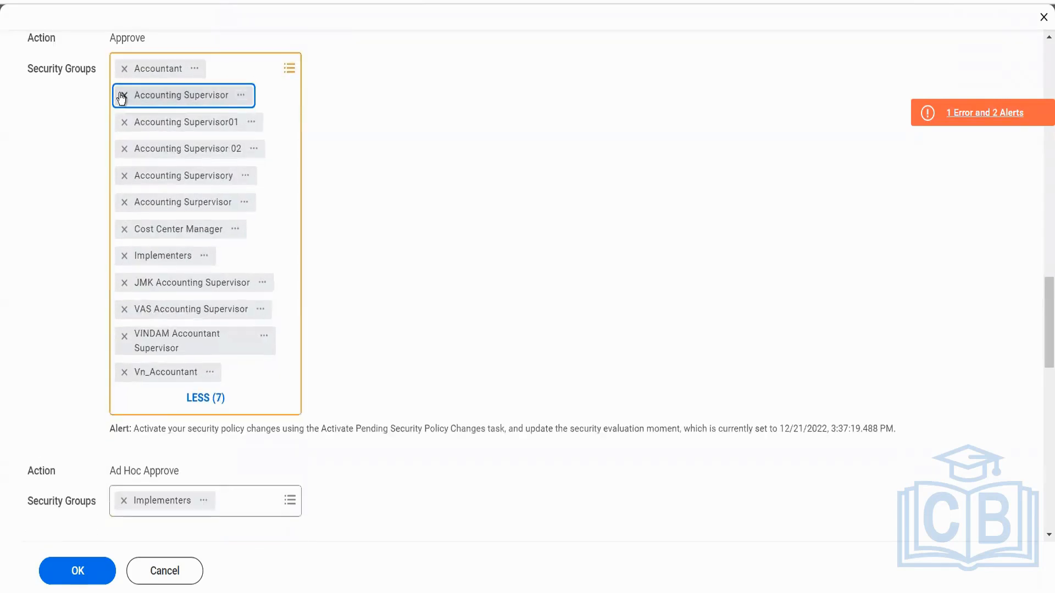
pyautogui.click(122, 97)
pyautogui.click(122, 97)
pyautogui.click(122, 97)
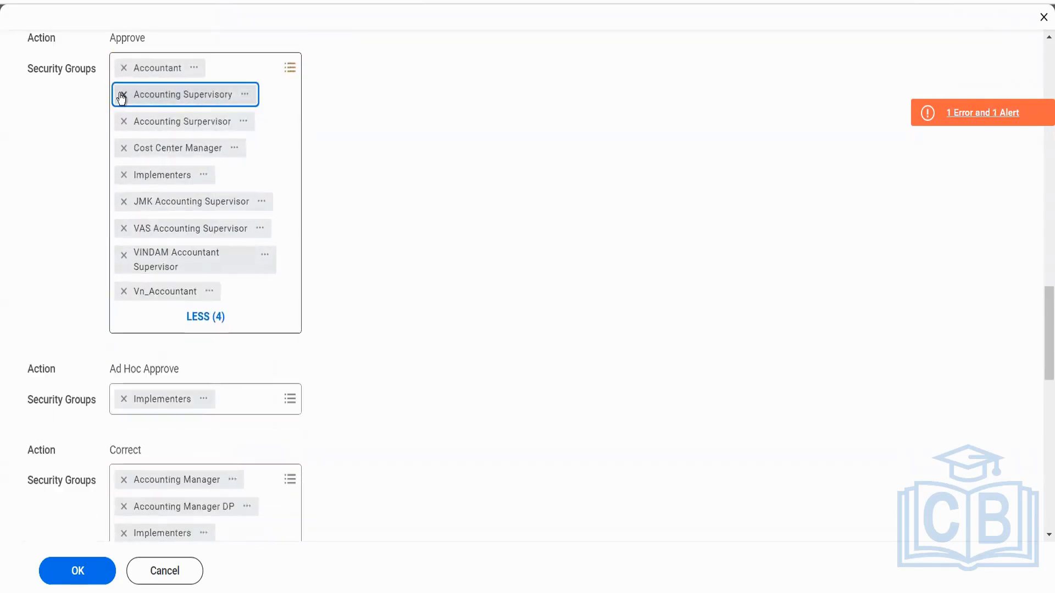
pyautogui.click(122, 97)
pyautogui.click(122, 96)
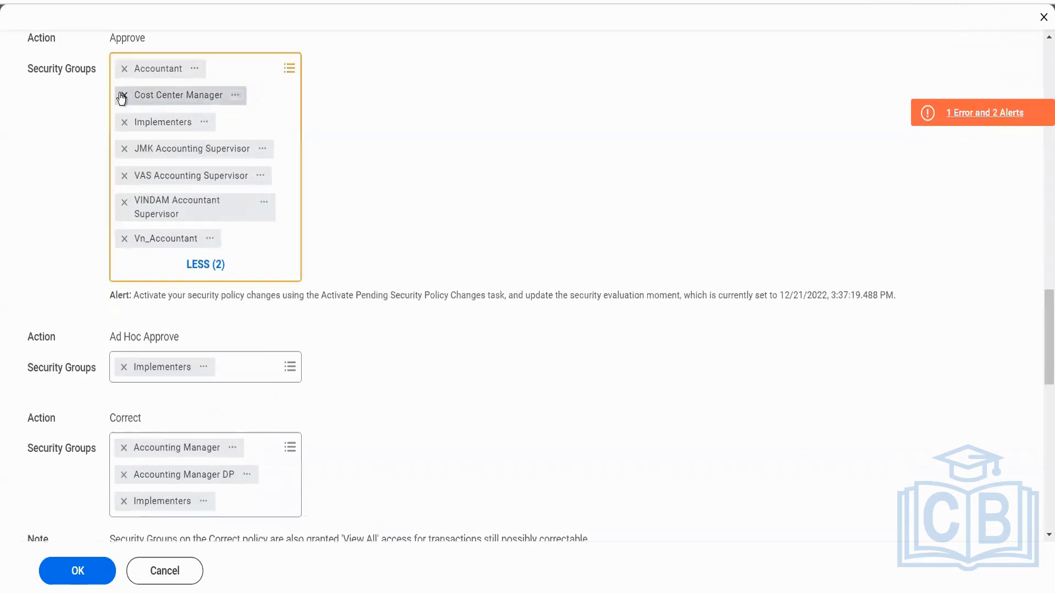
pyautogui.click(122, 97)
pyautogui.click(122, 96)
pyautogui.click(122, 96)
pyautogui.click(122, 97)
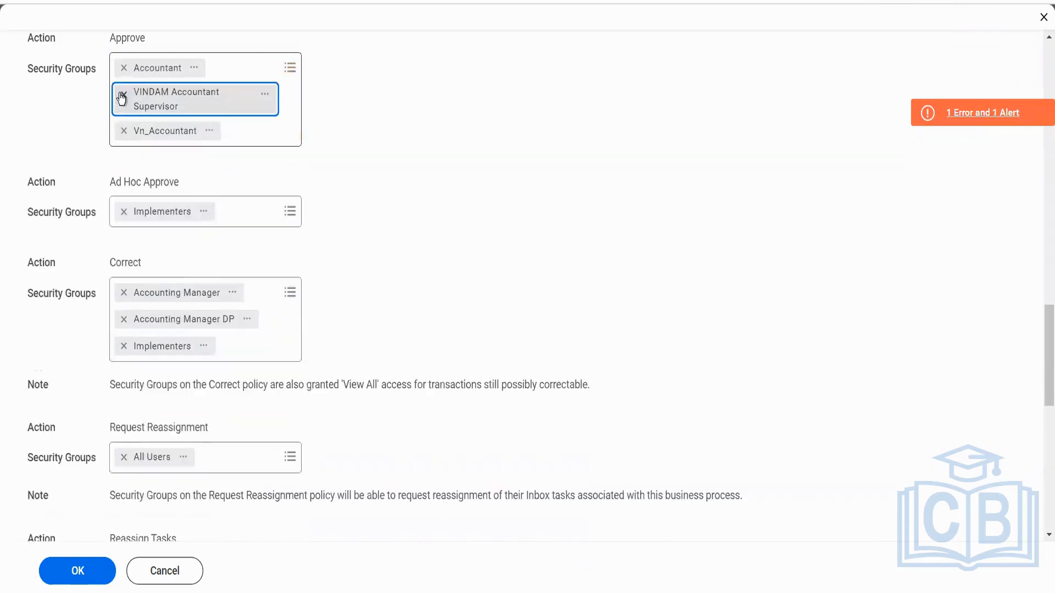
pyautogui.click(122, 97)
pyautogui.click(122, 96)
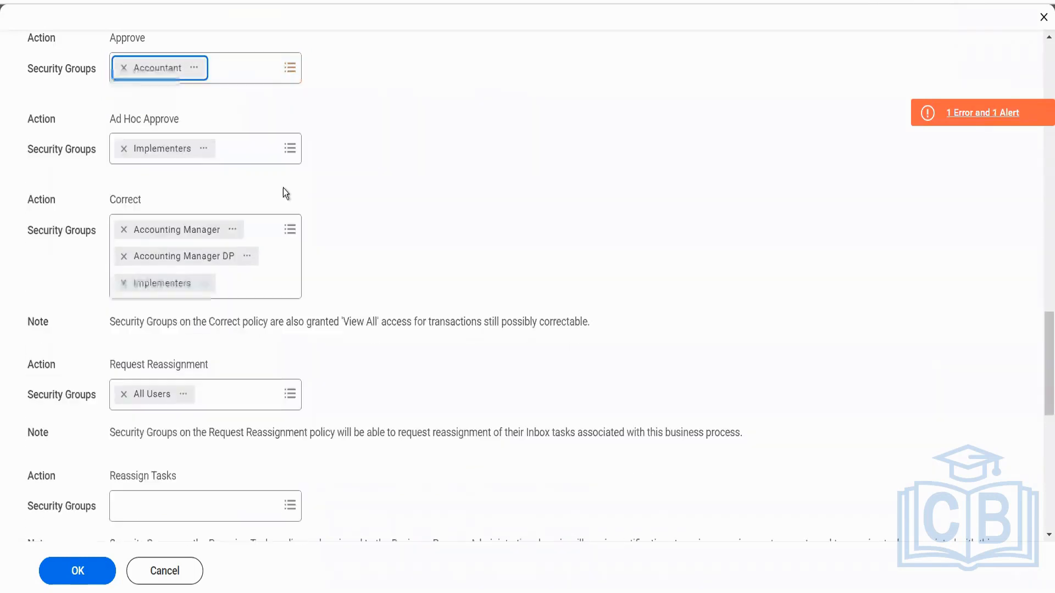
# Add the Accounting Manager security group to the Approve action.
pyautogui.click(253, 65)
pyautogui.write('acc')
pyautogui.write(' manag')
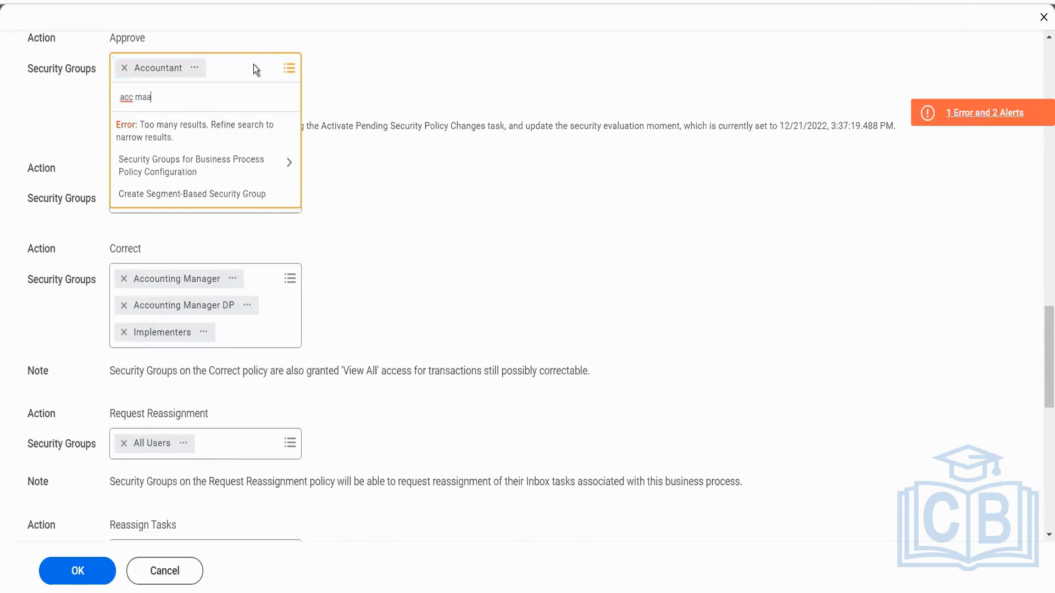
pyautogui.write('er')
pyautogui.press('Return')
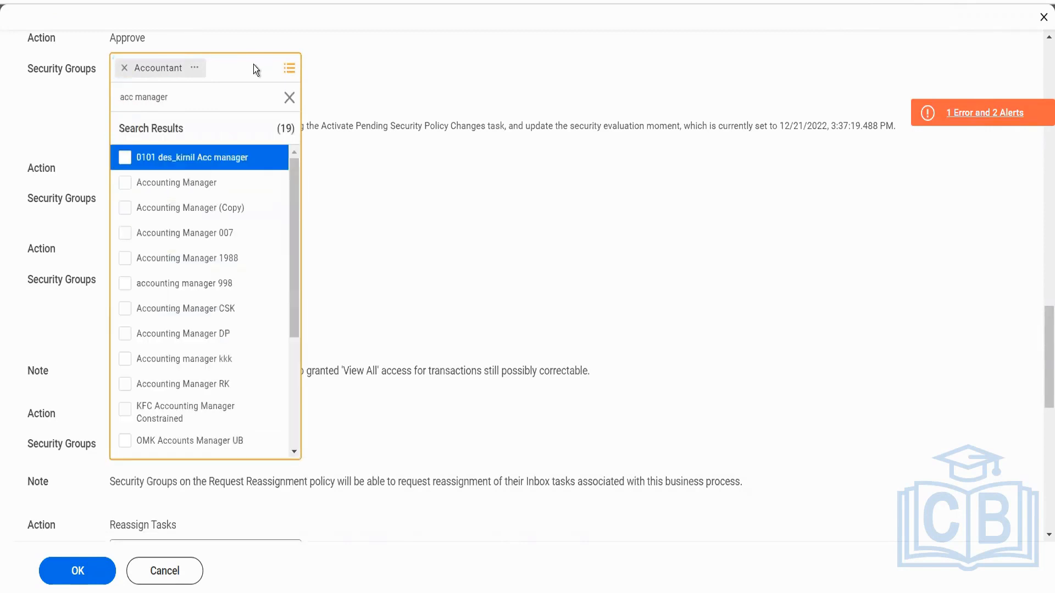
pyautogui.click(218, 187)
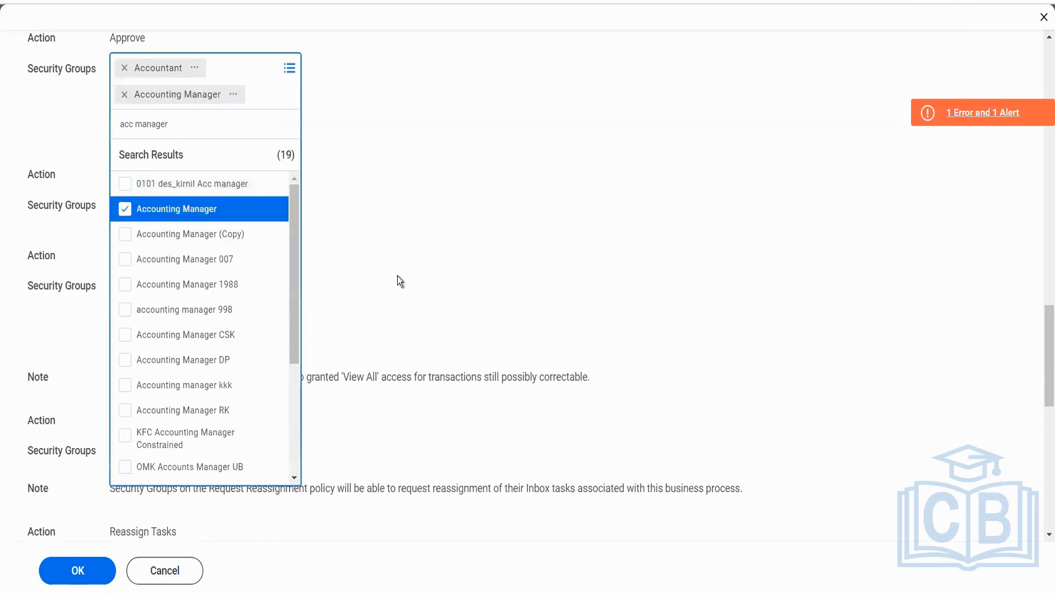
pyautogui.click(397, 275)
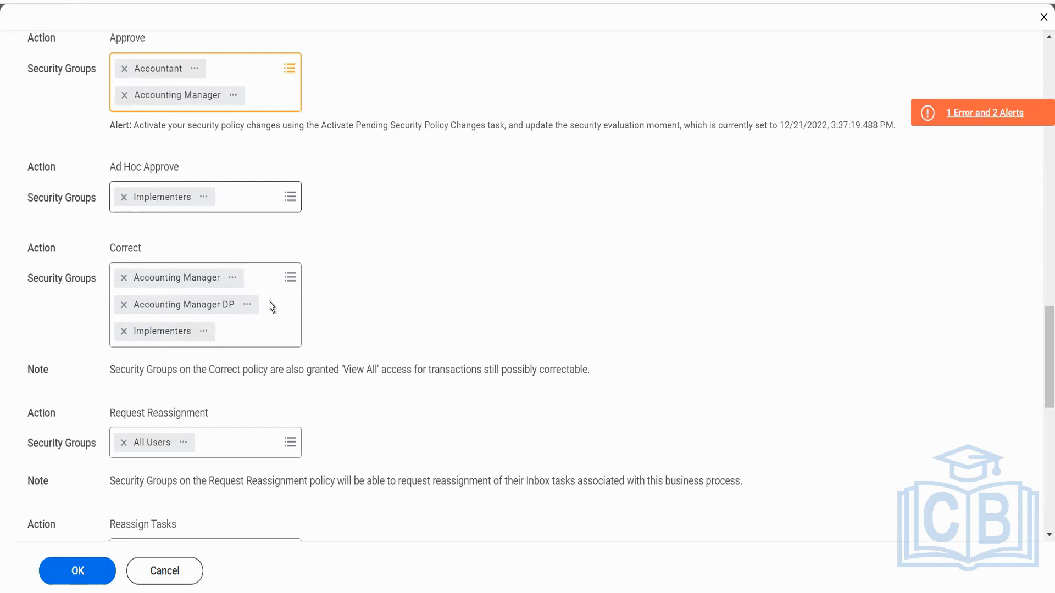
# Assign the Implementers security group to the Reassign Tasks action.
pyautogui.scroll(-3, 275, 344)
pyautogui.scroll(-3, 277, 339)
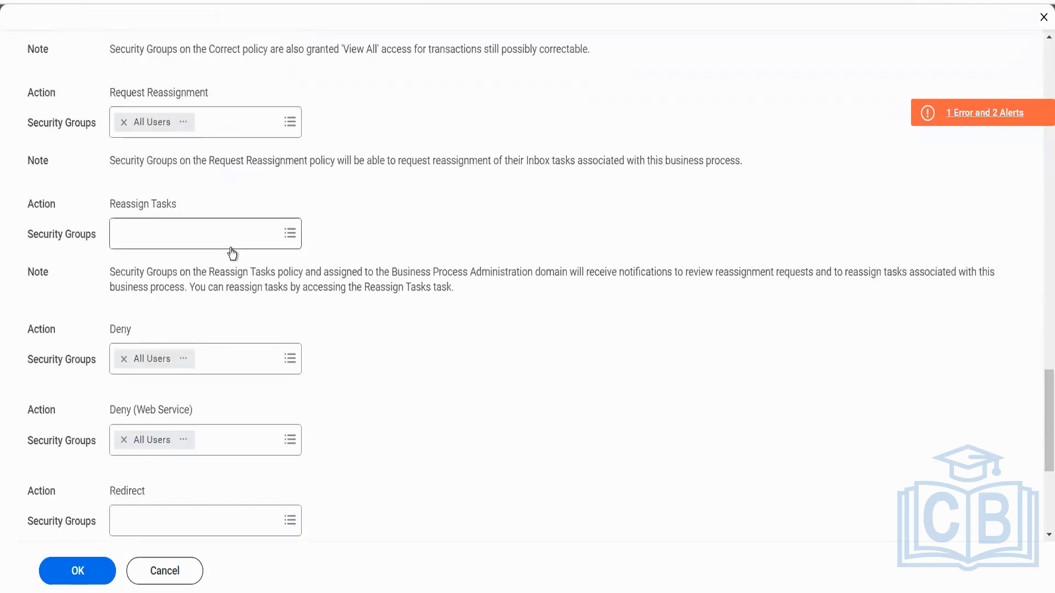
pyautogui.click(220, 234)
pyautogui.write('imple')
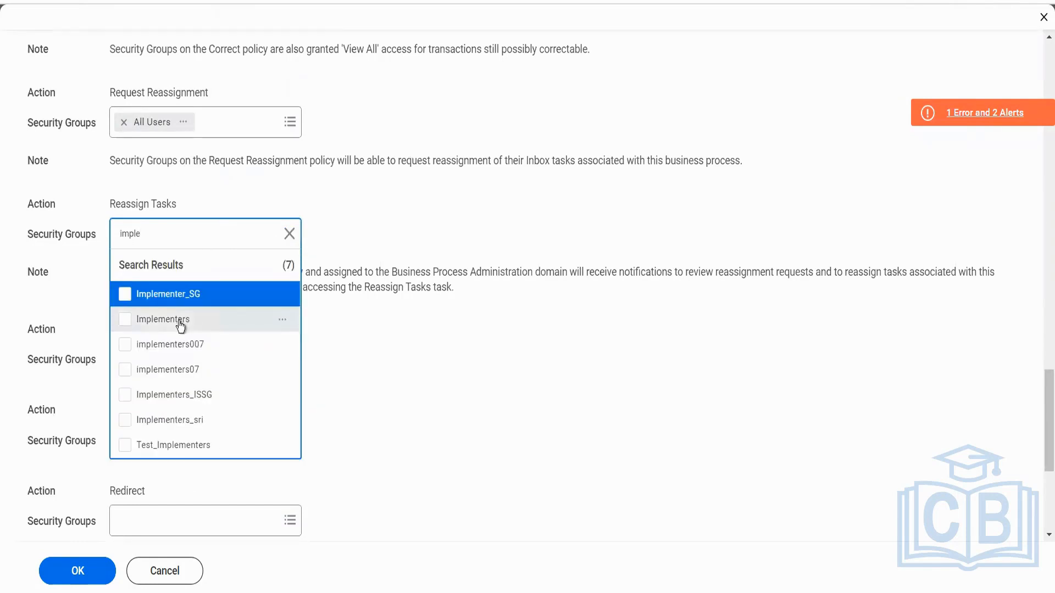
pyautogui.click(180, 327)
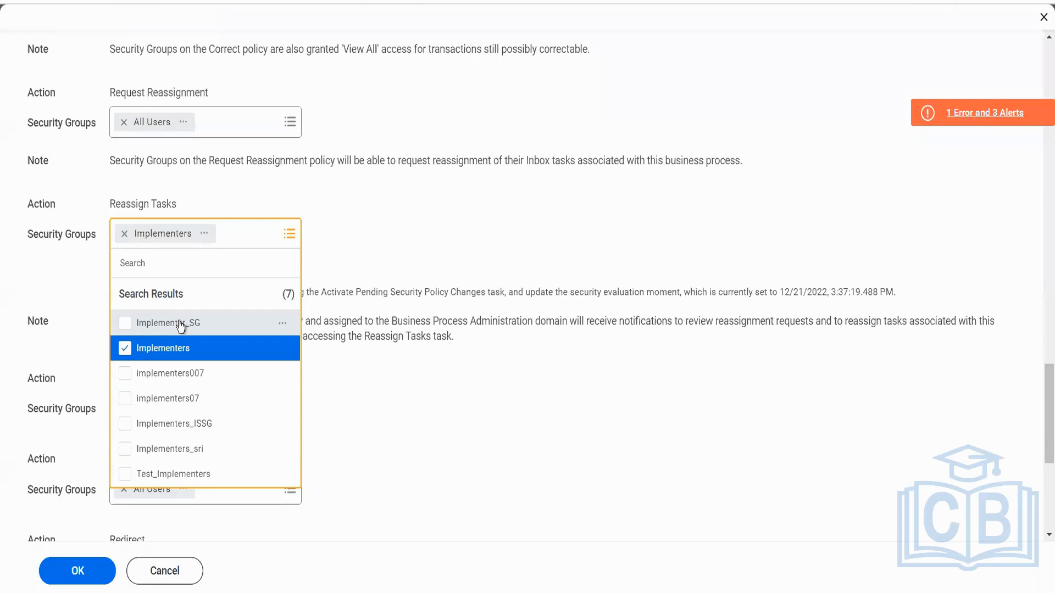
pyautogui.click(364, 393)
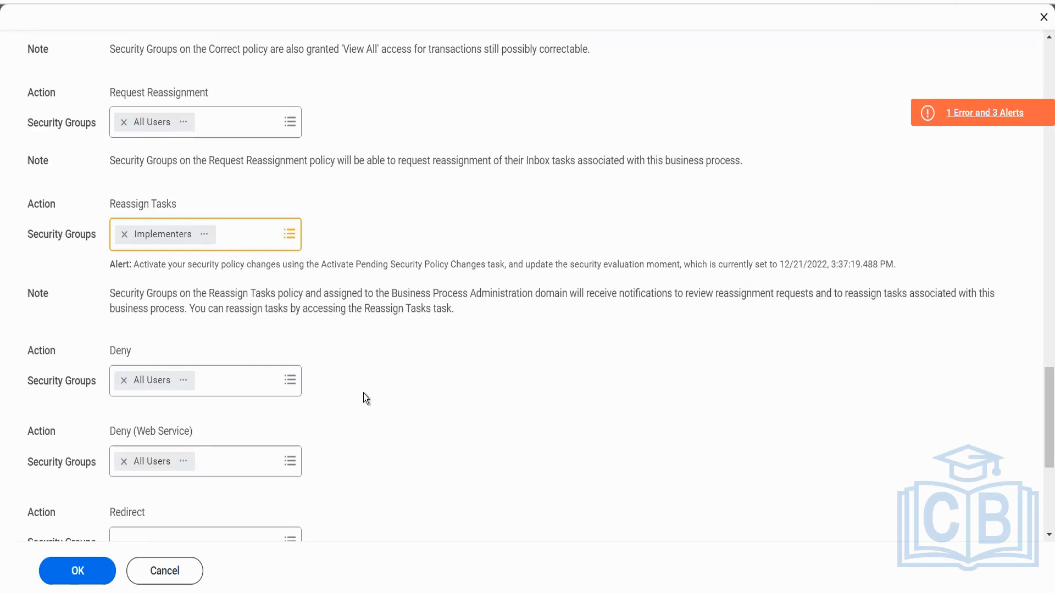
# Review the remaining actions and policy restrictions, and save the Accounting Journal Event security policy.
pyautogui.scroll(-2, 364, 395)
pyautogui.scroll(-3, 364, 398)
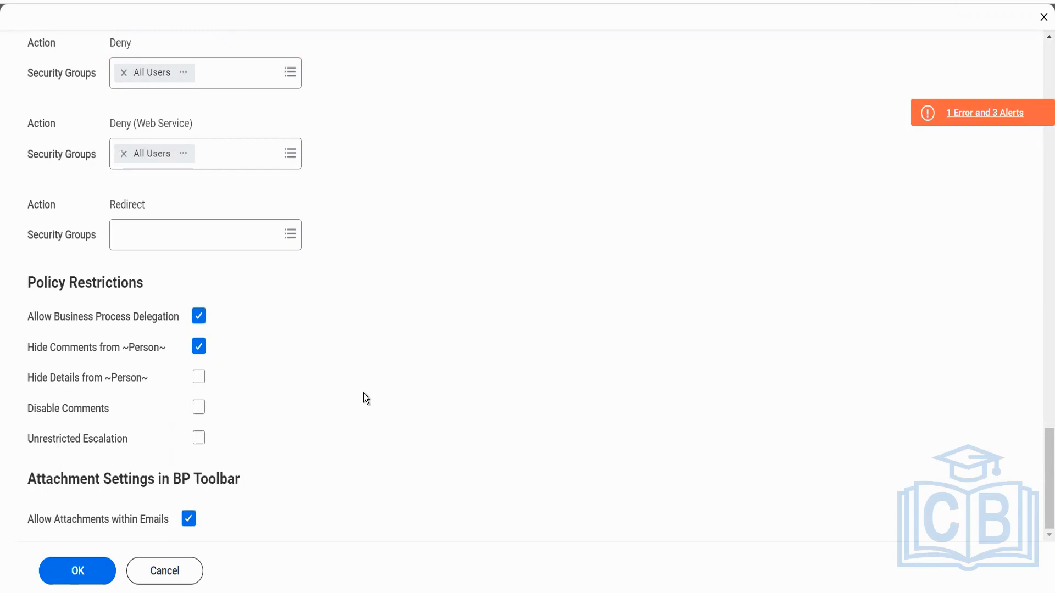
pyautogui.click(75, 574)
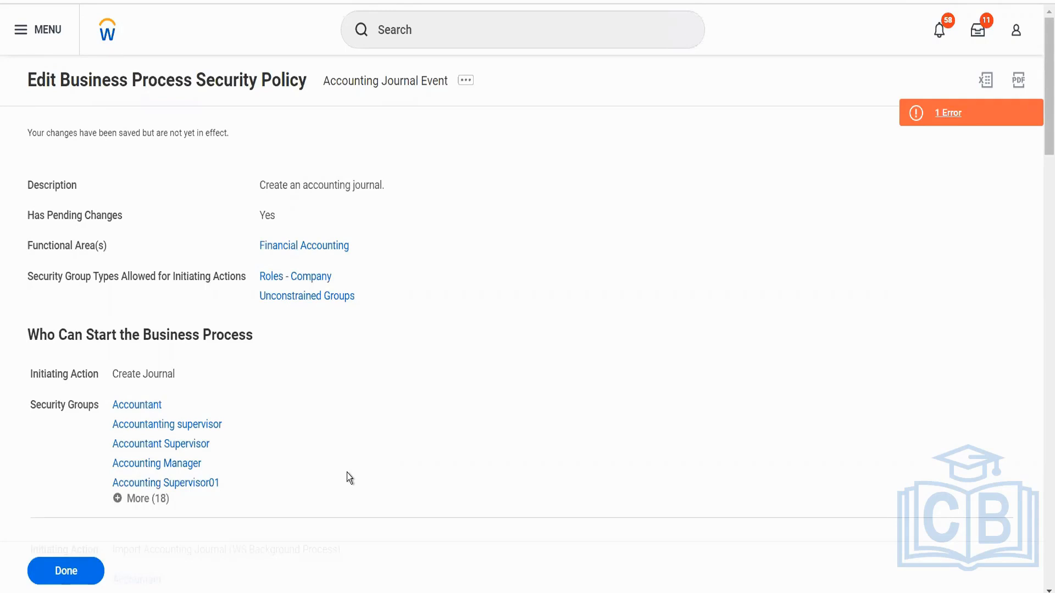
# Run Activate Pending Security Policy Changes with the comment Test and confirm the activation.
pyautogui.click(403, 45)
pyautogui.write('act pen sec')
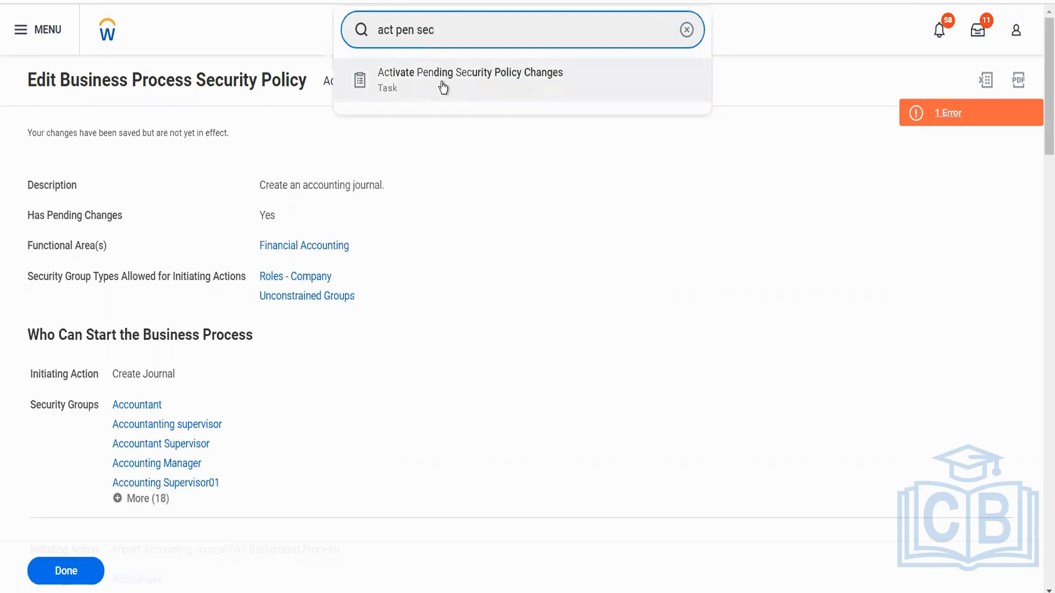
pyautogui.click(441, 83)
pyautogui.click(306, 280)
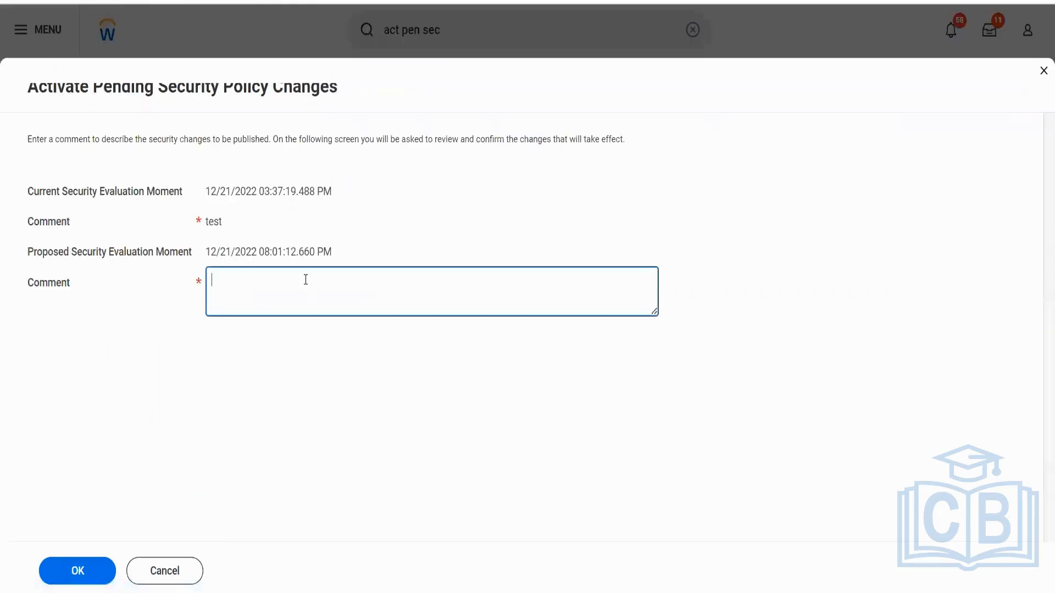
pyautogui.write('Test')
pyautogui.click(87, 569)
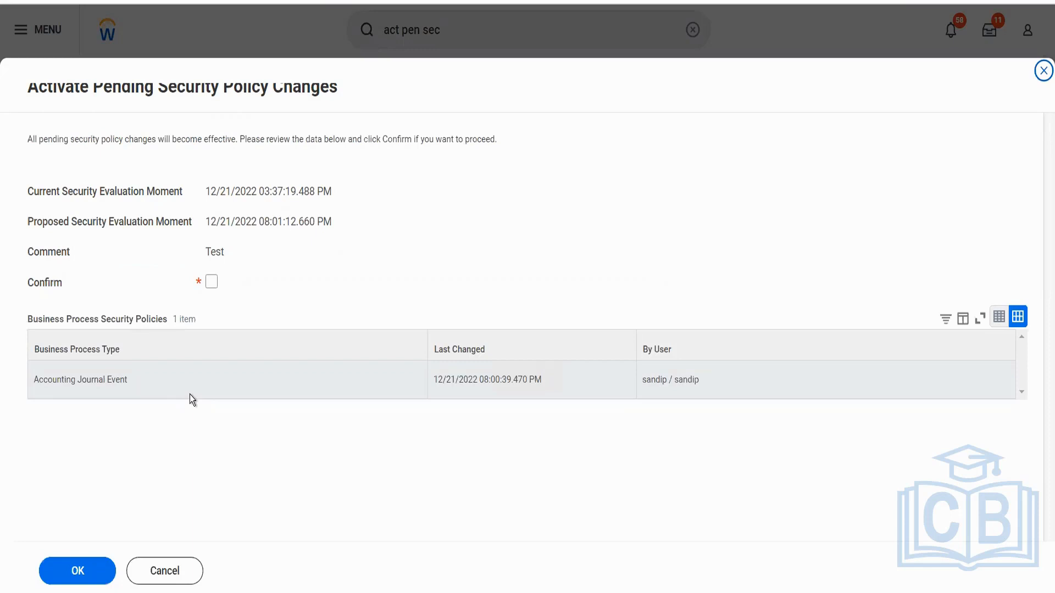
pyautogui.click(211, 281)
pyautogui.click(104, 580)
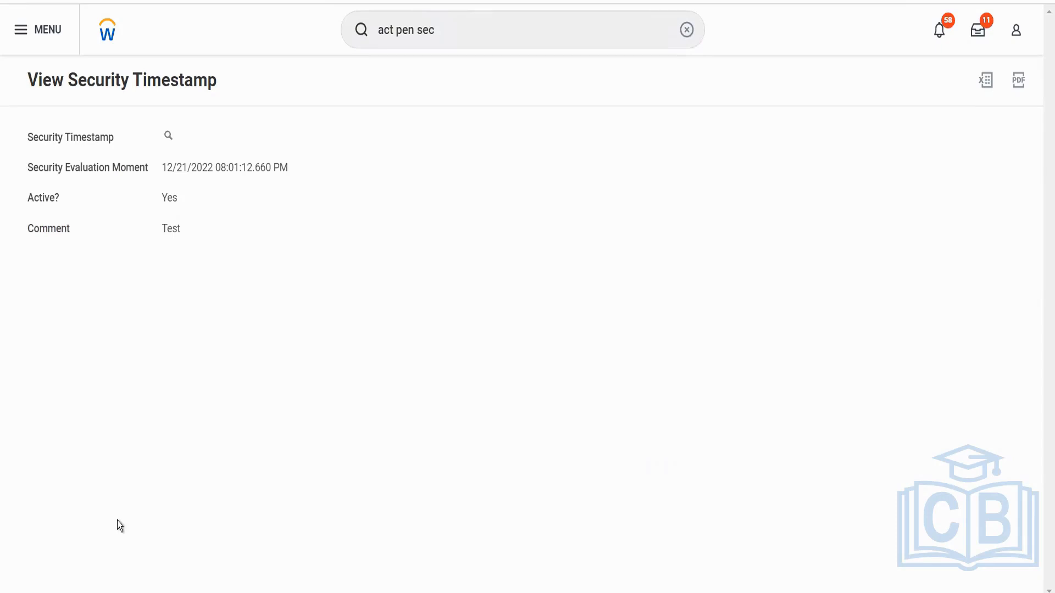
# Return to the home page, search for "cr journal", and look through all matching tasks and reports for a journal creation task.
pyautogui.click(109, 36)
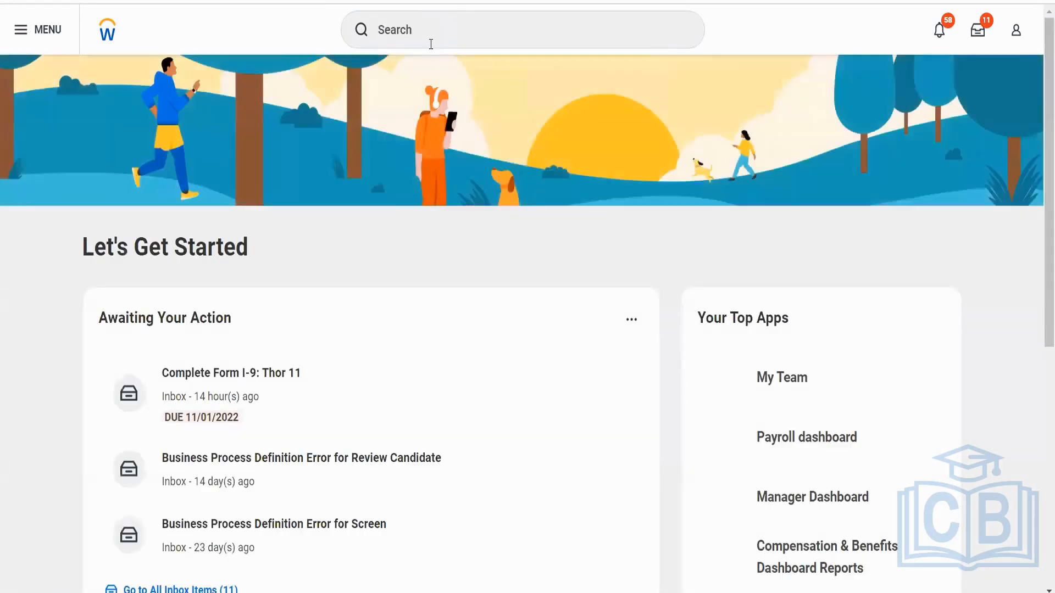
pyautogui.click(430, 43)
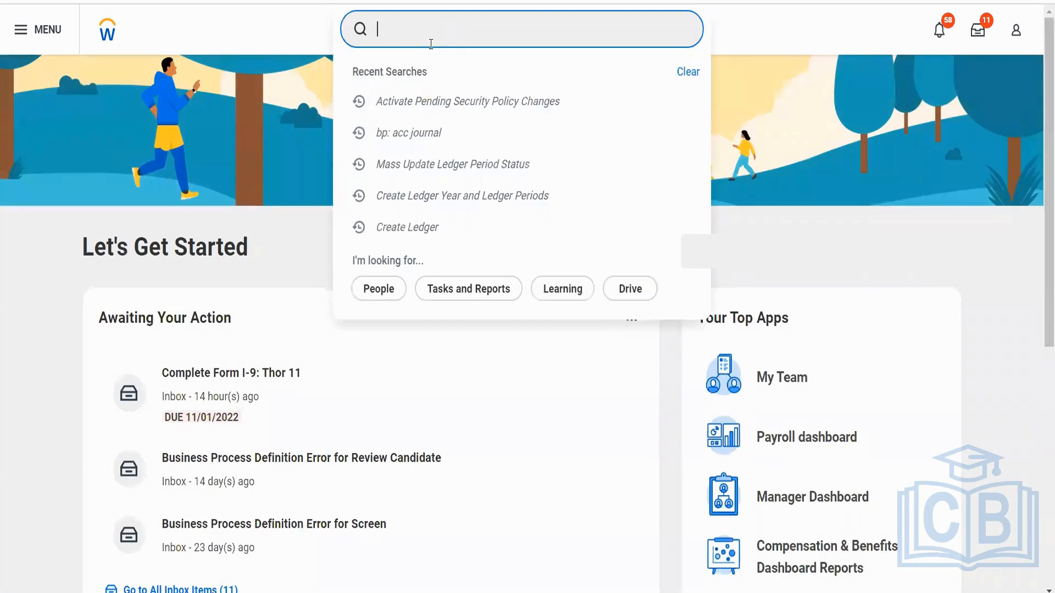
pyautogui.write('cr jour')
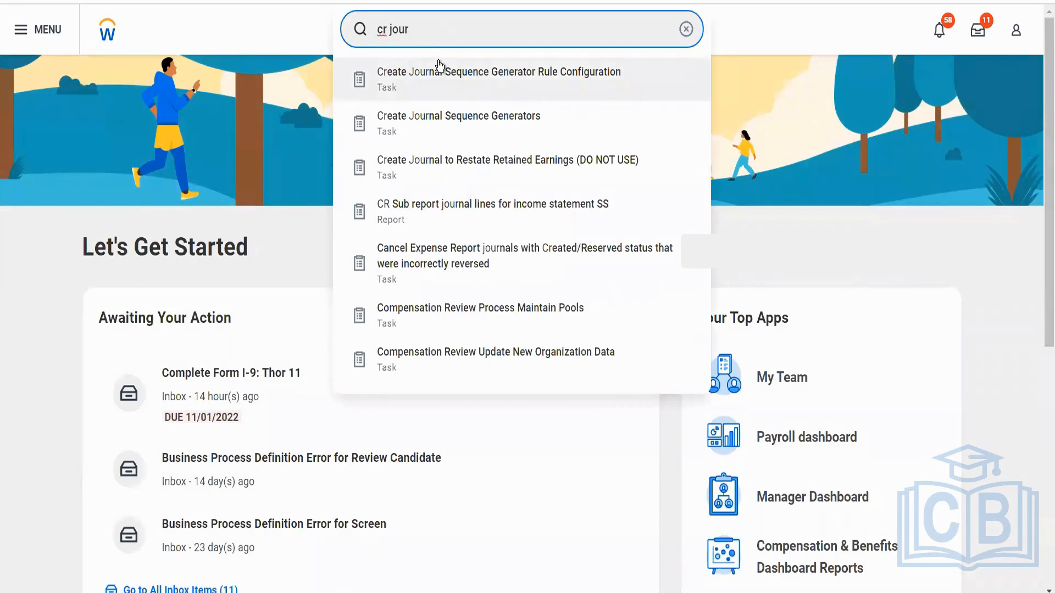
pyautogui.write('nal')
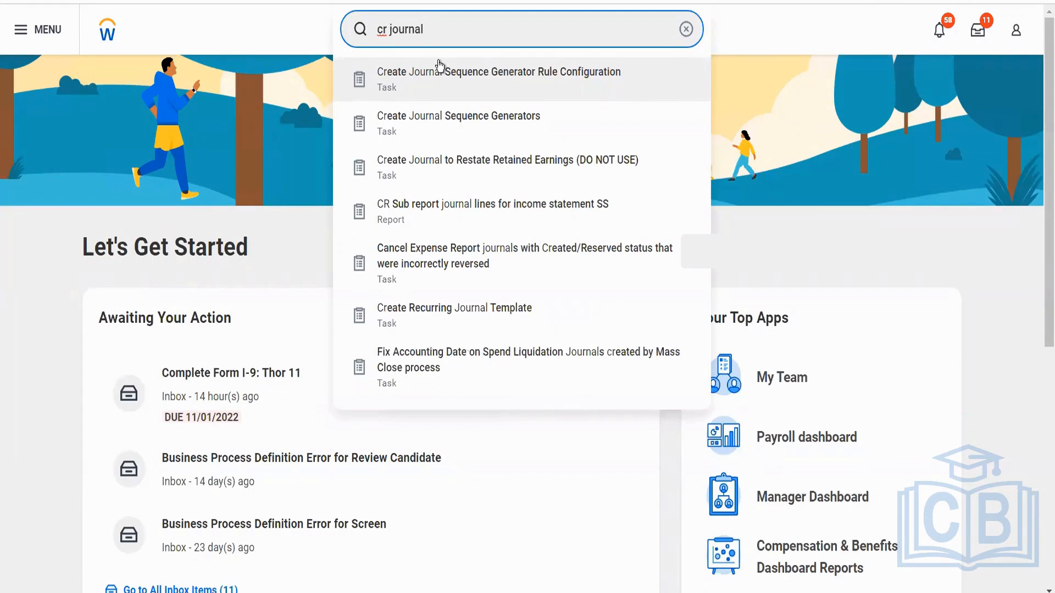
pyautogui.click(438, 65)
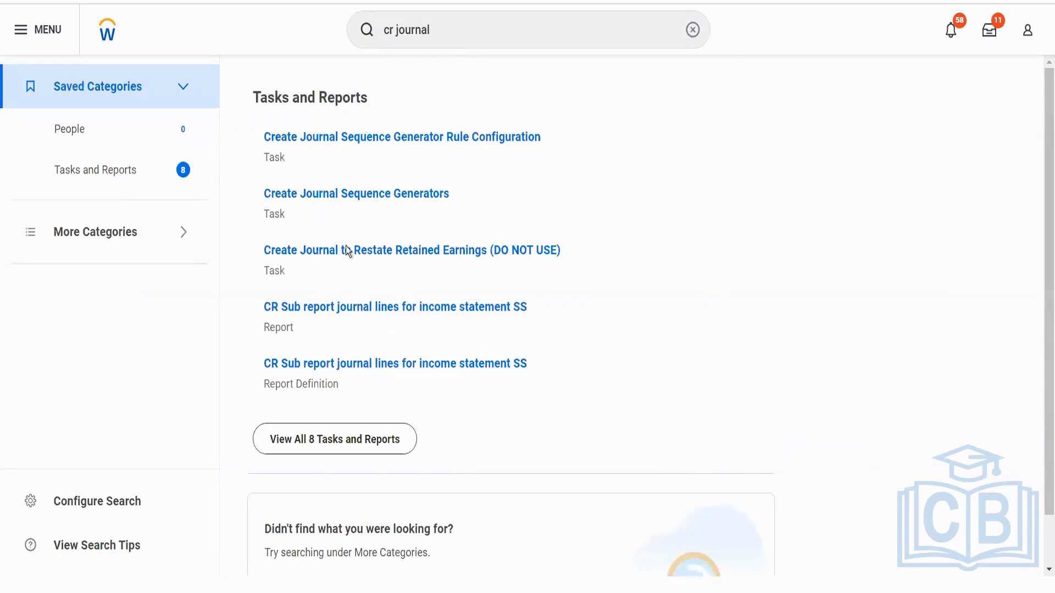
pyautogui.click(305, 438)
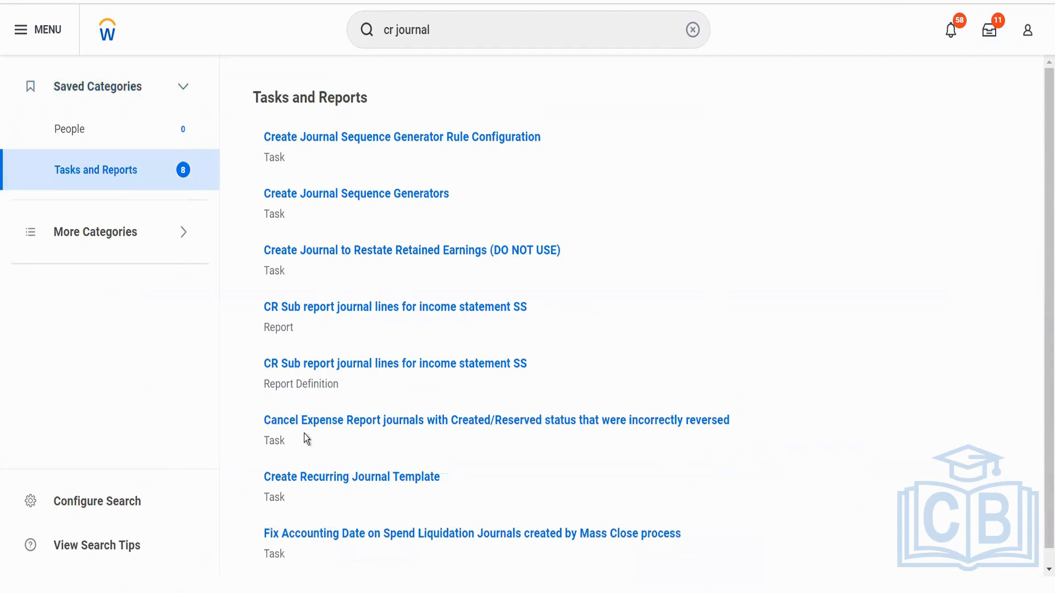
pyautogui.scroll(-1, 299, 388)
pyautogui.scroll(1, 298, 388)
pyautogui.scroll(-1, 299, 388)
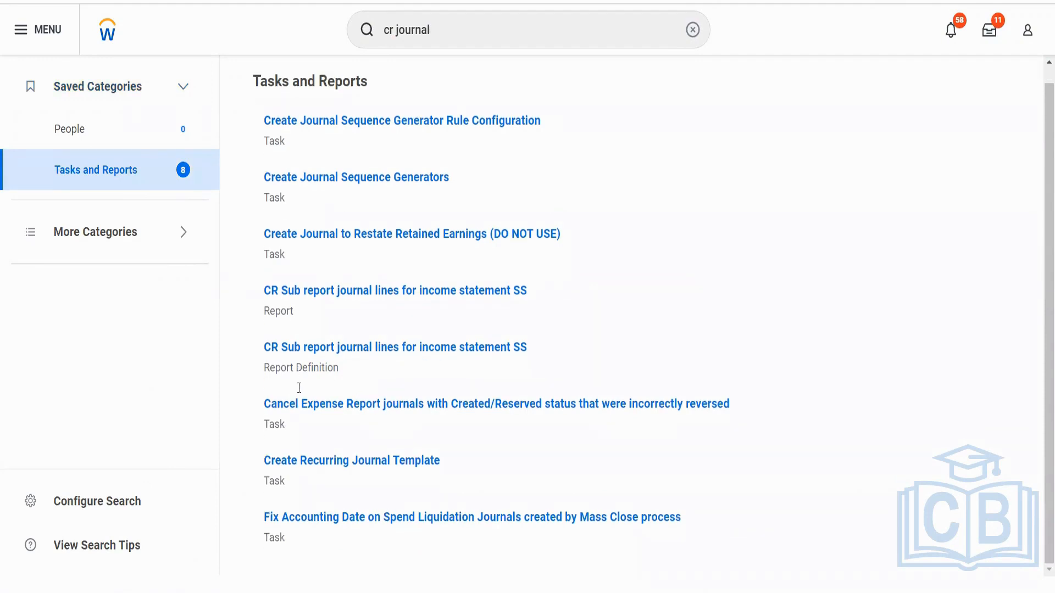
pyautogui.scroll(1, 299, 388)
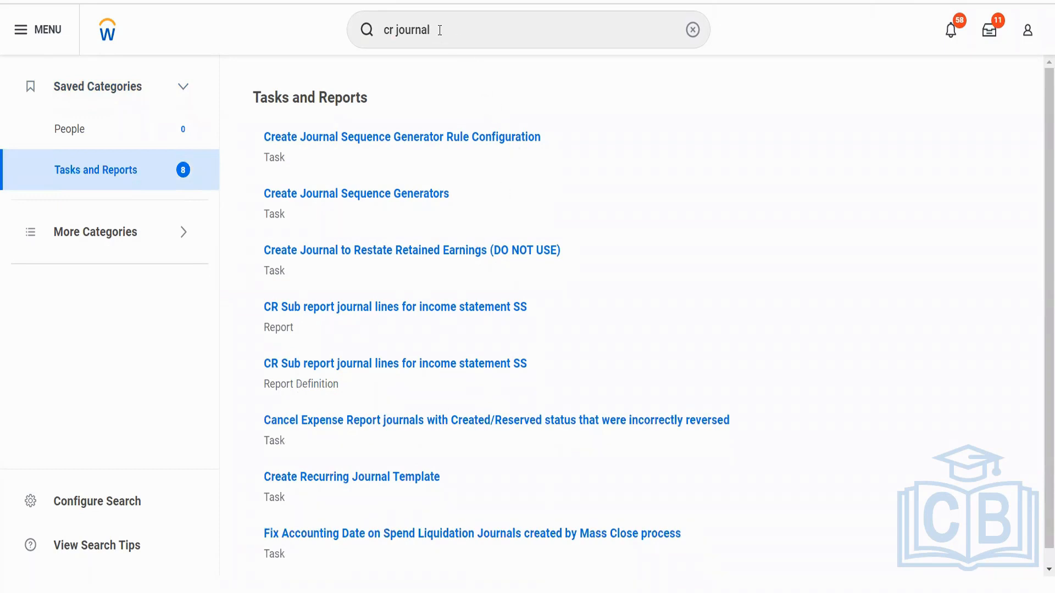
# Search for "BP: JOurnal" and open the Accounting Journal Event business process definition for BGC Blinkit Grocery Delivery.
pyautogui.click(1033, 36)
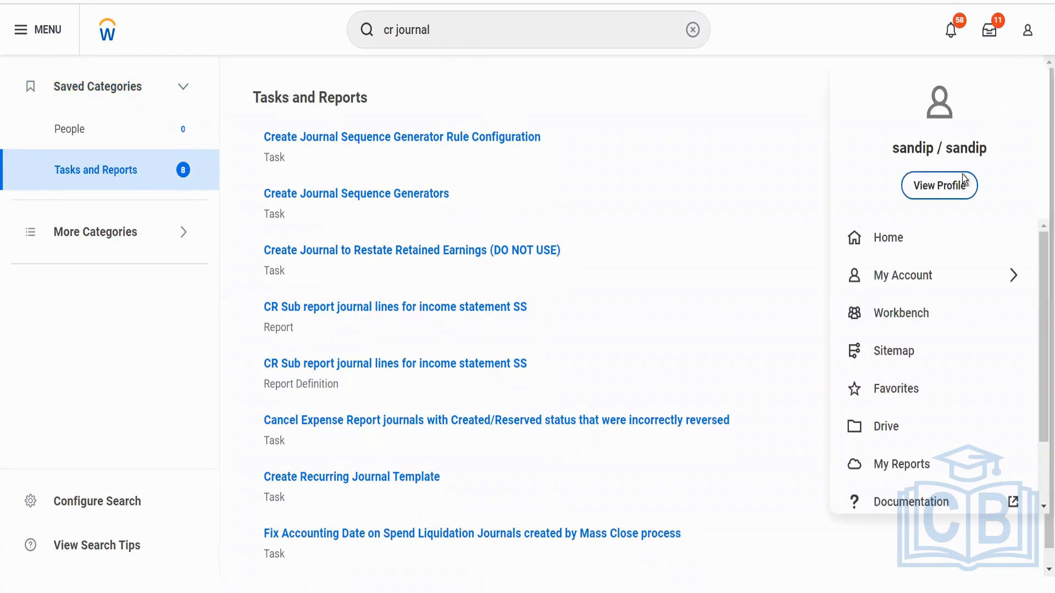
pyautogui.click(485, 32)
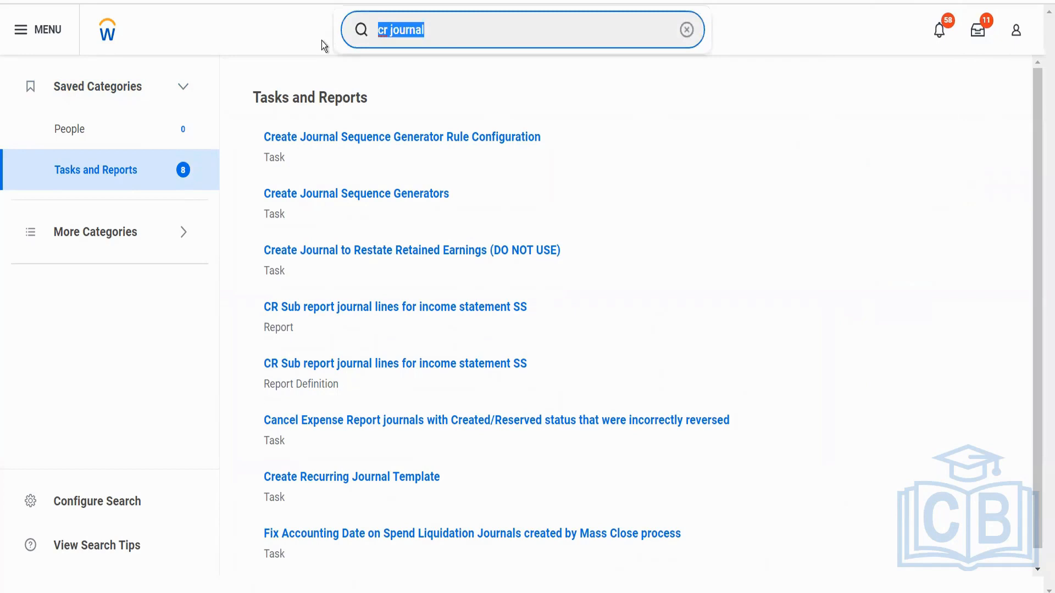
pyautogui.write('BP: ')
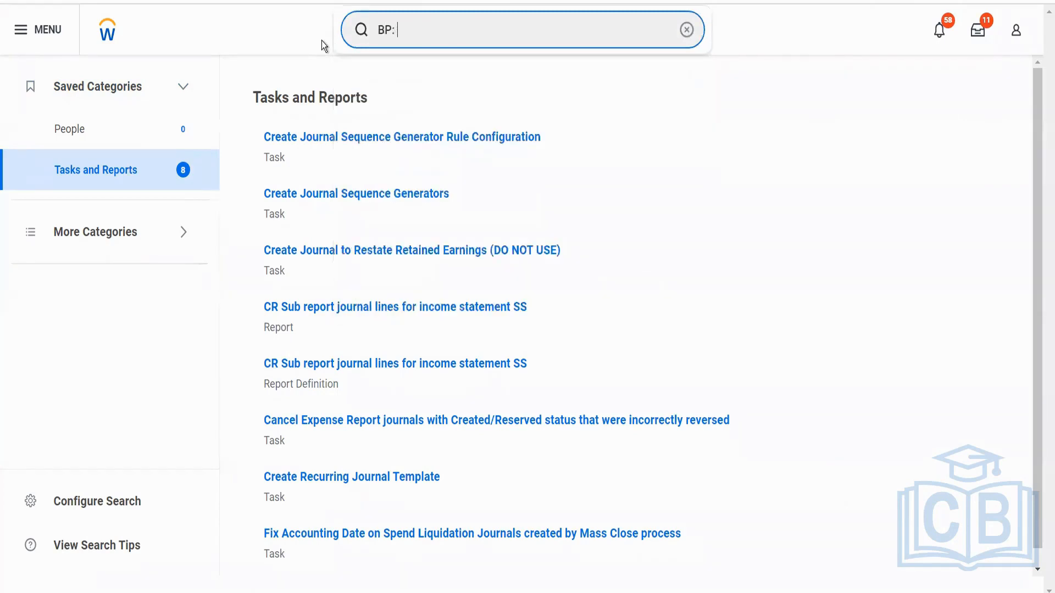
pyautogui.write('JOurnal')
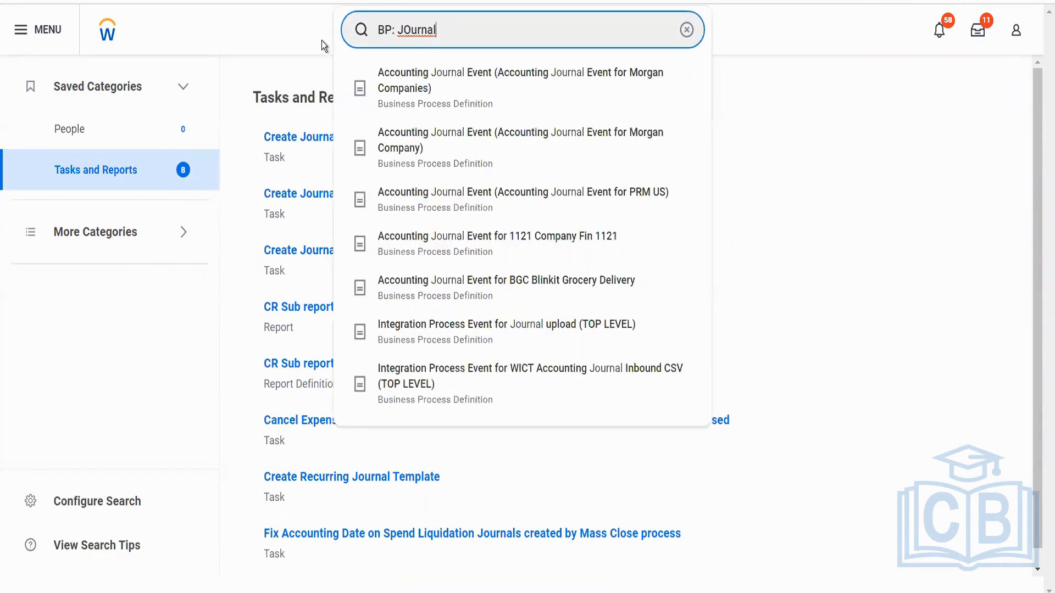
pyautogui.click(400, 295)
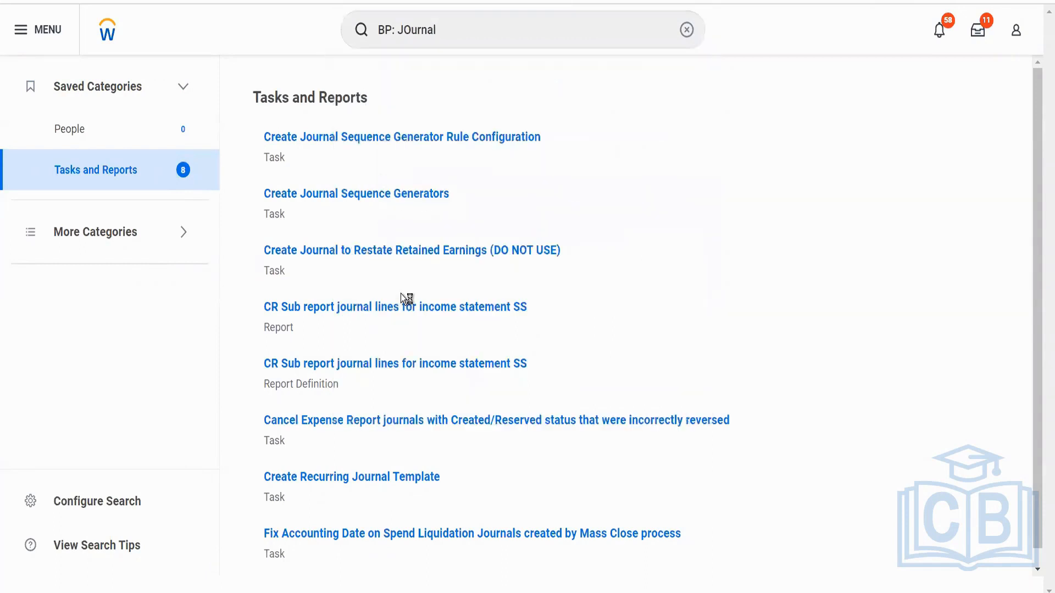
# Open the business process security policy of this Accounting Journal Event definition for editing.
pyautogui.click(591, 81)
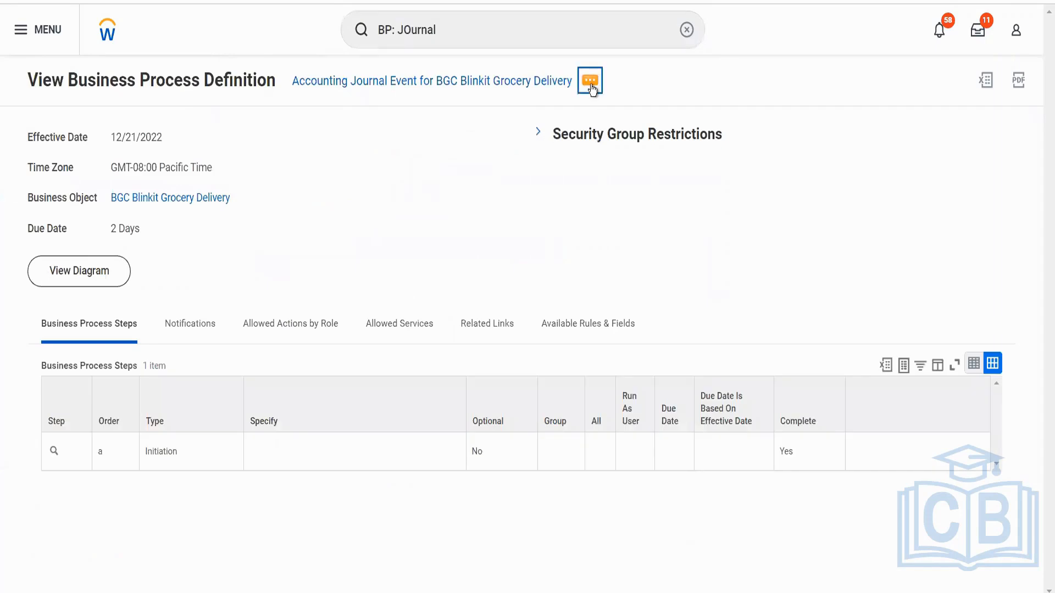
pyautogui.click(590, 81)
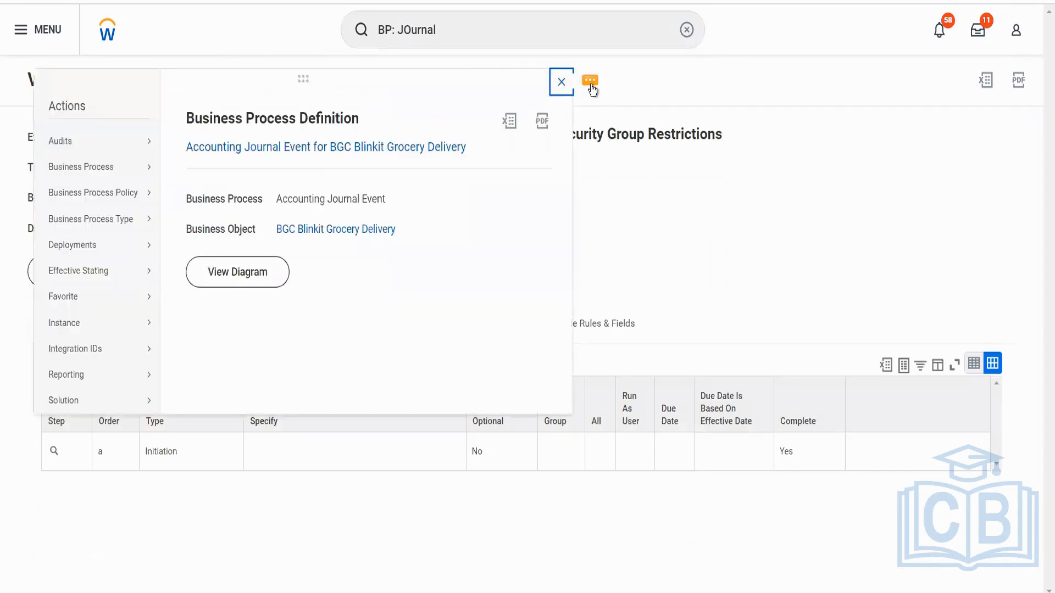
pyautogui.moveTo(147, 198)
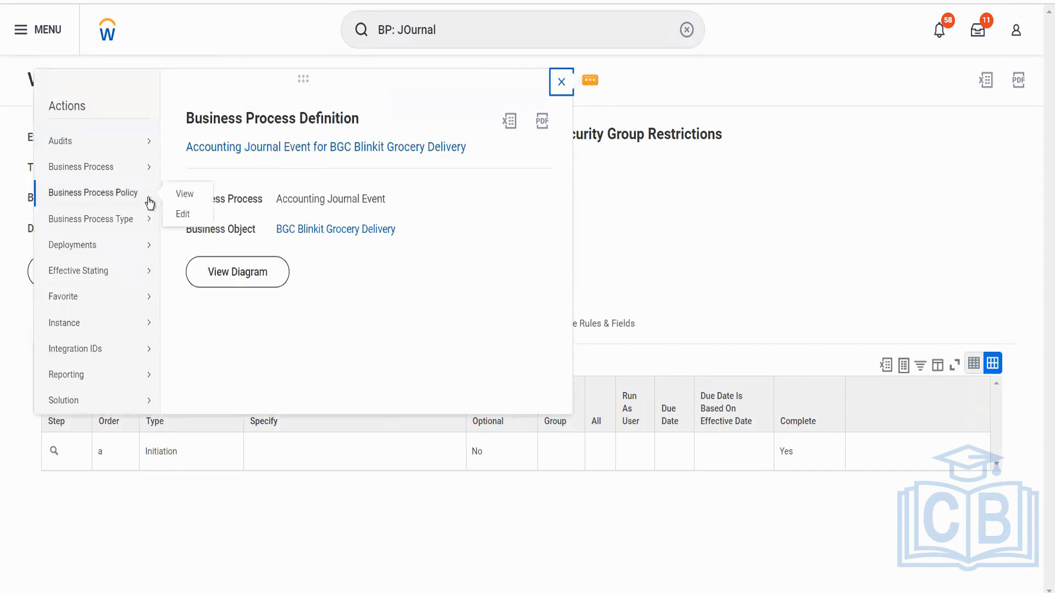
pyautogui.click(193, 219)
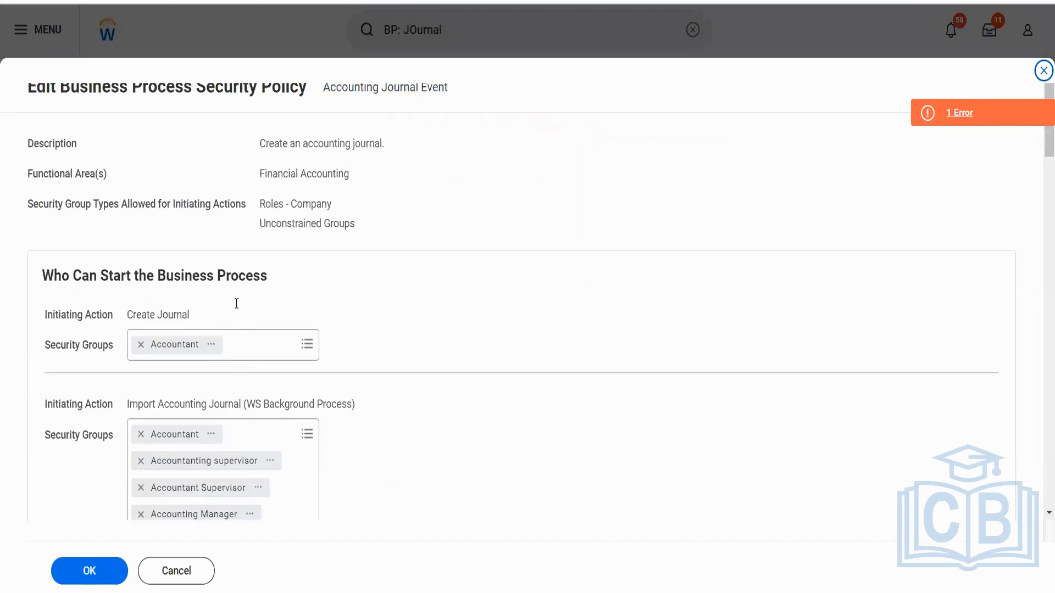
# Add the Implementers security group to the Create Journal initiating action and check the page's error and alert details.
pyautogui.click(249, 349)
pyautogui.write('implemen')
pyautogui.press('Return')
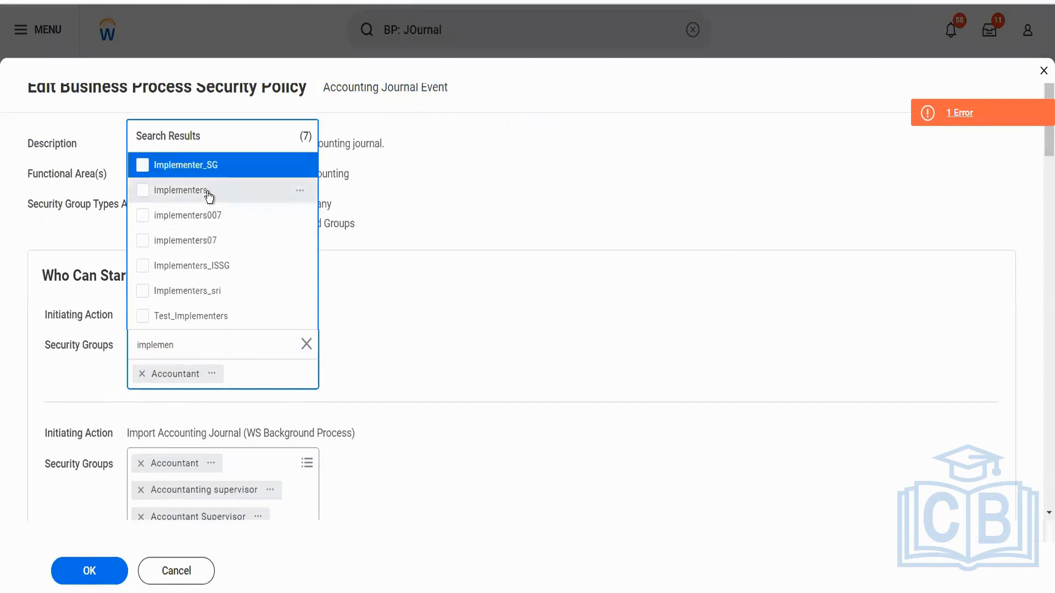
pyautogui.click(208, 195)
pyautogui.click(397, 278)
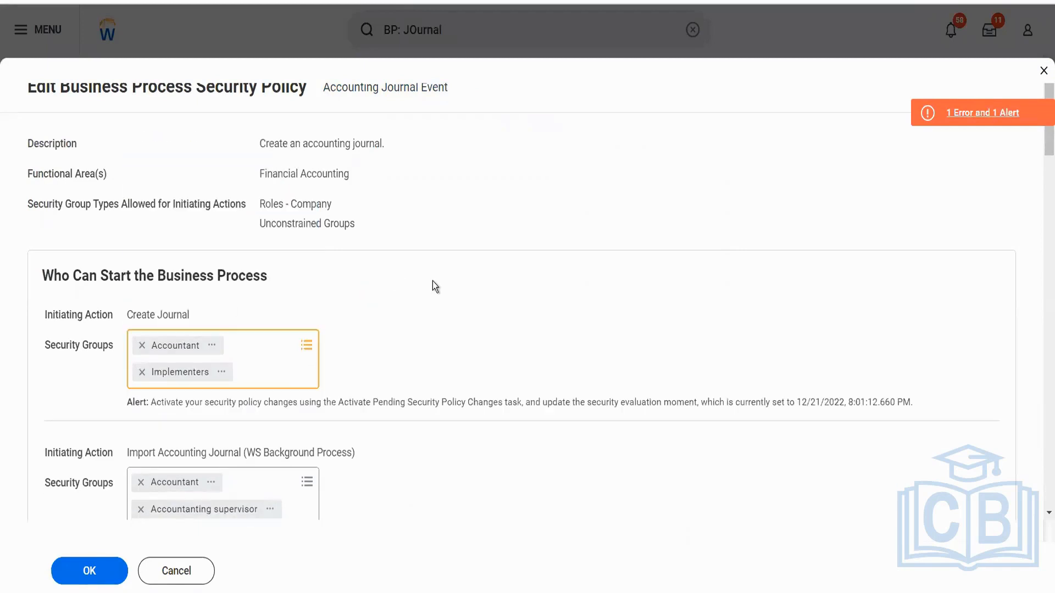
pyautogui.click(950, 113)
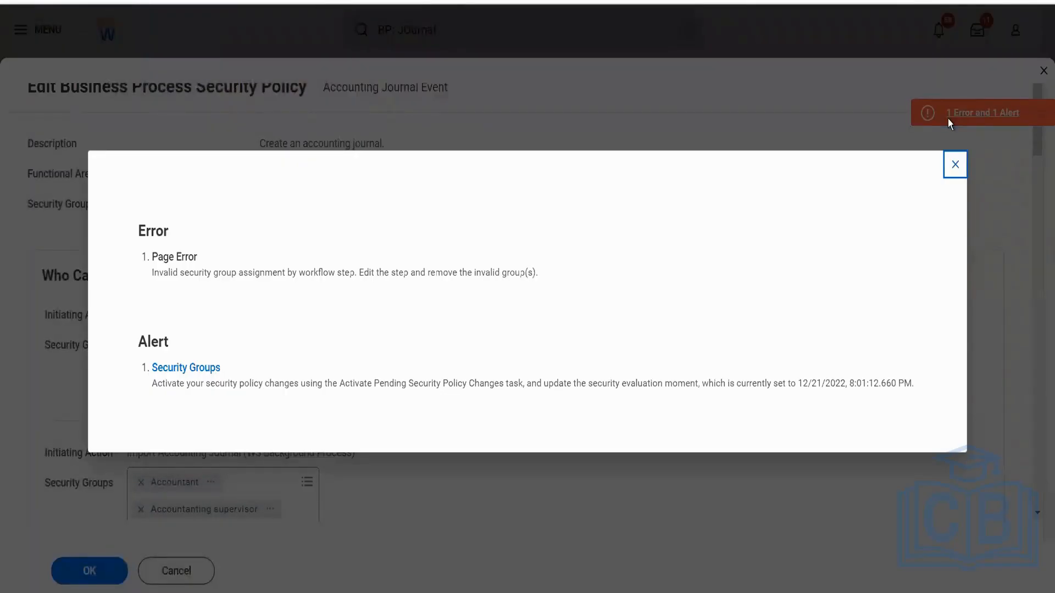
pyautogui.click(954, 165)
# Remove every security group except Accountant and Implementers from the Import Accounting Journal (WS Background Process) initiating action.
pyautogui.scroll(-5, 612, 336)
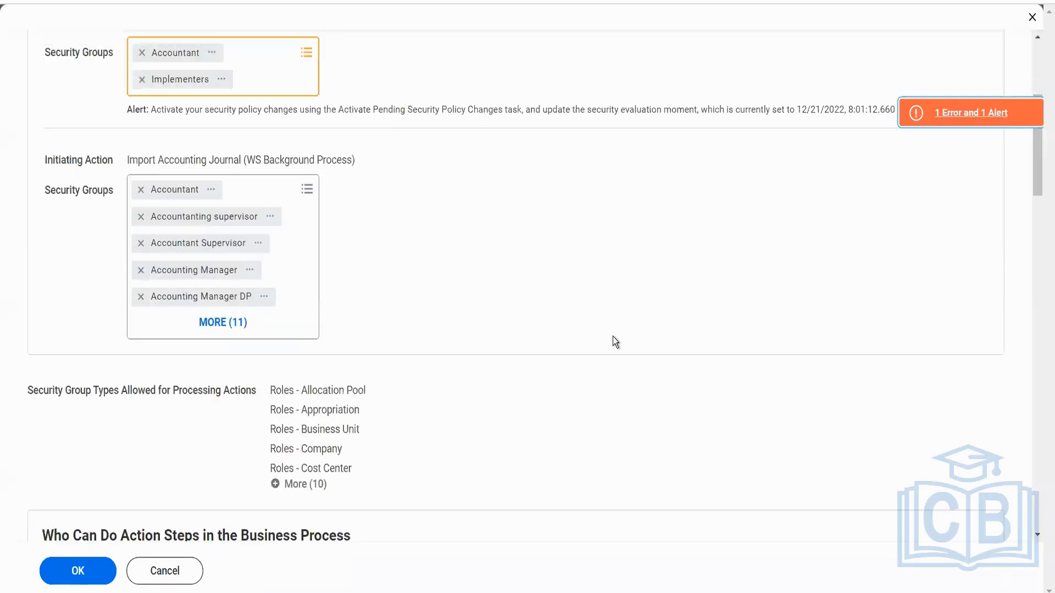
pyautogui.click(228, 323)
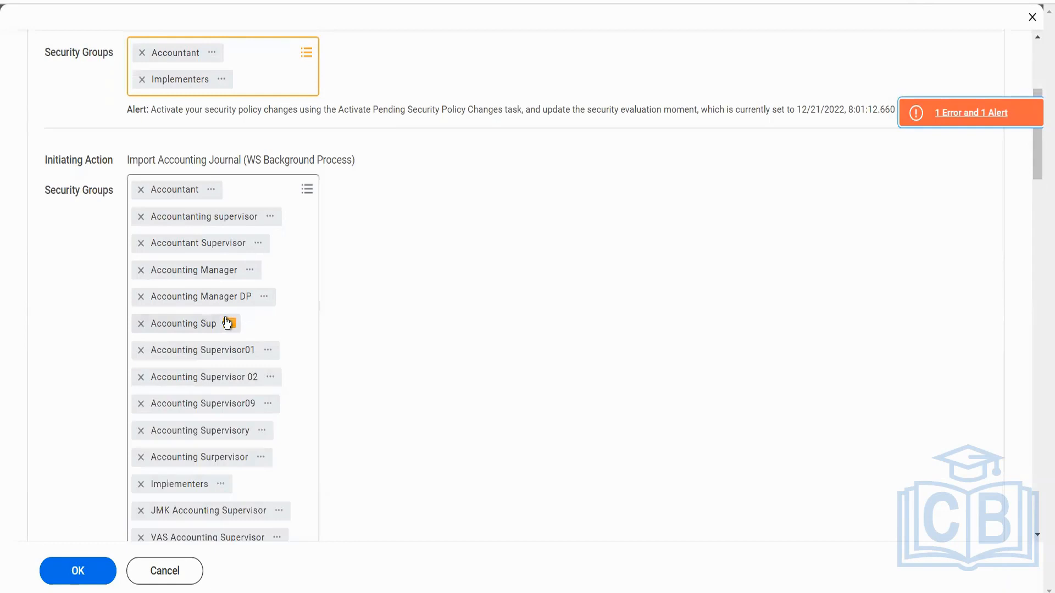
pyautogui.click(138, 219)
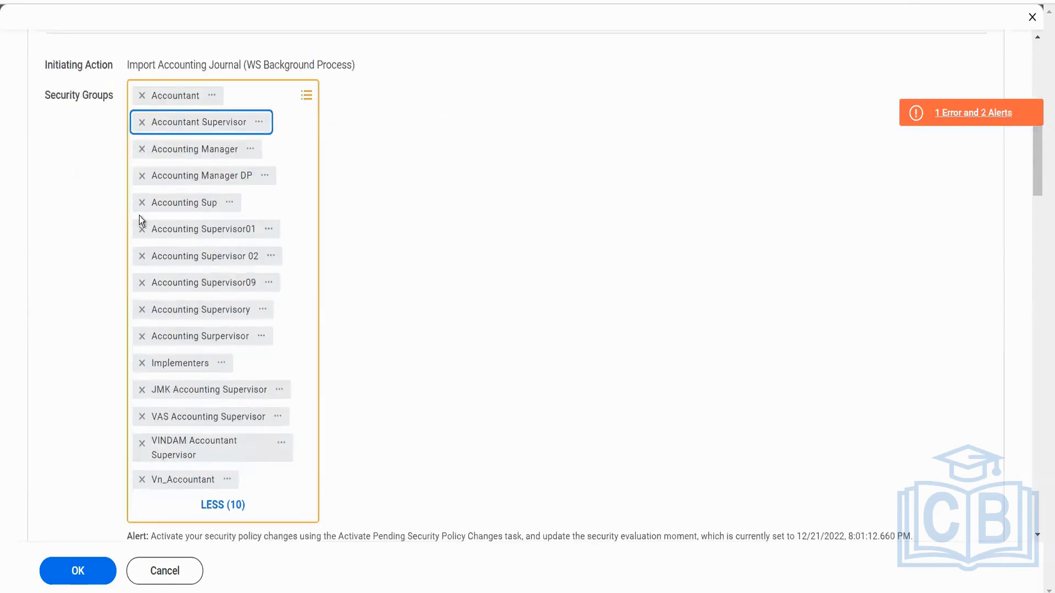
pyautogui.click(141, 125)
pyautogui.click(142, 126)
pyautogui.click(141, 126)
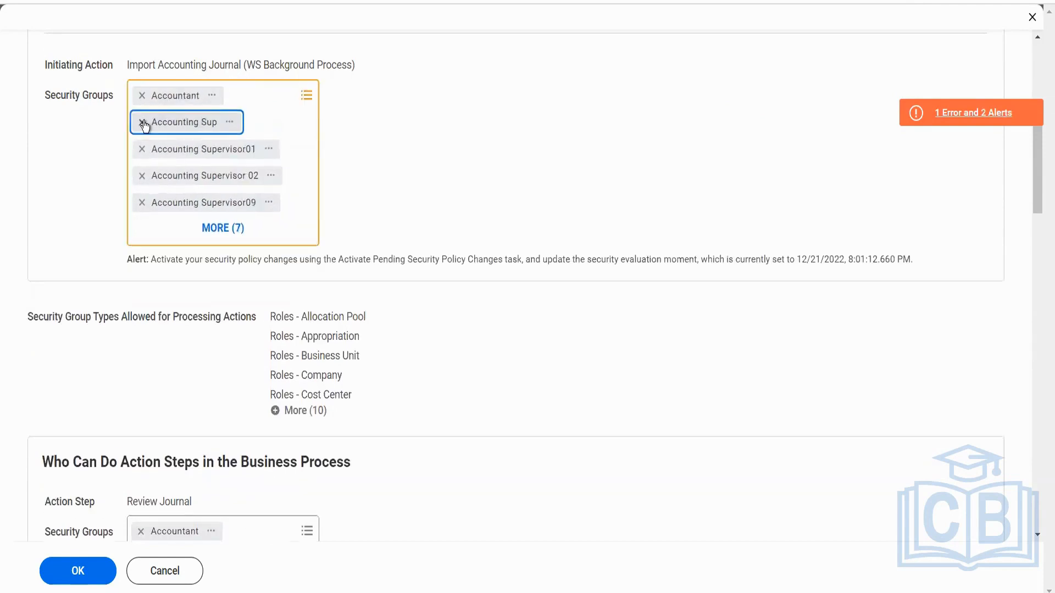
pyautogui.click(142, 126)
pyautogui.click(142, 126)
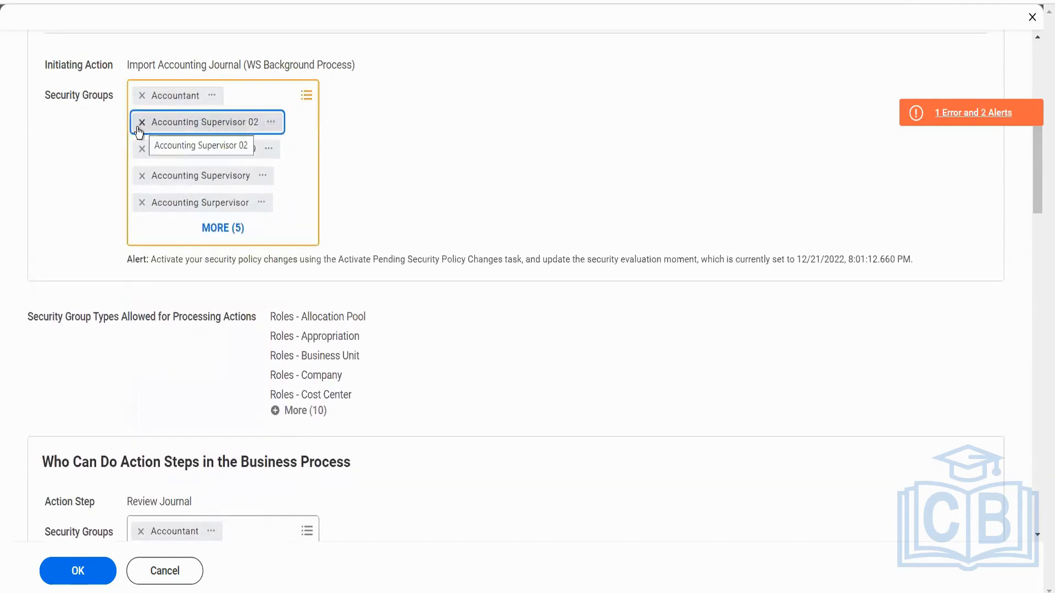
pyautogui.click(141, 124)
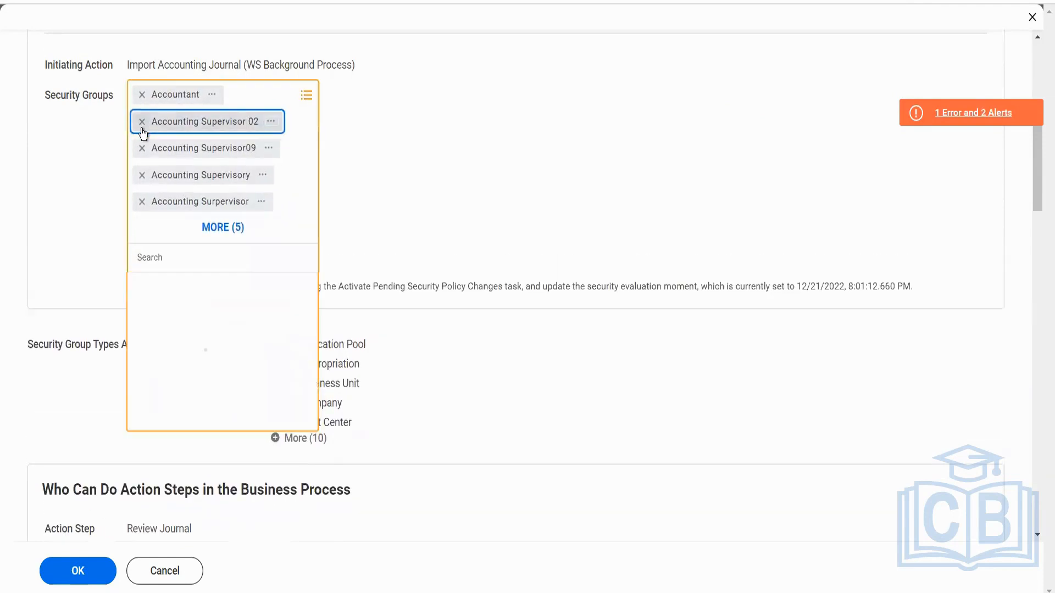
pyautogui.click(142, 126)
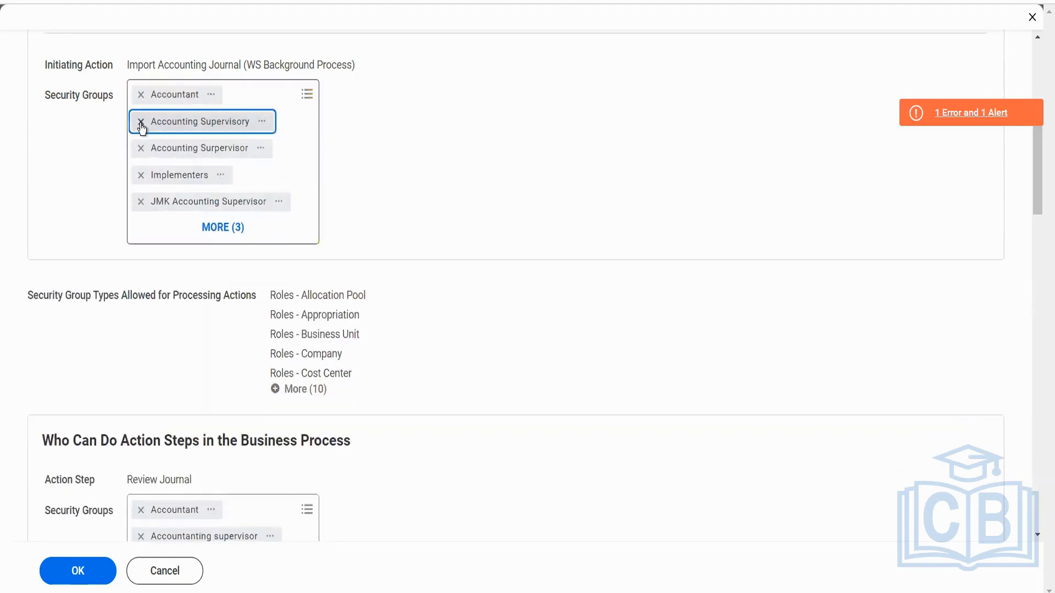
pyautogui.click(142, 126)
pyautogui.click(141, 126)
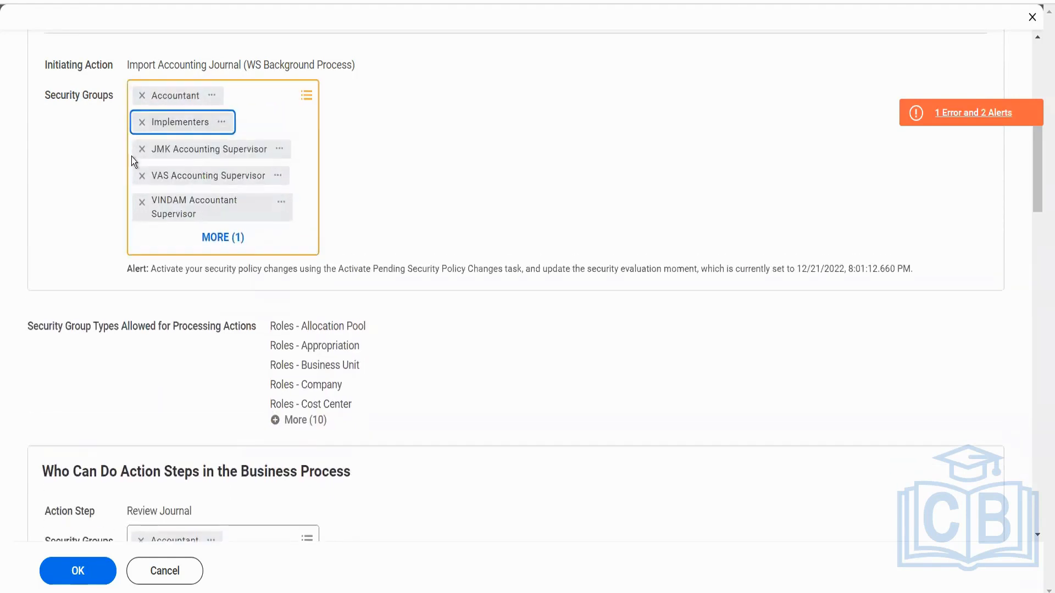
pyautogui.click(141, 150)
pyautogui.click(142, 150)
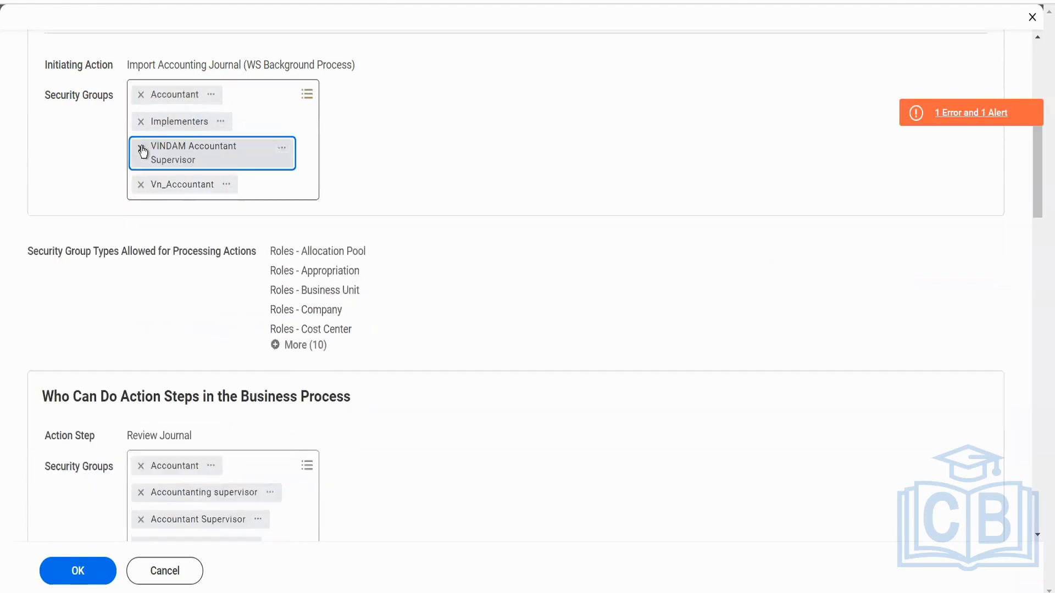
pyautogui.click(141, 149)
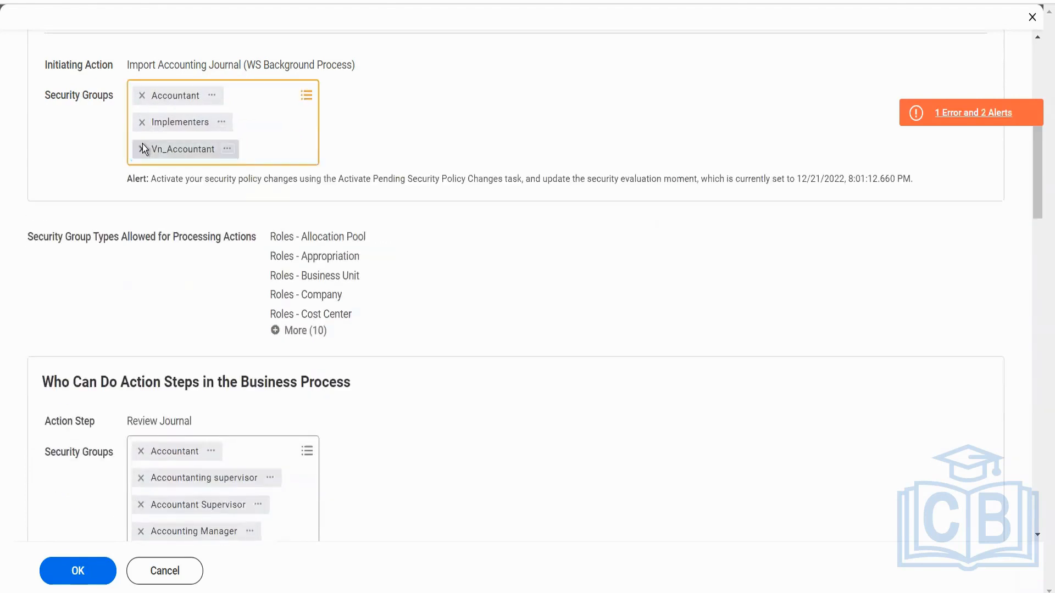
pyautogui.click(141, 148)
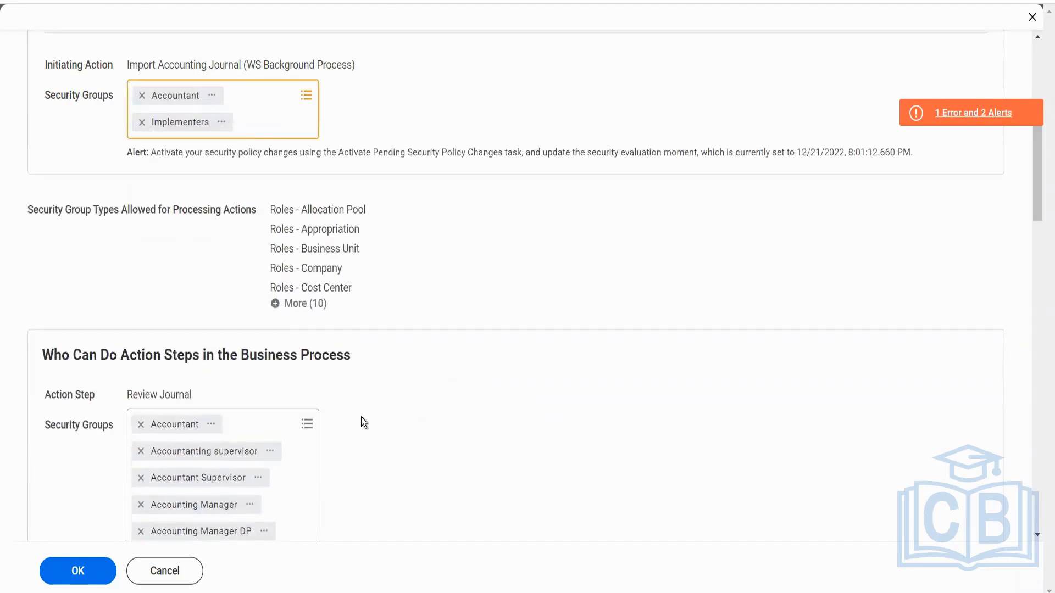
pyautogui.scroll(3, 361, 417)
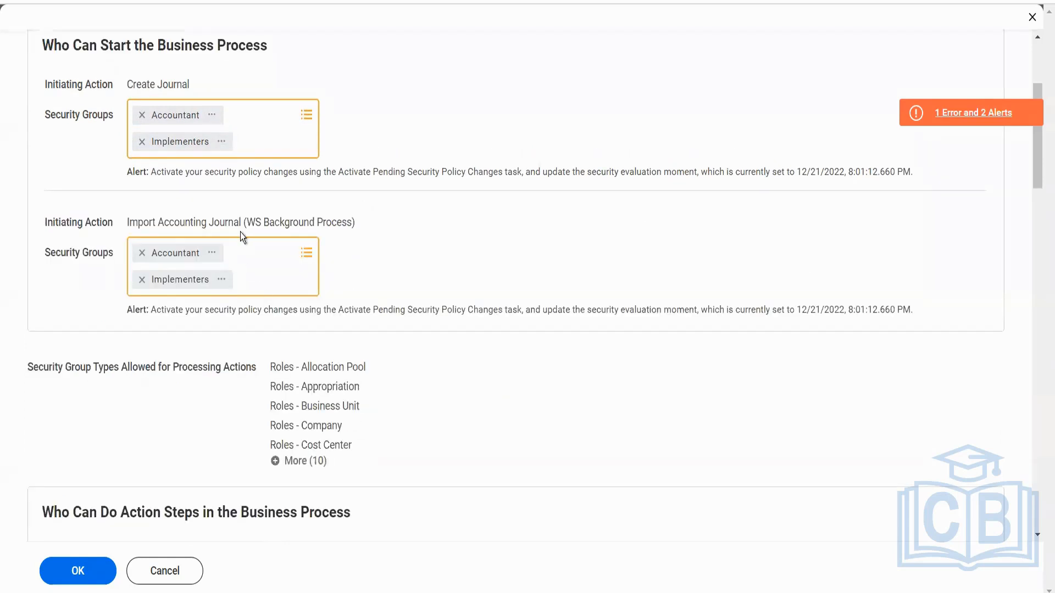
# Remove every security group except Accountant from the Review Journal action step.
pyautogui.scroll(-6, 240, 232)
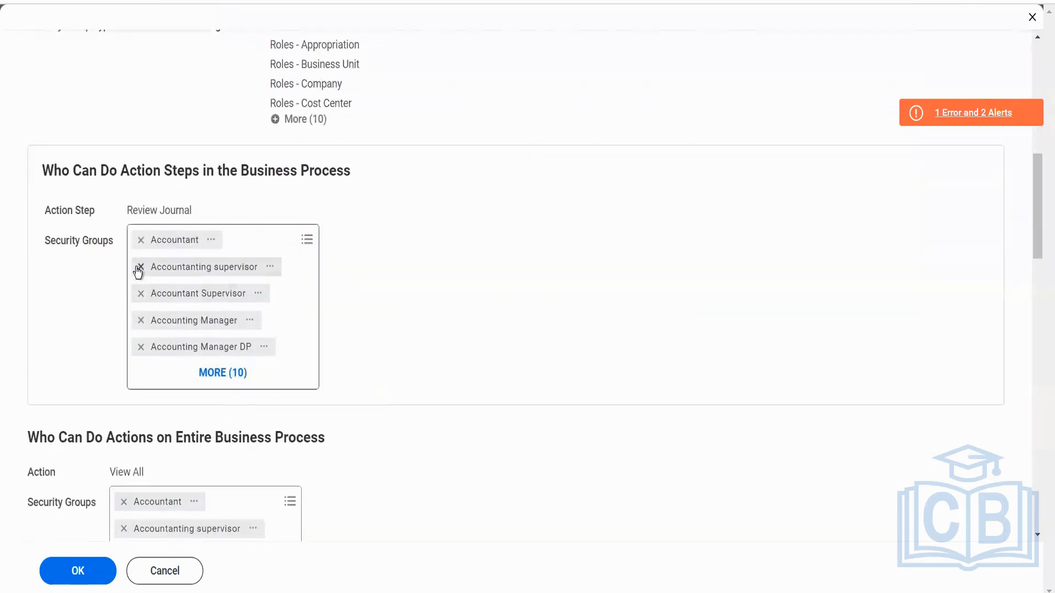
pyautogui.click(140, 267)
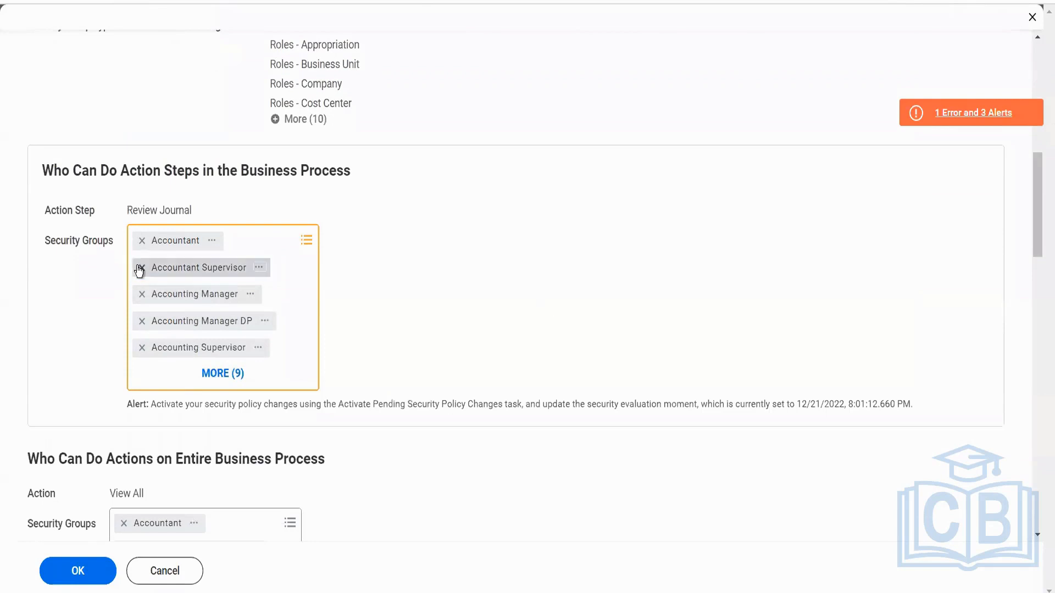
pyautogui.click(140, 268)
pyautogui.click(141, 268)
pyautogui.click(140, 268)
pyautogui.click(139, 269)
pyautogui.click(139, 268)
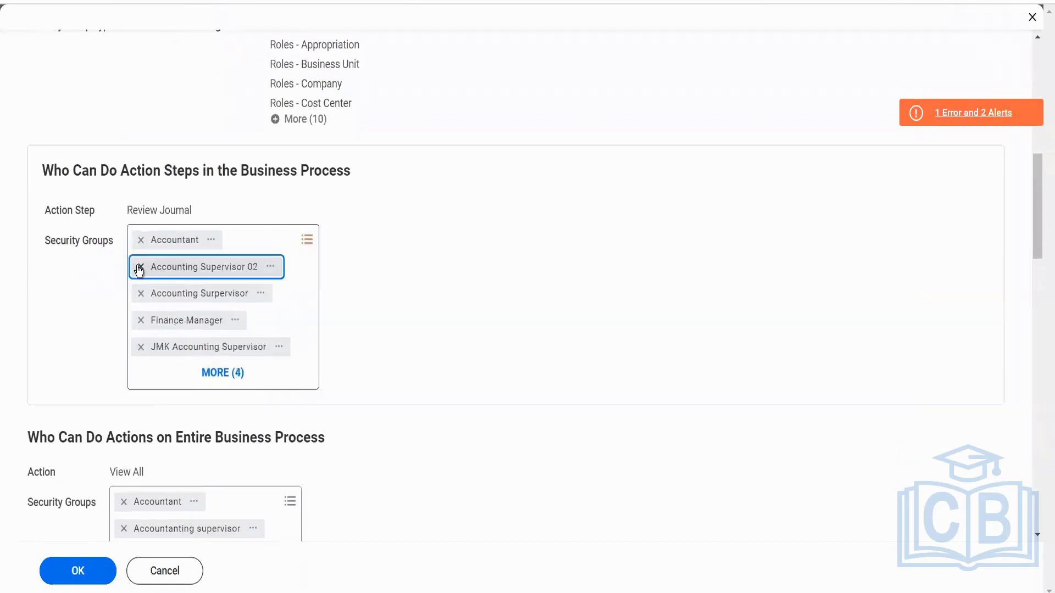
pyautogui.click(140, 268)
pyautogui.click(141, 268)
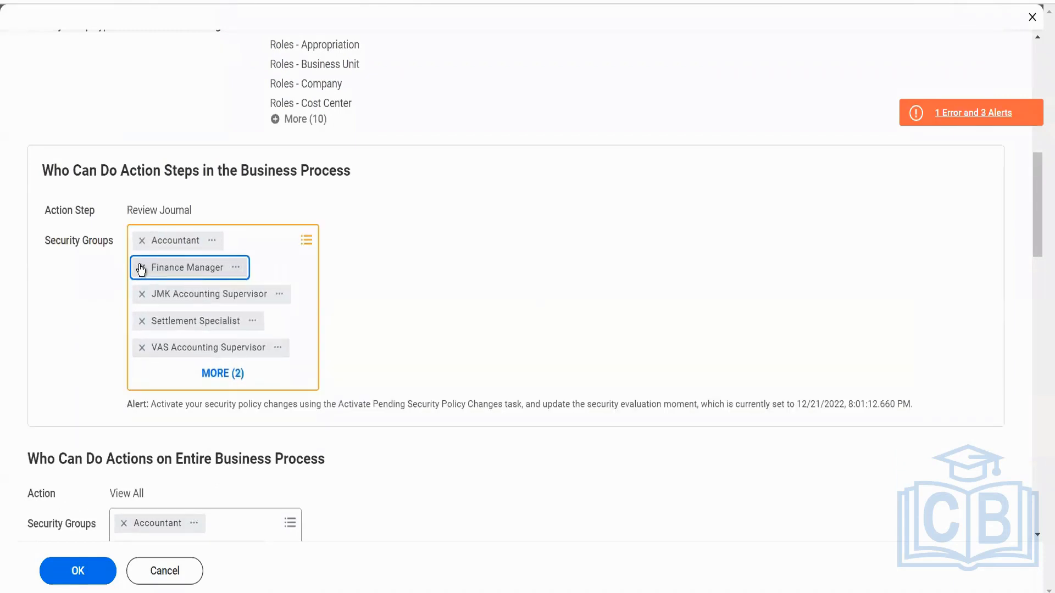
pyautogui.click(140, 268)
pyautogui.click(141, 268)
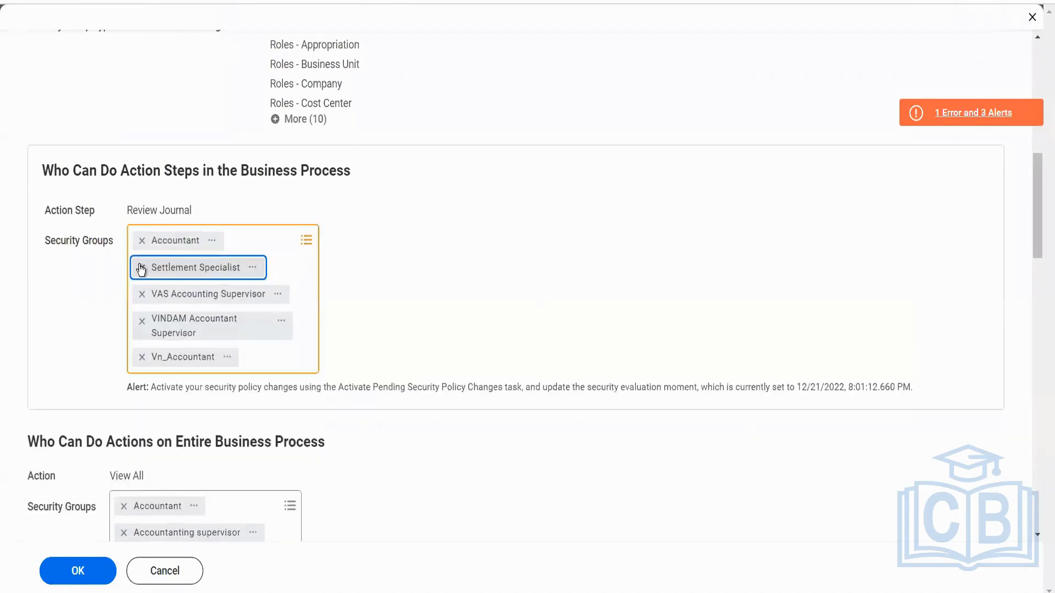
pyautogui.click(141, 268)
pyautogui.click(140, 268)
pyautogui.click(141, 268)
pyautogui.click(141, 269)
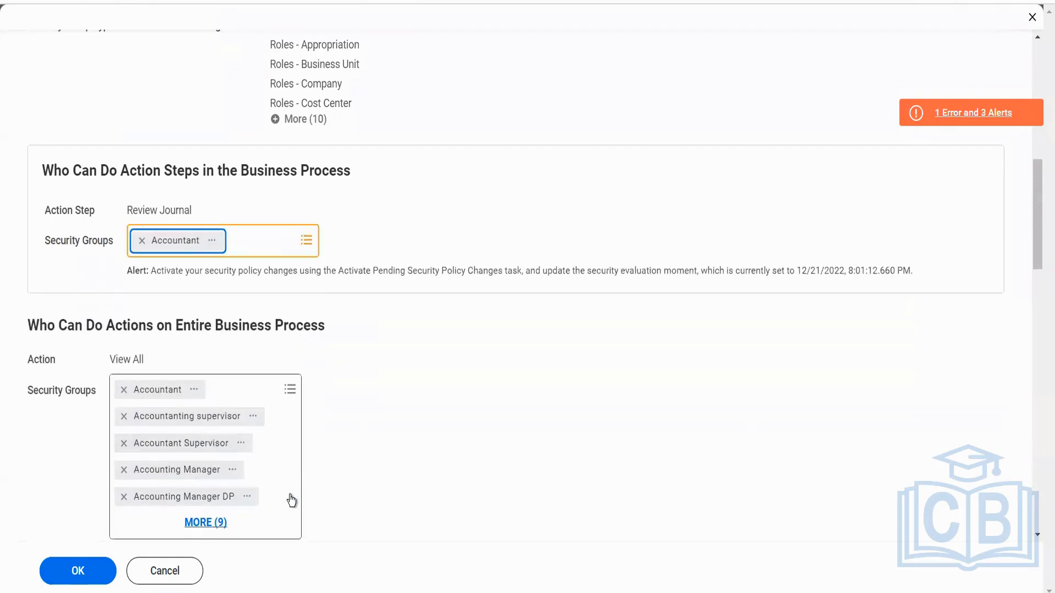
# Remove the Accounting Manager DP security group from the Correct action and check the remaining actions on the entire business process.
pyautogui.scroll(-4, 403, 443)
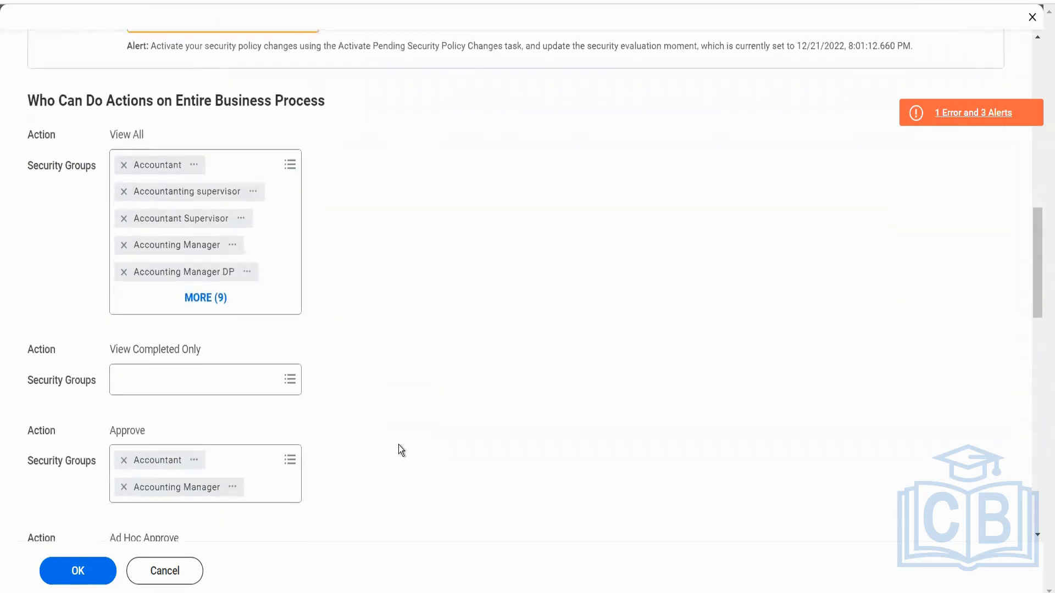
pyautogui.scroll(-4, 398, 444)
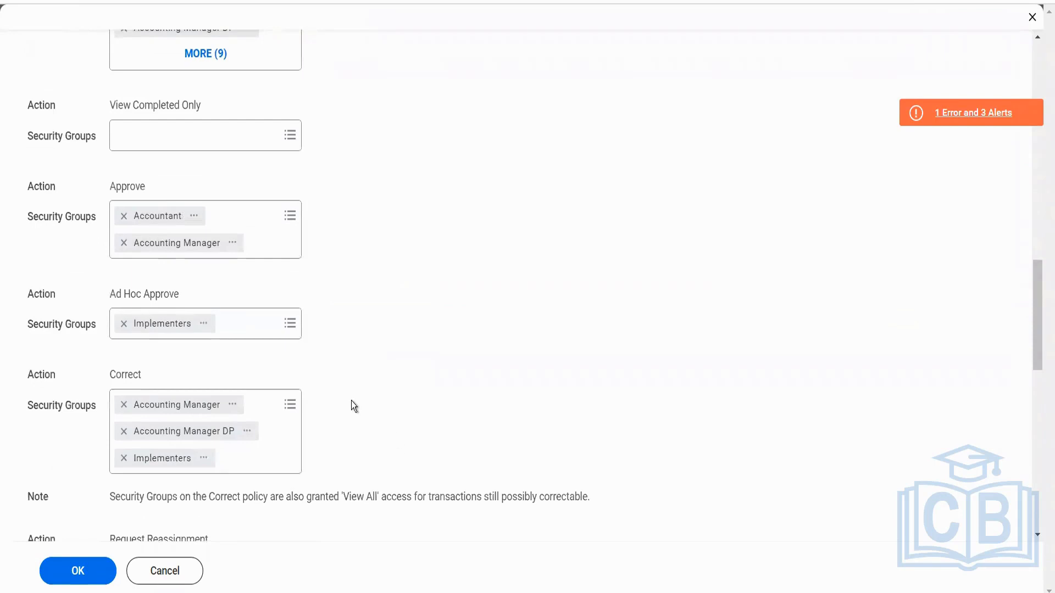
pyautogui.scroll(-1, 228, 452)
pyautogui.click(124, 401)
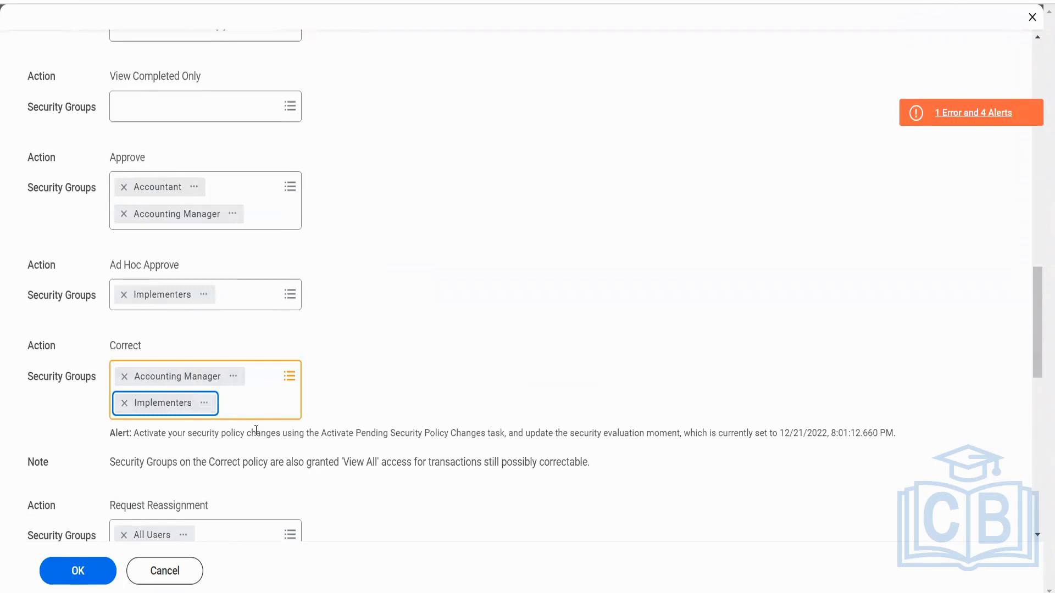
pyautogui.scroll(-5, 256, 431)
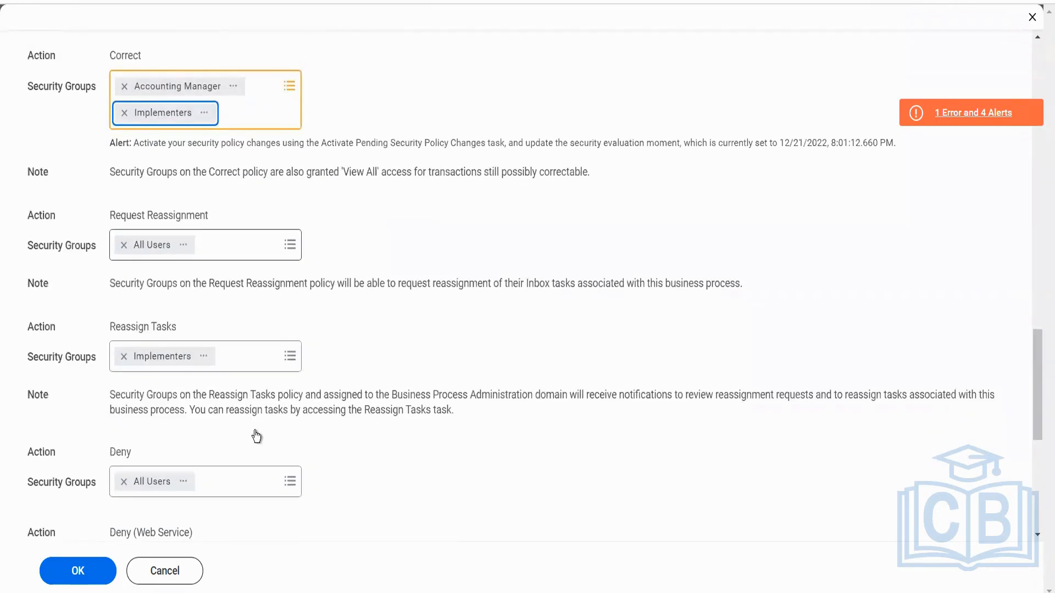
pyautogui.scroll(-3, 256, 435)
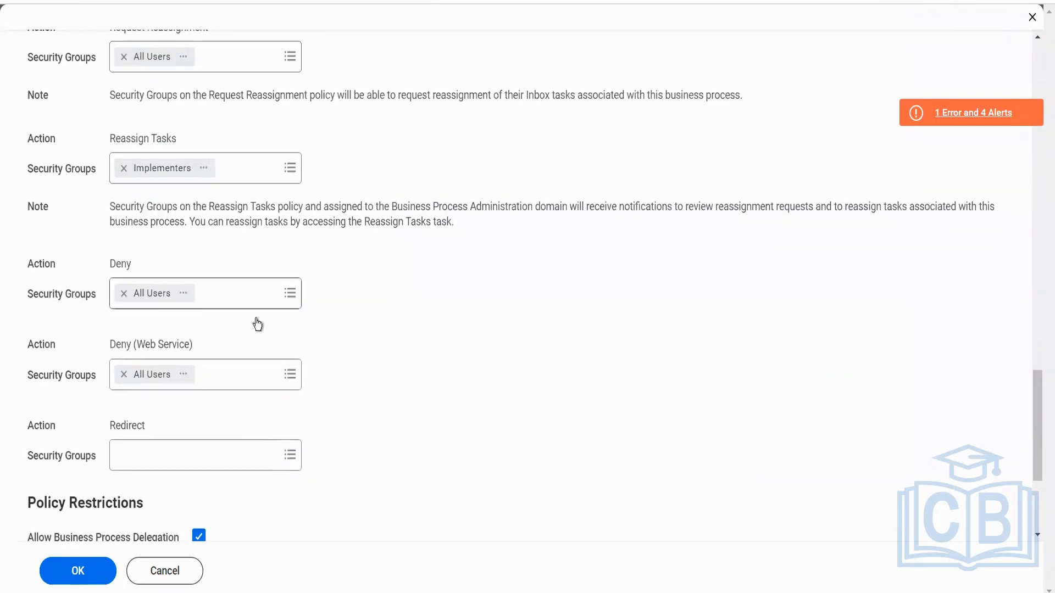
# Remove every security group except Accountant and Implementers from the View All action on the entire business process.
pyautogui.scroll(-4, 244, 357)
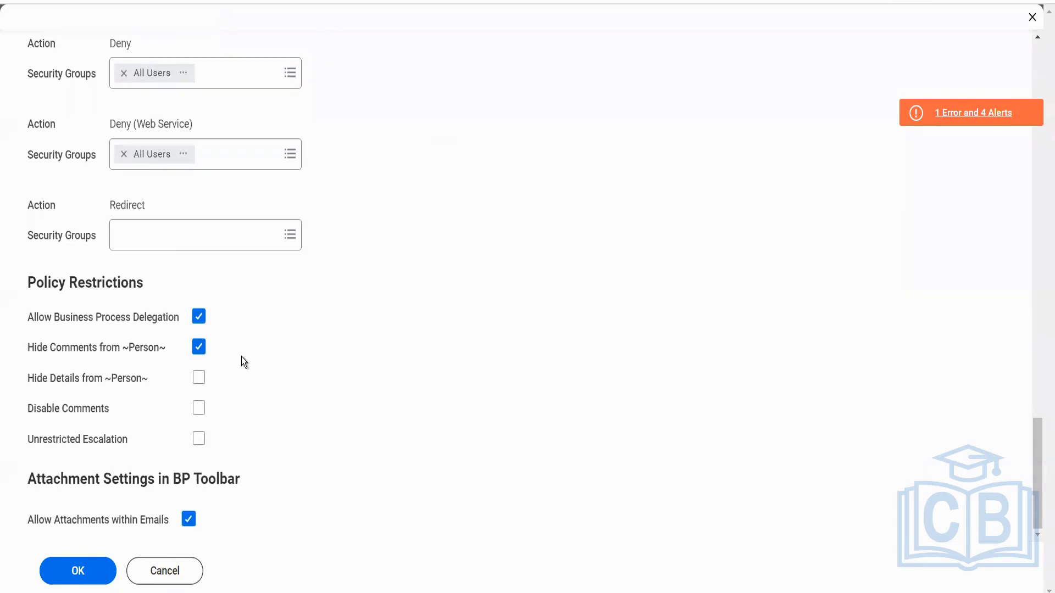
pyautogui.scroll(15, 242, 357)
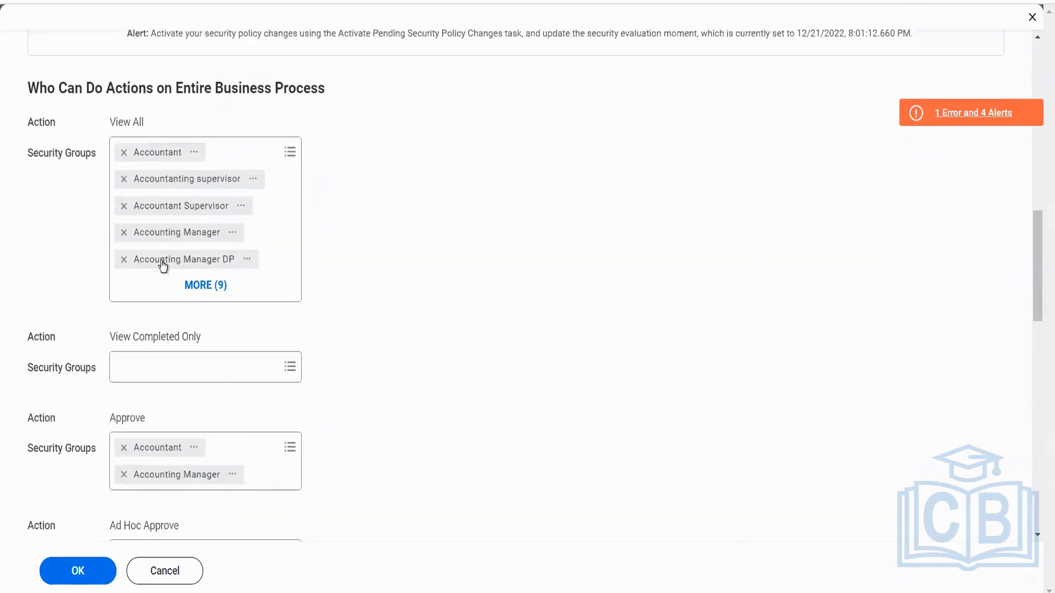
pyautogui.click(124, 180)
pyautogui.click(124, 179)
pyautogui.click(123, 180)
pyautogui.click(123, 181)
pyautogui.click(124, 180)
pyautogui.click(124, 181)
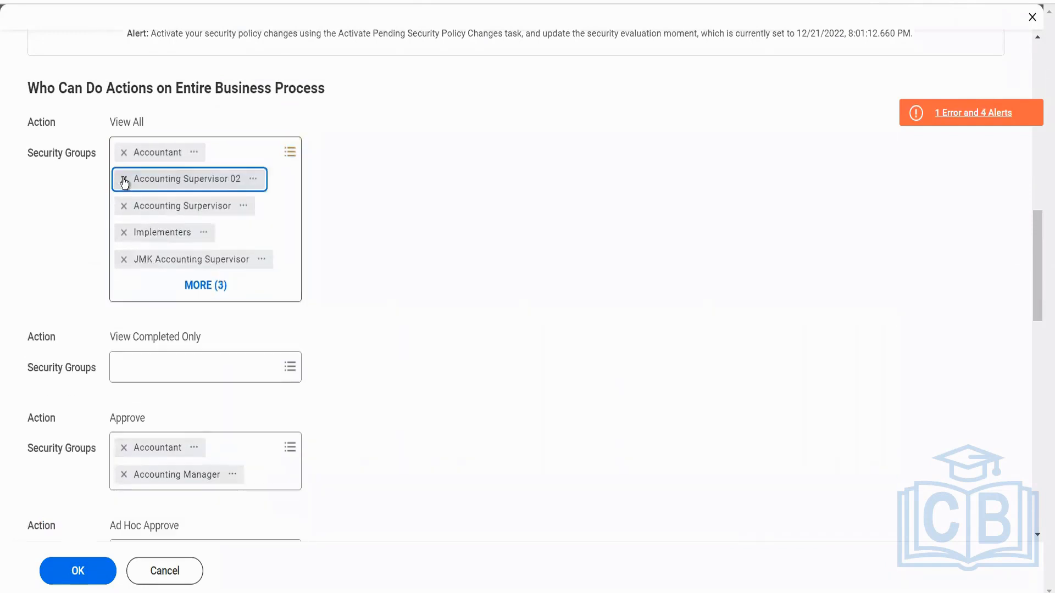
pyautogui.click(124, 181)
pyautogui.click(124, 180)
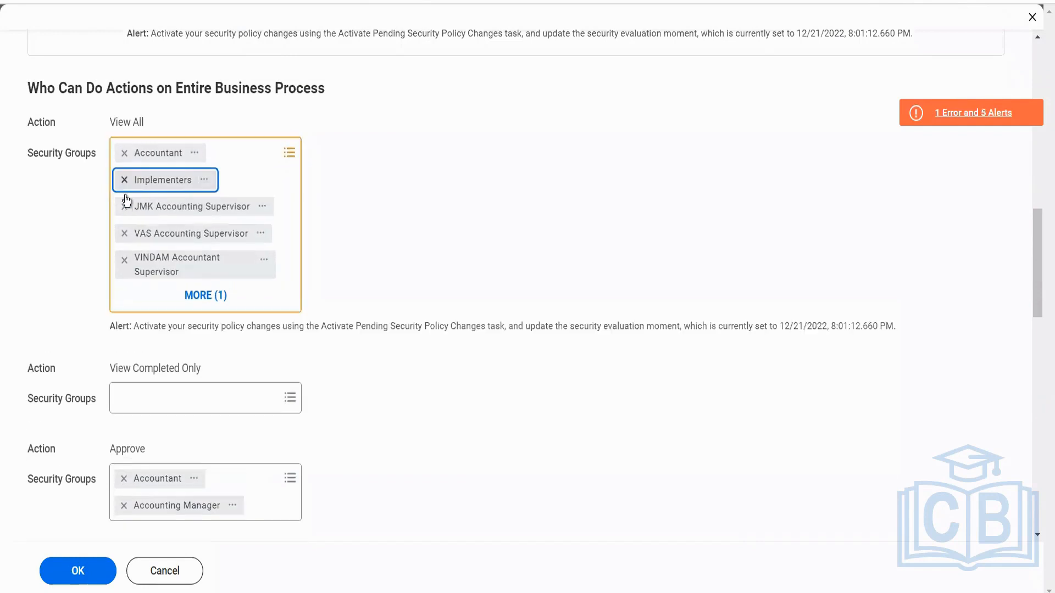
pyautogui.click(124, 207)
pyautogui.click(124, 206)
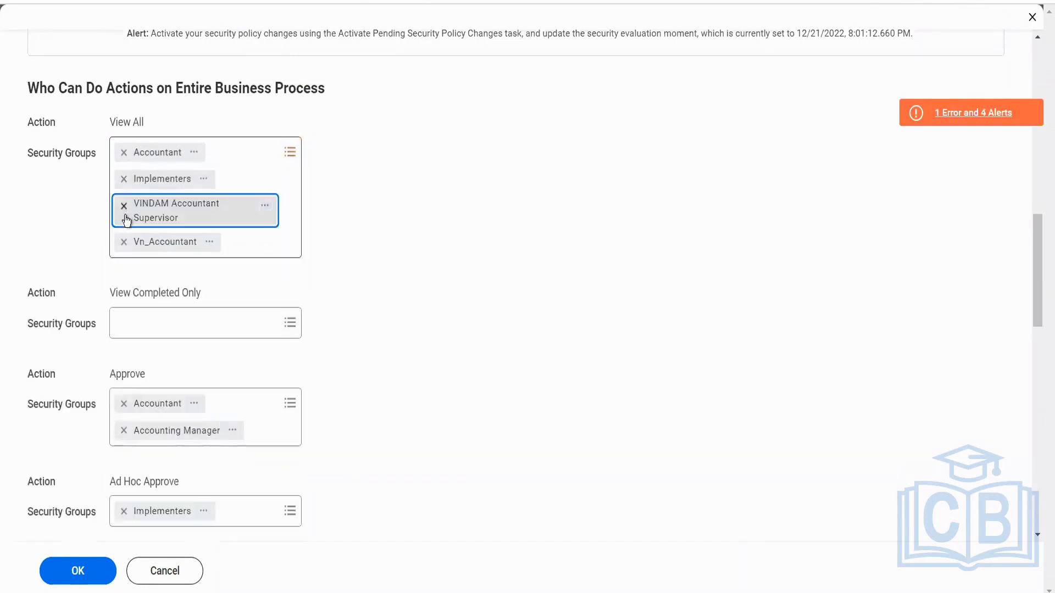
pyautogui.click(124, 207)
pyautogui.click(124, 206)
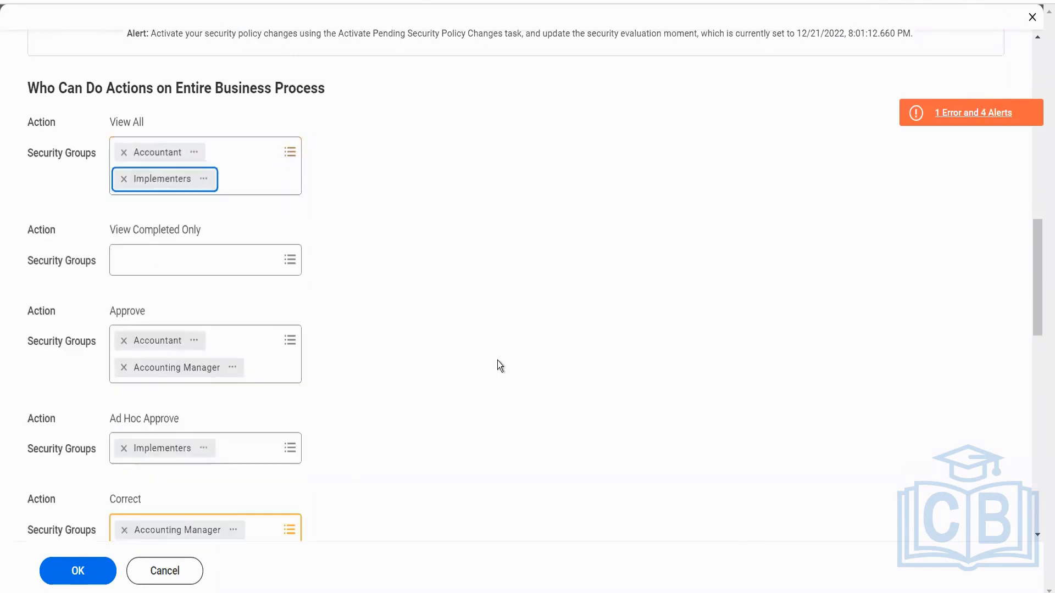
# Save the Accounting Journal Event security policy changes and check the page's error details.
pyautogui.scroll(10, 421, 376)
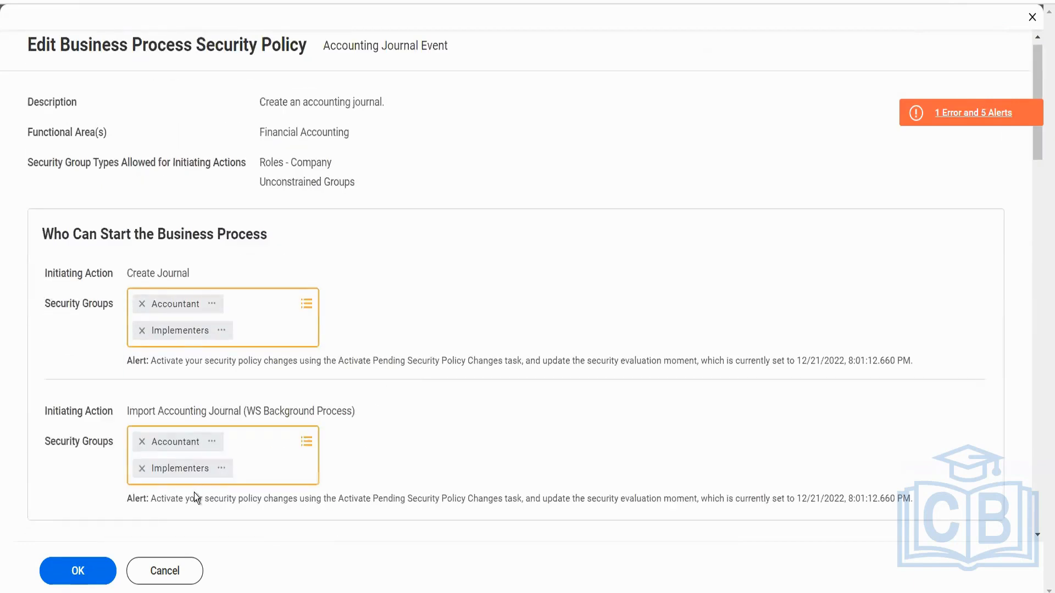
pyautogui.click(76, 571)
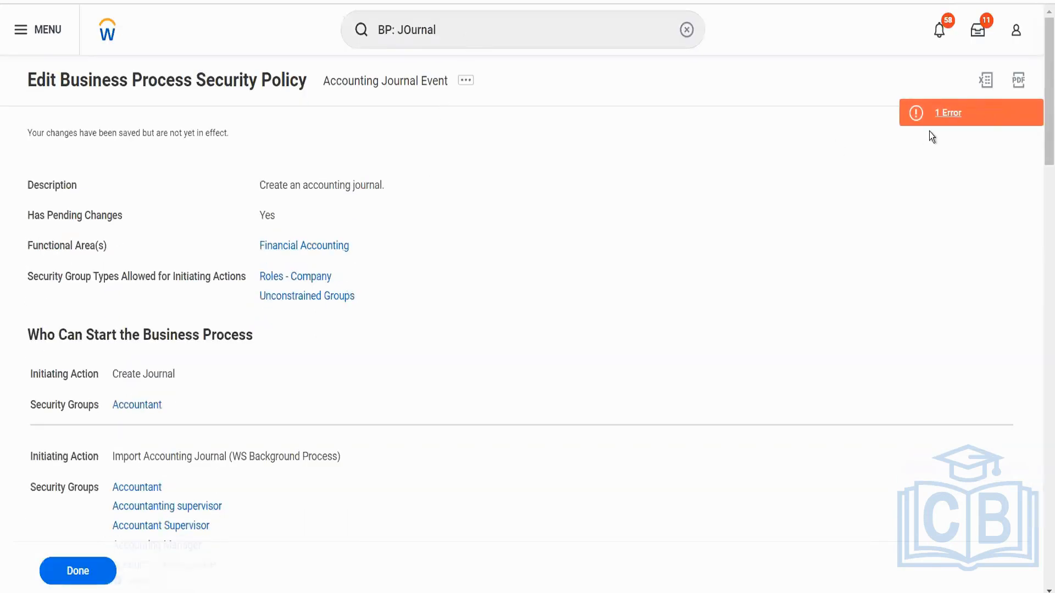
pyautogui.click(942, 114)
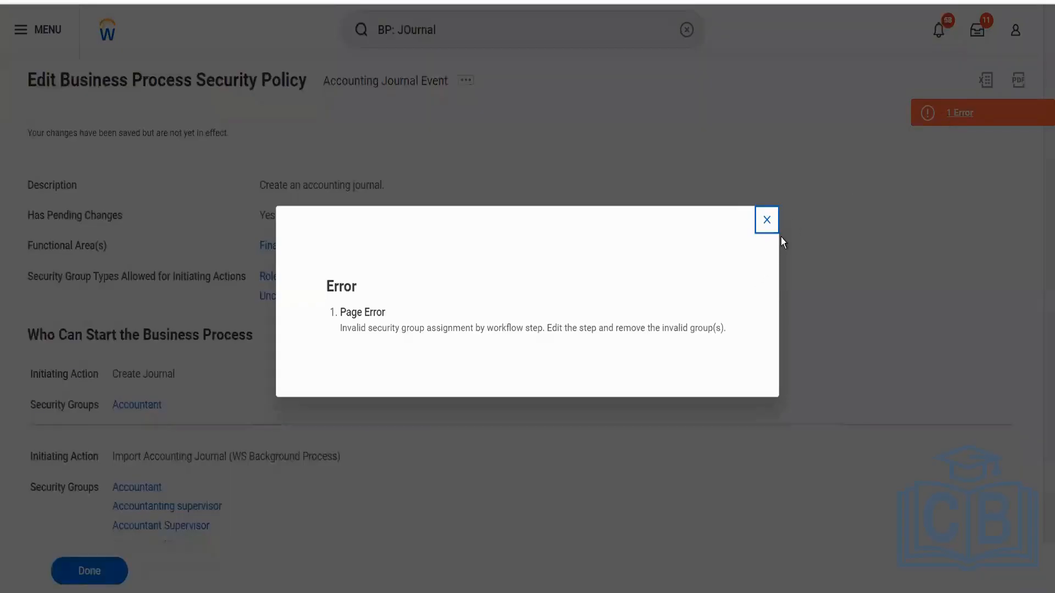
pyautogui.click(767, 220)
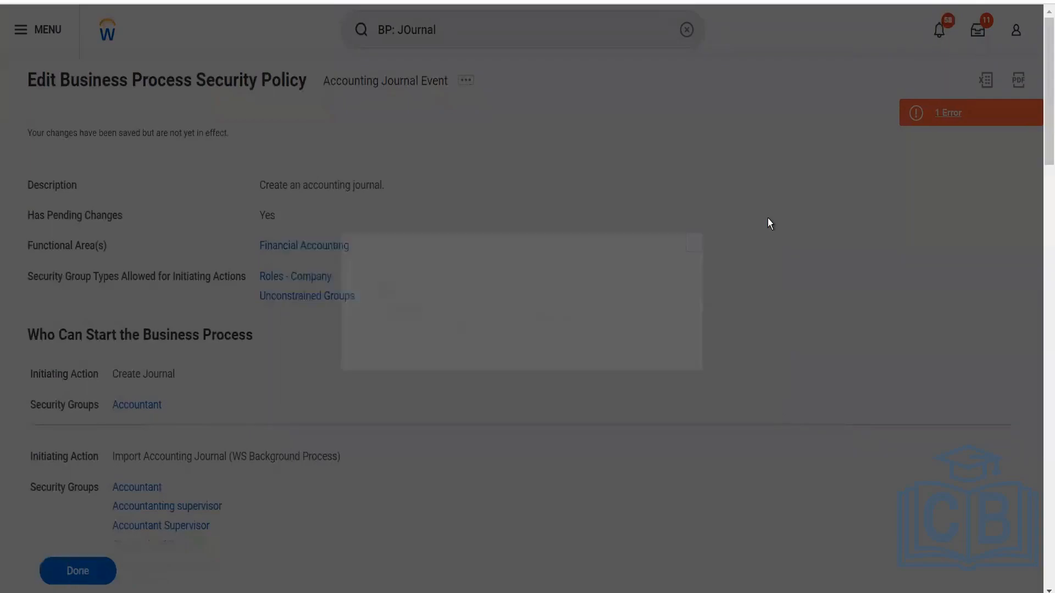
# Activate the pending security policy changes with the comment "adfs" and confirm the activation.
pyautogui.click(517, 40)
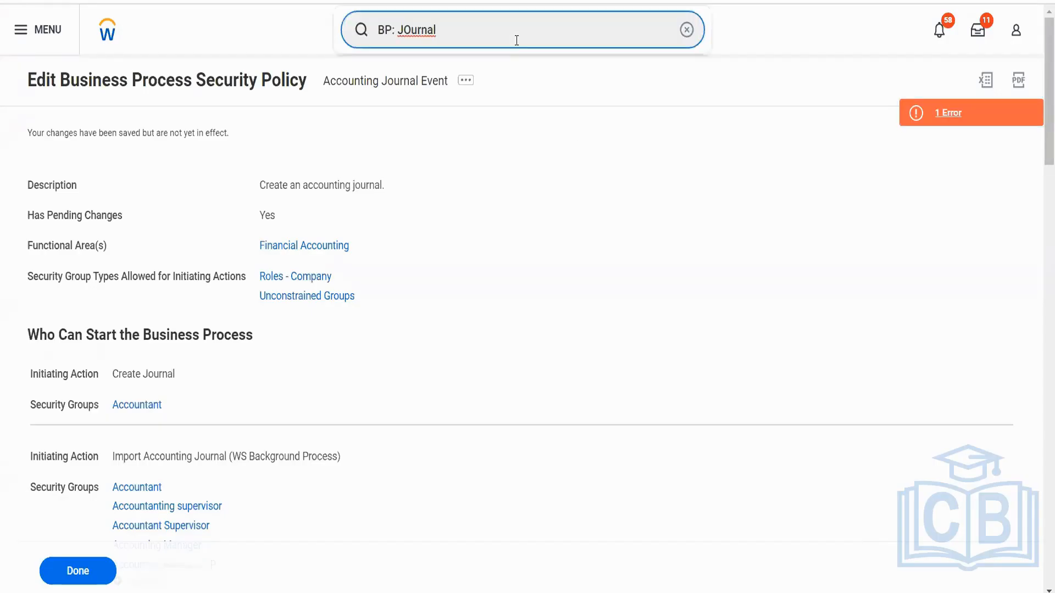
pyautogui.write('act pen sec')
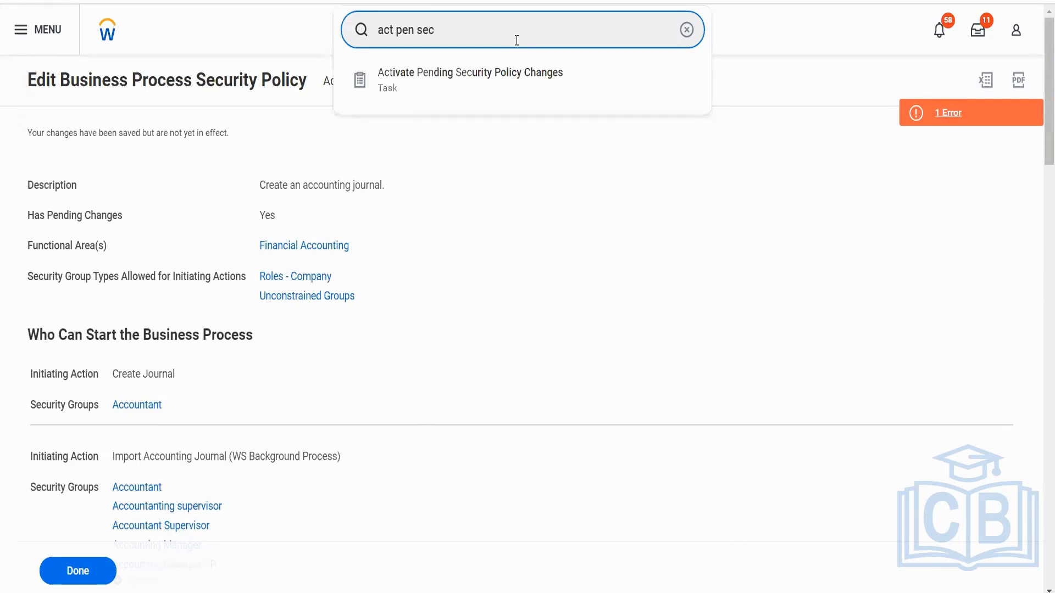
pyautogui.press('Return')
pyautogui.click(369, 312)
pyautogui.write('adfs')
pyautogui.click(107, 571)
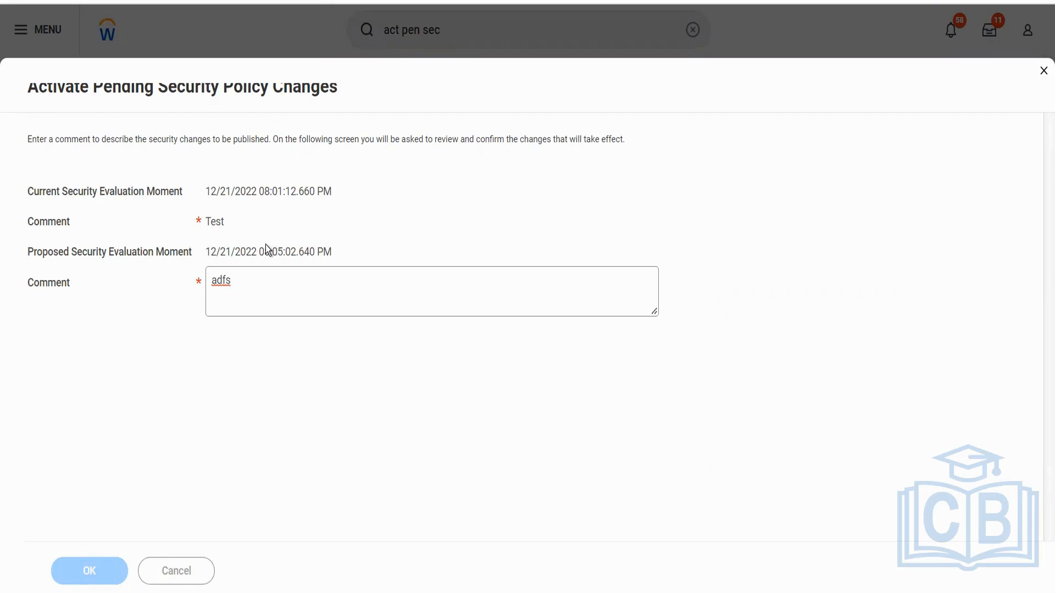
pyautogui.click(211, 283)
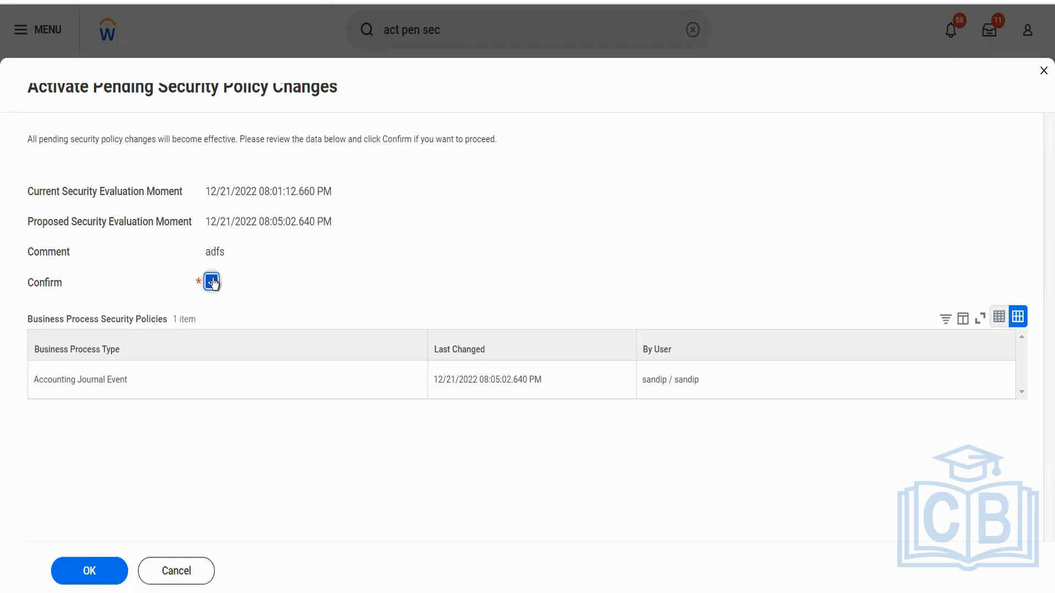
pyautogui.click(104, 582)
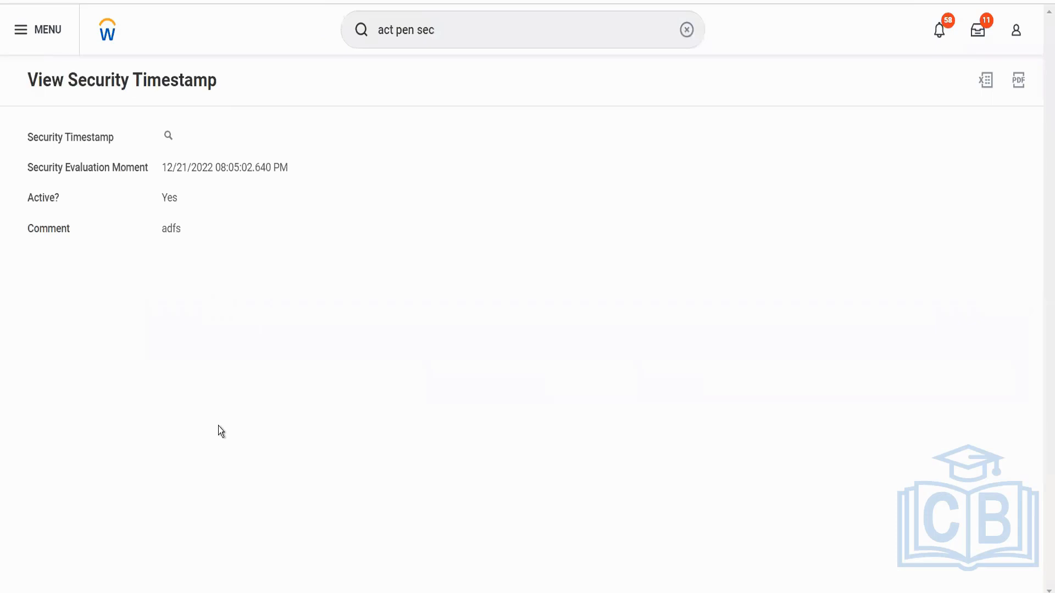
# Open the Accounting Journal Event definition for BGC Blinkit Grocery Delivery and examine its security group restrictions.
pyautogui.click(451, 35)
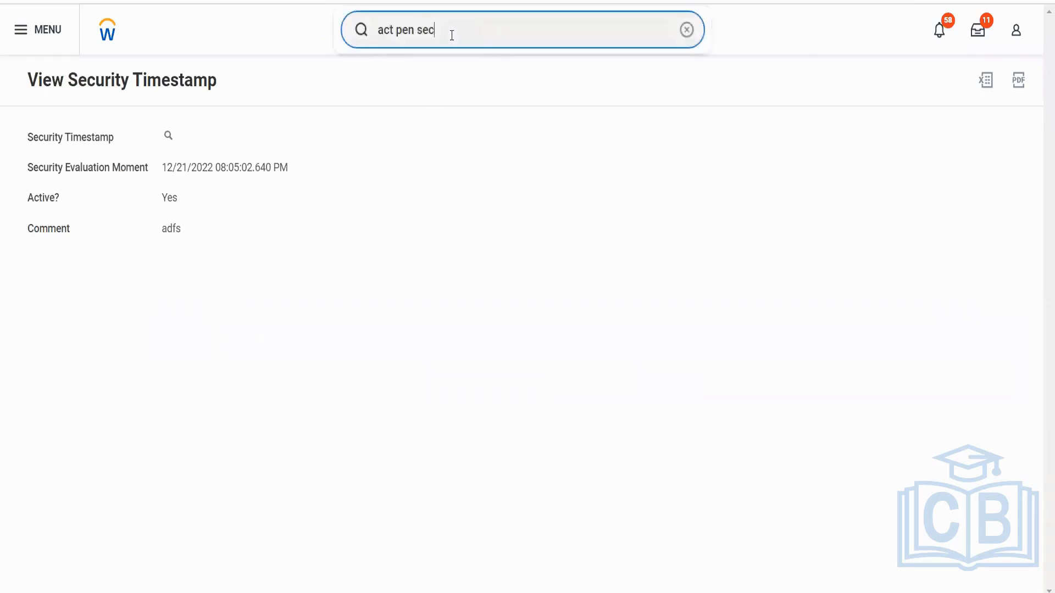
pyautogui.hotkey('ctrl', 'a')
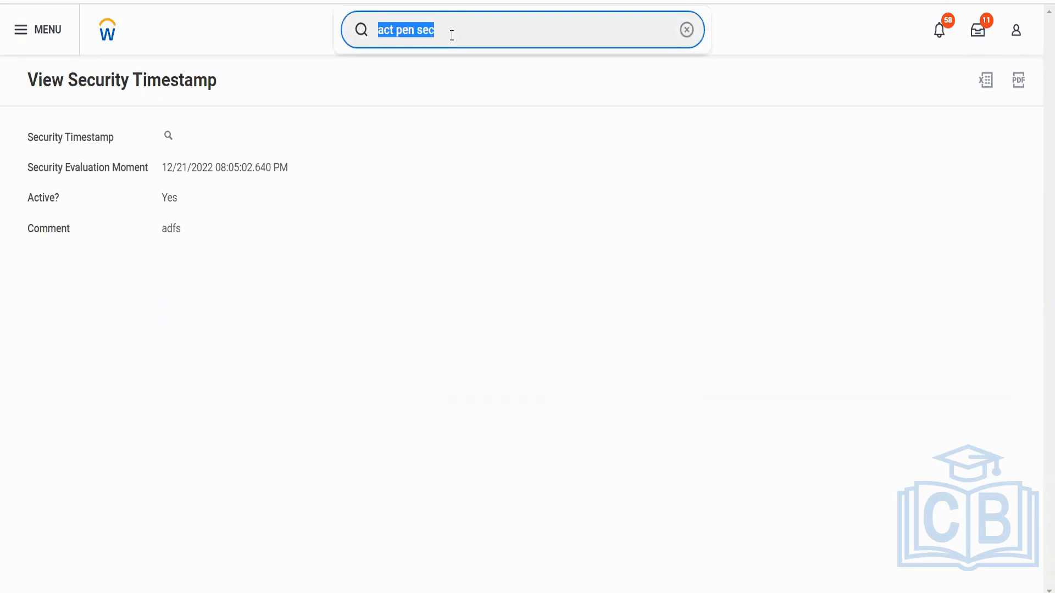
pyautogui.write('BP: ')
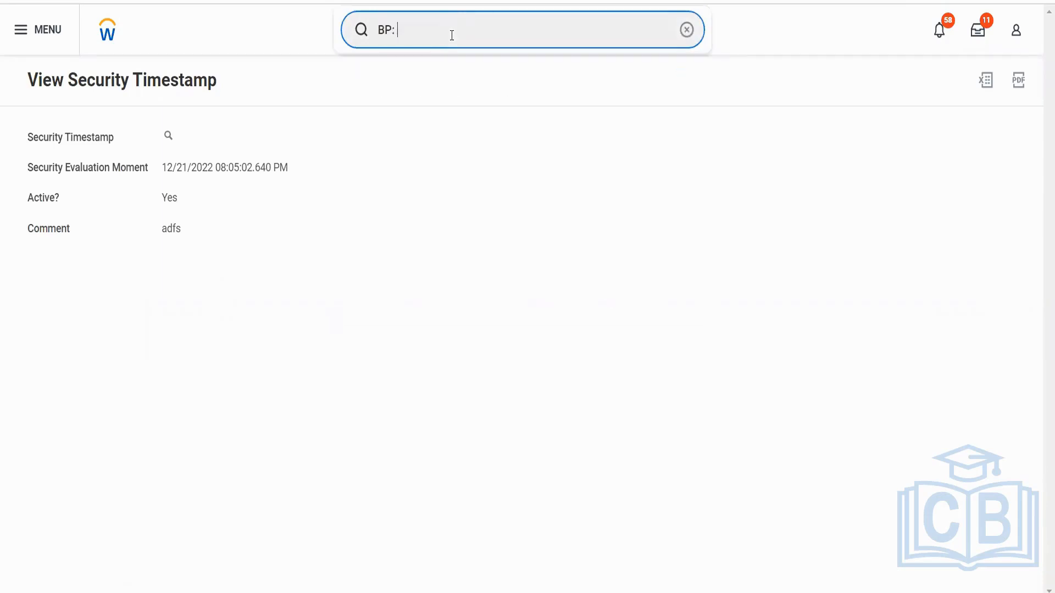
pyautogui.write('acc journal')
pyautogui.click(490, 287)
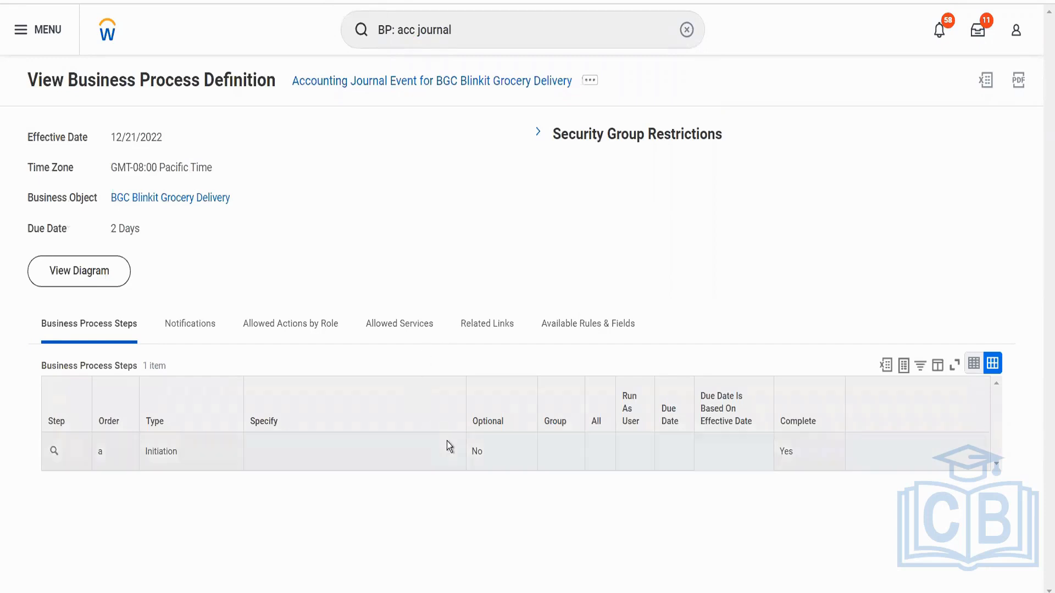
pyautogui.click(538, 132)
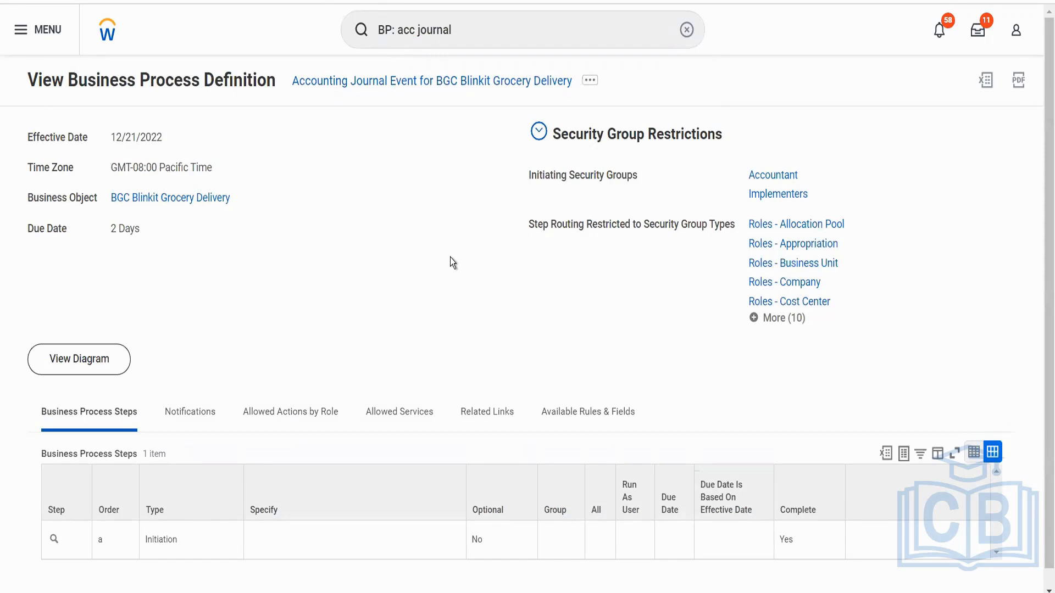
# Open the Implementers security group and review its full member list.
pyautogui.click(764, 203)
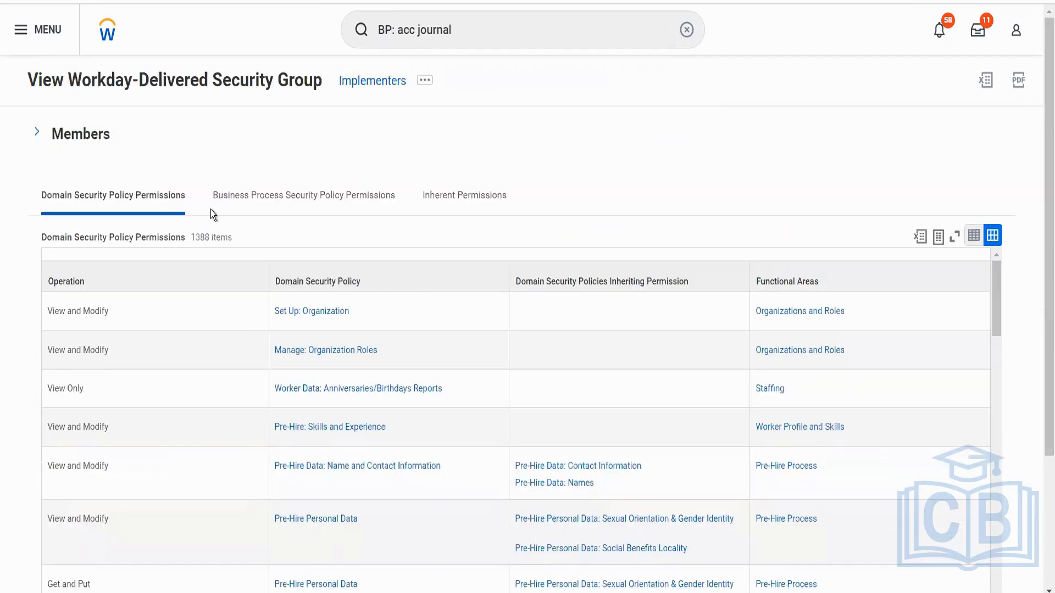
pyautogui.click(81, 134)
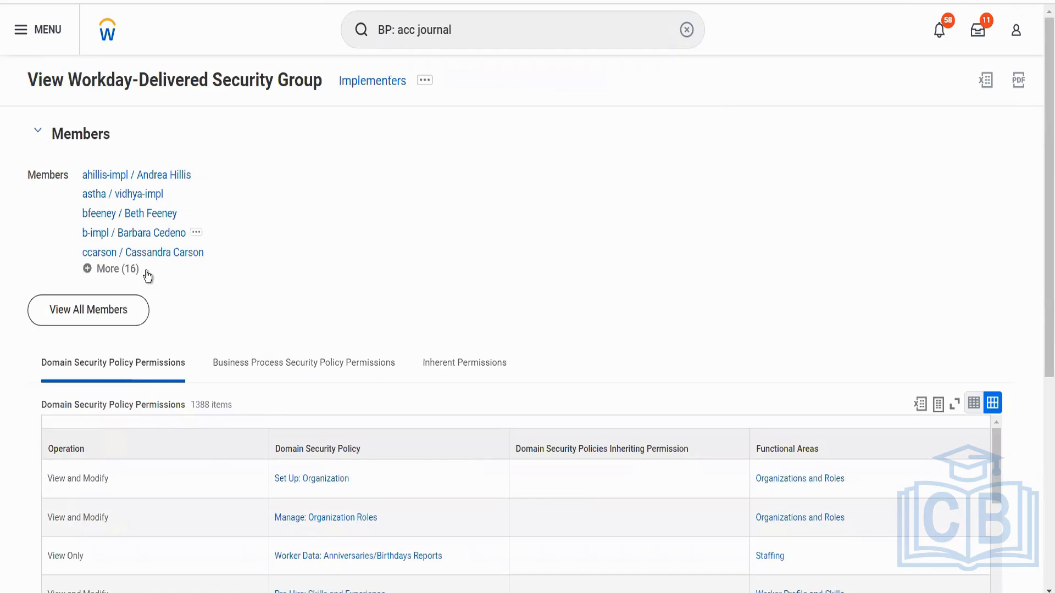
pyautogui.click(128, 272)
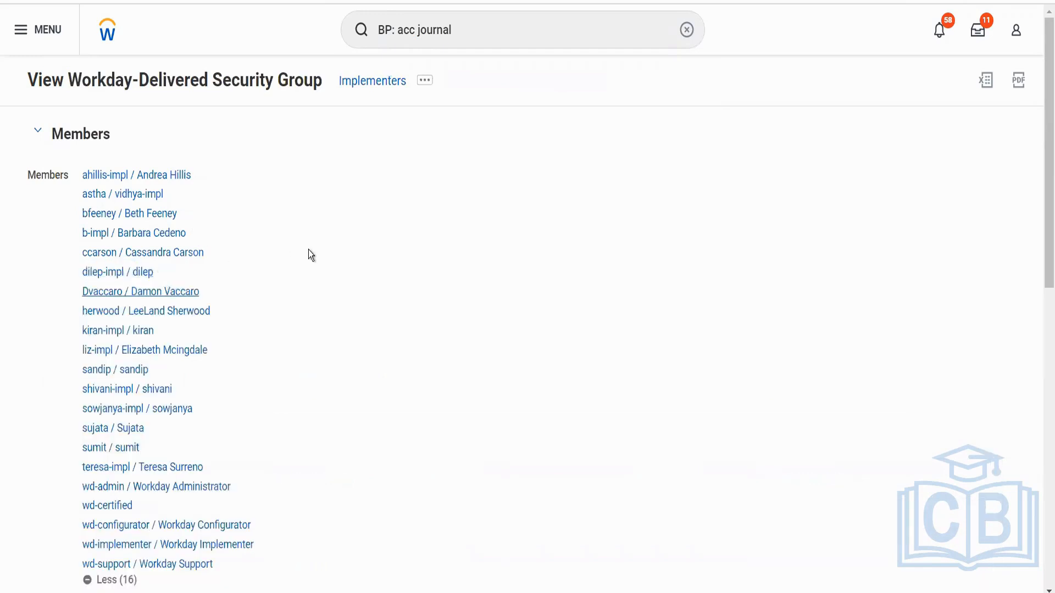
pyautogui.scroll(-2, 308, 249)
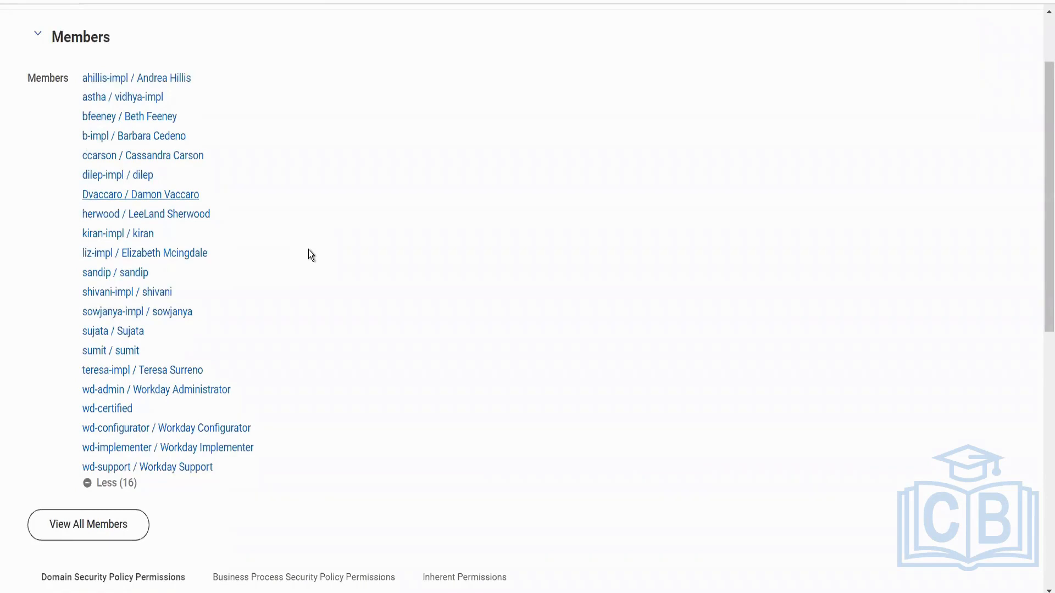
pyautogui.scroll(2, 308, 254)
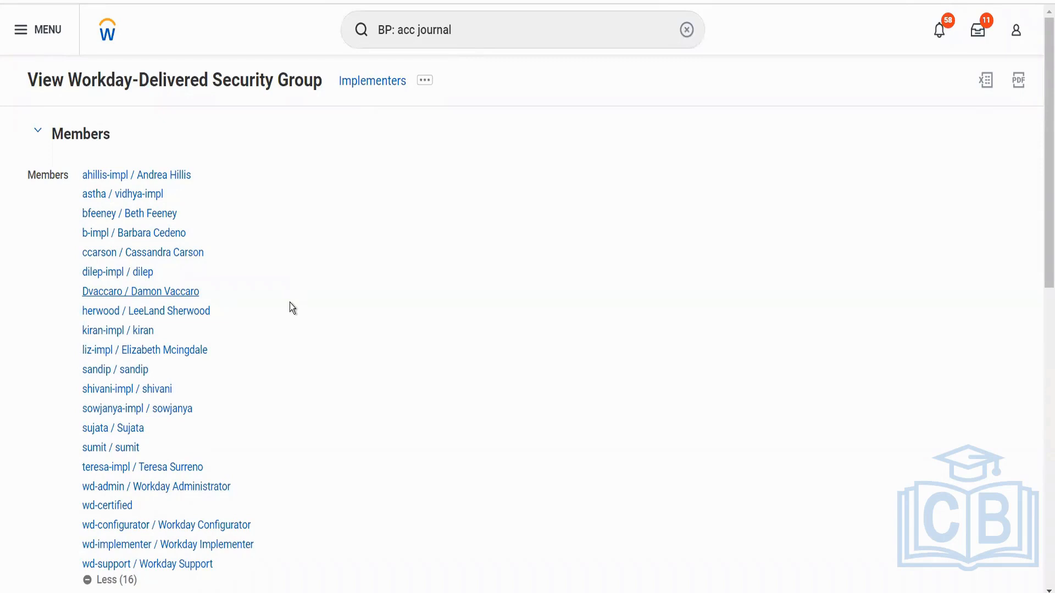
# Search for "cr journal" and open the Create Journal task.
pyautogui.click(453, 29)
pyautogui.hotkey('ctrl', 'a')
pyautogui.write('c')
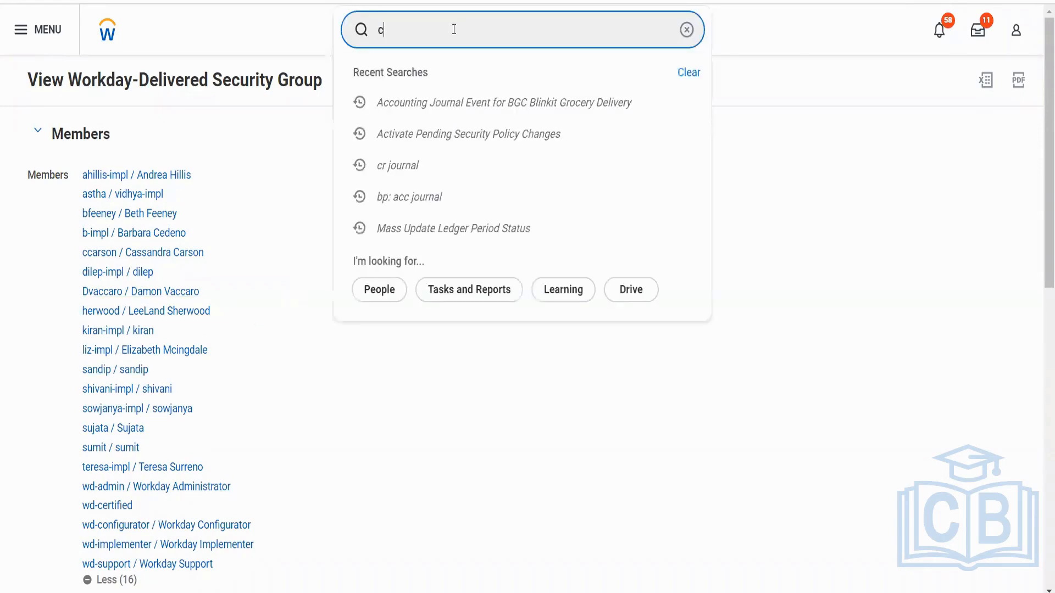
pyautogui.write('r journal')
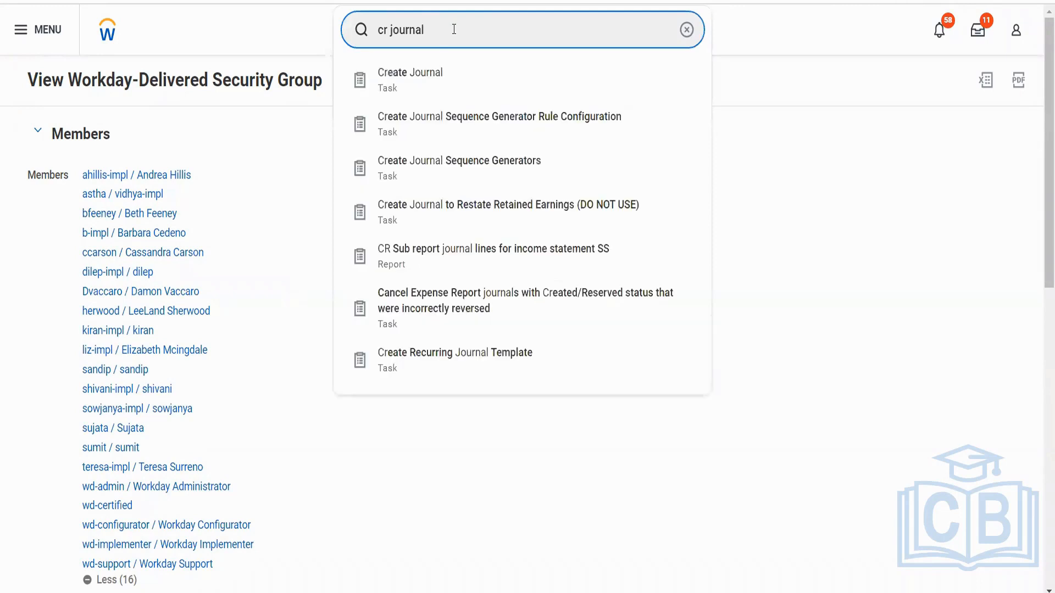
pyautogui.click(438, 72)
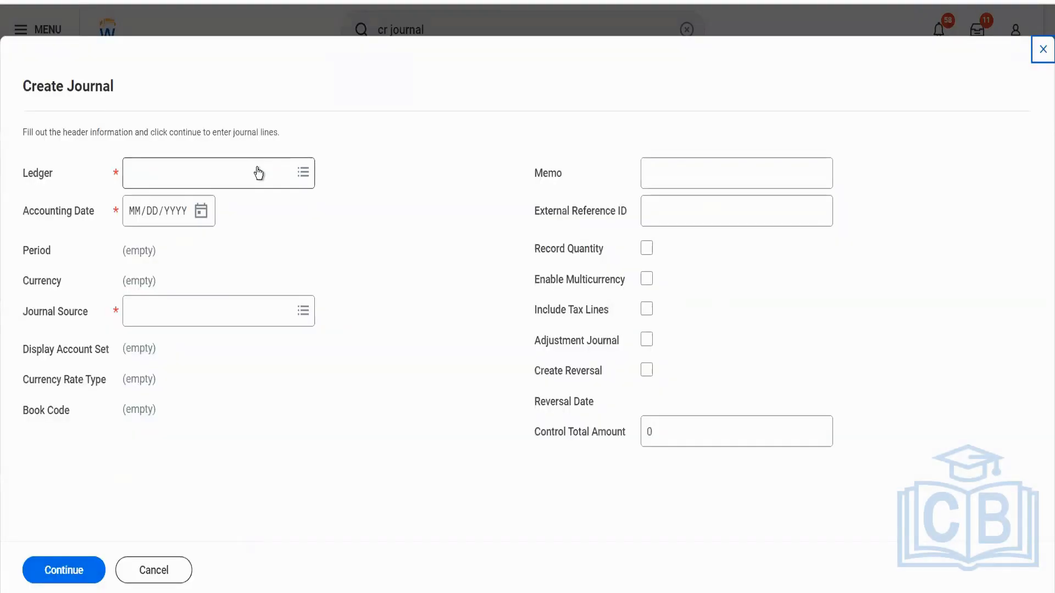
# Fill the journal header with ledger BGC Blinkit Grocery Delivery : Actuals, accounting date 12/22/2022 and source Ad-hoc Payment, and continue to the lines.
pyautogui.click(258, 167)
pyautogui.write('blin')
pyautogui.press('Return')
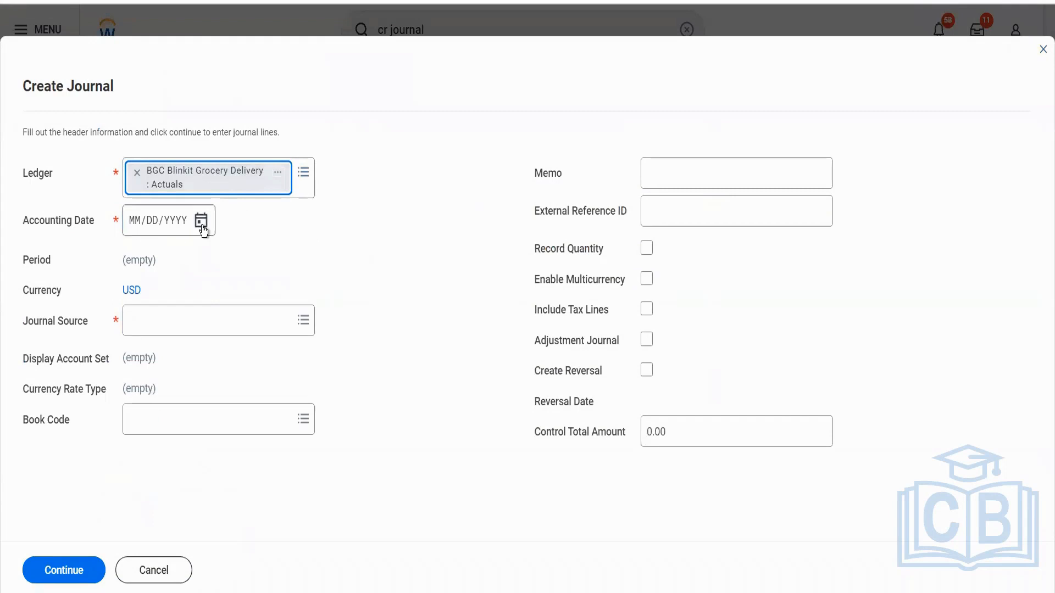
pyautogui.click(201, 224)
pyautogui.click(373, 367)
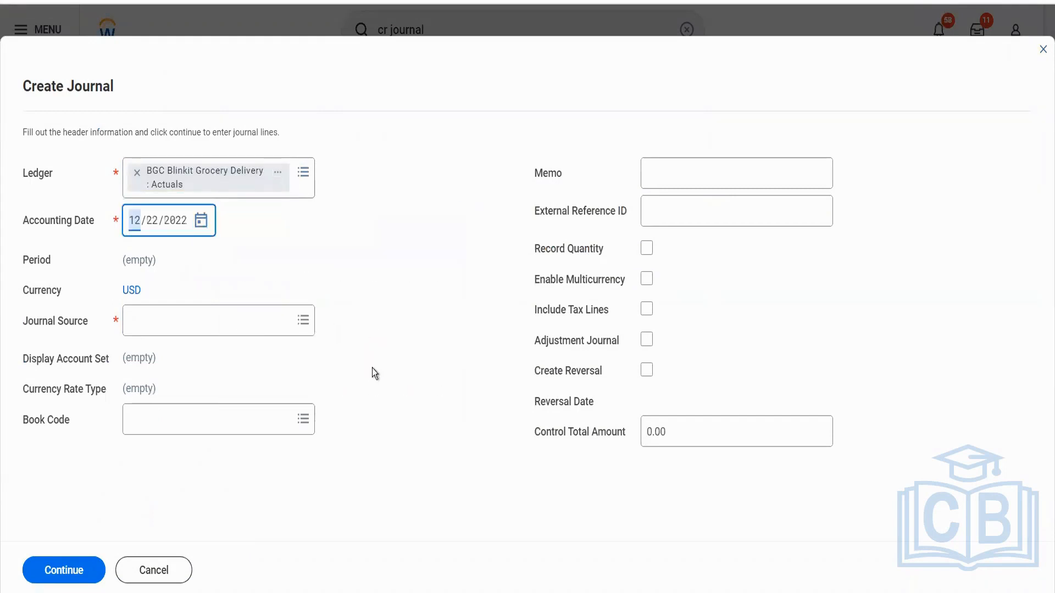
pyautogui.click(252, 326)
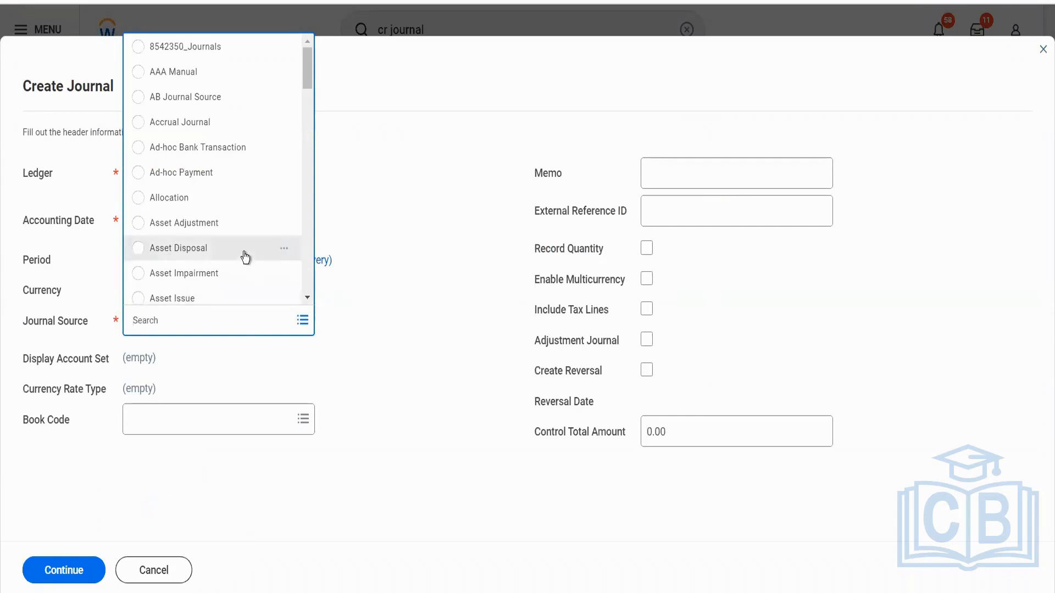
pyautogui.click(226, 174)
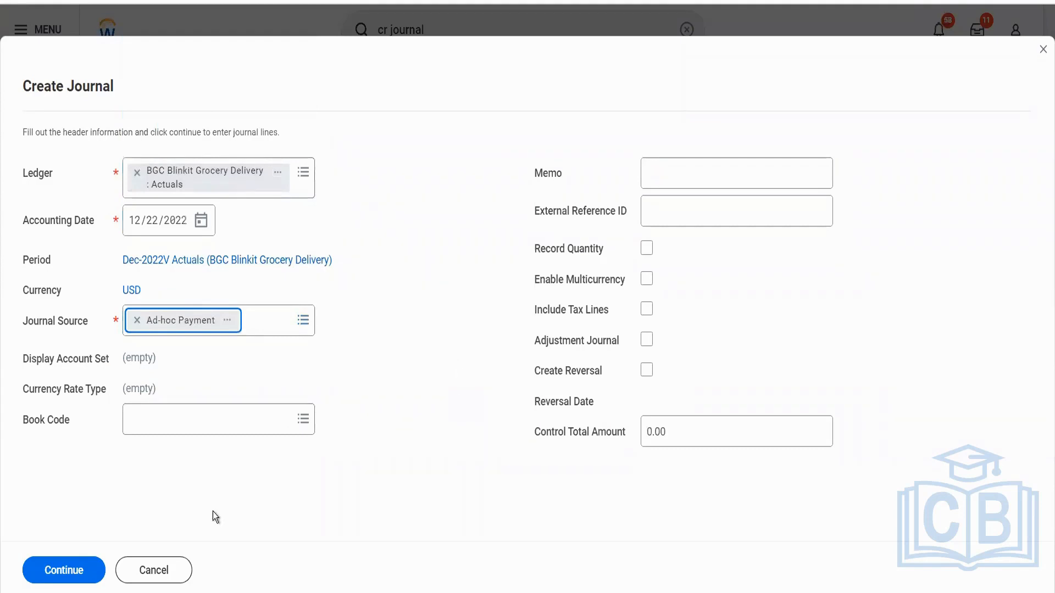
pyautogui.click(89, 570)
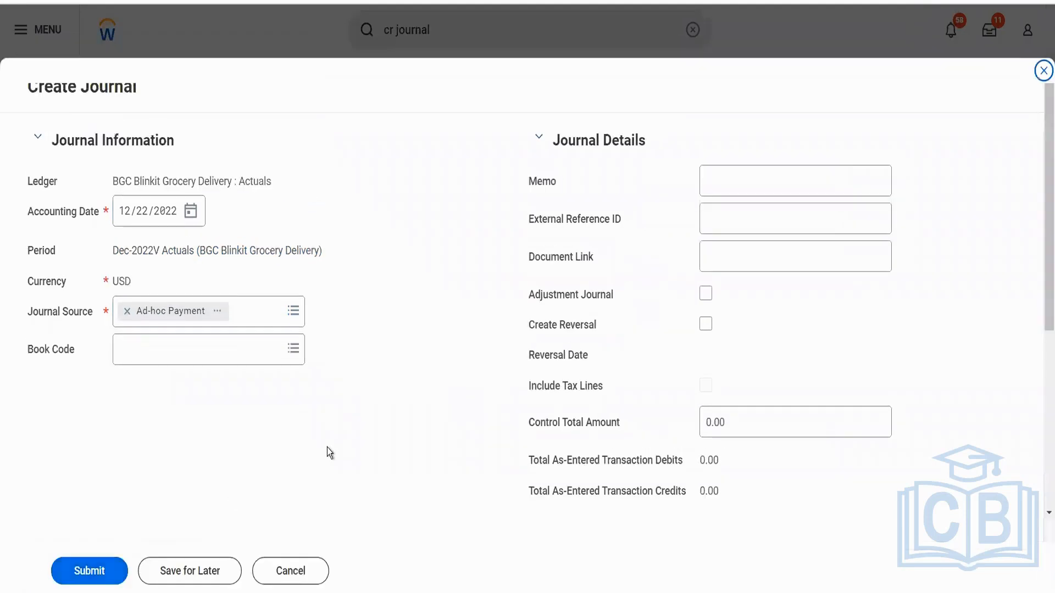
# Set the ledger account to 1000:Cash on the first journal entry line and 0013:Cours Deve Cost on the second.
pyautogui.scroll(-5, 327, 449)
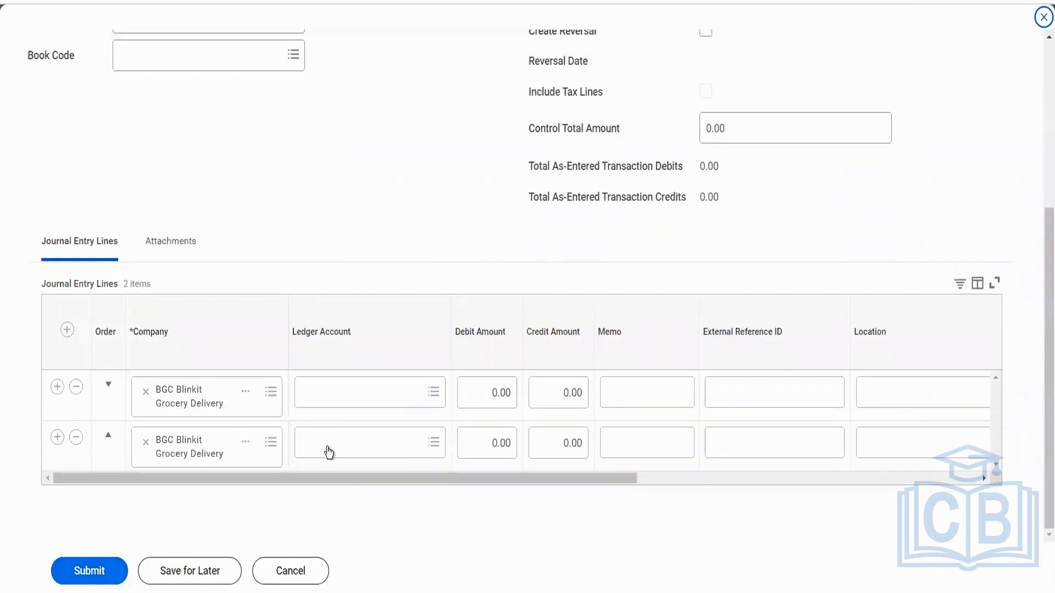
pyautogui.click(346, 391)
pyautogui.write('cash')
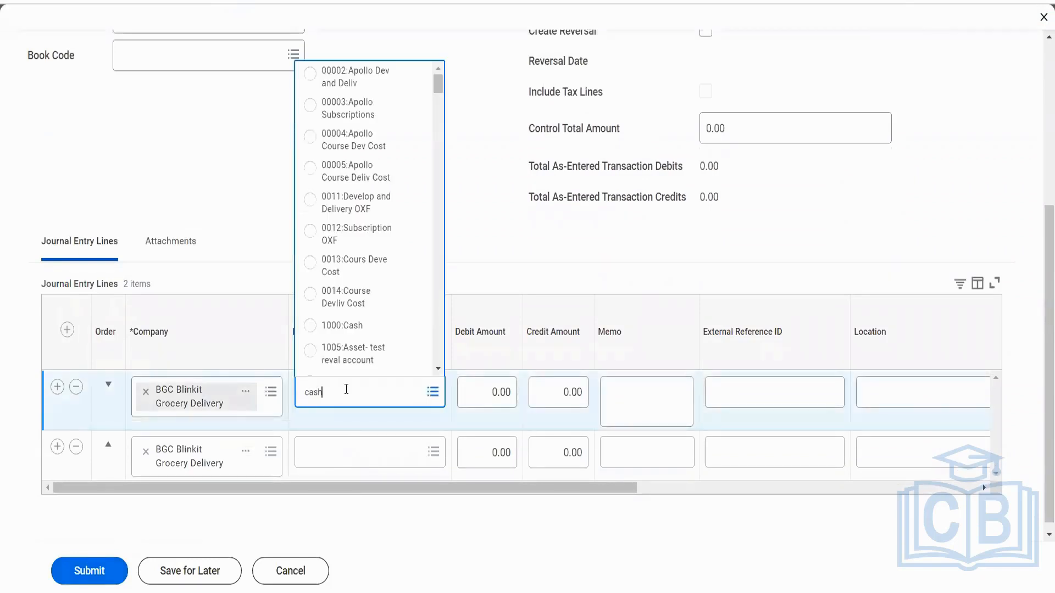
pyautogui.press('Return')
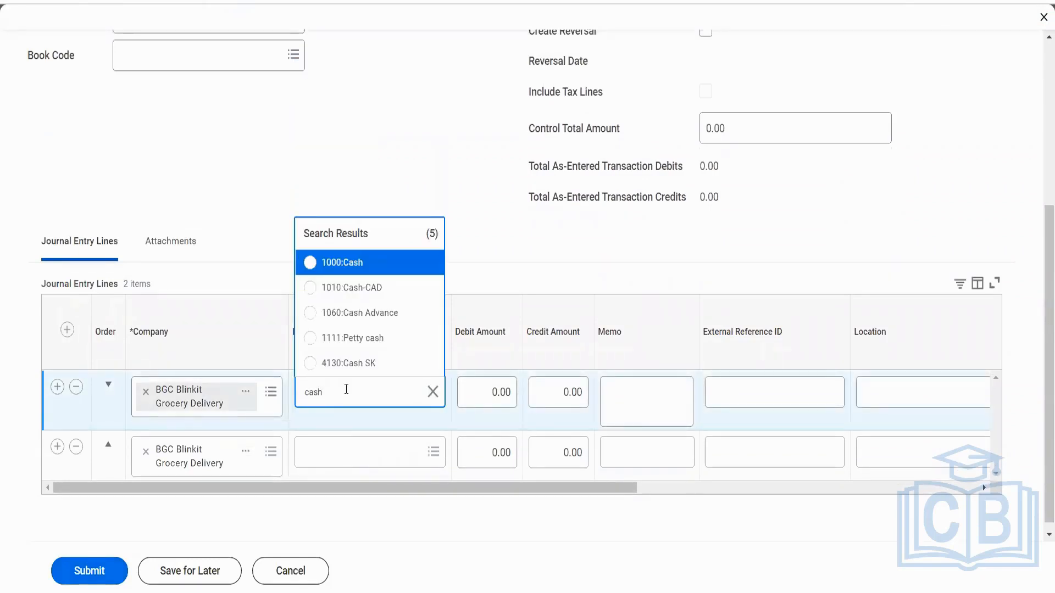
pyautogui.click(352, 262)
pyautogui.click(346, 446)
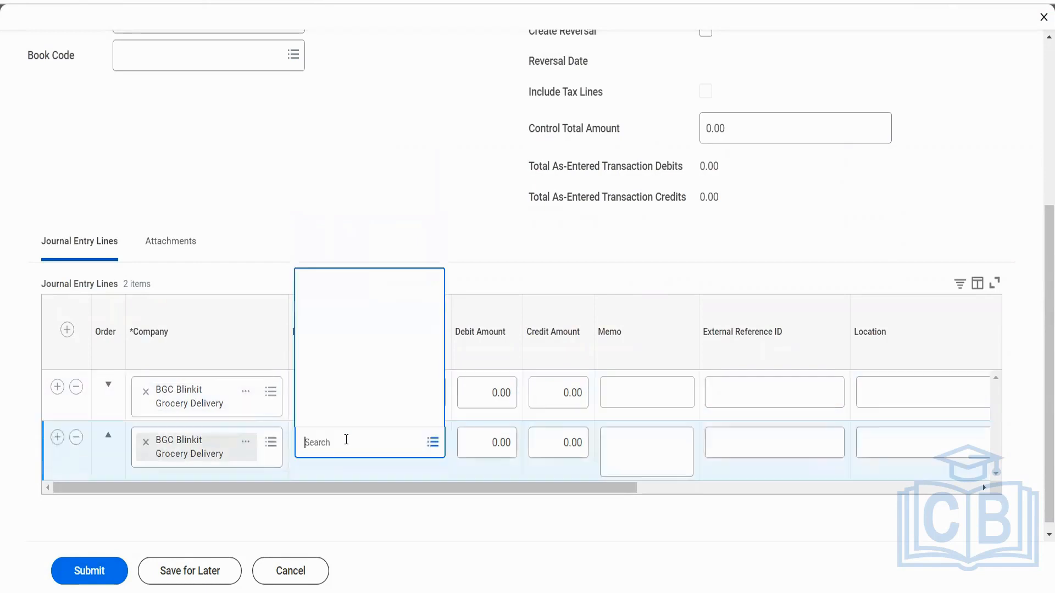
pyautogui.write('bank')
pyautogui.press('Return')
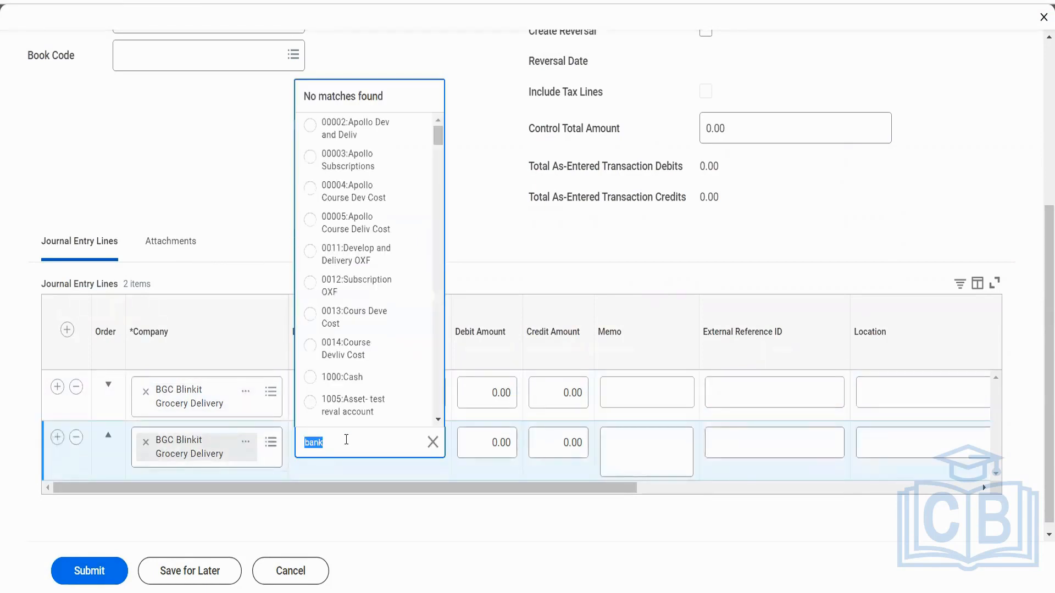
pyautogui.click(382, 322)
# Enter a debit amount of 150 on the cash line and a credit amount of 150 on the second line.
pyautogui.click(493, 396)
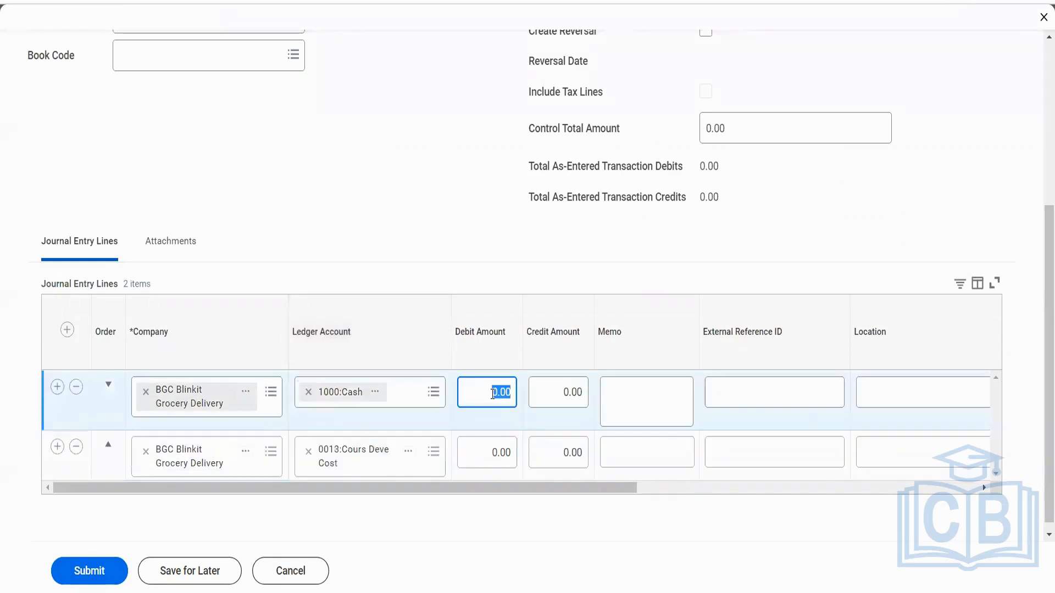
pyautogui.write('150')
pyautogui.press('Tab')
pyautogui.click(566, 452)
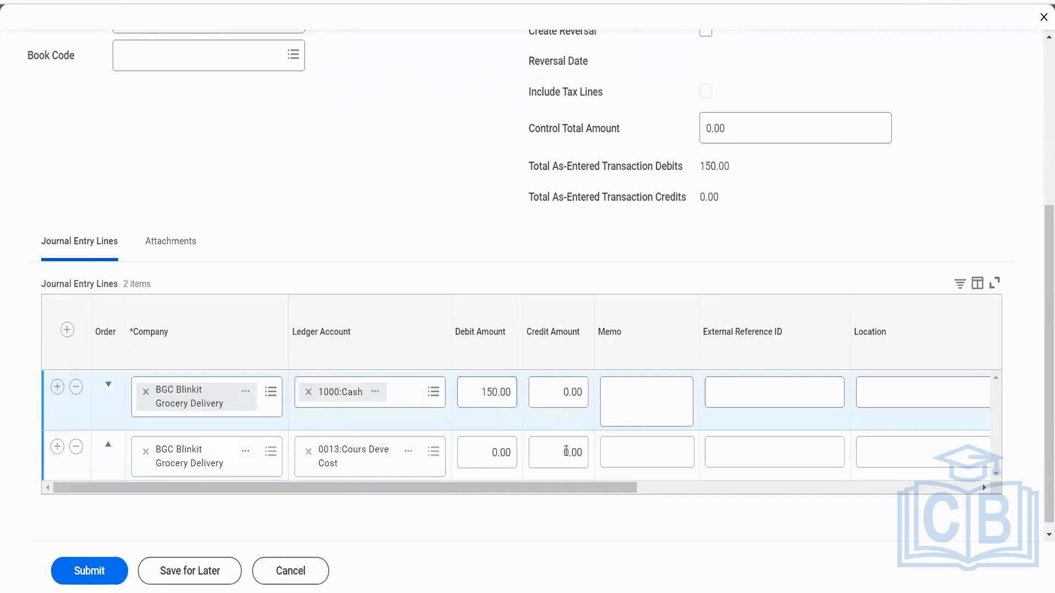
pyautogui.write('150')
pyautogui.press('Tab')
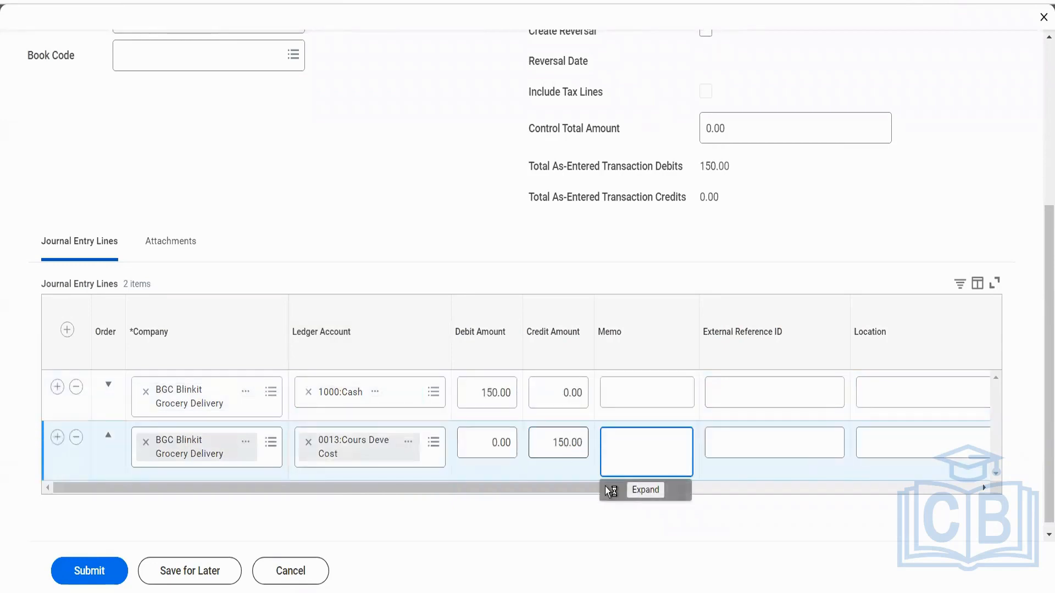
# Assign the cost center ARC78_ Enterprise to both journal entry lines.
pyautogui.moveTo(578, 490); pyautogui.dragTo(859, 464)
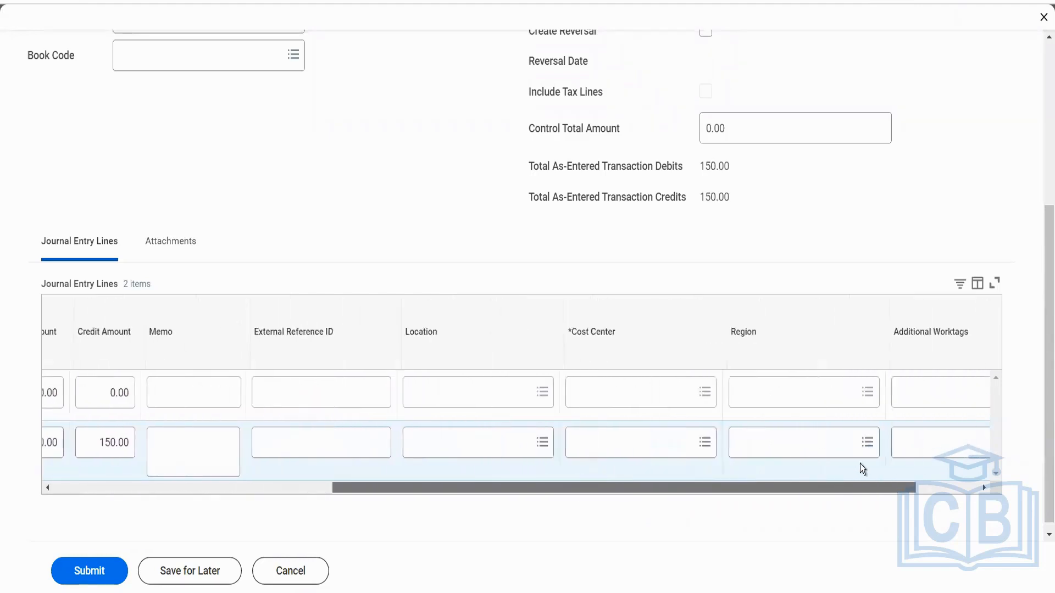
pyautogui.click(627, 394)
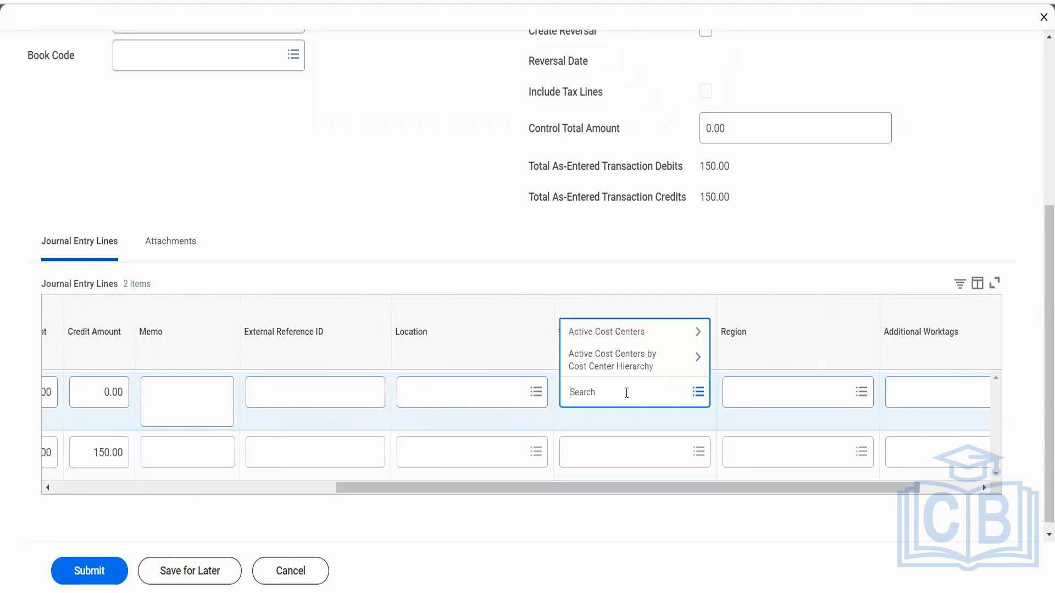
pyautogui.write('amc')
pyautogui.press('Return')
pyautogui.write('arc')
pyautogui.press('Return')
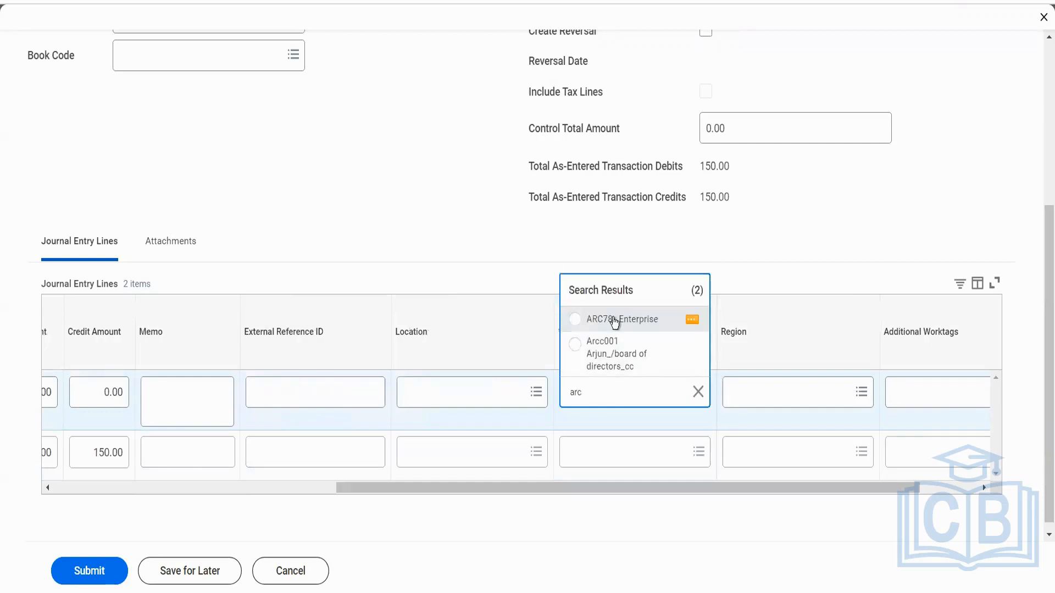
pyautogui.click(614, 320)
pyautogui.click(604, 452)
pyautogui.write('arc')
pyautogui.press('Return')
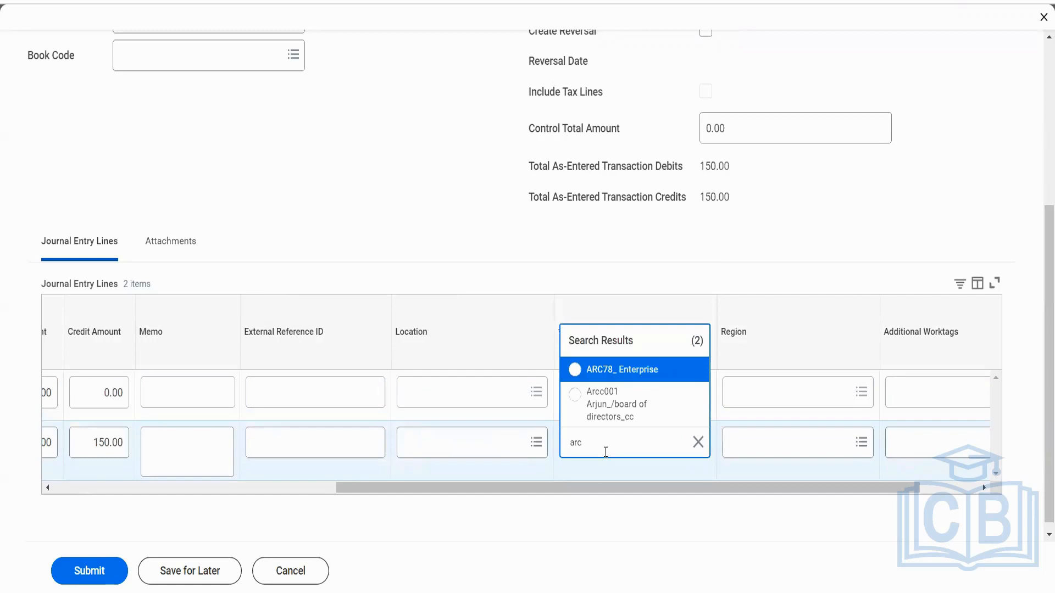
pyautogui.click(630, 385)
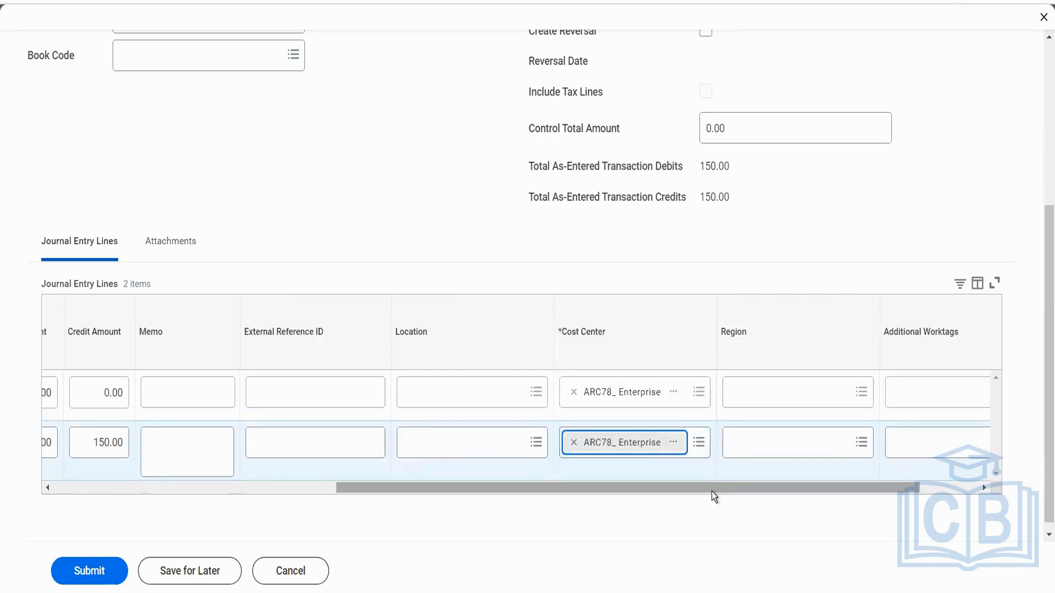
# Submit the journal and open the submitted journal from its business process record's Details and Process section.
pyautogui.moveTo(710, 492); pyautogui.dragTo(783, 493)
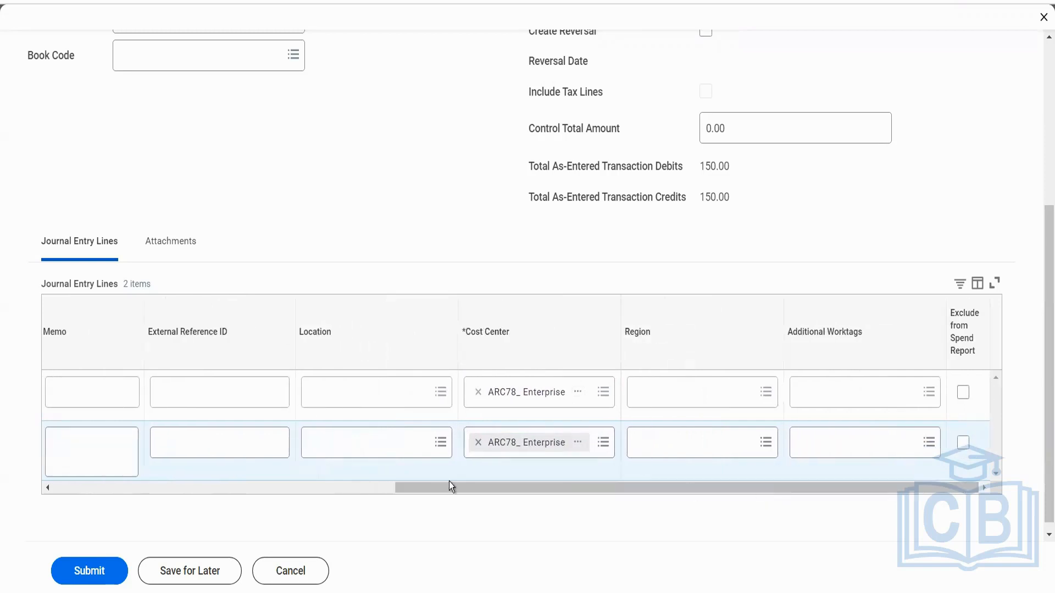
pyautogui.click(108, 572)
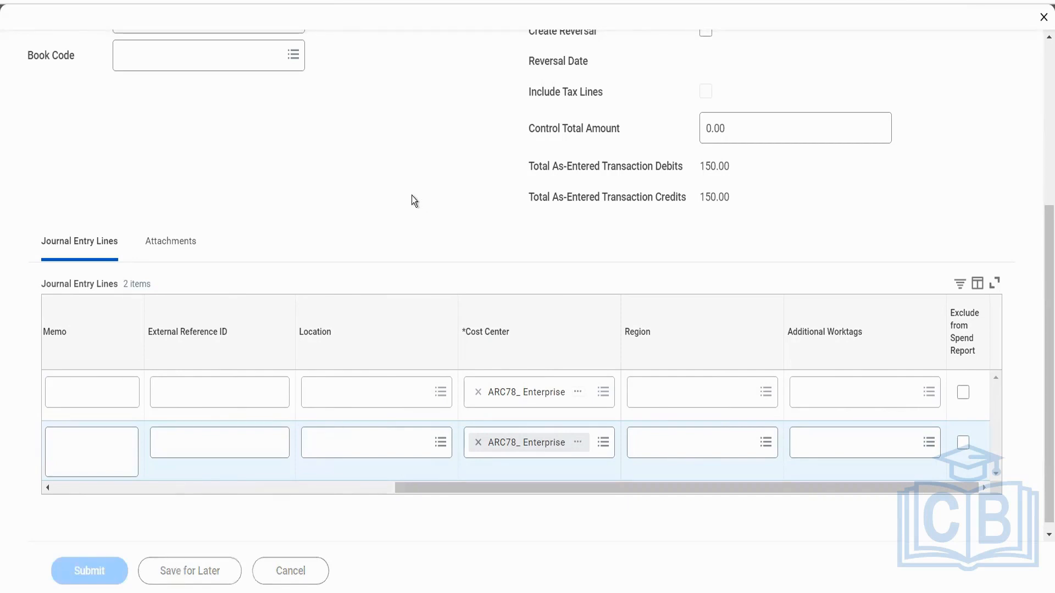
pyautogui.click(381, 156)
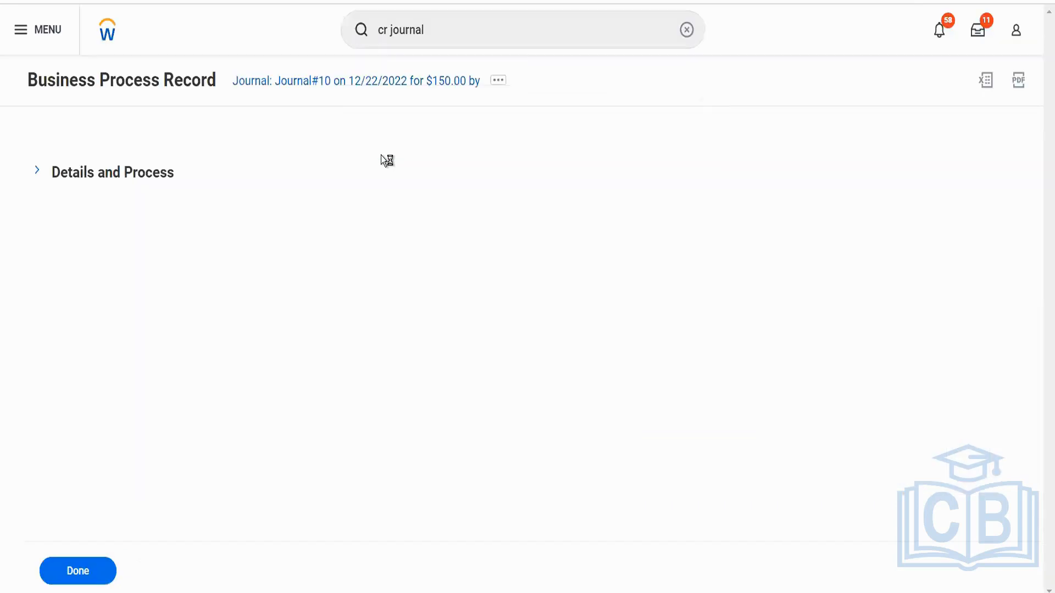
pyautogui.click(147, 187)
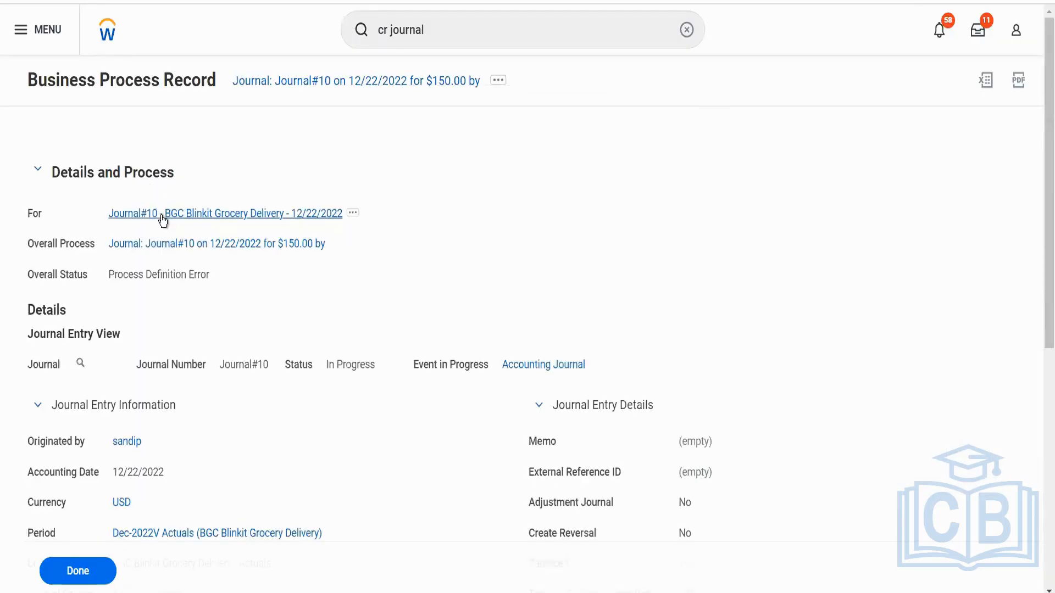
pyautogui.click(161, 214)
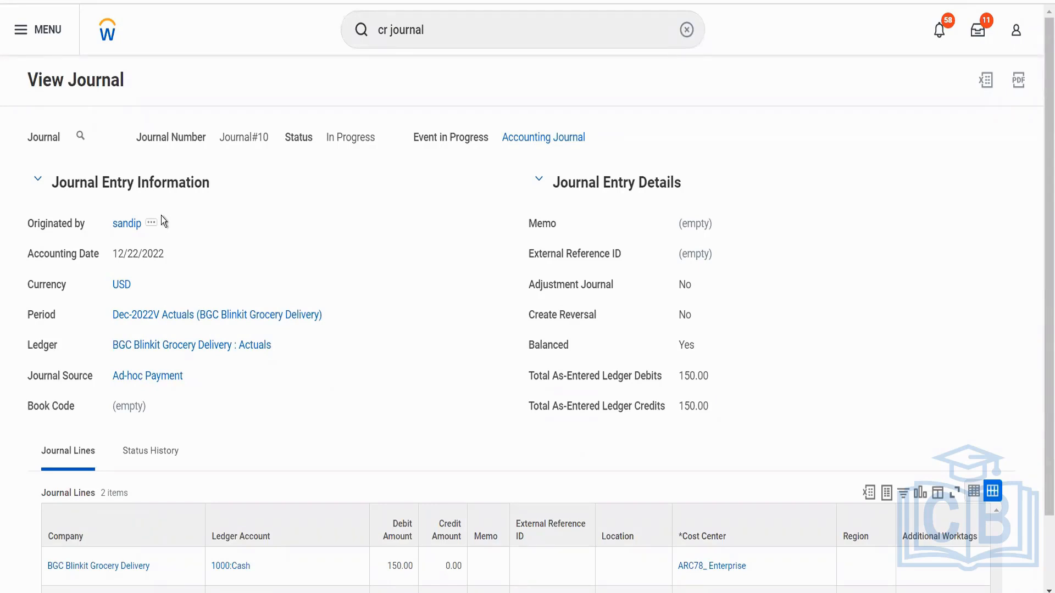
# Review the submitted journal's lines and status history, reopening the journal record in between.
pyautogui.scroll(-2, 162, 216)
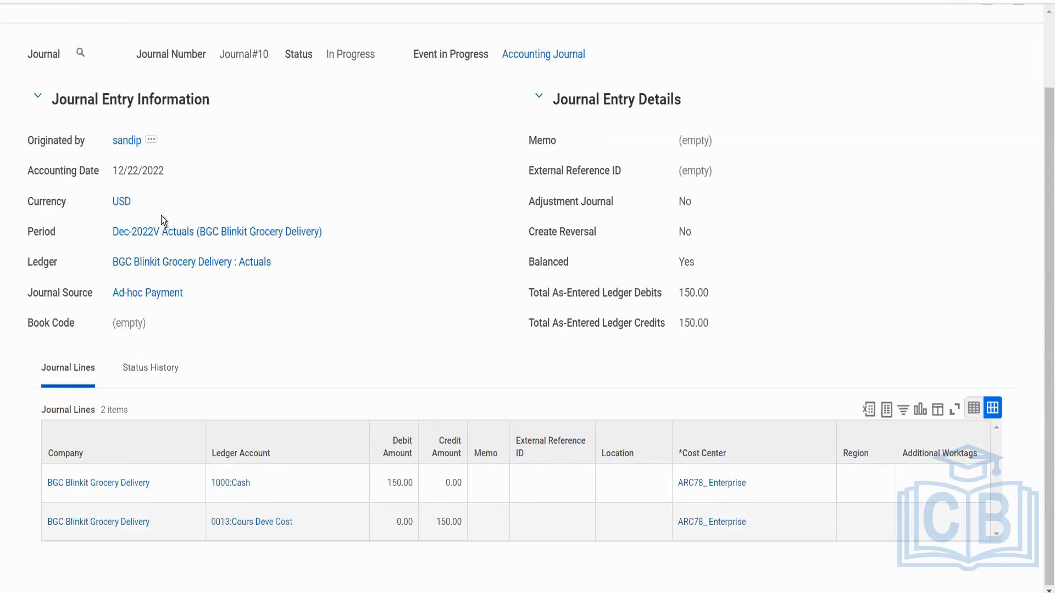
pyautogui.click(149, 372)
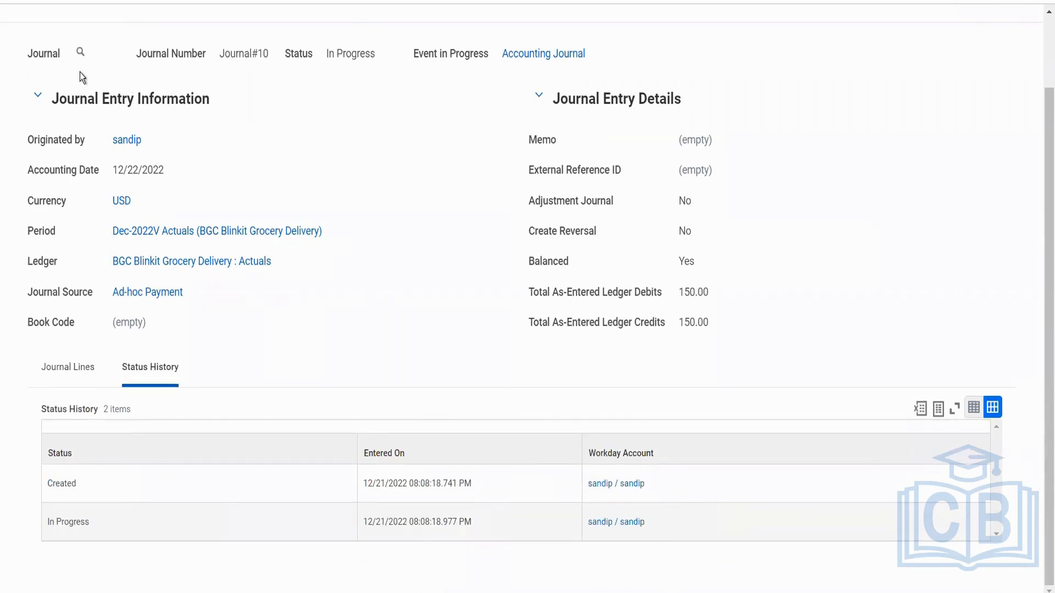
pyautogui.moveTo(83, 56)
pyautogui.click(71, 371)
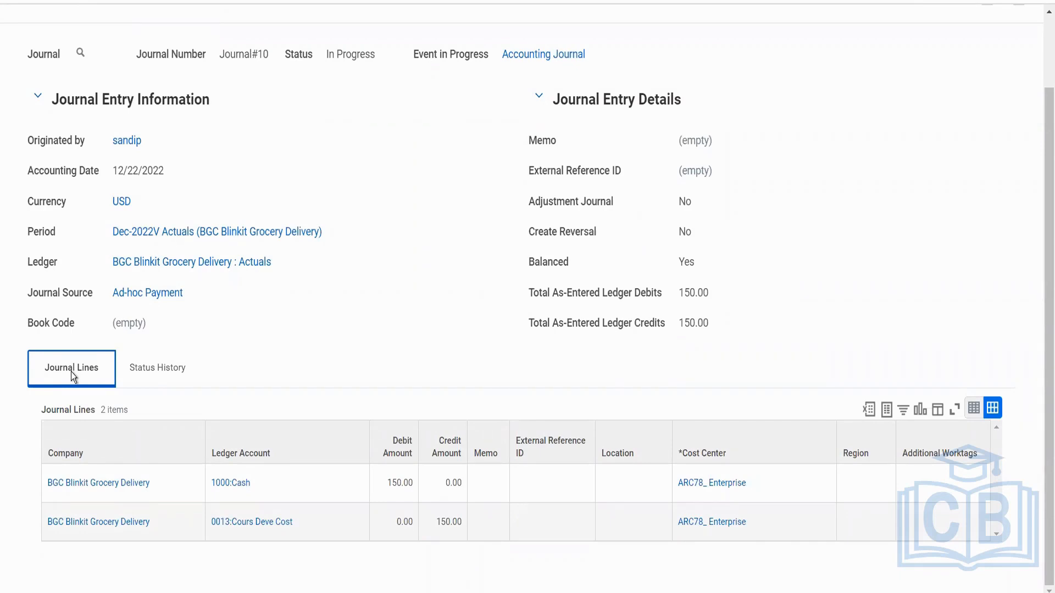
pyautogui.click(82, 53)
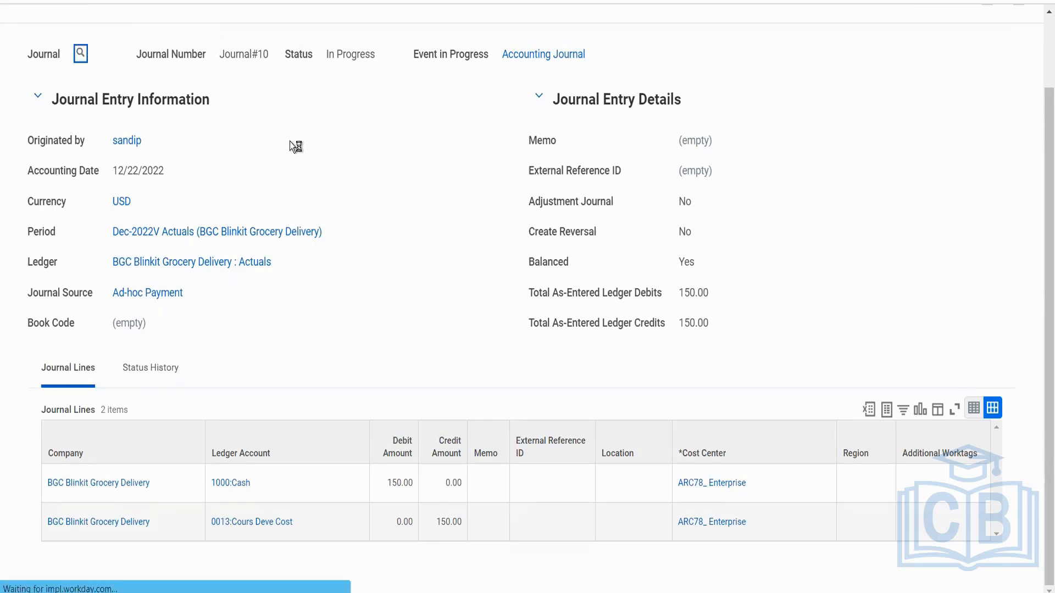
pyautogui.scroll(2, 331, 284)
pyautogui.scroll(-2, 331, 290)
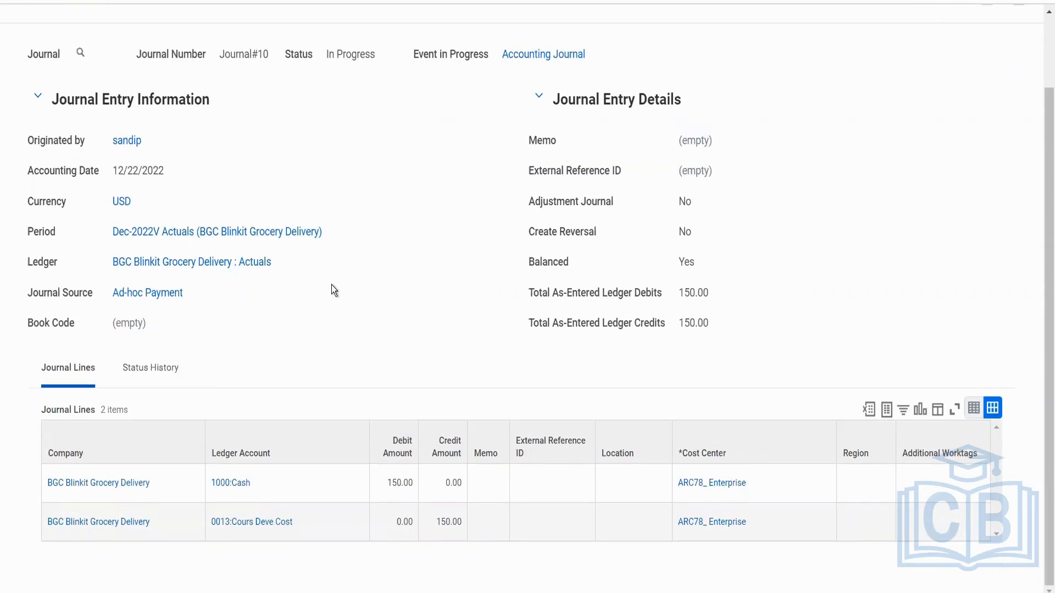
pyautogui.click(174, 373)
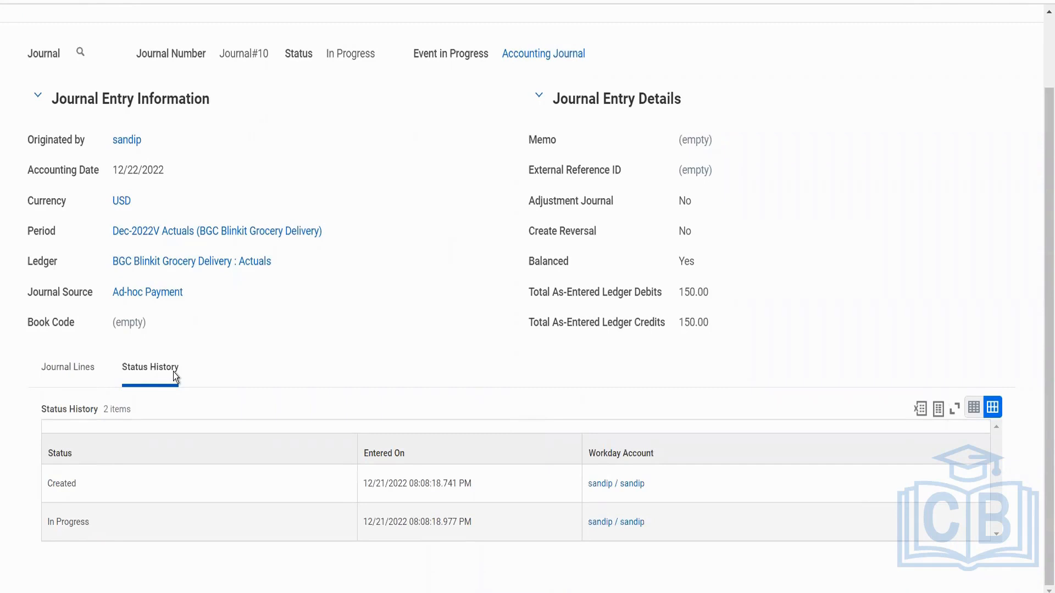
# Find and open the business process definition Accounting Journal Event for BGC Blinkit Grocery Delivery.
pyautogui.scroll(2, 314, 252)
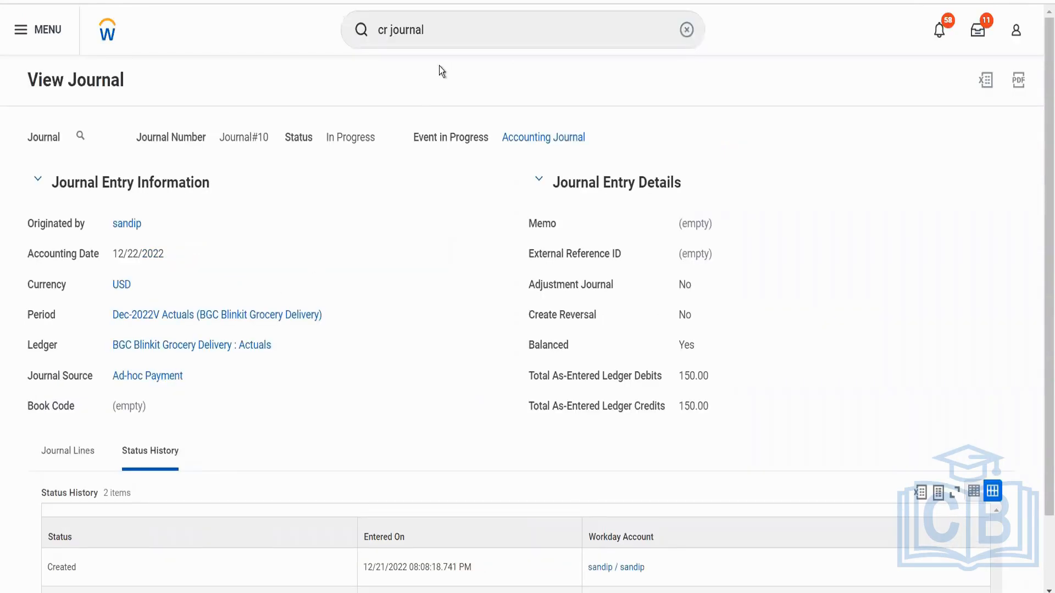
pyautogui.click(434, 41)
pyautogui.moveTo(434, 41); pyautogui.dragTo(352, 44)
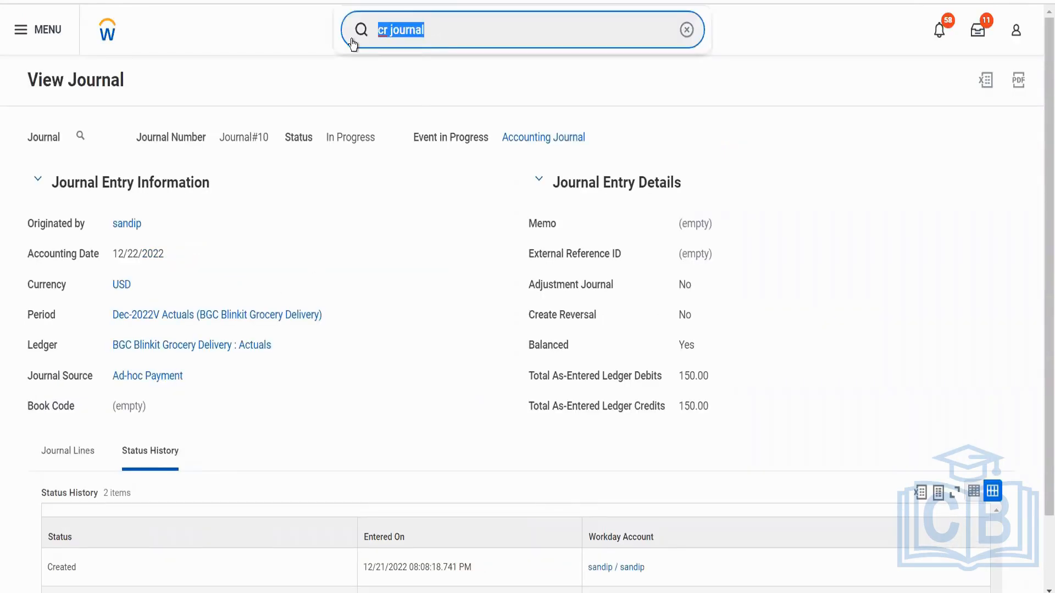
pyautogui.write('Bp:')
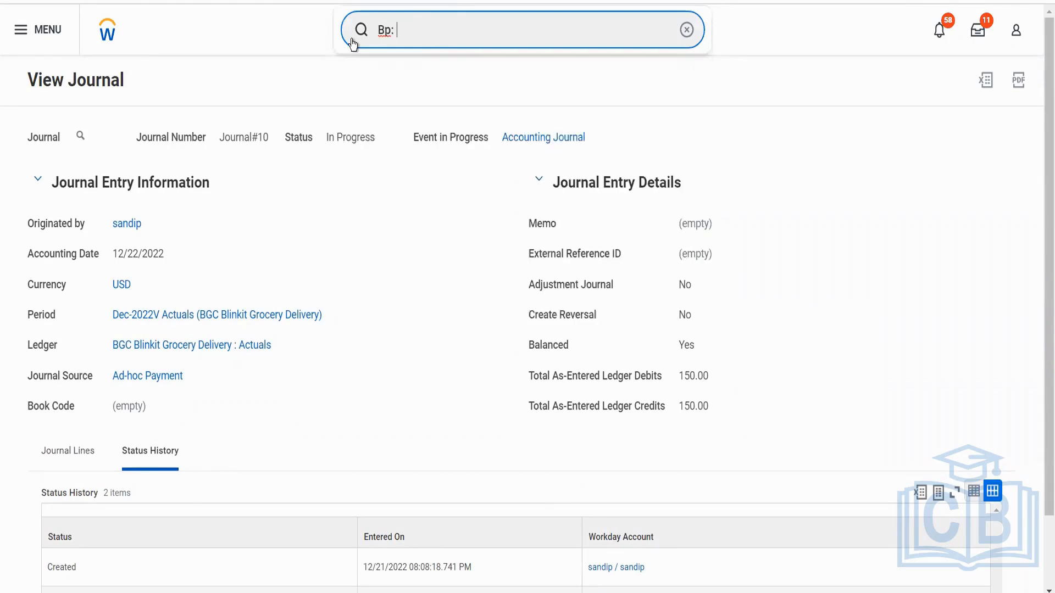
pyautogui.write('acc jour')
pyautogui.press('Down')
pyautogui.press('Down')
pyautogui.press('Down')
pyautogui.press('Down')
pyautogui.press('Down')
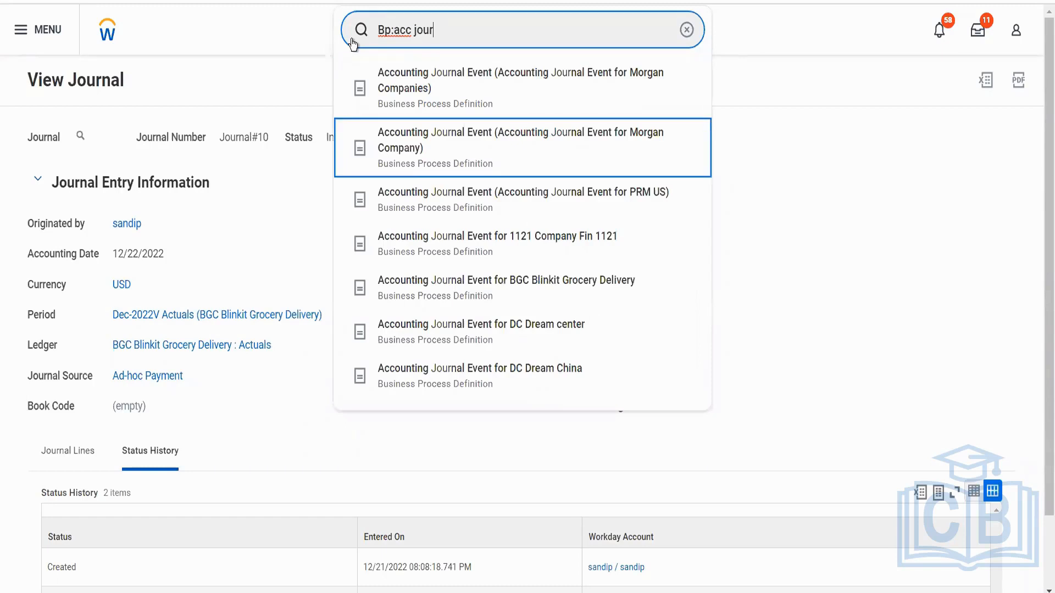
pyautogui.press('Return')
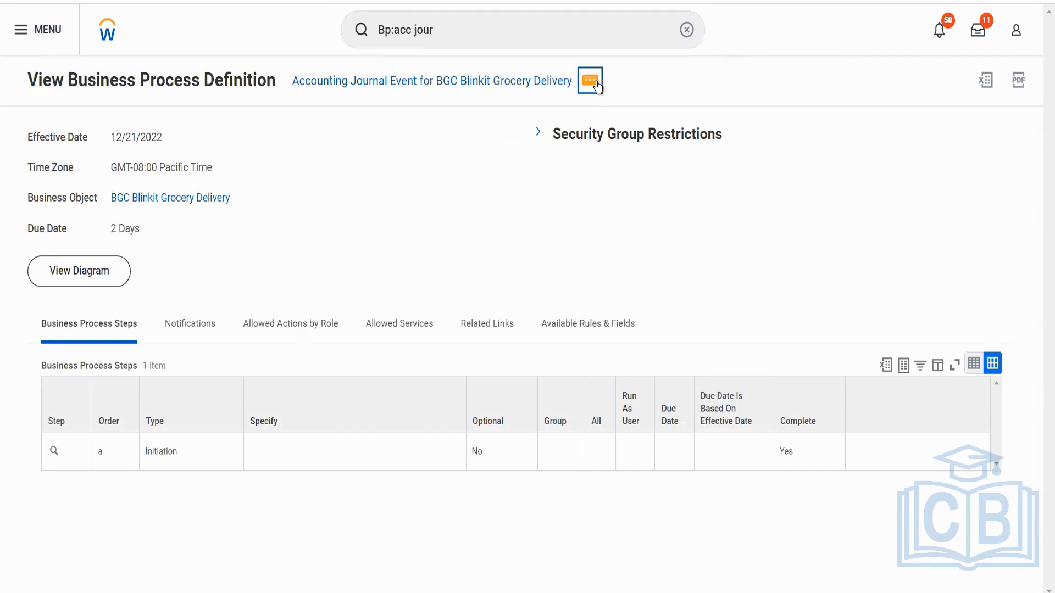
# Open the business process security policy of this Accounting Journal Event definition for editing.
pyautogui.click(597, 87)
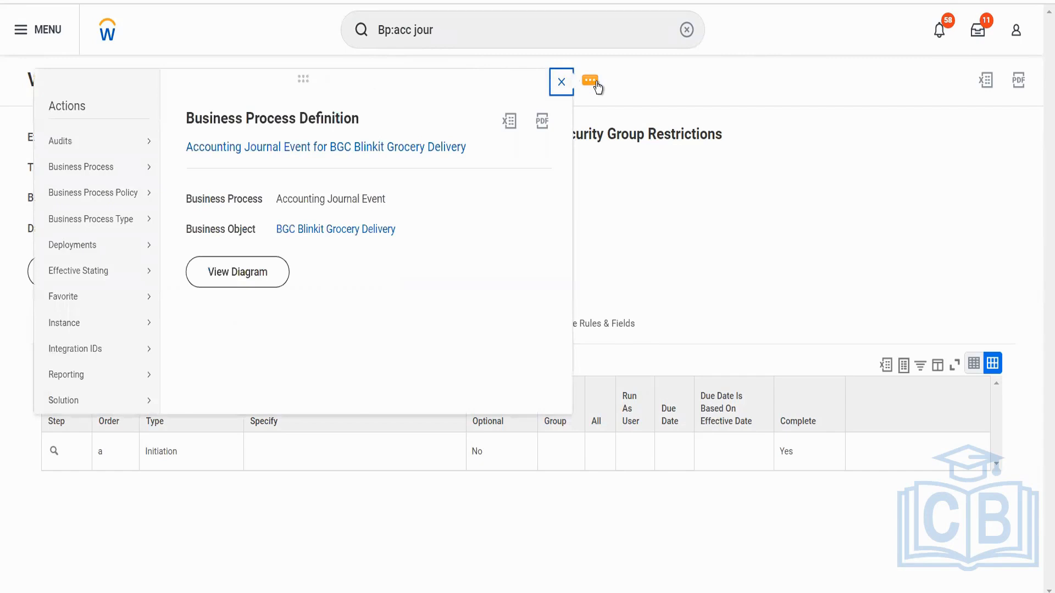
pyautogui.moveTo(136, 202)
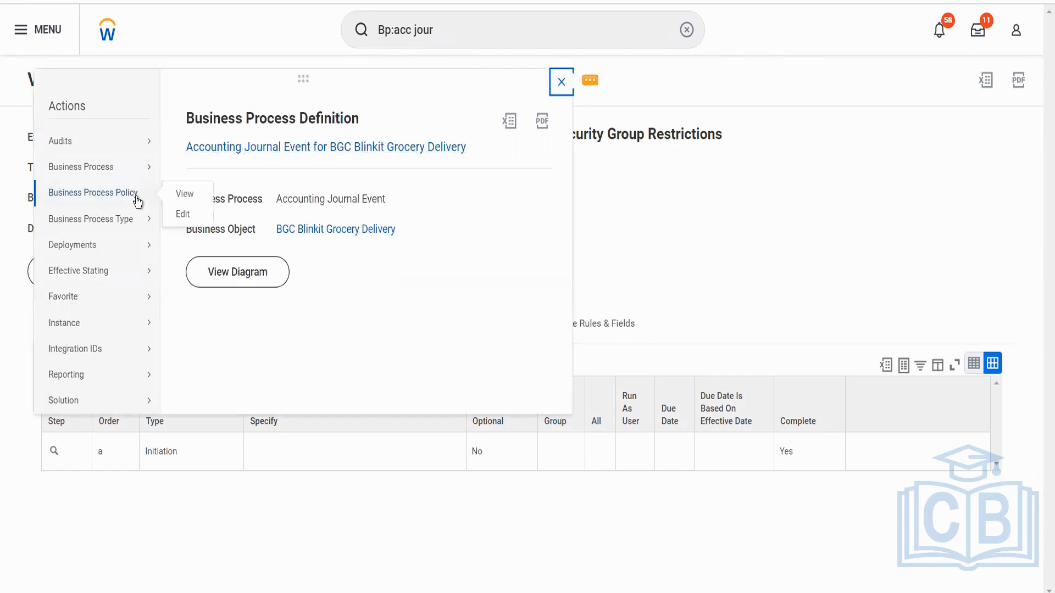
pyautogui.click(182, 212)
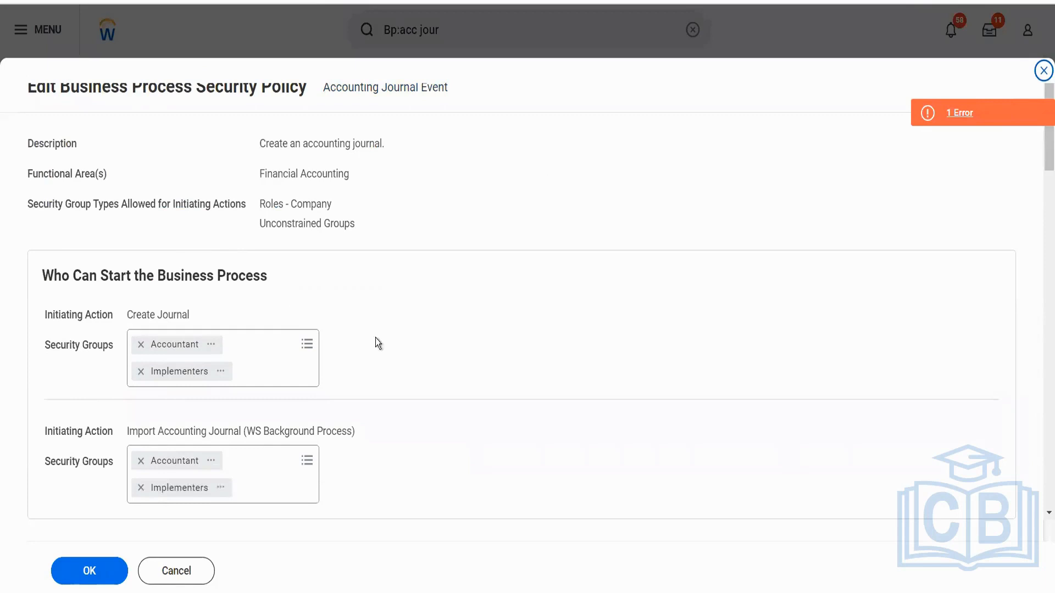
# Add the Implementers security group to the Review Journal action step.
pyautogui.scroll(-5, 378, 349)
pyautogui.scroll(-4, 378, 349)
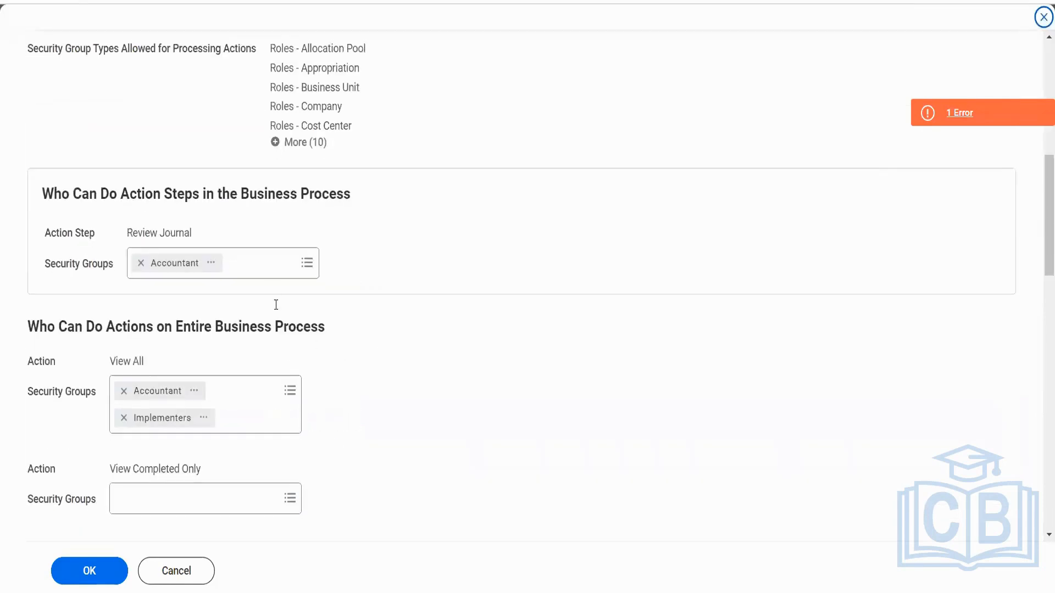
pyautogui.click(272, 263)
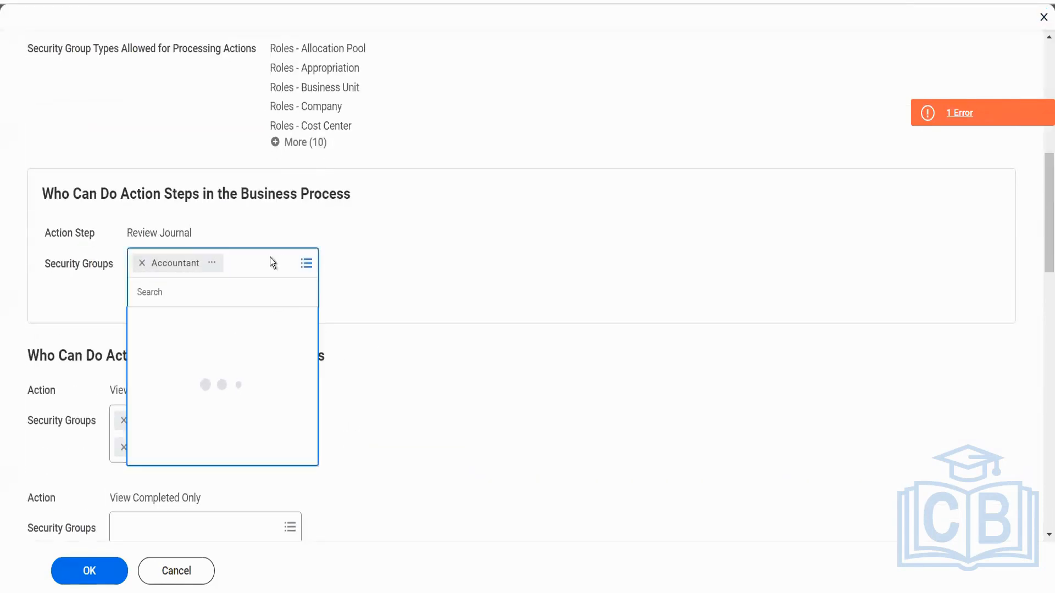
pyautogui.write('impl')
pyautogui.click(215, 378)
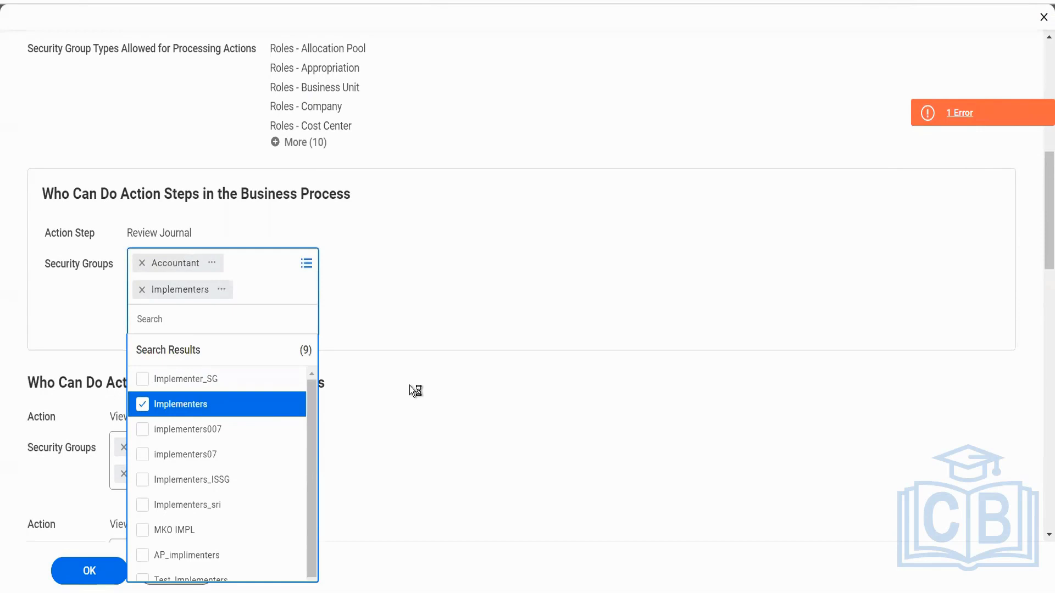
# Add the Implementers and Accountant security groups to the View Completed Only action on the entire business process.
pyautogui.click(243, 412)
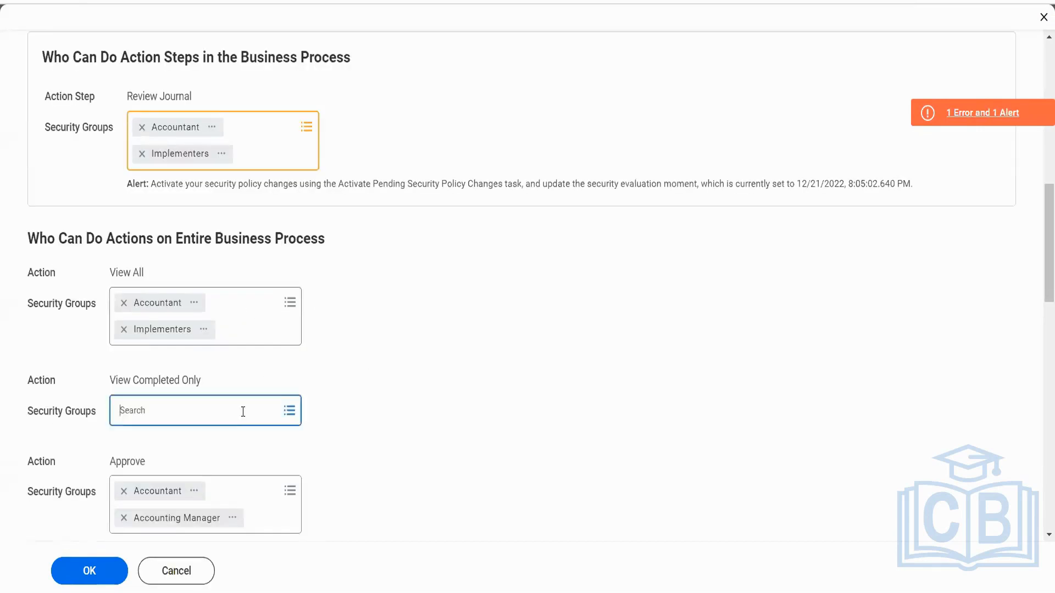
pyautogui.write('implemen')
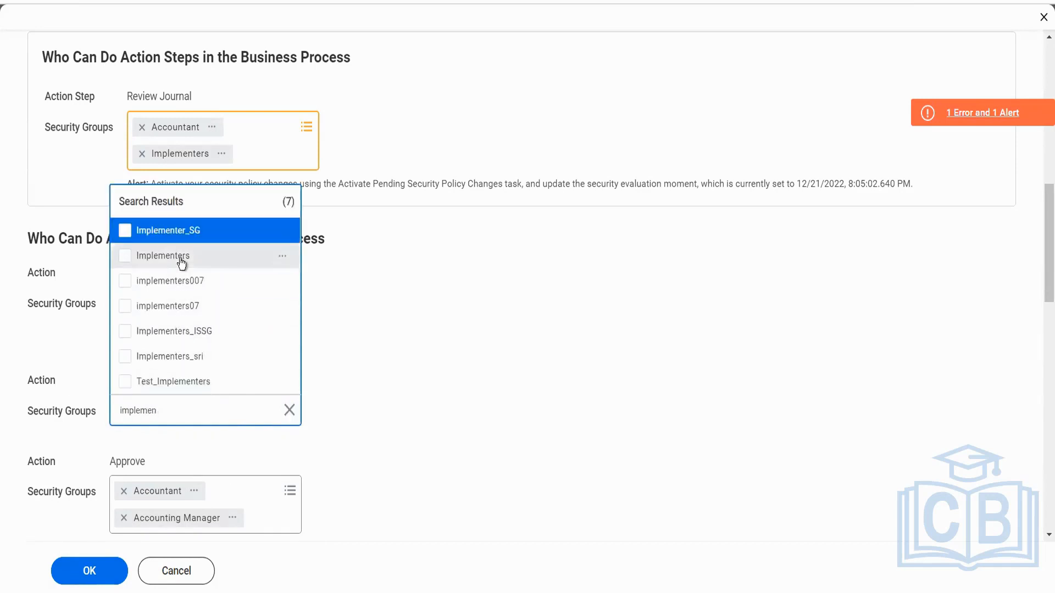
pyautogui.click(182, 263)
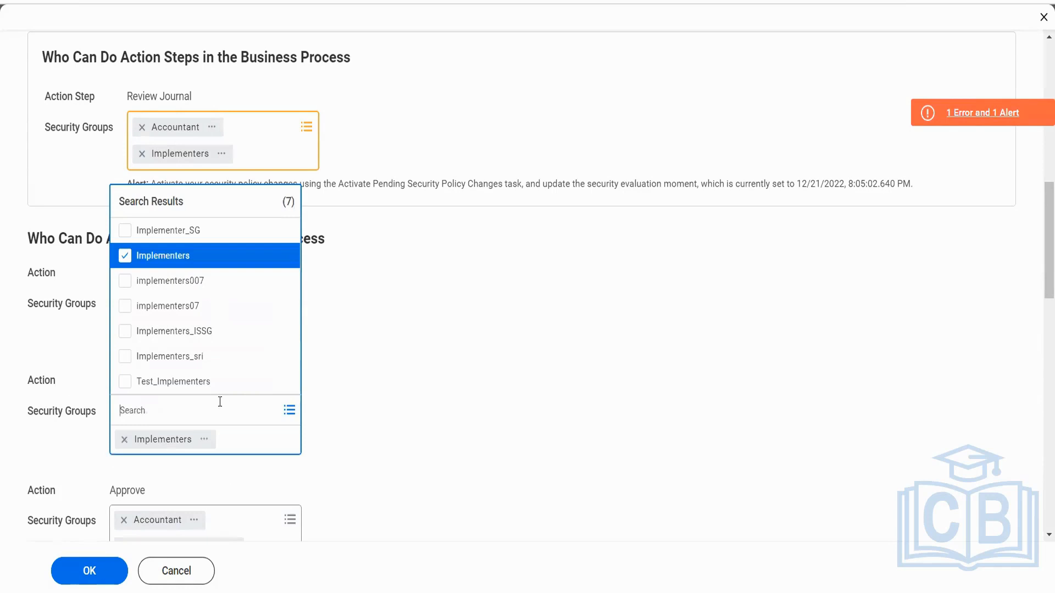
pyautogui.write('accountant')
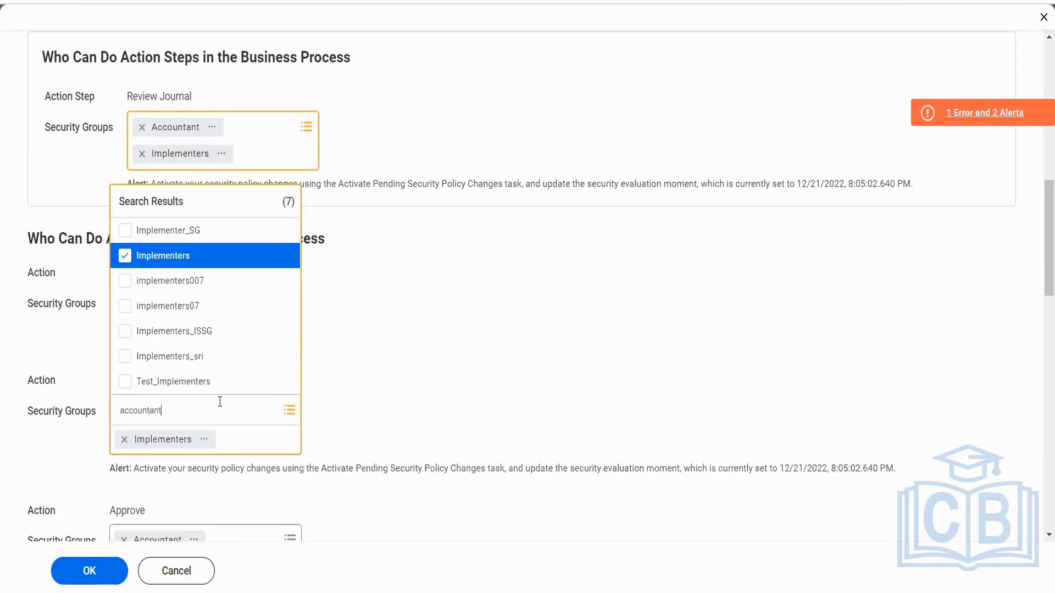
pyautogui.press('Return')
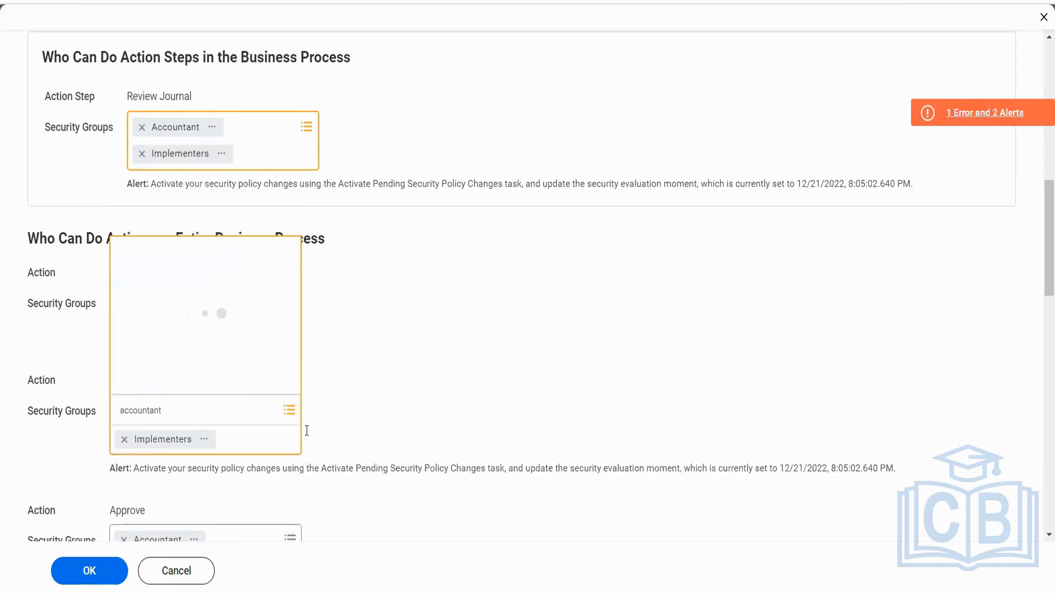
pyautogui.click(169, 94)
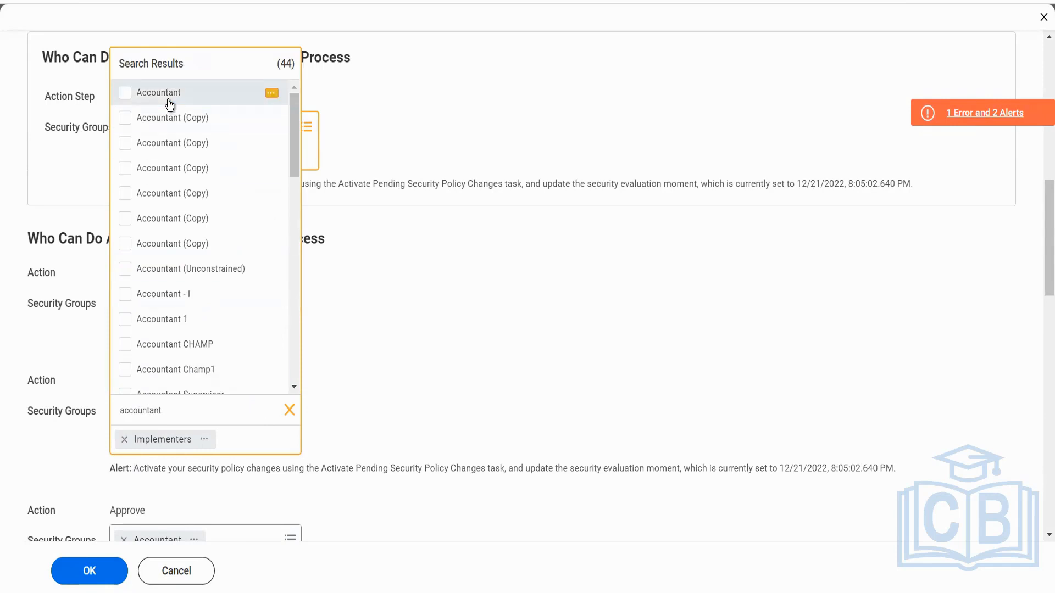
pyautogui.click(418, 361)
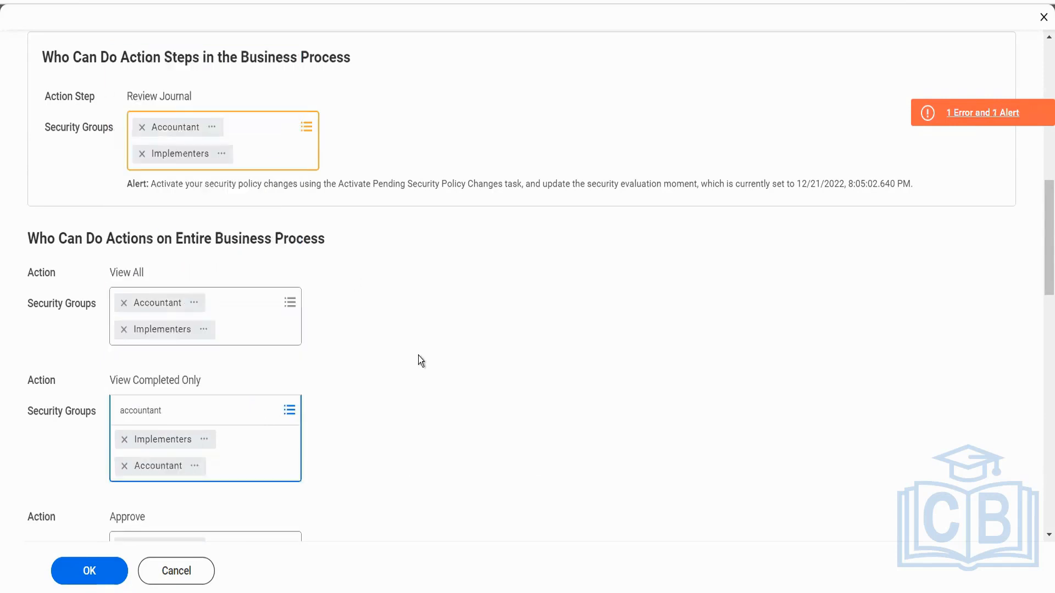
# Check the remaining action permissions, save the security policy, and read the details of the page error.
pyautogui.scroll(-5, 419, 361)
pyautogui.scroll(-10, 418, 361)
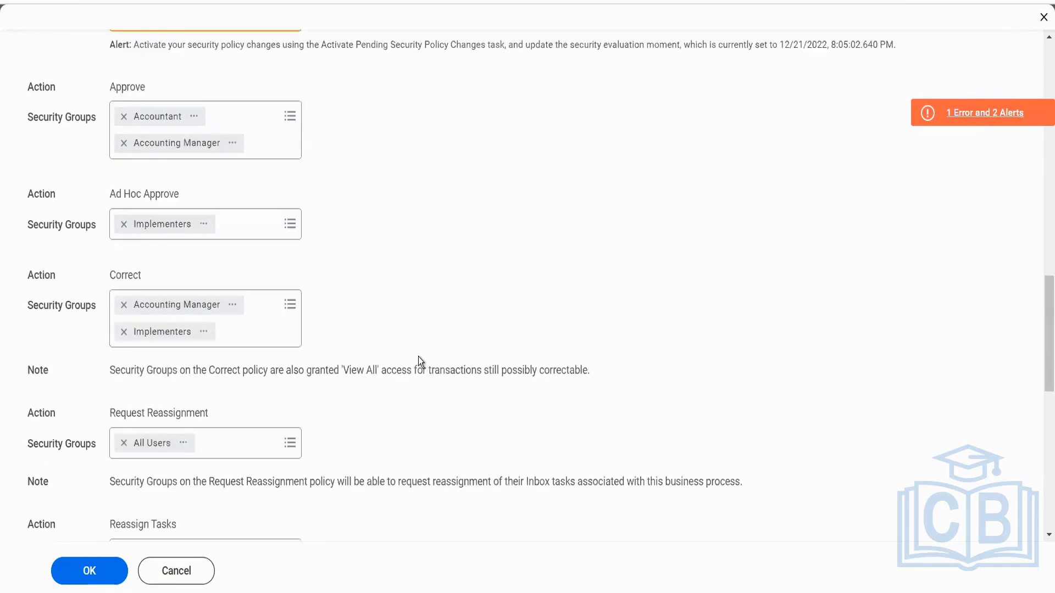
pyautogui.click(104, 582)
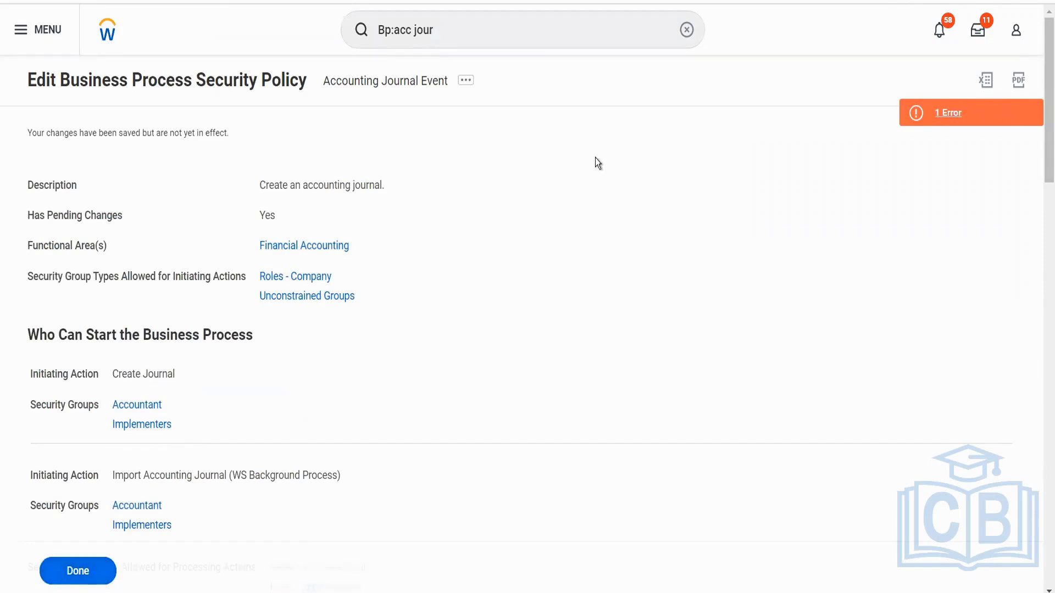
pyautogui.click(966, 112)
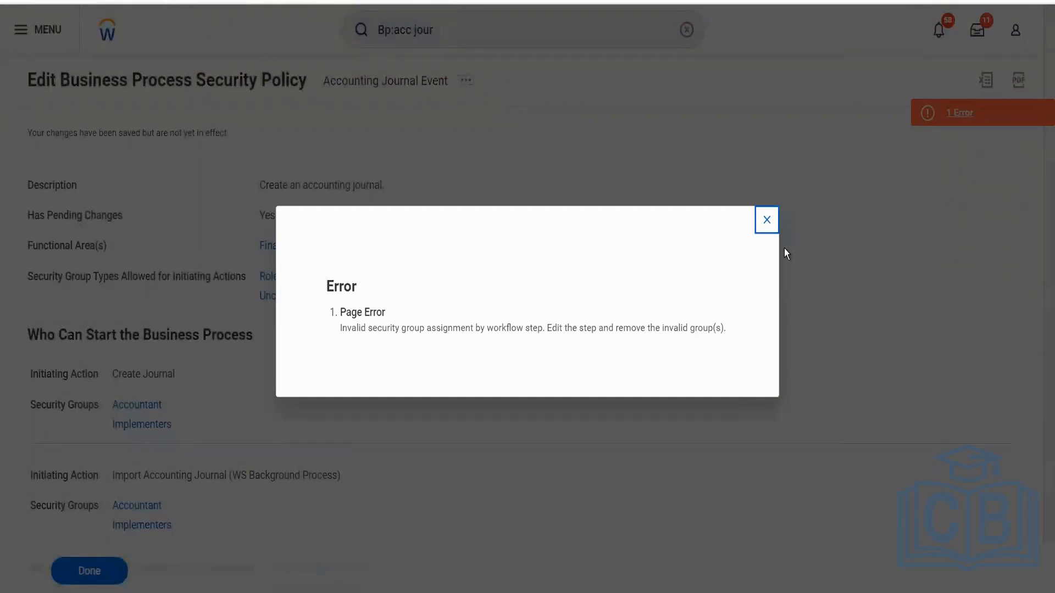
pyautogui.click(767, 219)
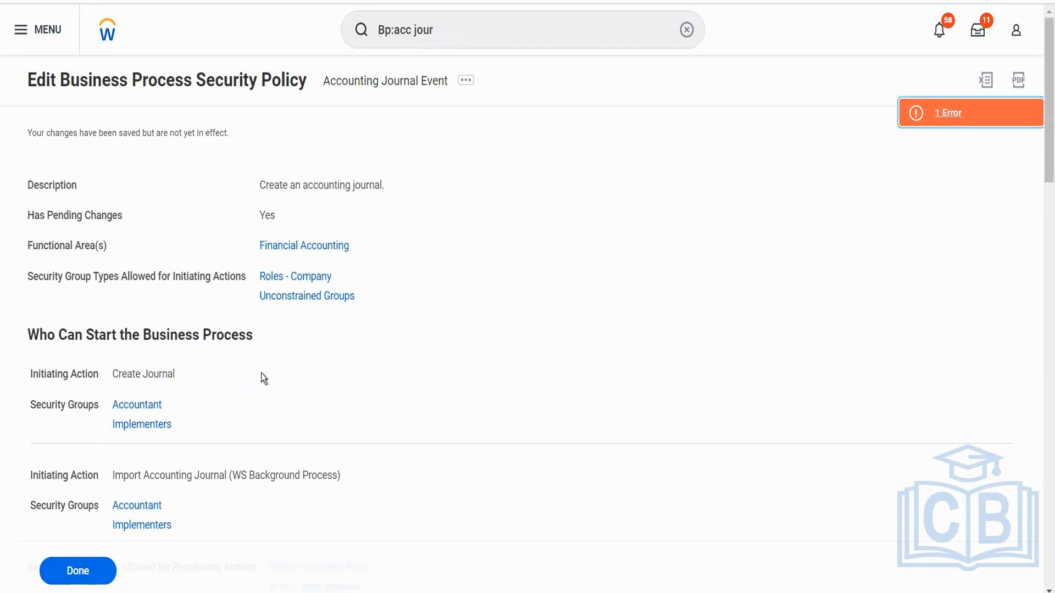
# Find and open the Activate Pending Security Policy Changes task.
pyautogui.click(443, 26)
pyautogui.hotkey('ctrl', 'a')
pyautogui.write('act pen sec')
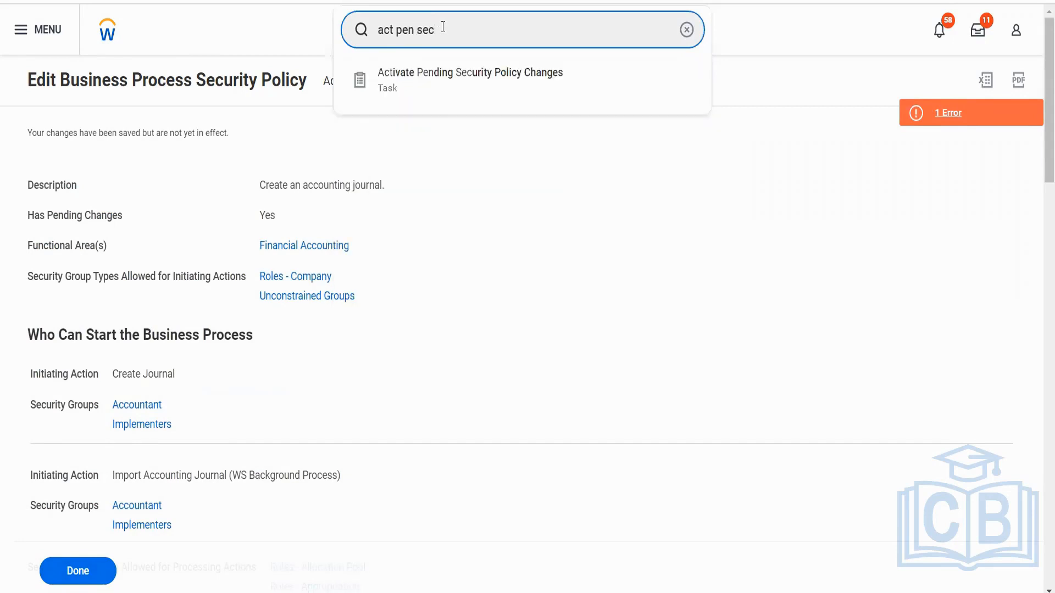
pyautogui.click(474, 88)
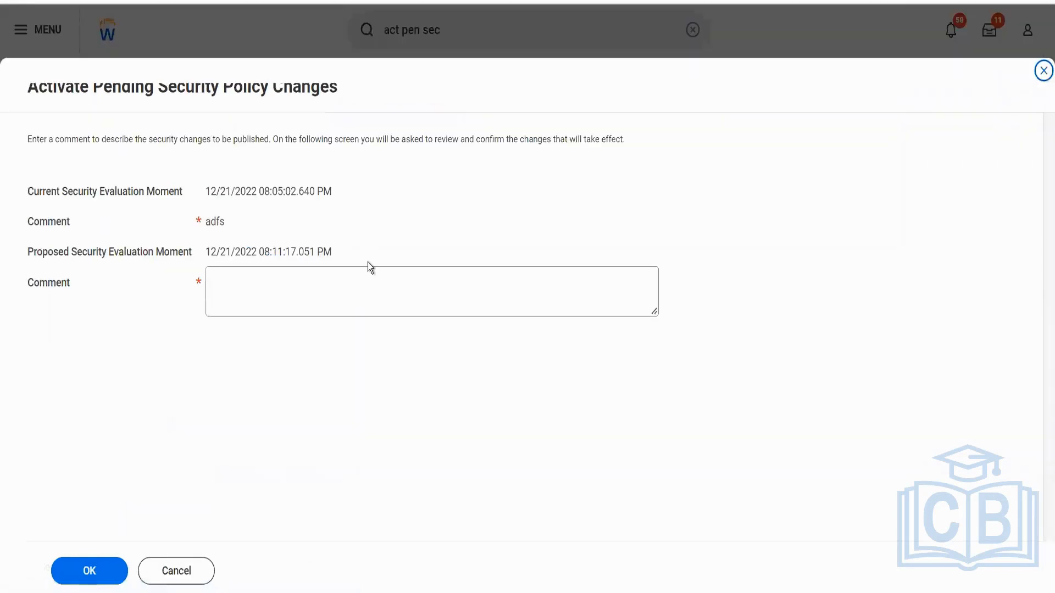
# Activate the pending security policy changes with the comment kjhkj and confirm the activation.
pyautogui.click(350, 287)
pyautogui.write('kjhkj')
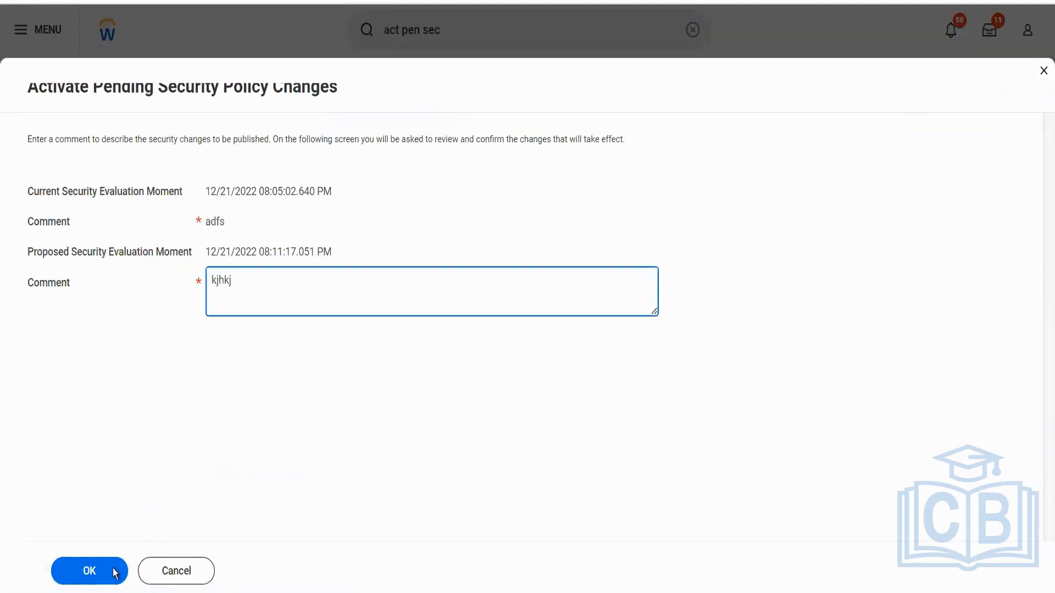
pyautogui.click(101, 582)
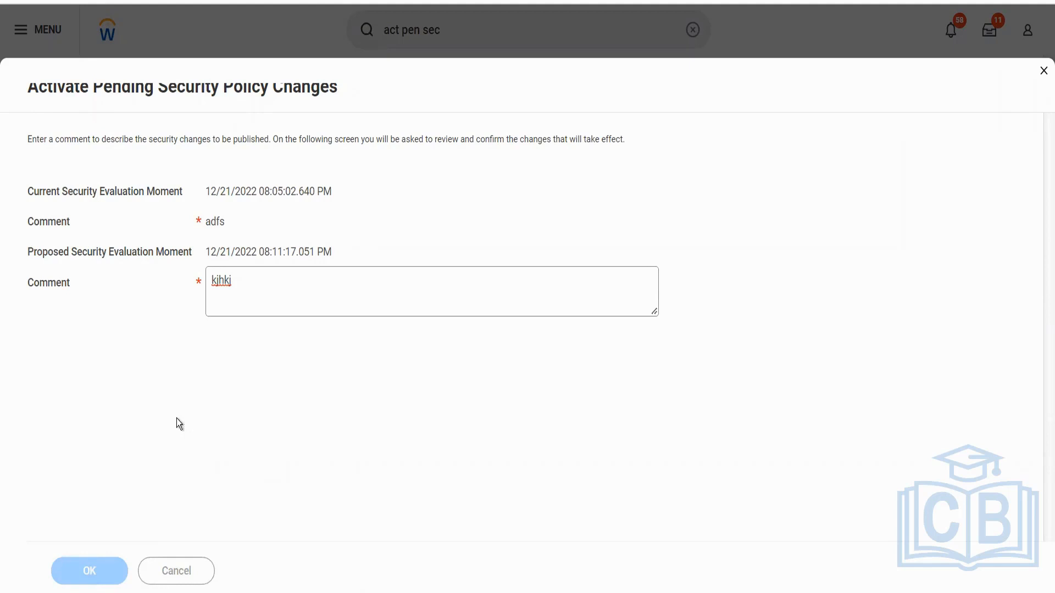
pyautogui.click(212, 283)
pyautogui.click(101, 560)
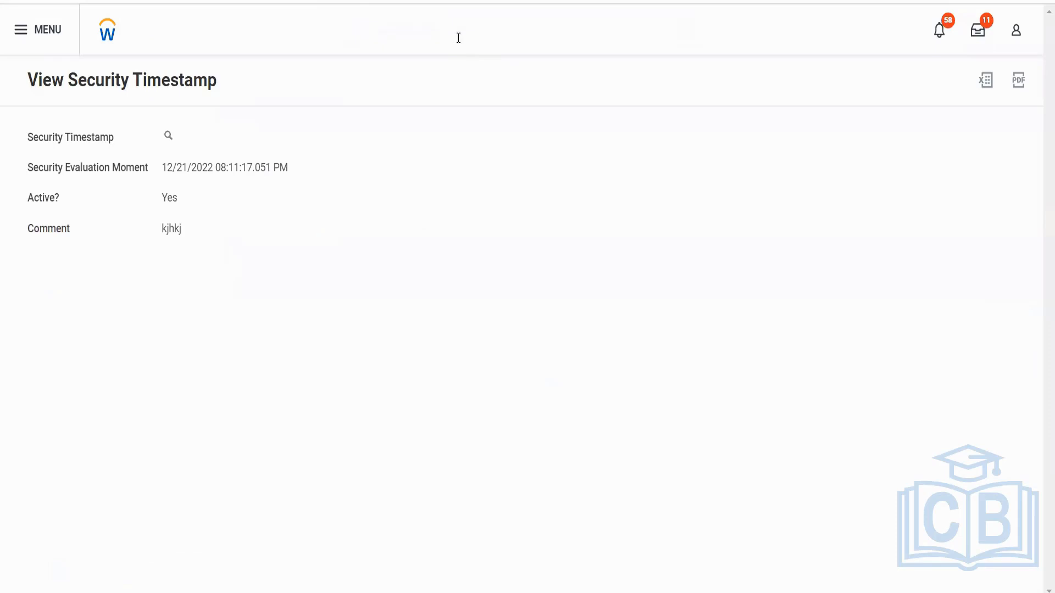
# Search for find journals and open the Find Journals report.
pyautogui.click(458, 37)
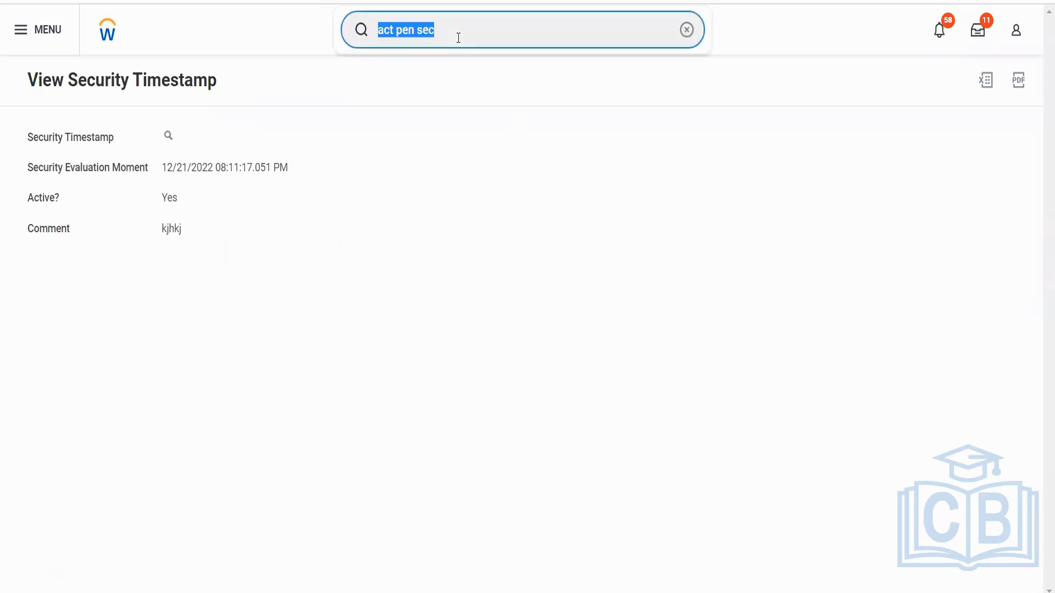
pyautogui.press('BackSpace')
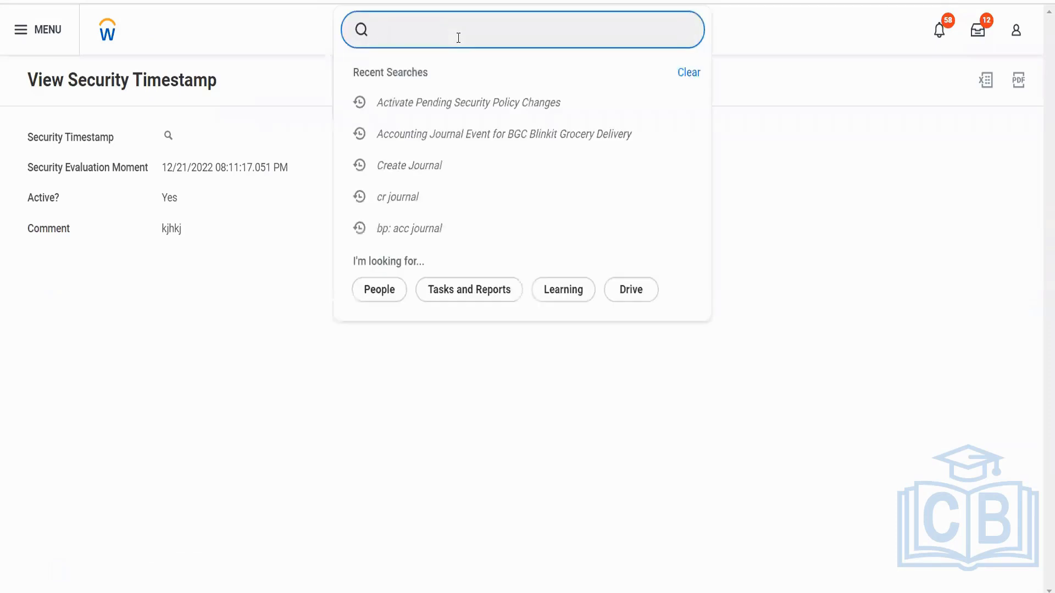
pyautogui.write('fin d')
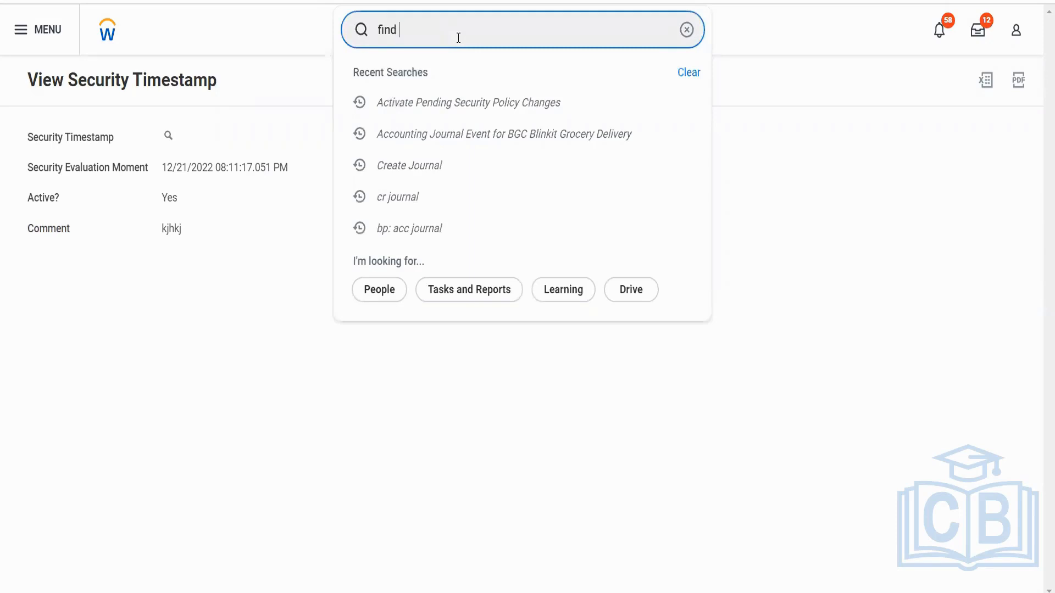
pyautogui.write('journals')
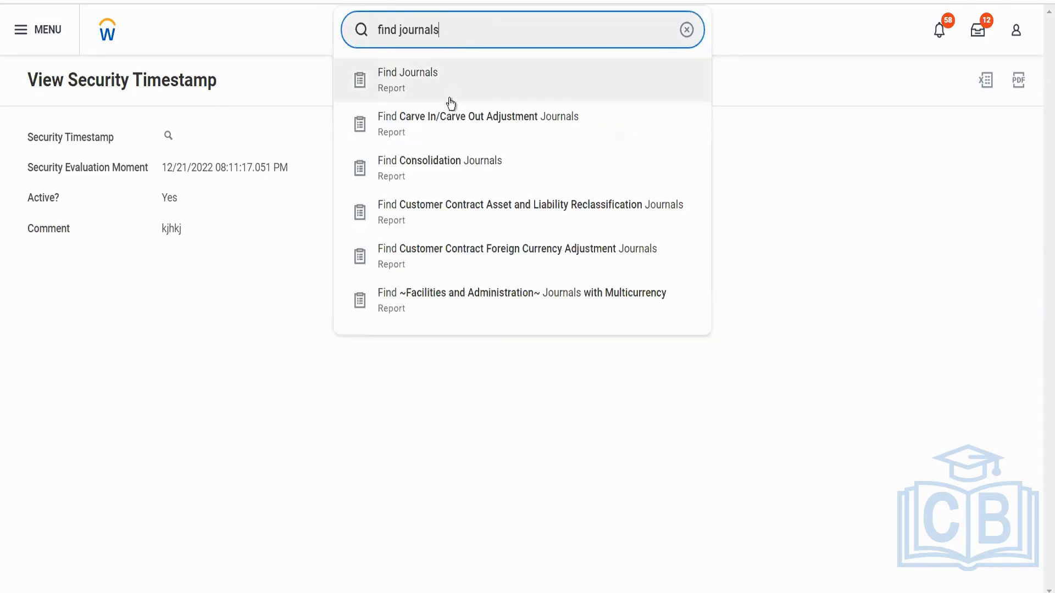
pyautogui.click(449, 96)
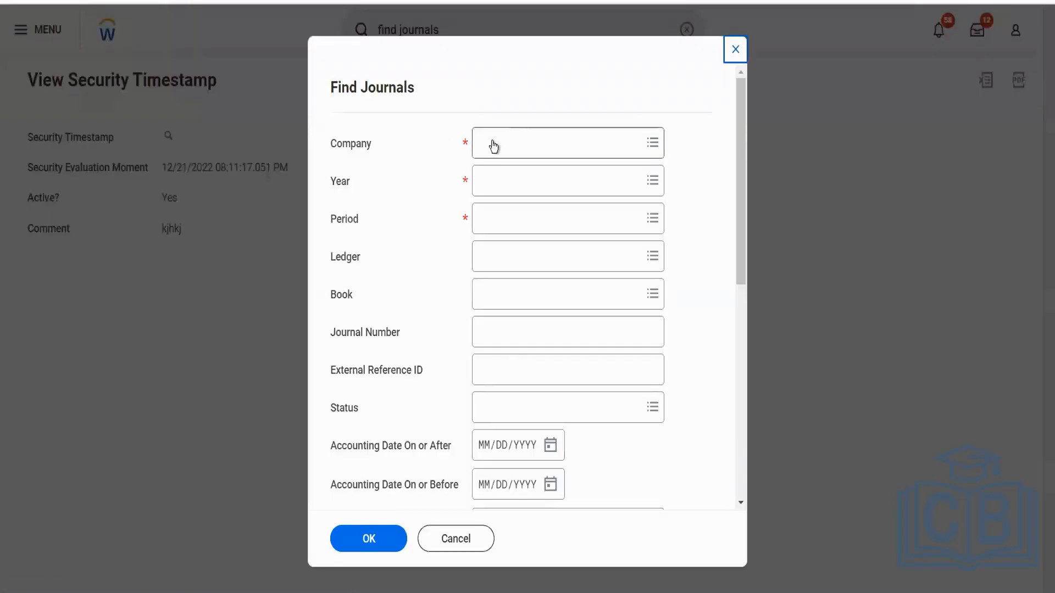
pyautogui.click(494, 142)
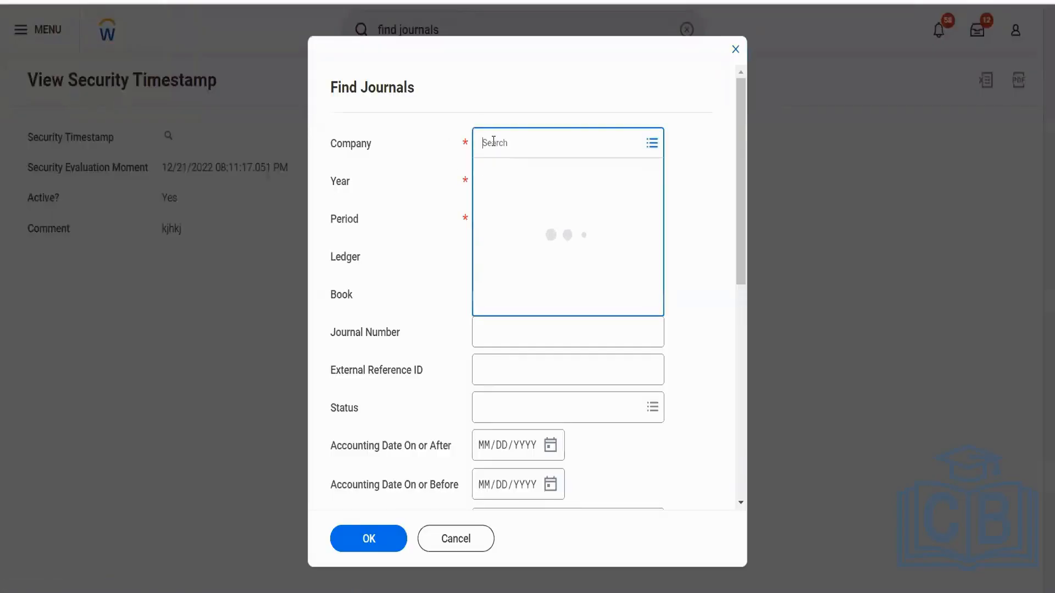
pyautogui.write('bcg')
pyautogui.press('Return')
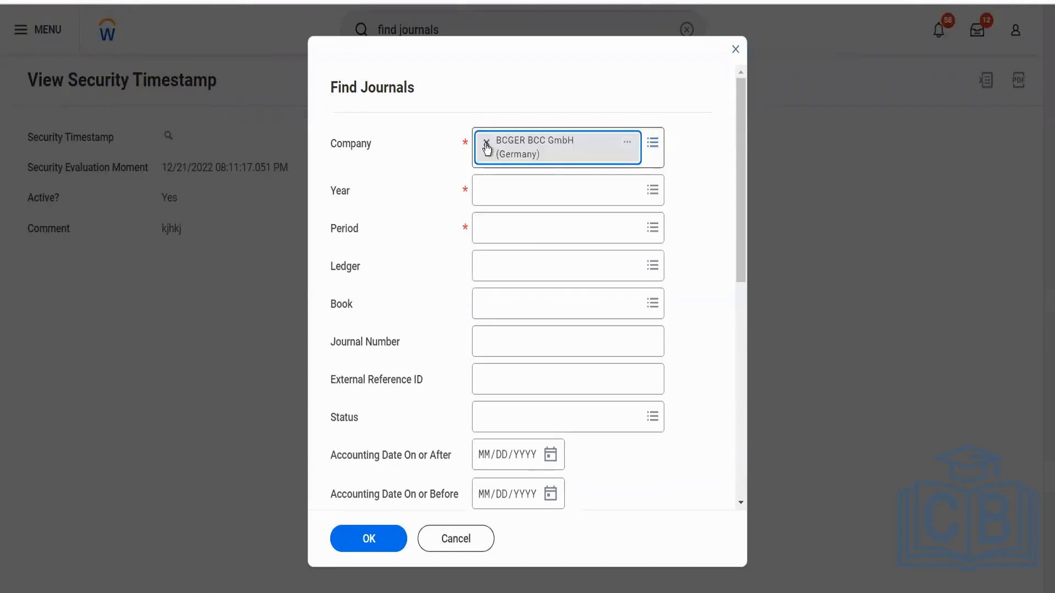
pyautogui.click(486, 143)
# Set the Find Journals company to BGC Blinkit Grocery Delivery and the year to 2022V.
pyautogui.write('bgc')
pyautogui.press('Return')
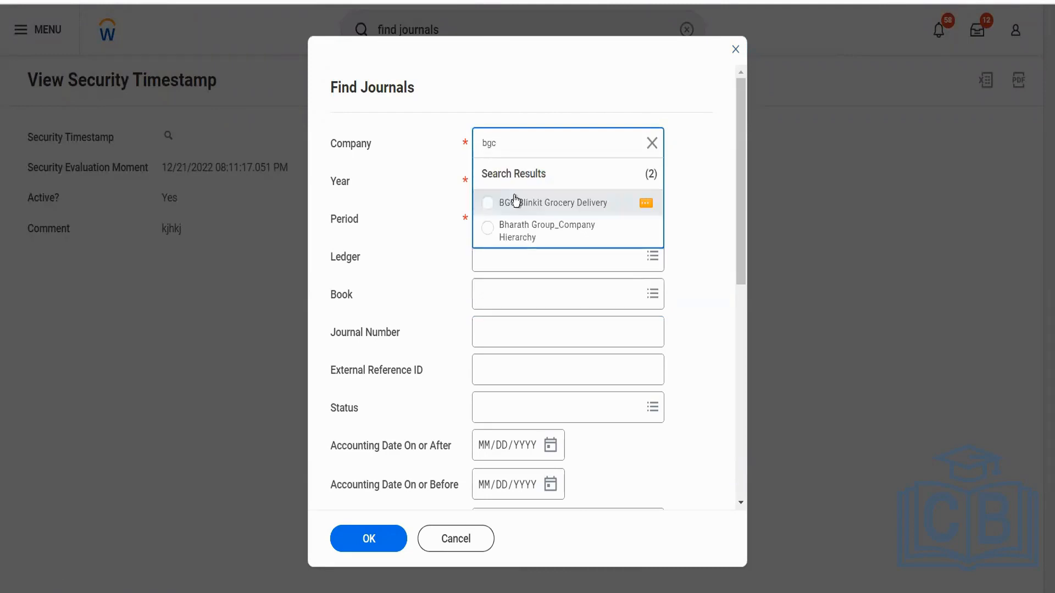
pyautogui.click(516, 203)
pyautogui.click(502, 186)
pyautogui.write('2022')
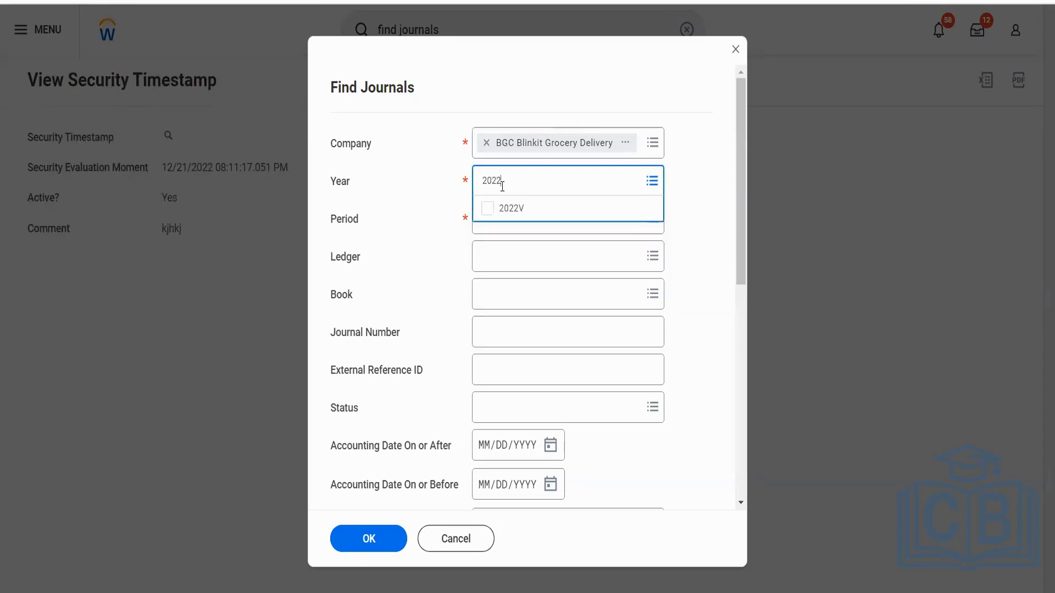
pyautogui.press('Return')
# Set the period to Dec and run the Find Journals report.
pyautogui.click(497, 218)
pyautogui.write('dec')
pyautogui.press('Return')
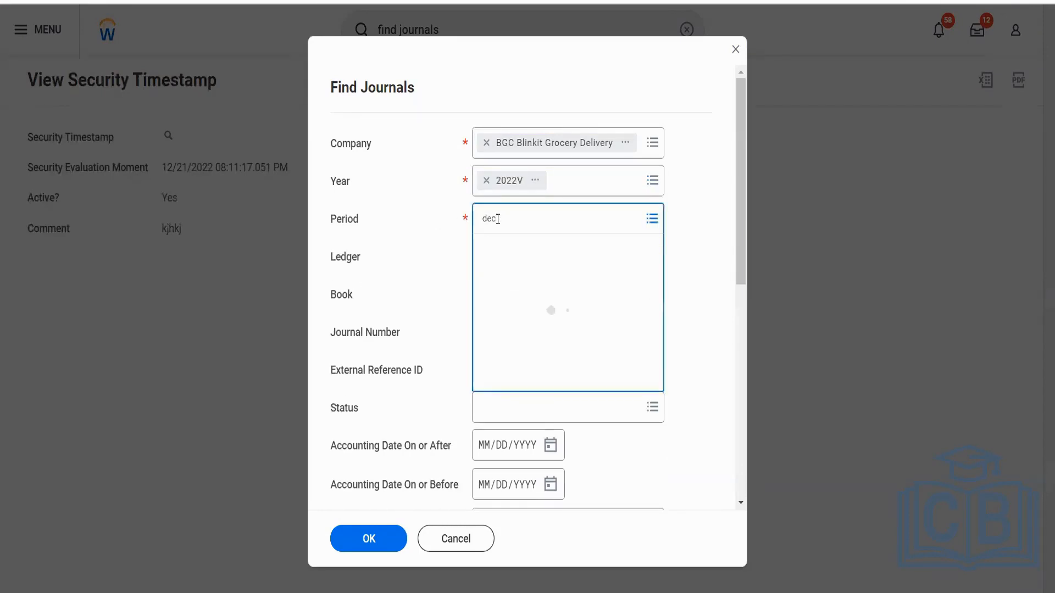
pyautogui.click(410, 295)
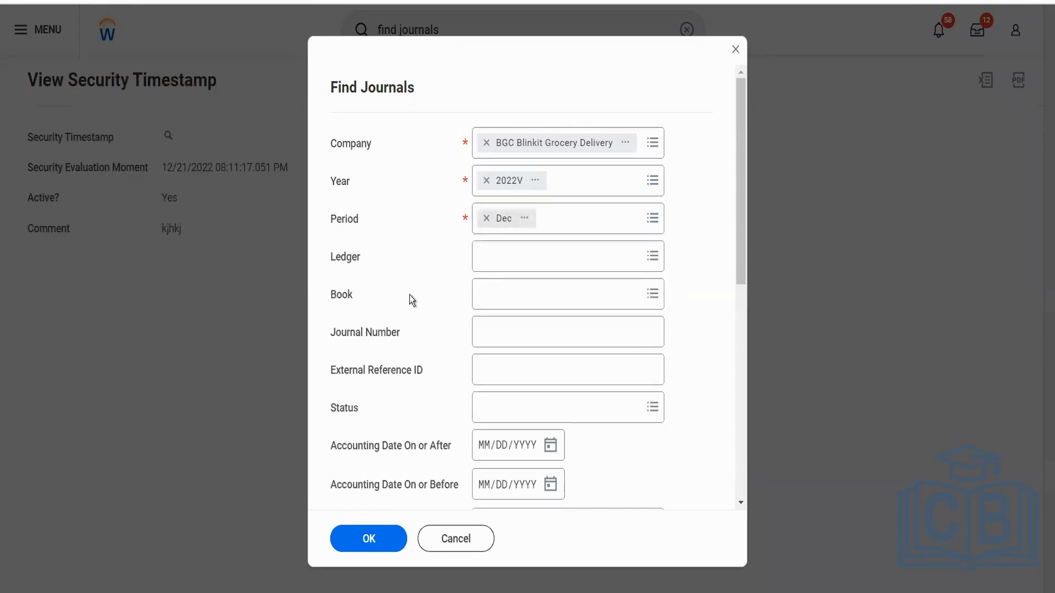
pyautogui.scroll(-4, 410, 295)
pyautogui.click(371, 541)
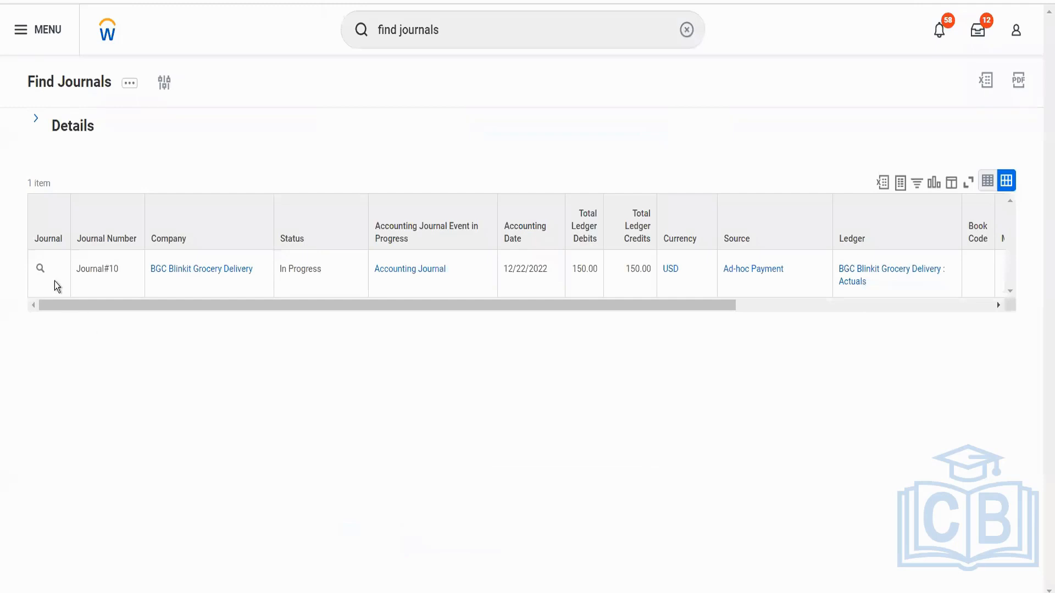
# Open the BGC Blinkit Grocery Delivery journal from the report and review its entry details and status history.
pyautogui.click(39, 271)
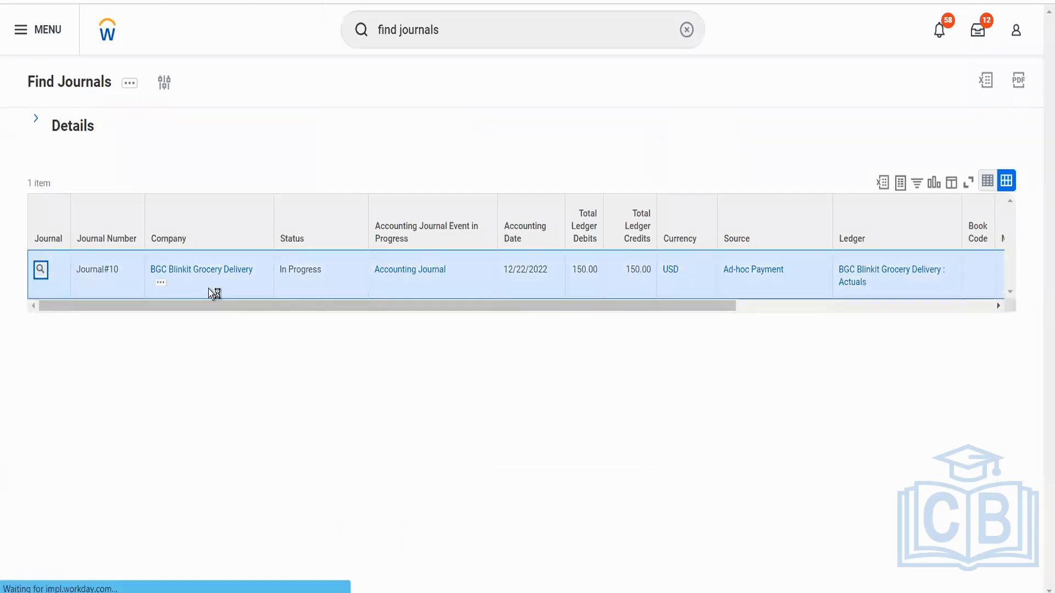
pyautogui.scroll(-2, 253, 417)
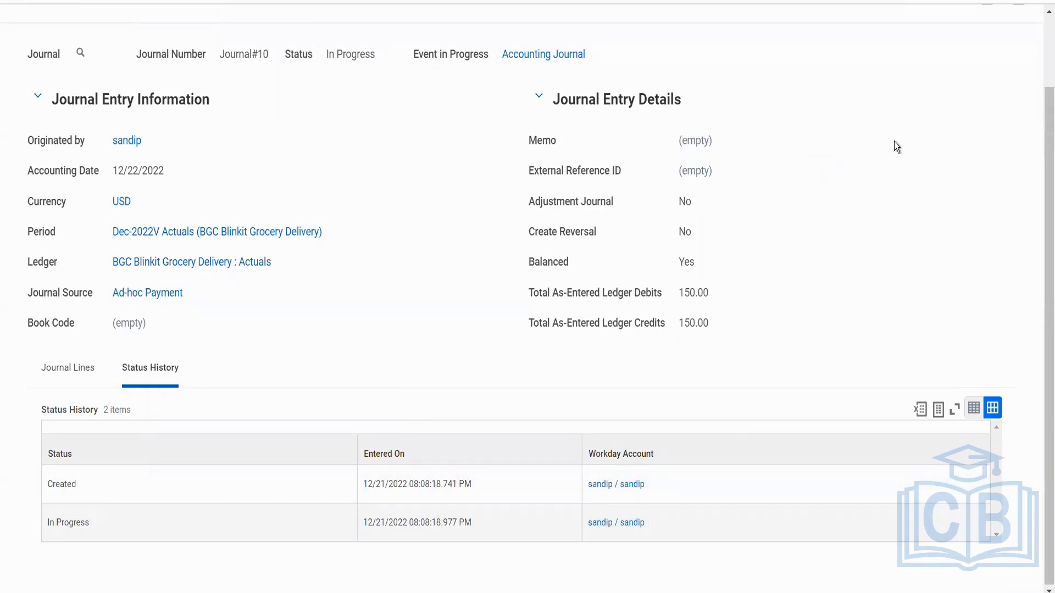
pyautogui.scroll(2, 968, 100)
# Open the inbox and expand the full list of business process definitions in the Accounting Journal Event error task.
pyautogui.click(978, 30)
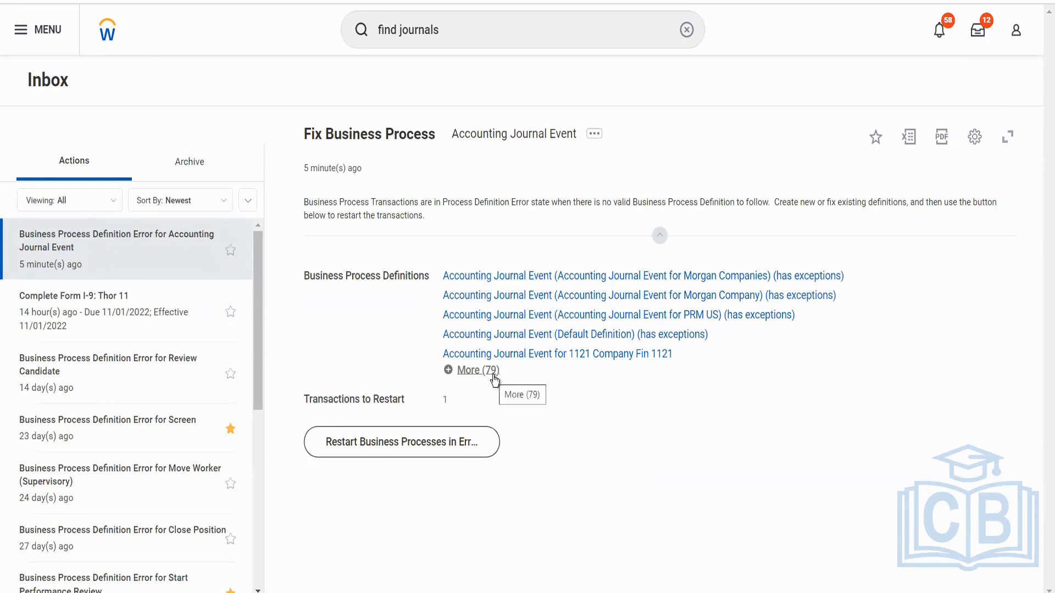
pyautogui.click(477, 370)
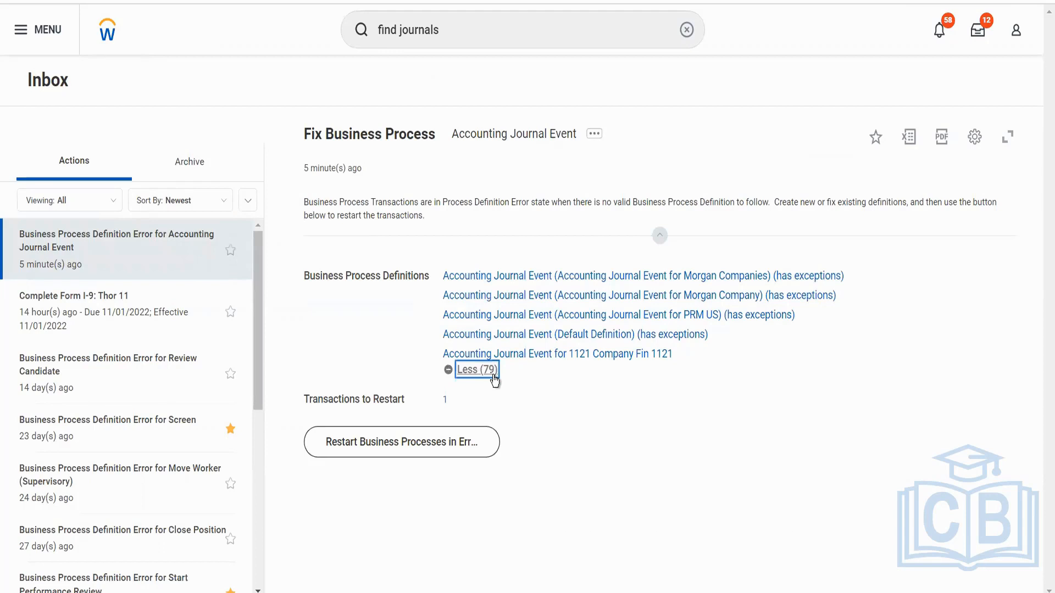
pyautogui.scroll(-3, 595, 422)
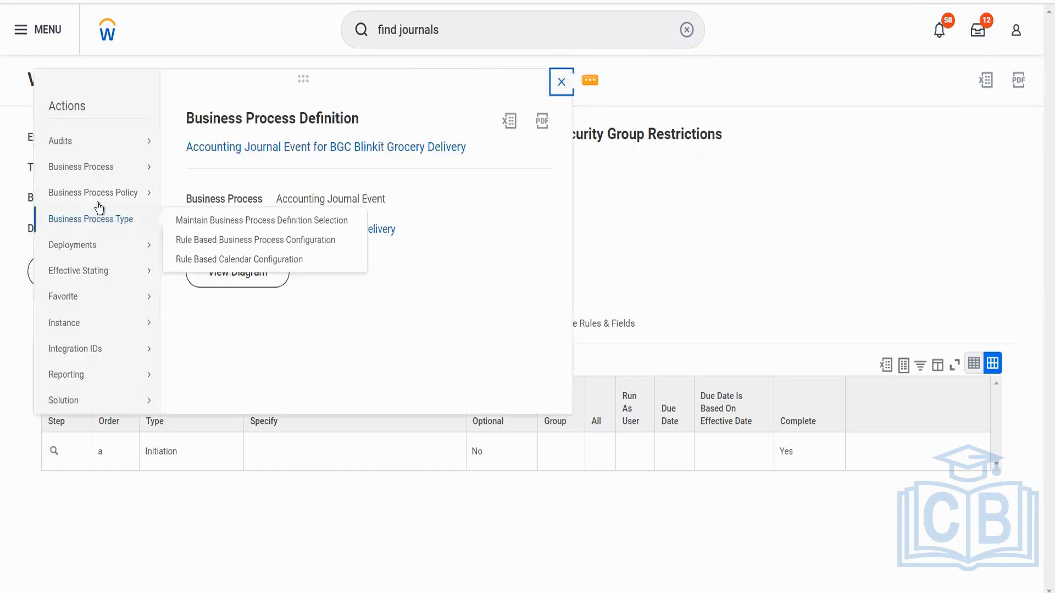
# Open the Accounting Journal Event definition for BGC Blinkit Grocery Delivery for editing with effective date 12/21/2022.
pyautogui.moveTo(130, 176)
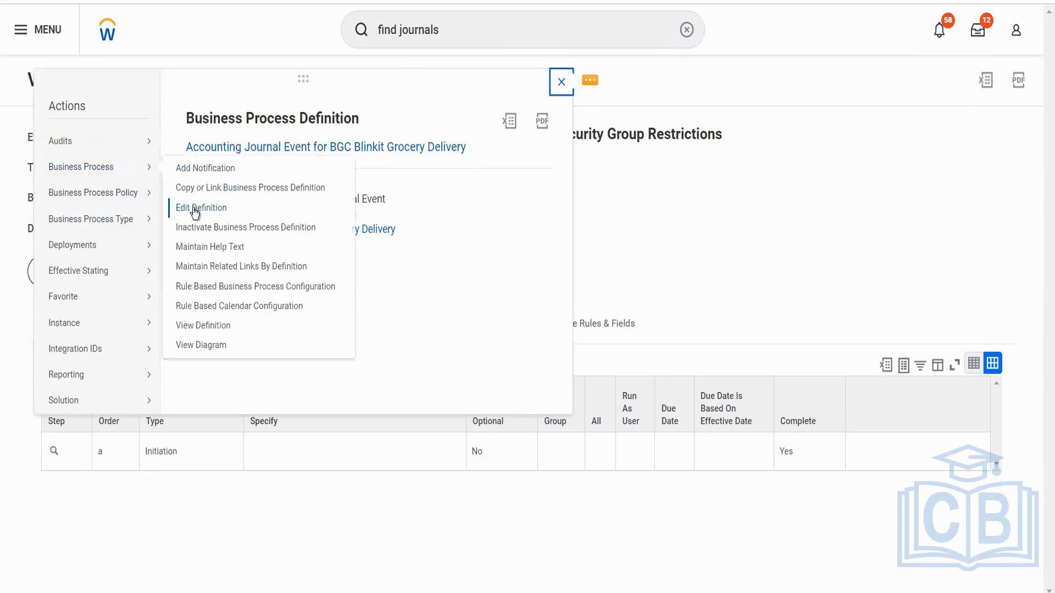
pyautogui.click(193, 206)
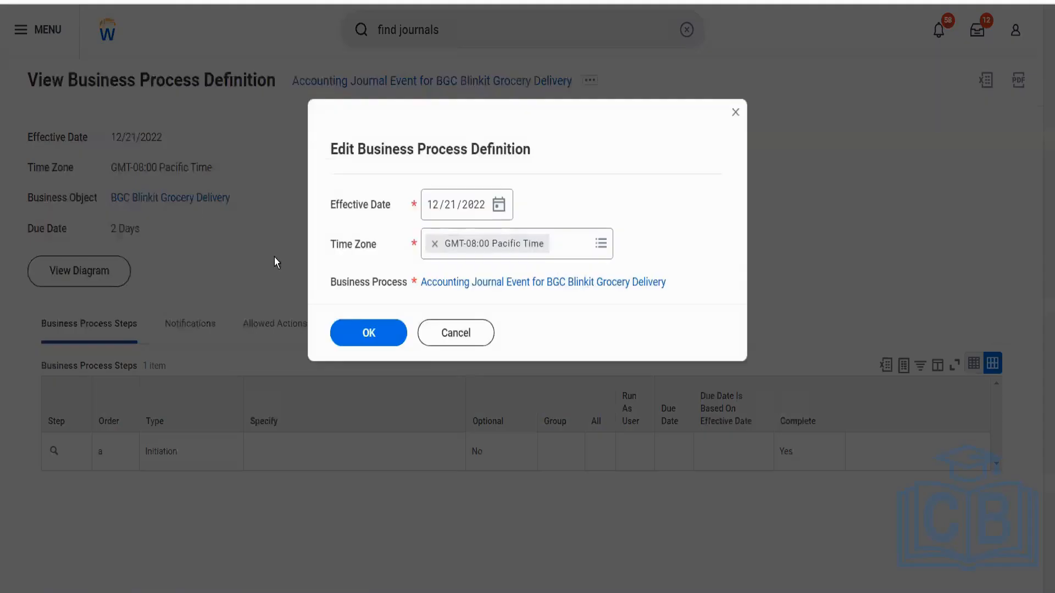
pyautogui.click(381, 334)
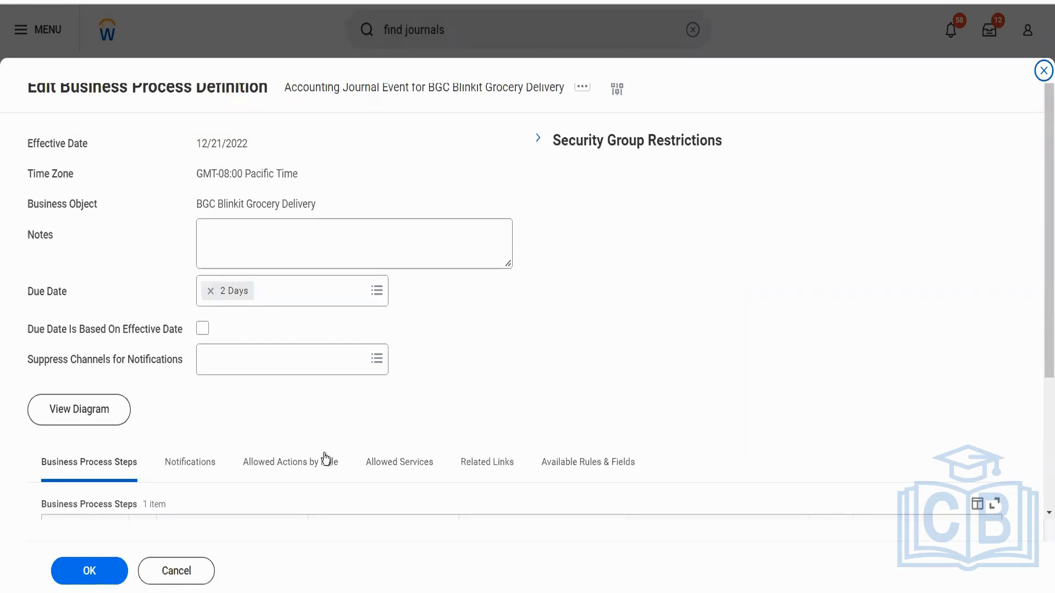
# Add a business process step with order b and type Approval.
pyautogui.scroll(-3, 325, 457)
pyautogui.click(66, 387)
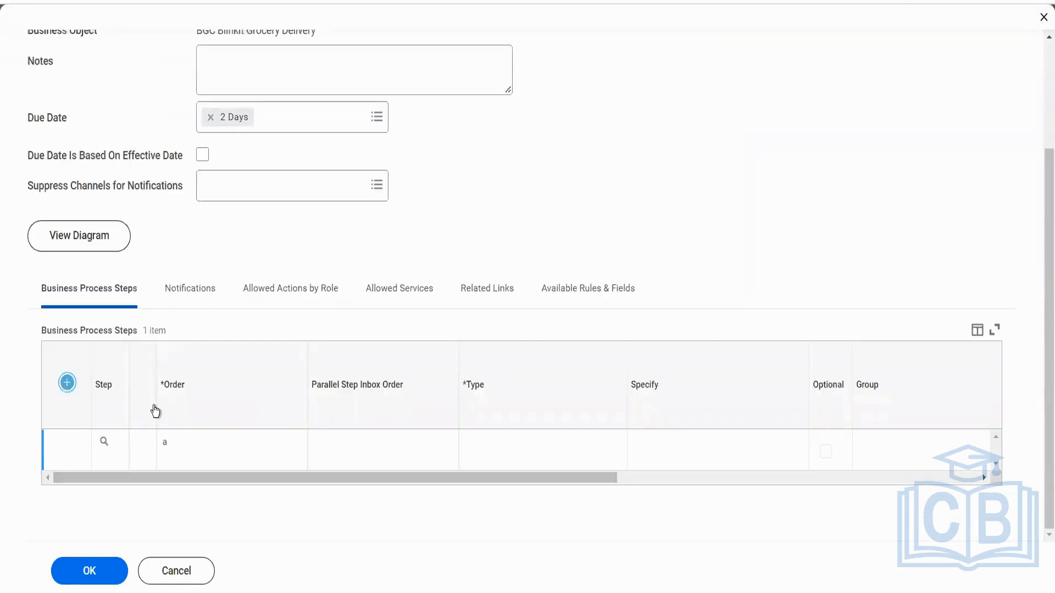
pyautogui.click(233, 460)
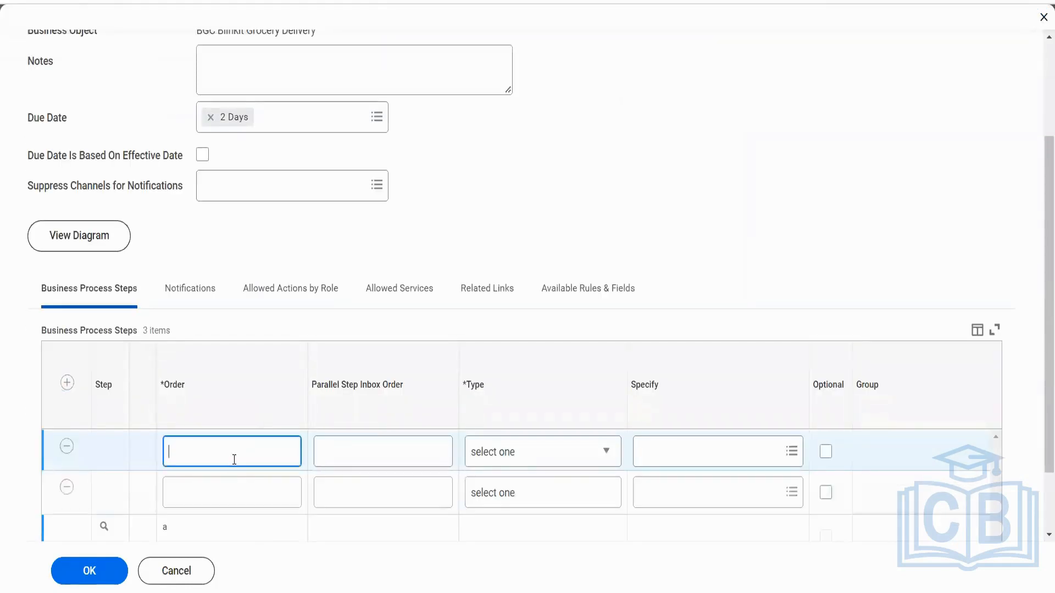
pyautogui.write('b')
pyautogui.click(502, 456)
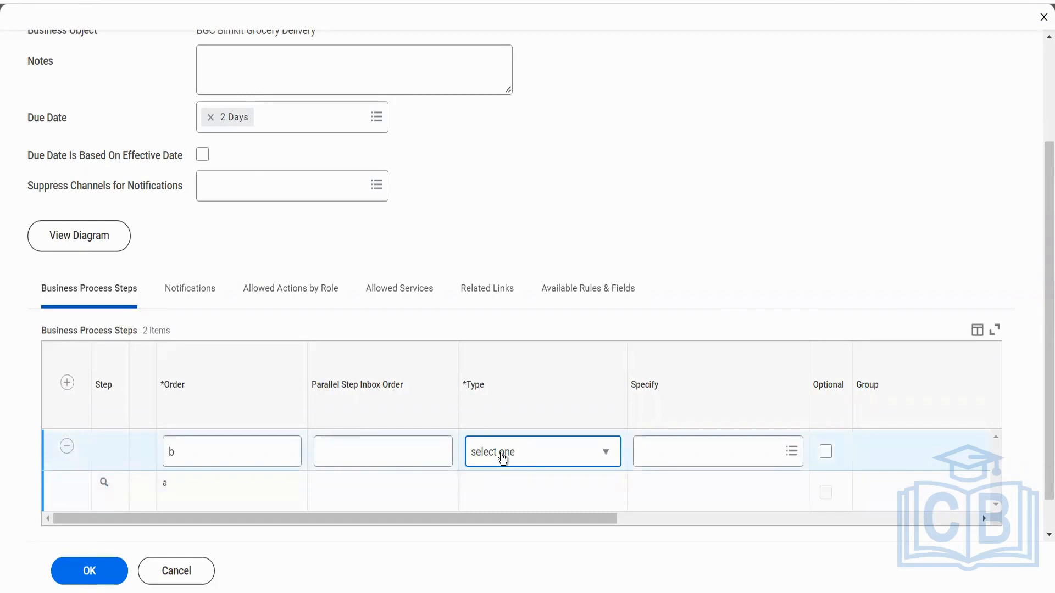
pyautogui.click(502, 456)
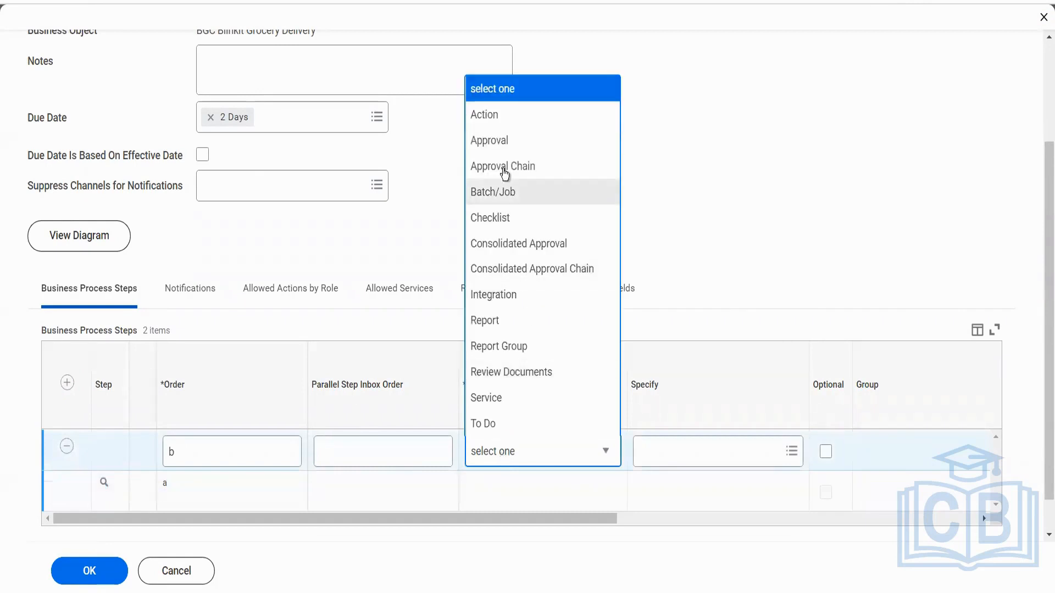
pyautogui.click(489, 142)
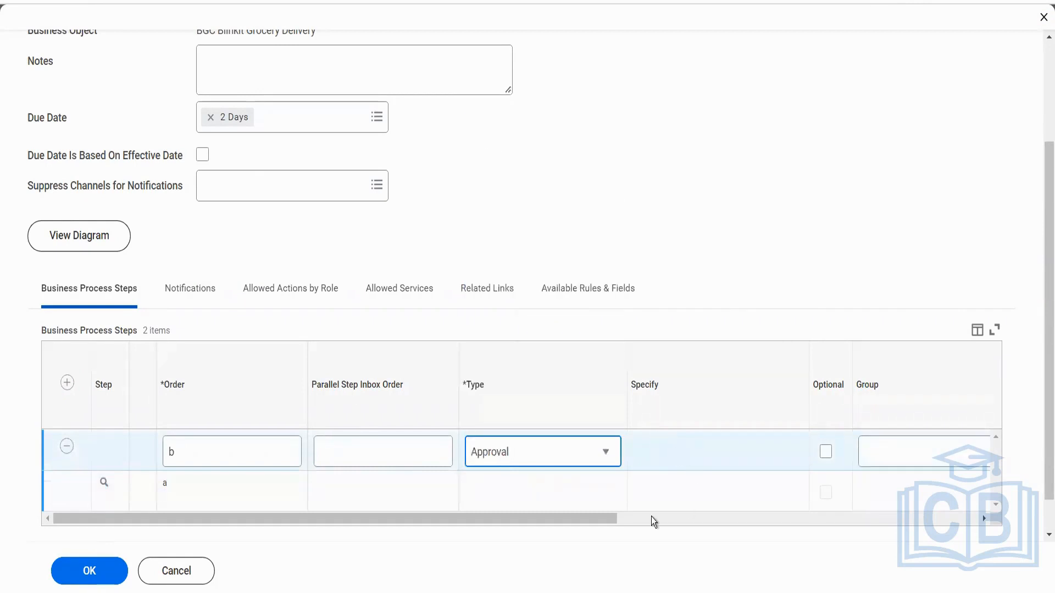
# Assign the Accounting Manager security group to approval step b.
pyautogui.moveTo(591, 519); pyautogui.dragTo(727, 519)
pyautogui.click(689, 445)
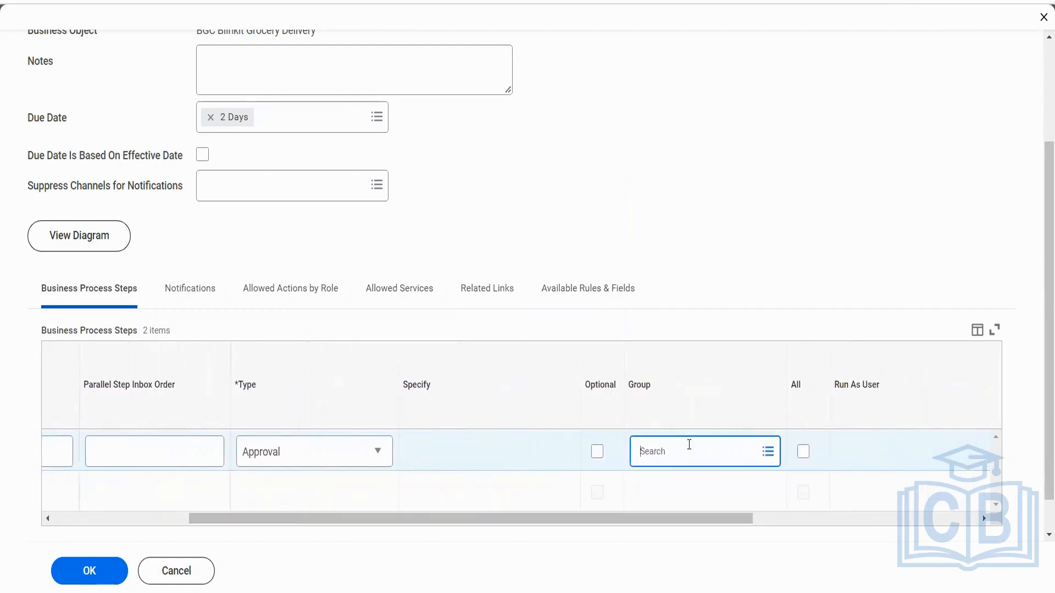
pyautogui.click(671, 390)
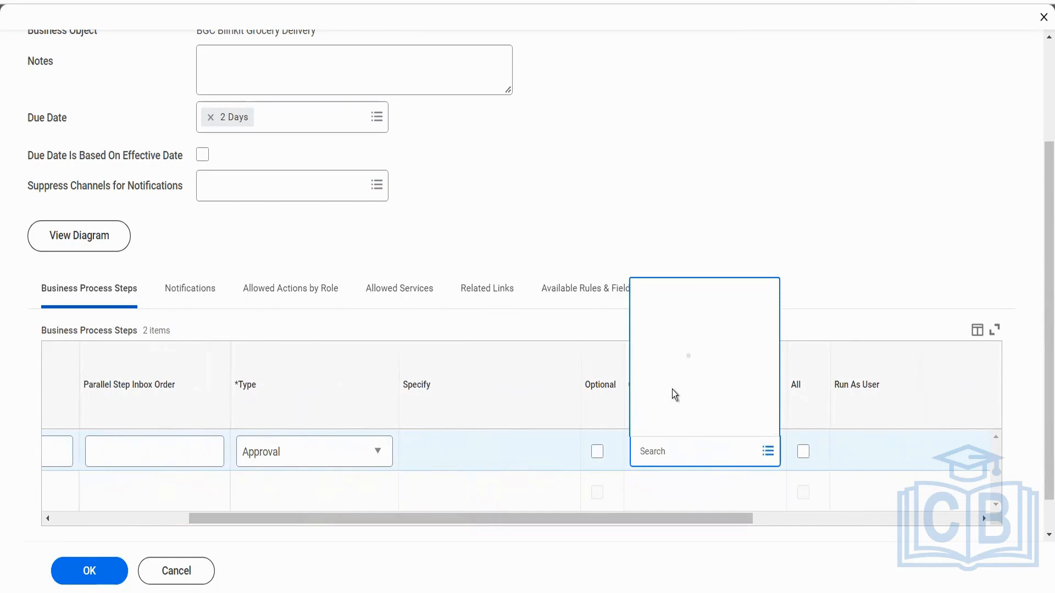
pyautogui.click(675, 421)
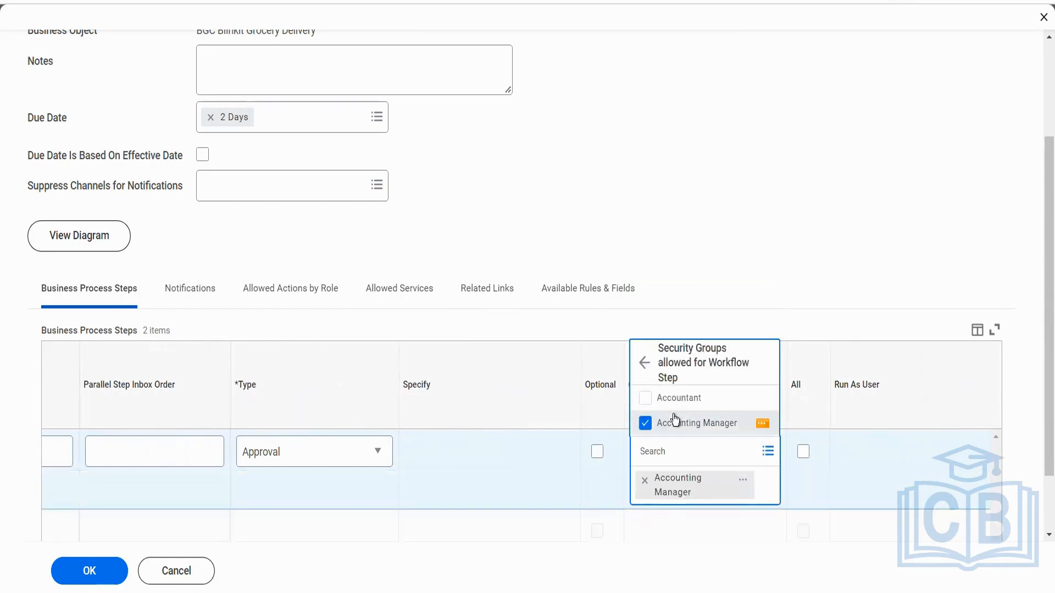
pyautogui.click(523, 245)
# Save the business process definition and read the details of the page error.
pyautogui.click(81, 580)
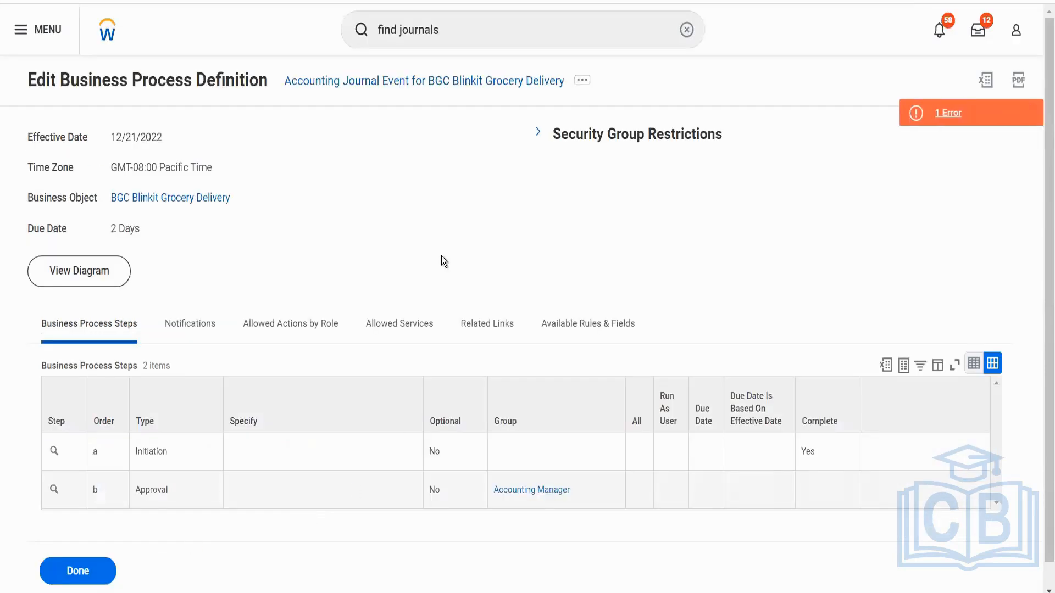
pyautogui.click(938, 111)
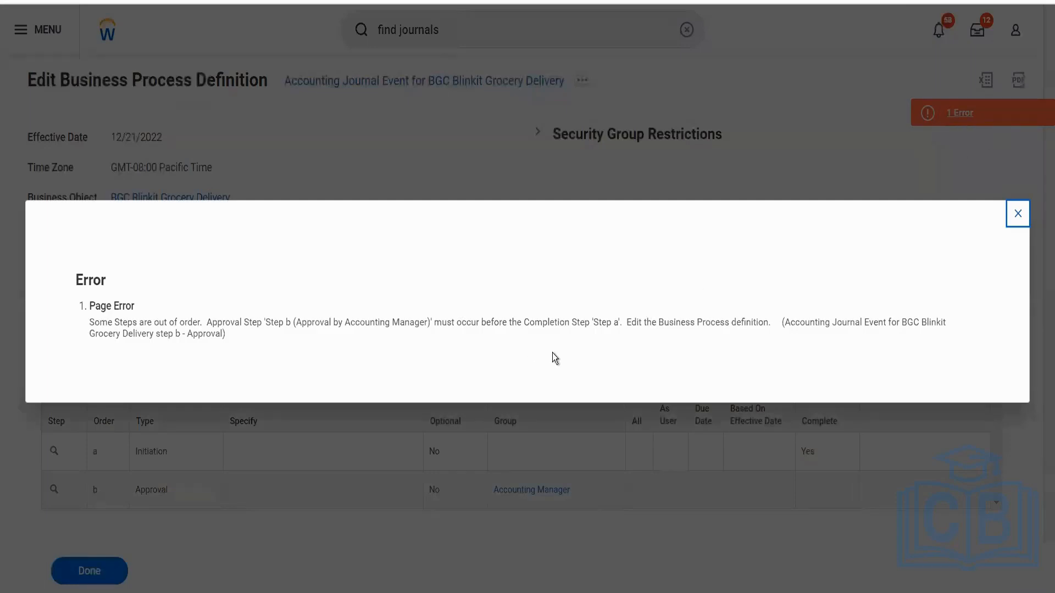
pyautogui.click(1010, 214)
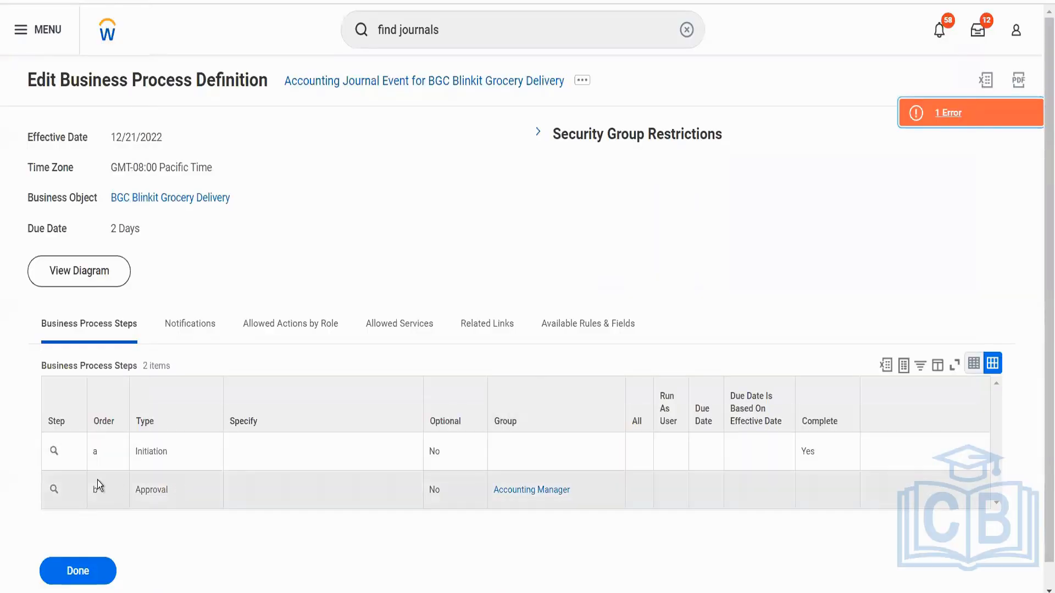
# Set approval step b as the completion step of the business process, effective 12/21/2022.
pyautogui.click(65, 491)
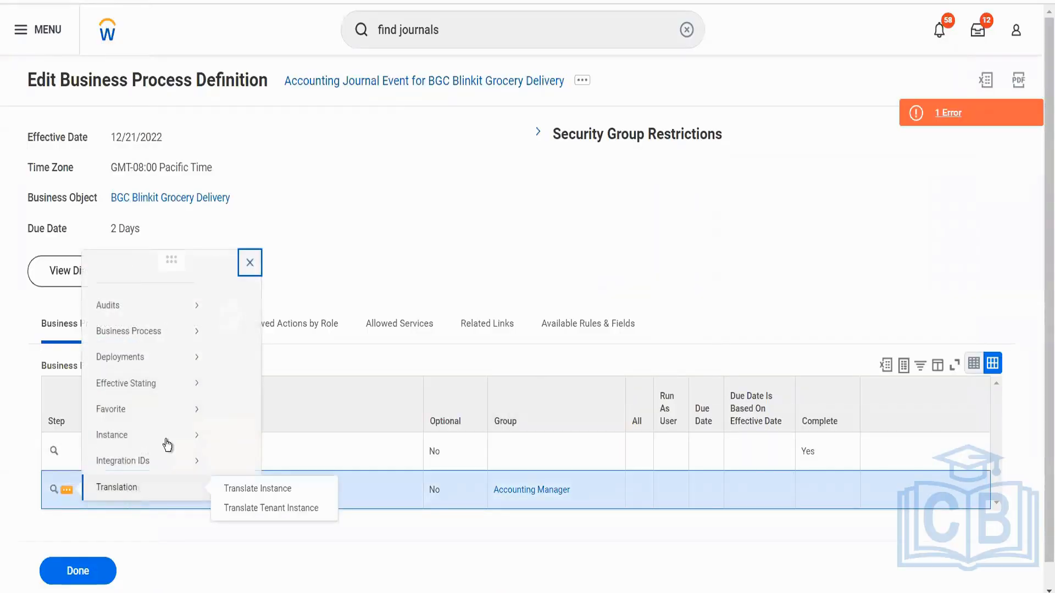
pyautogui.moveTo(192, 336)
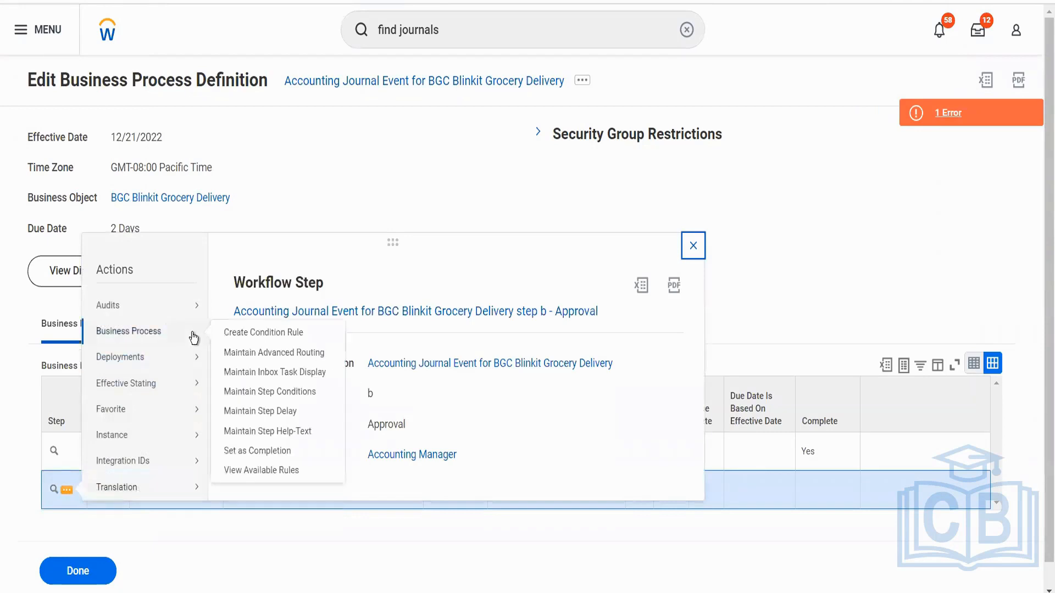
pyautogui.click(252, 450)
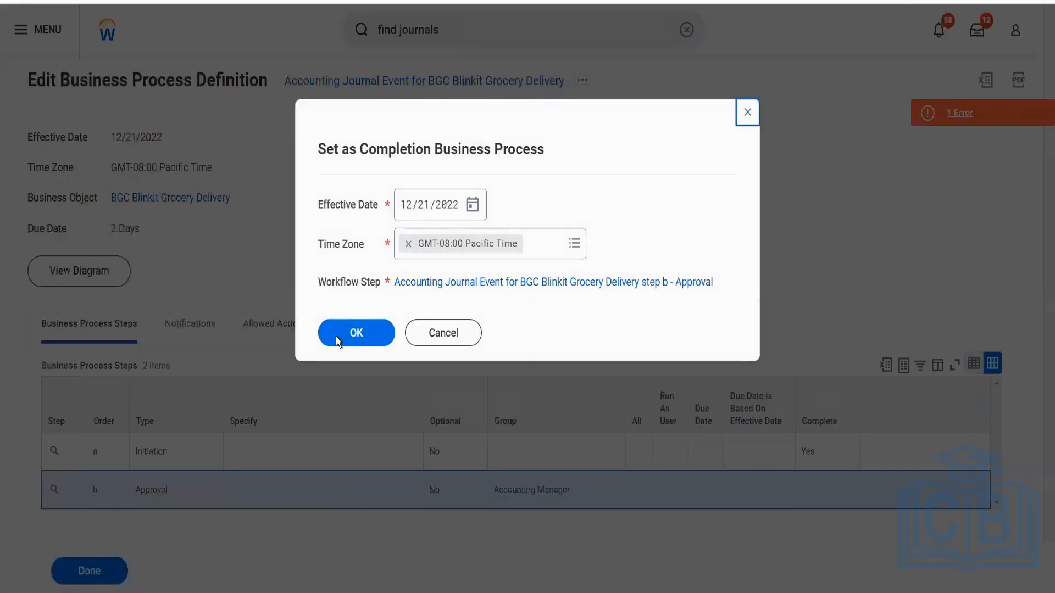
pyautogui.click(340, 336)
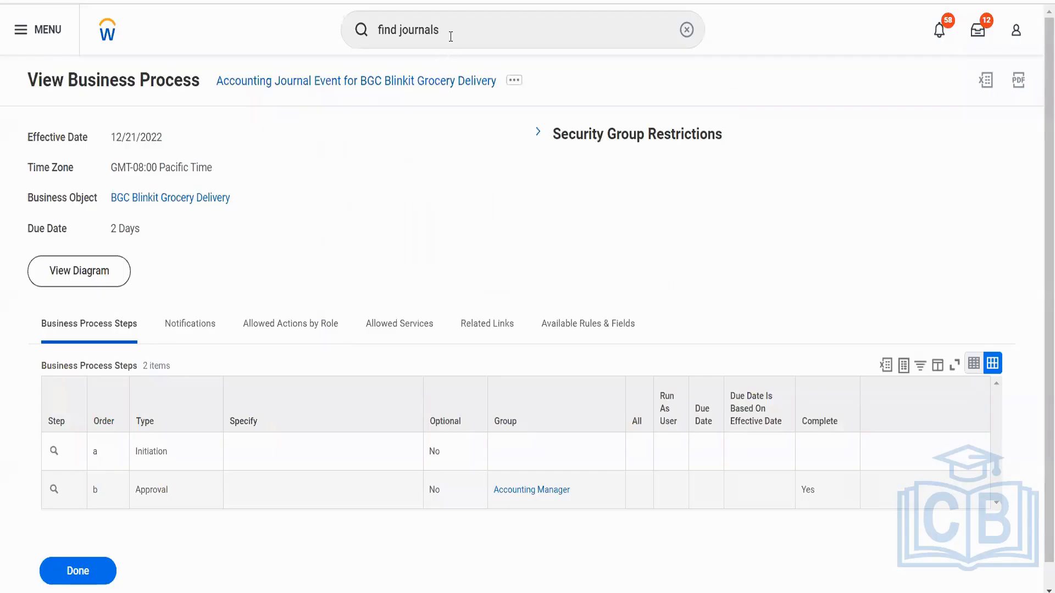
# Search for "bgc" and open the BGC Blinkit Grocery Delivery company.
pyautogui.click(450, 36)
pyautogui.moveTo(450, 37); pyautogui.dragTo(374, 41)
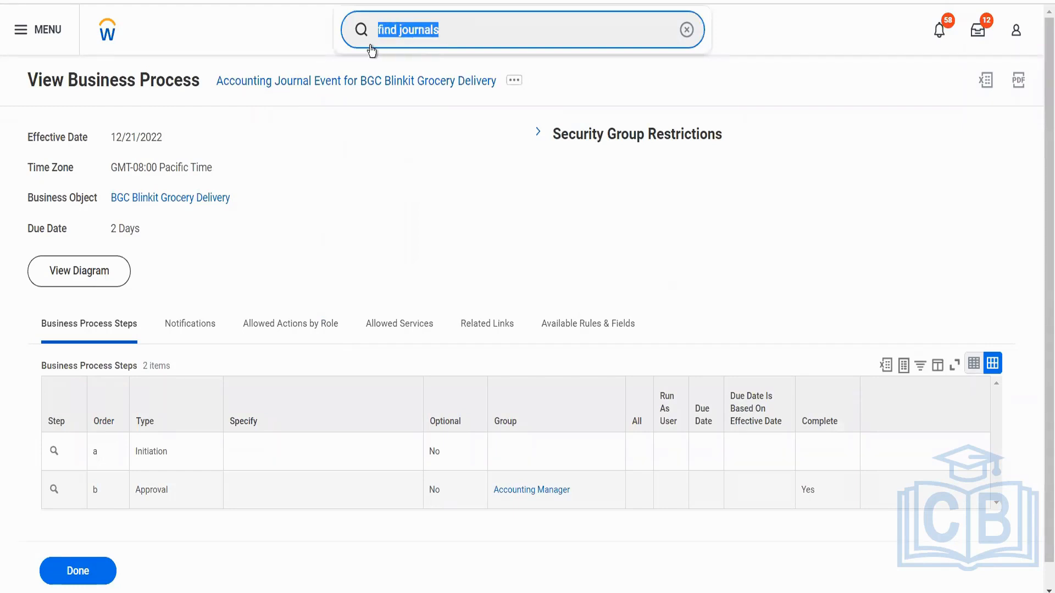
pyautogui.write('bgc')
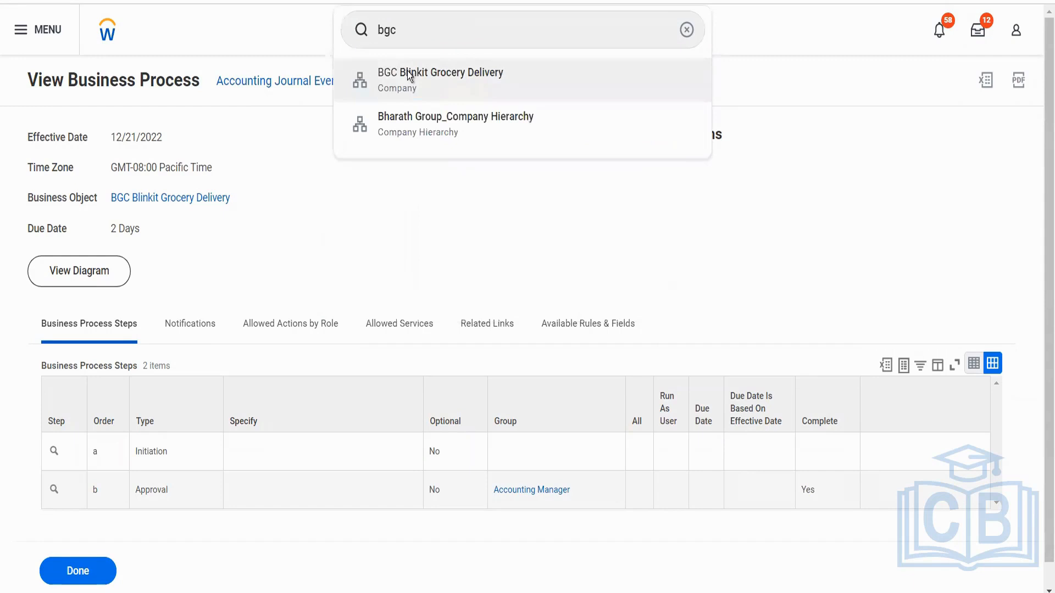
pyautogui.click(407, 72)
# Look through the actions available for the company and view its organization details.
pyautogui.click(221, 84)
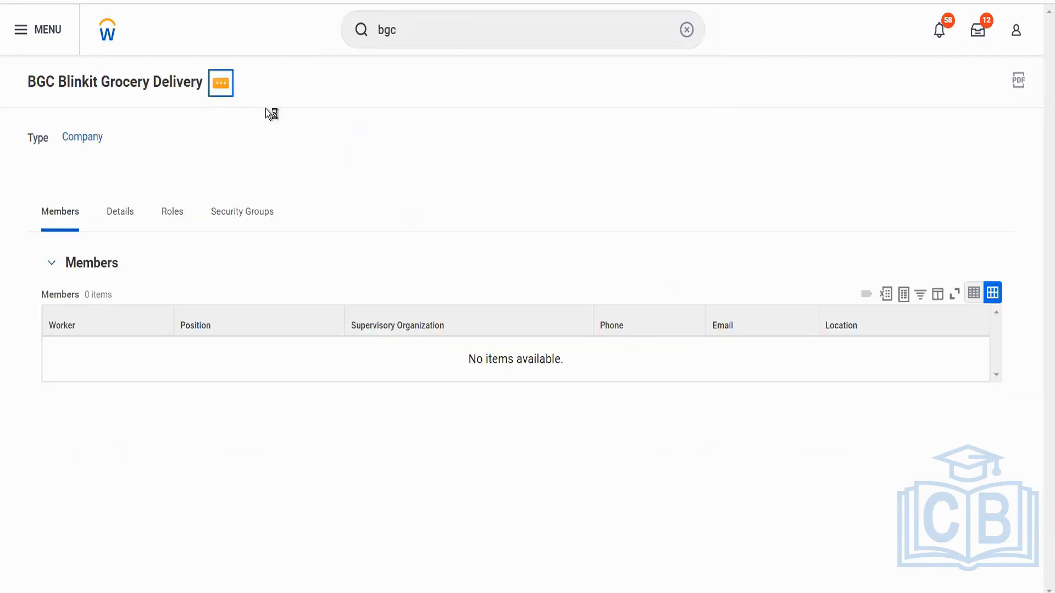
pyautogui.moveTo(313, 362)
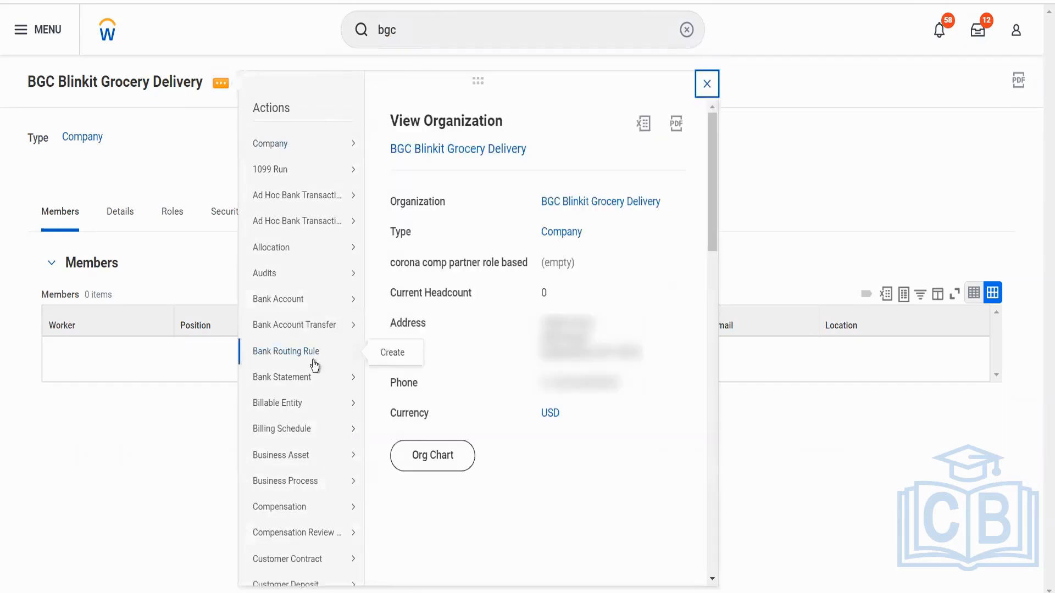
pyautogui.scroll(-10, 313, 365)
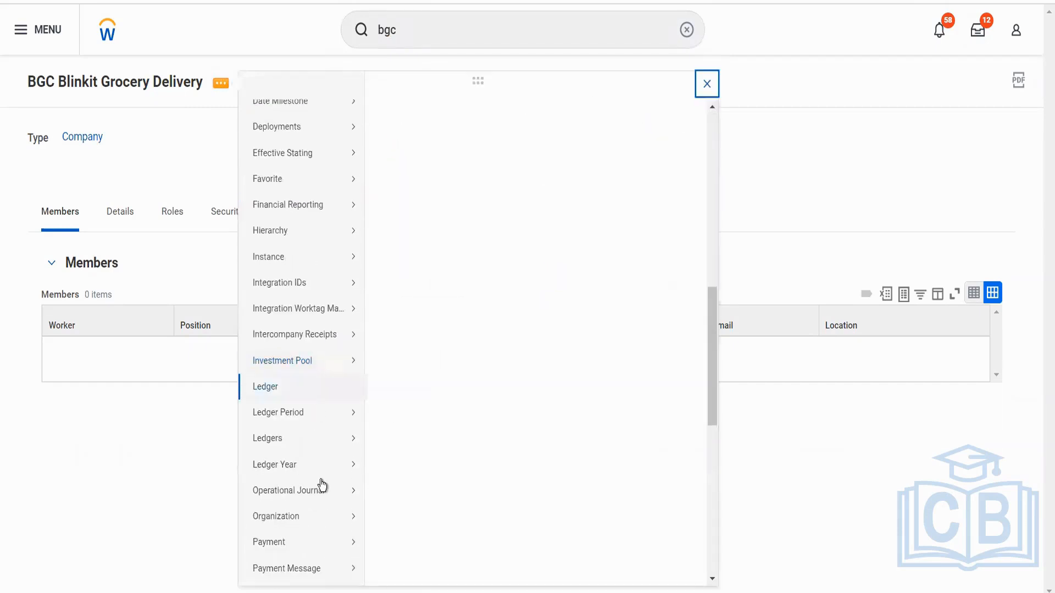
pyautogui.moveTo(324, 515)
pyautogui.scroll(-4, 323, 515)
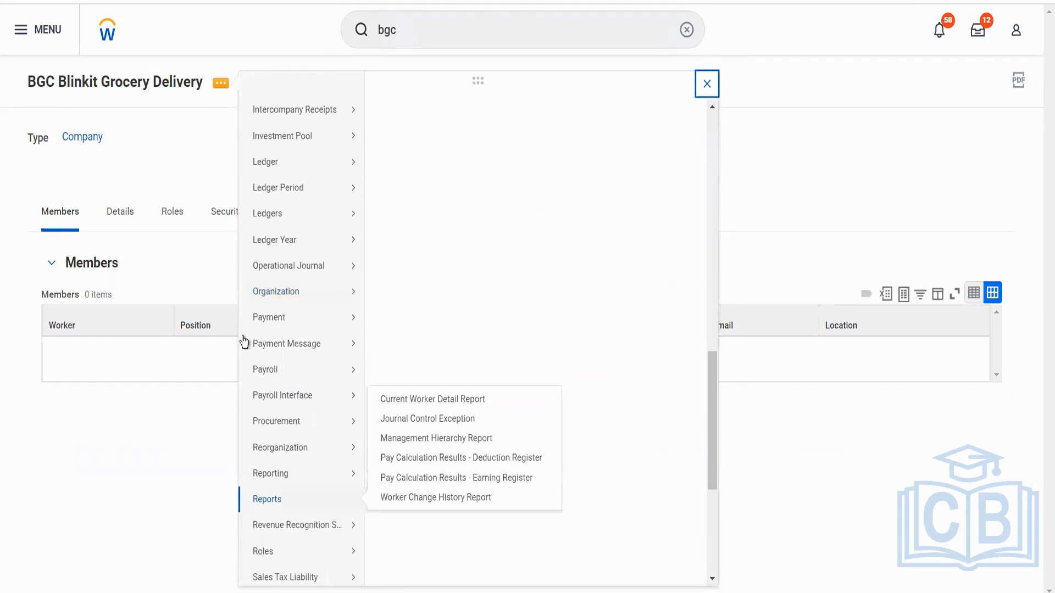
pyautogui.click(121, 216)
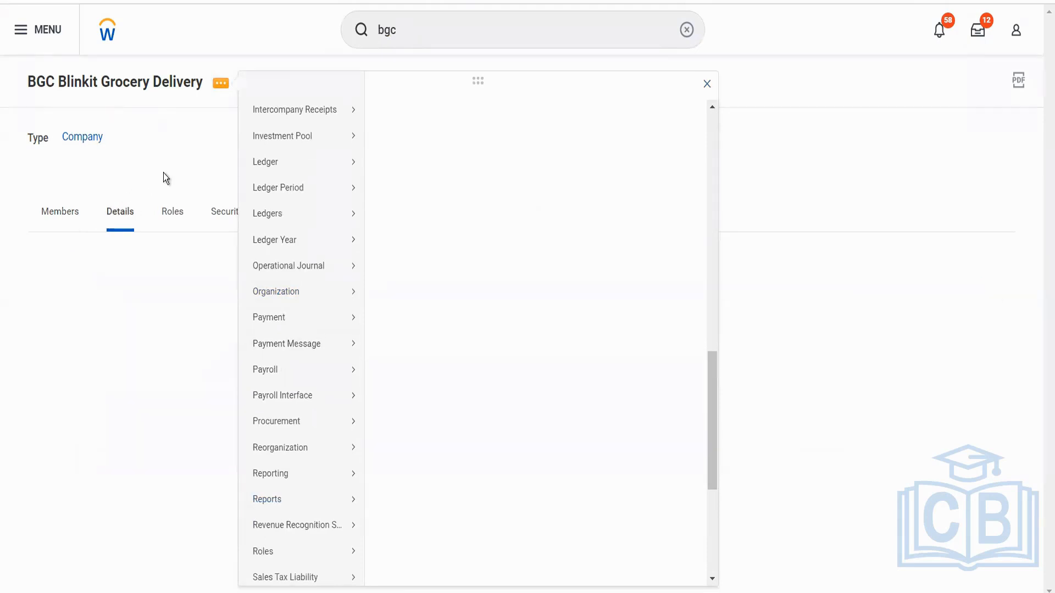
pyautogui.click(163, 172)
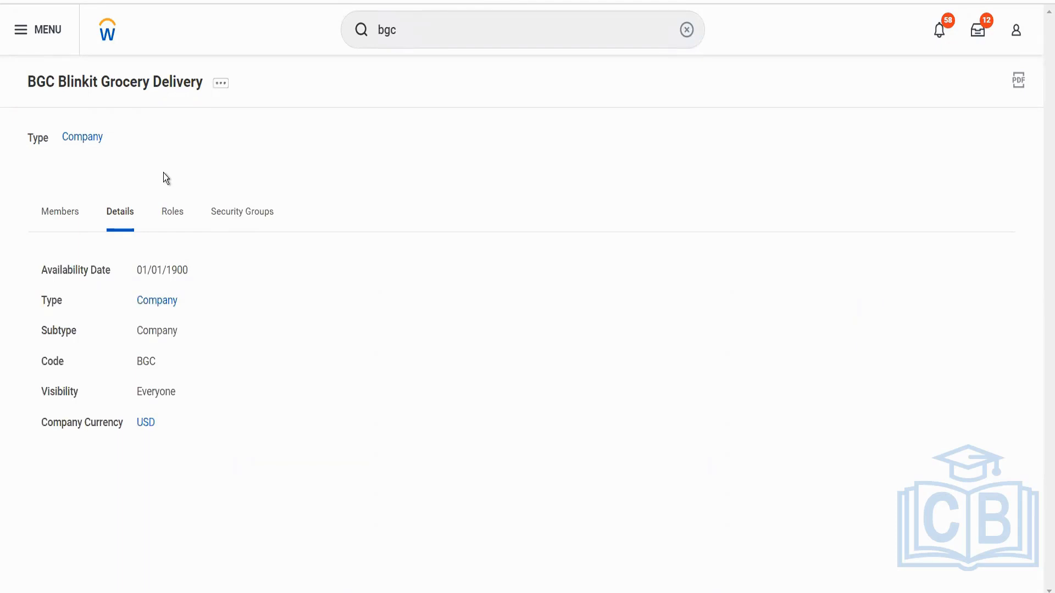
# Filter the company's assignable roles to all those matching "acc mana" and check who they are assigned to.
pyautogui.click(170, 217)
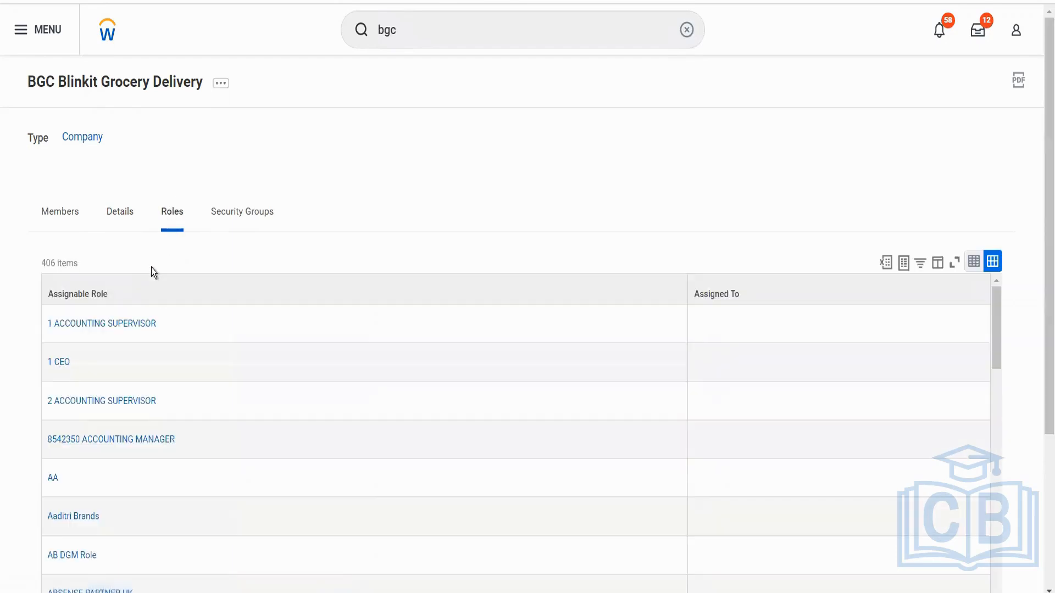
pyautogui.click(138, 293)
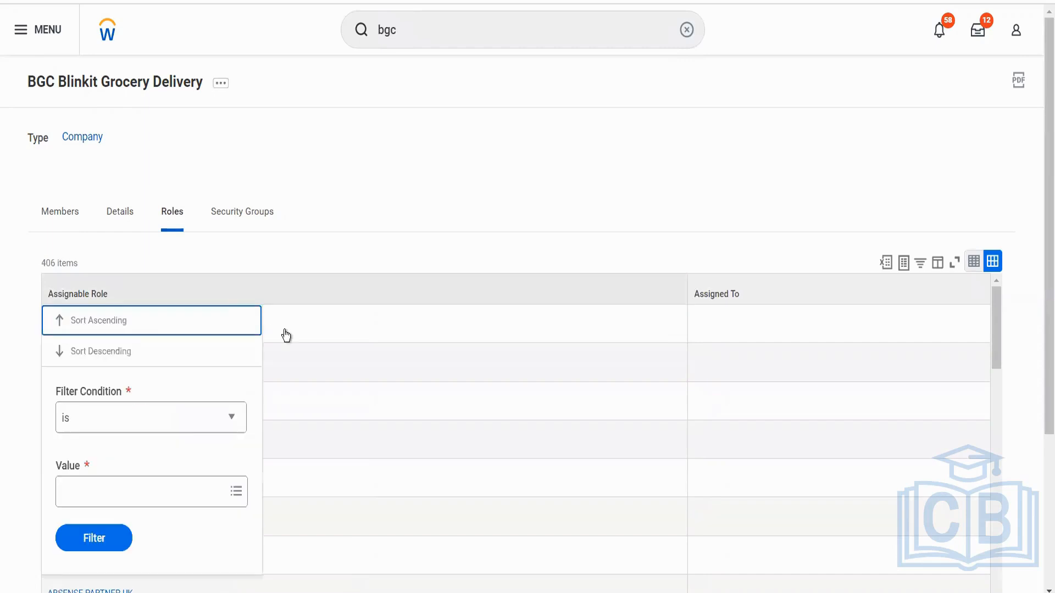
pyautogui.click(146, 486)
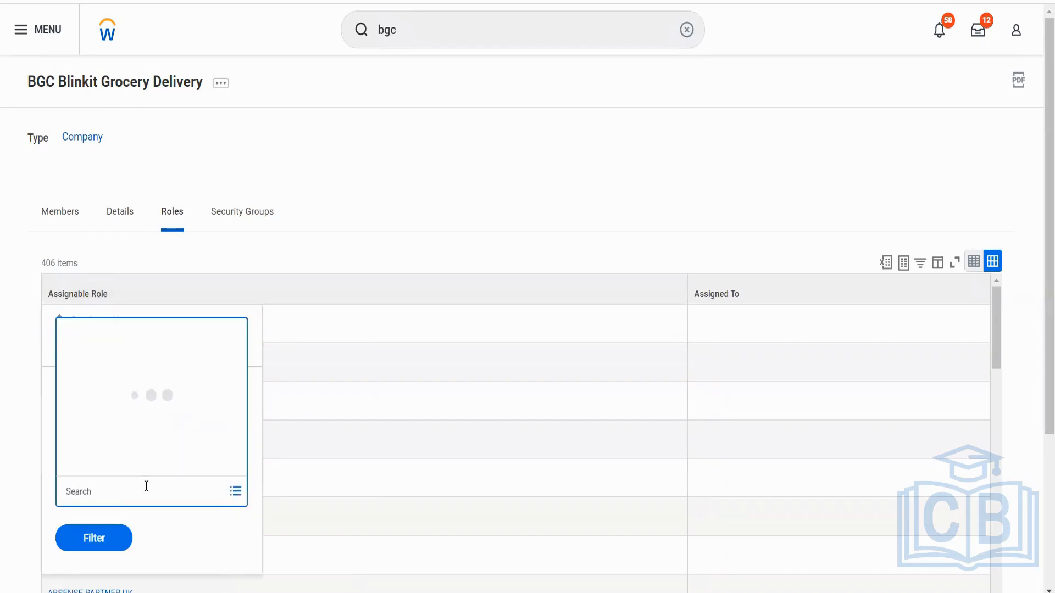
pyautogui.write('acc mana')
pyautogui.press('Return')
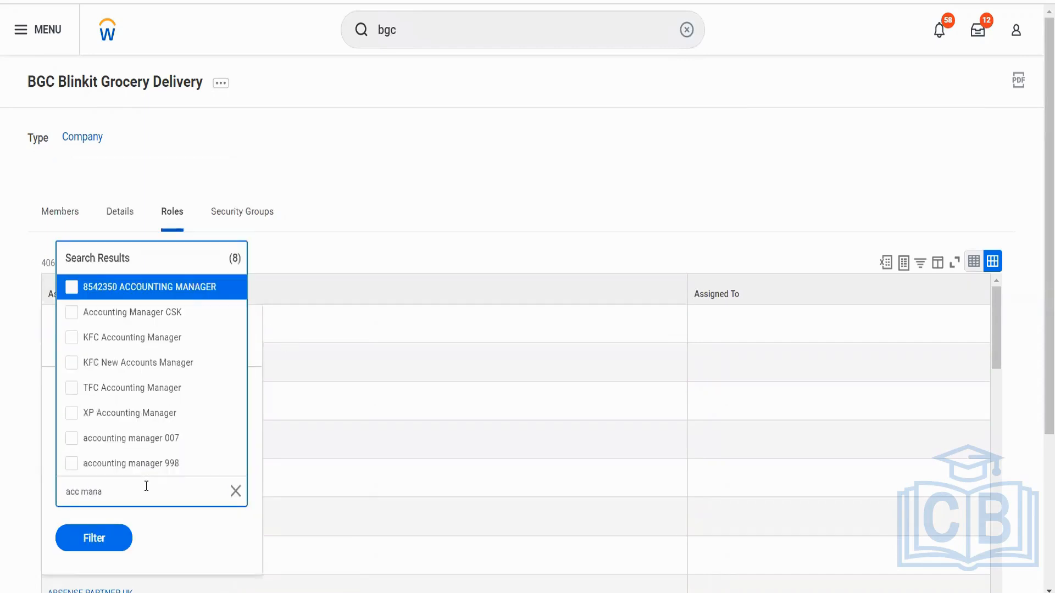
pyautogui.press('Return')
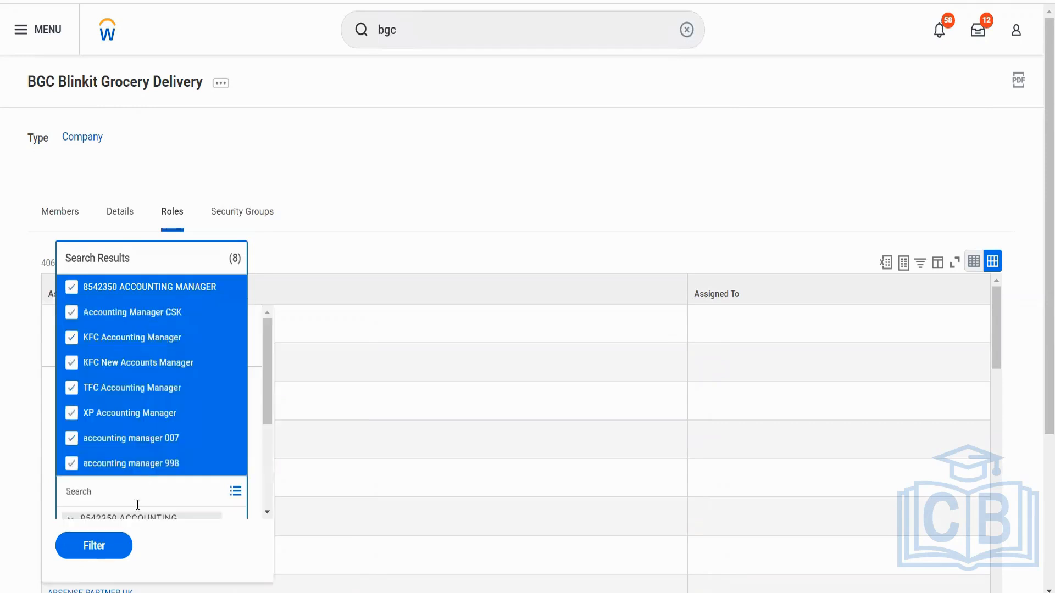
pyautogui.click(106, 553)
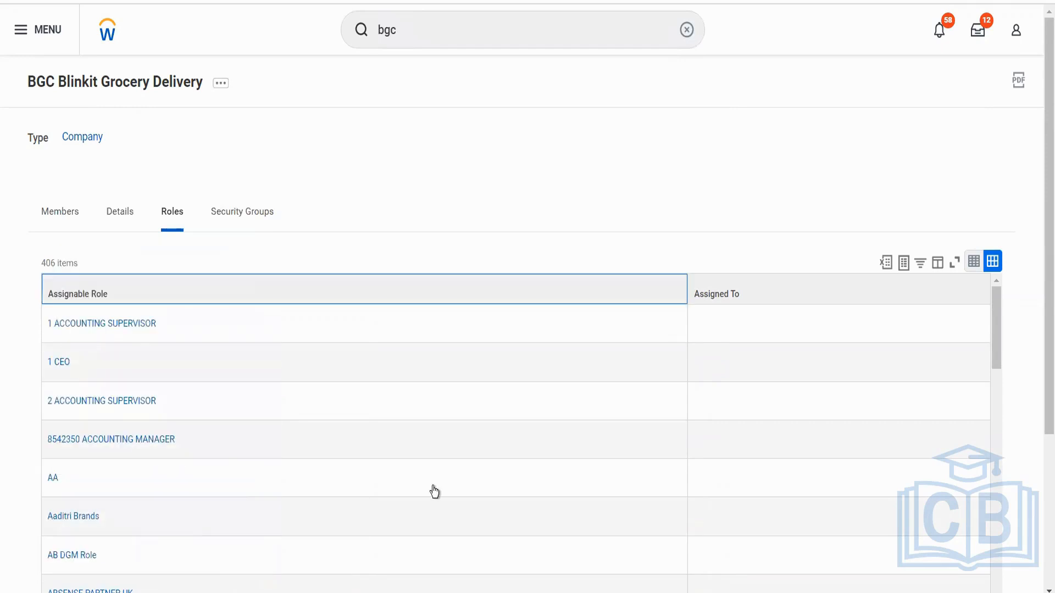
pyautogui.scroll(-3, 433, 487)
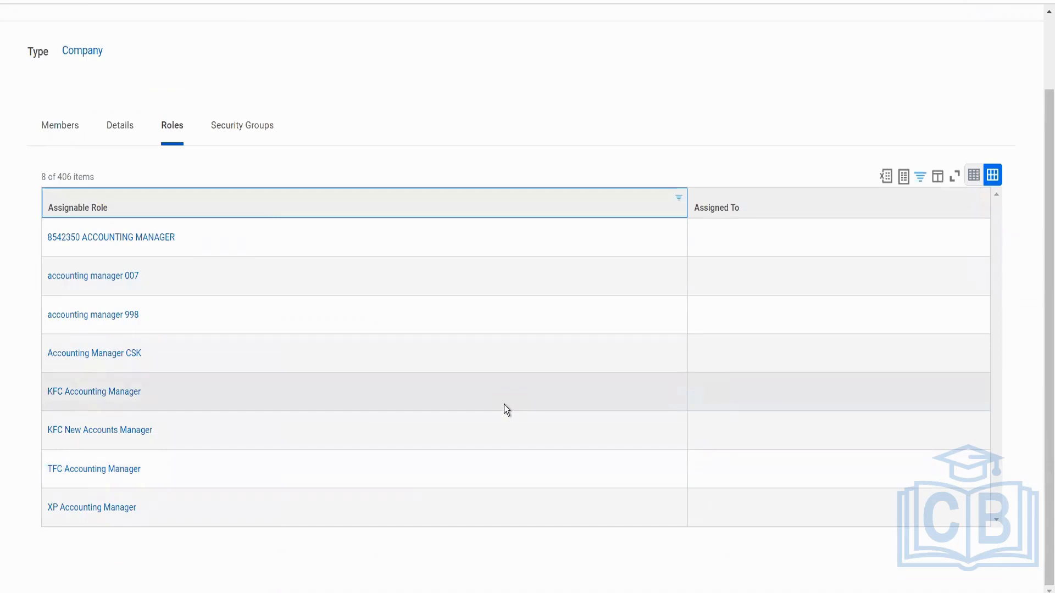
pyautogui.scroll(3, 503, 404)
# Search for "bhc" and open the BHC Blinkit Holdings CH company hierarchy.
pyautogui.click(405, 32)
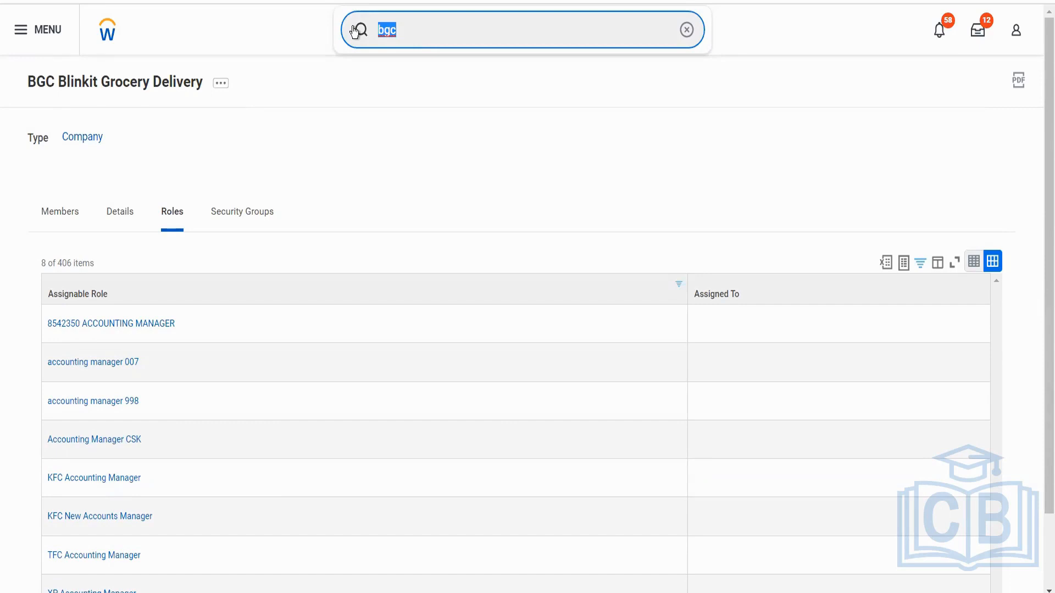
pyautogui.write('b')
pyautogui.press('BackSpace')
pyautogui.write('bhc')
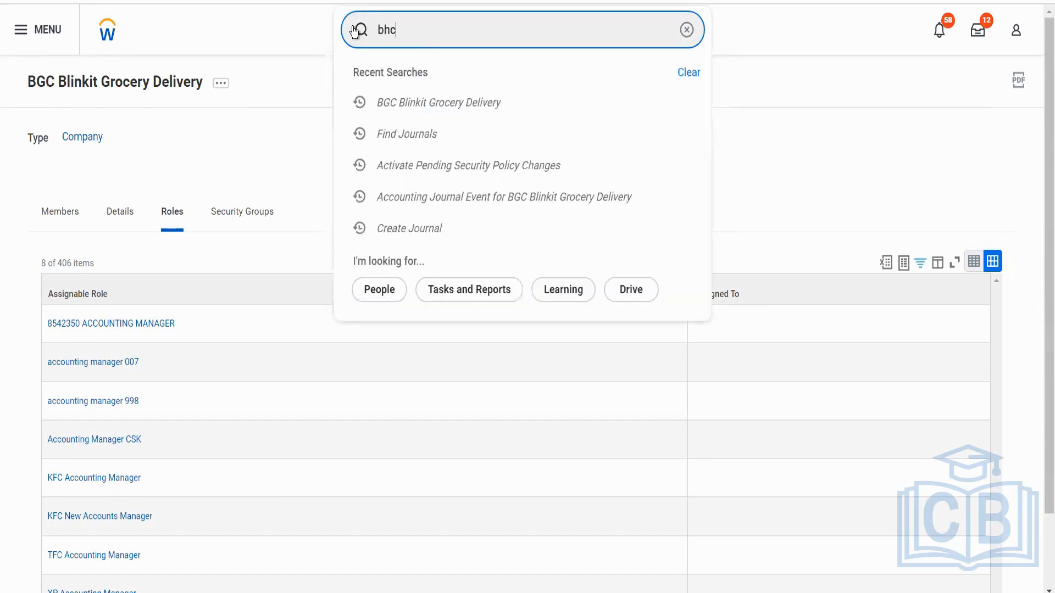
pyautogui.click(425, 128)
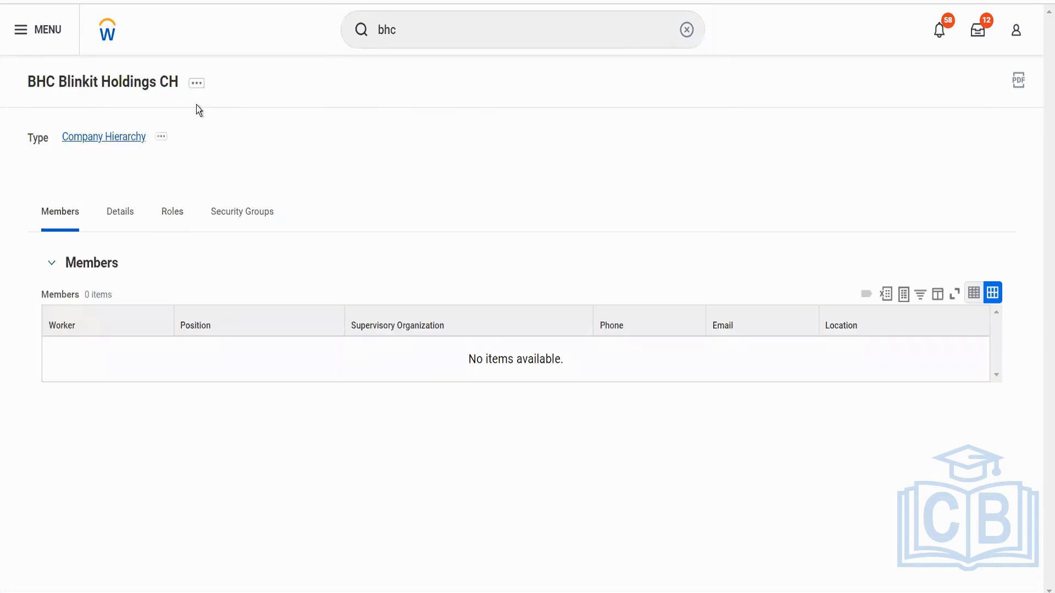
# Start assigning included organizations to BHC Blinkit Holdings CH under the reorganization Blinkit Reorg (01/01/1900).
pyautogui.click(195, 87)
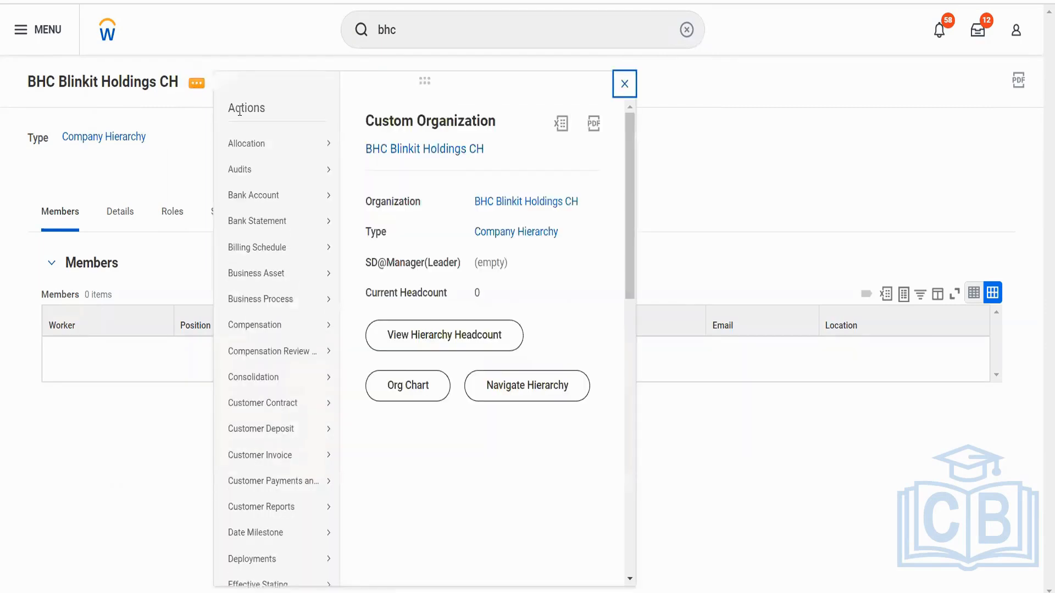
pyautogui.moveTo(273, 410)
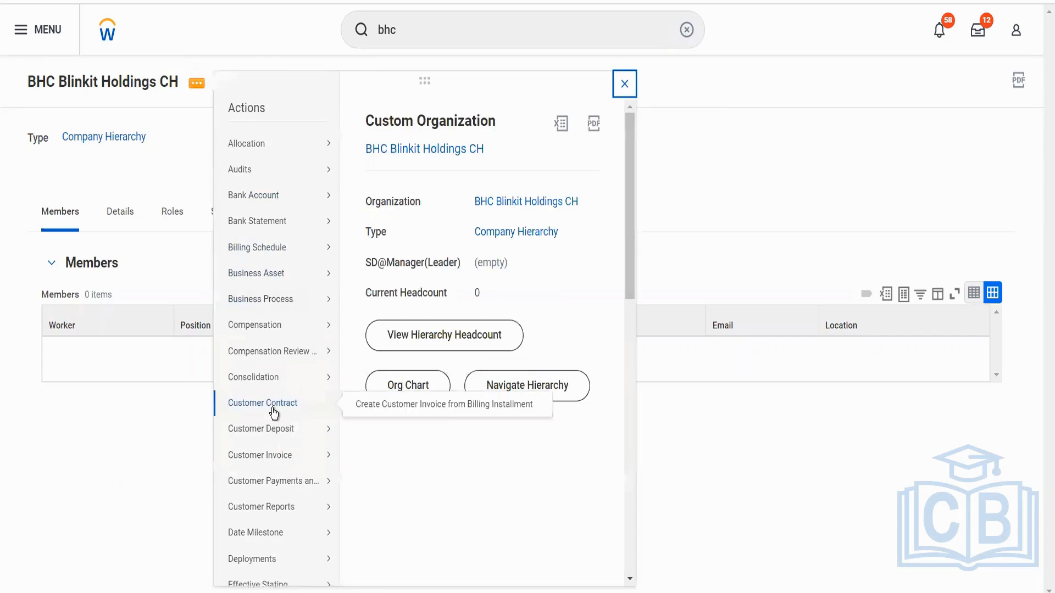
pyautogui.scroll(-6, 273, 412)
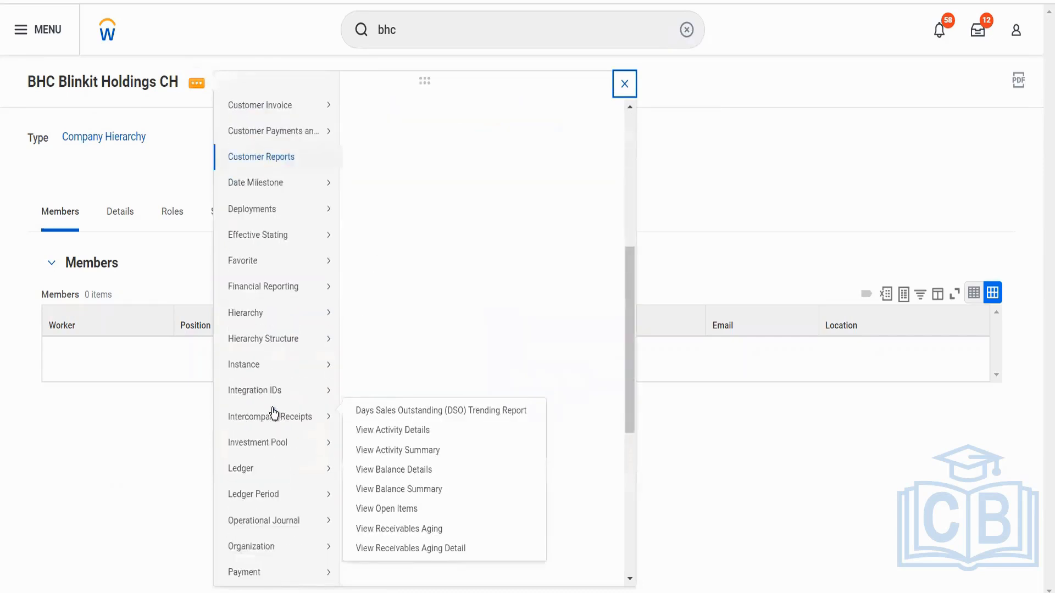
pyautogui.scroll(-2, 280, 478)
pyautogui.moveTo(281, 525)
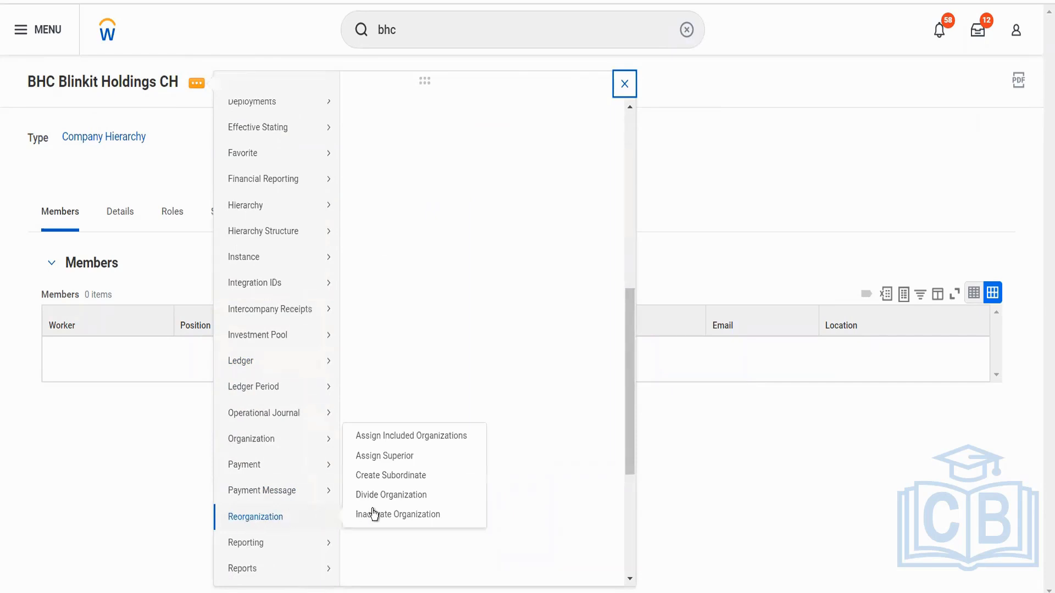
pyautogui.click(407, 441)
pyautogui.click(490, 232)
pyautogui.write('blinkit')
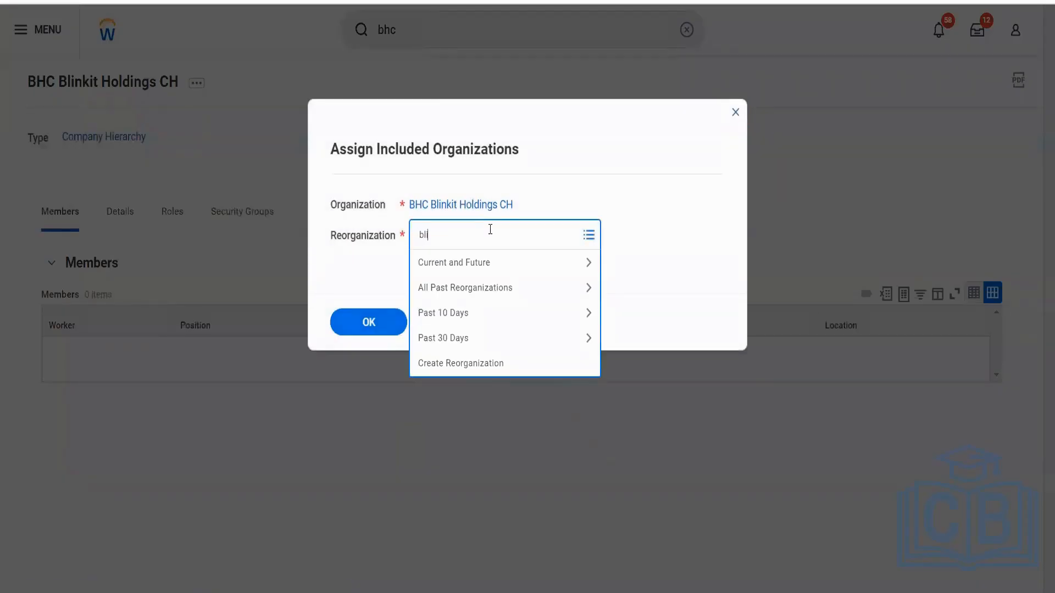
pyautogui.press('Return')
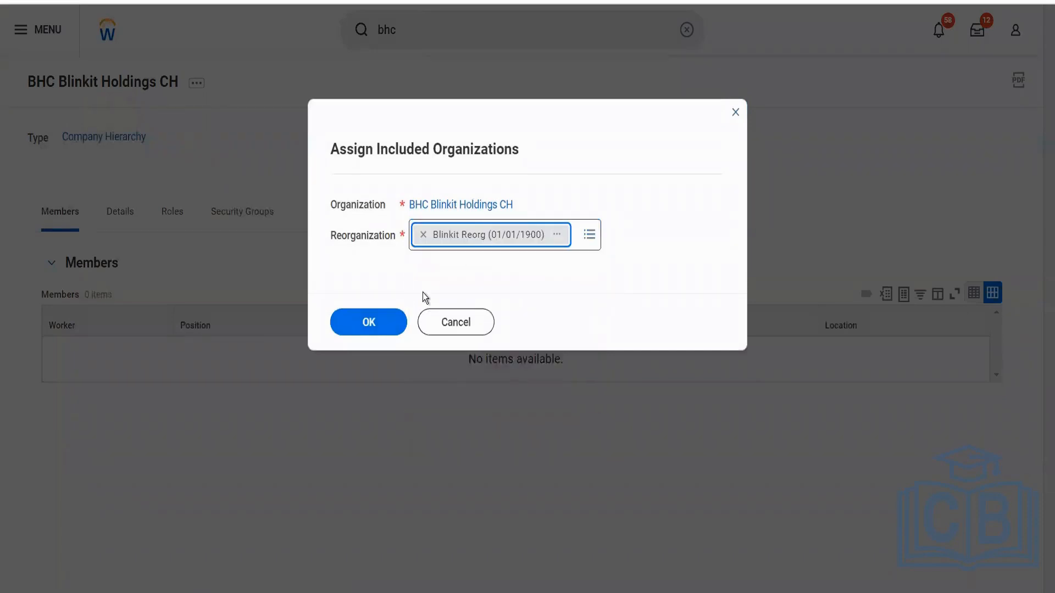
pyautogui.click(400, 321)
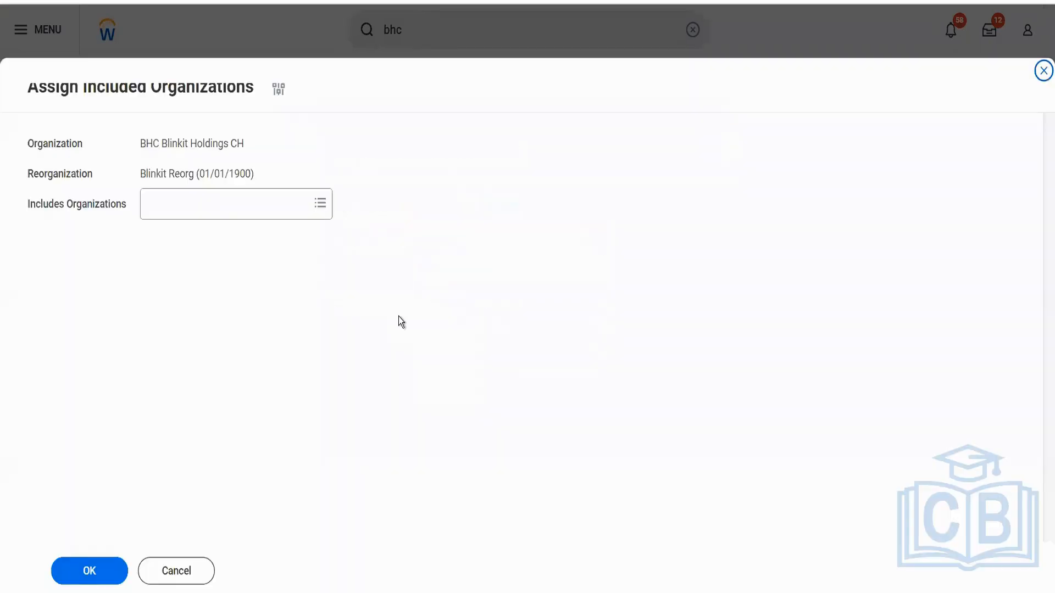
# Include the BGC Blinkit Grocery Delivery company in the hierarchy and submit the assignment.
pyautogui.click(203, 202)
pyautogui.write('bgc')
pyautogui.press('Return')
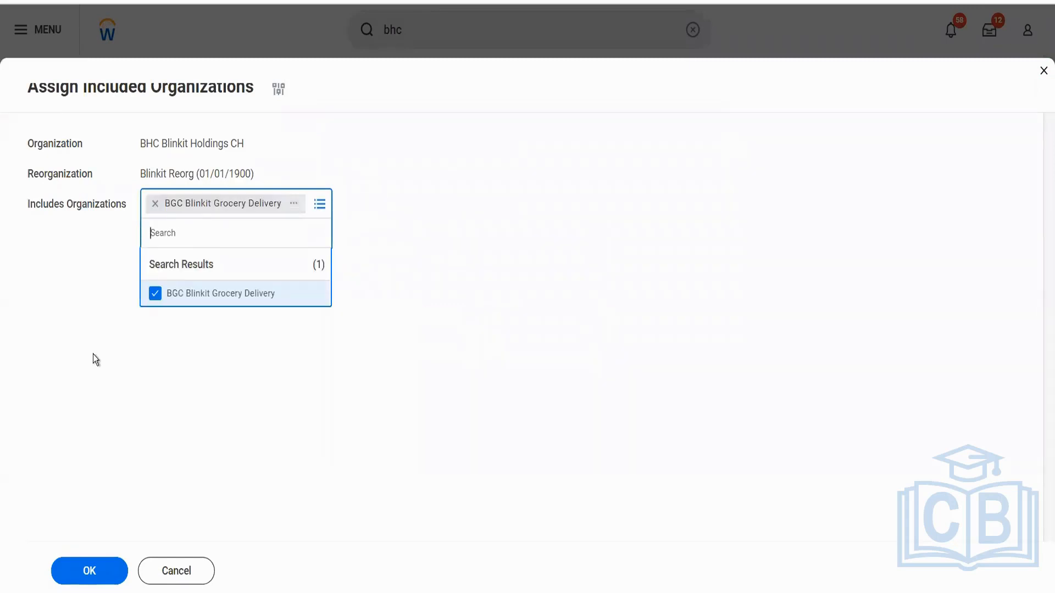
pyautogui.click(93, 384)
pyautogui.click(88, 571)
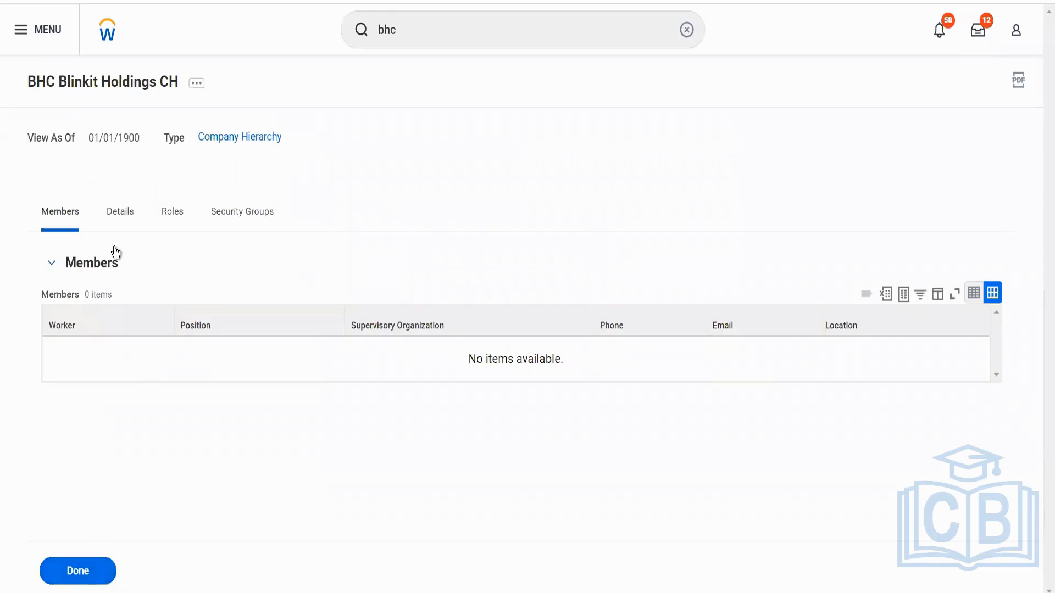
# Check the included organizations in the hierarchy's details and in the Navigate Hierarchy chart.
pyautogui.click(116, 203)
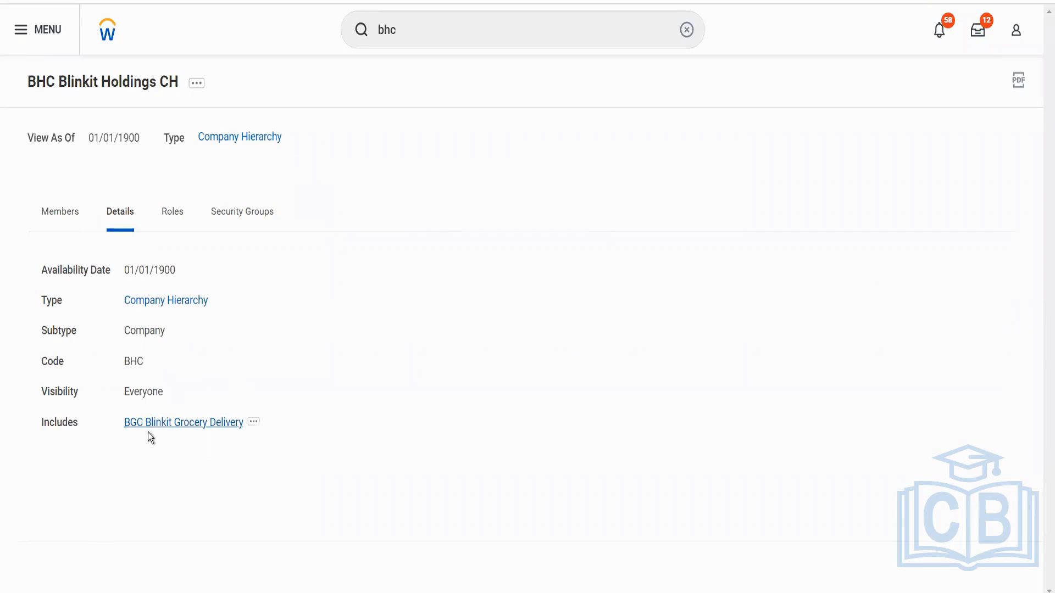
pyautogui.click(198, 84)
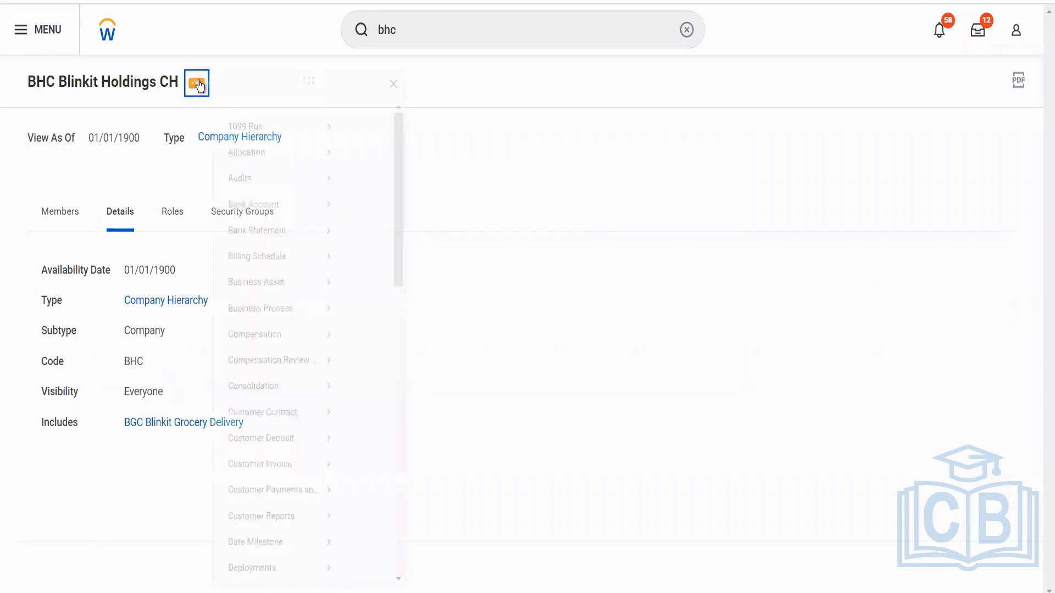
pyautogui.click(532, 385)
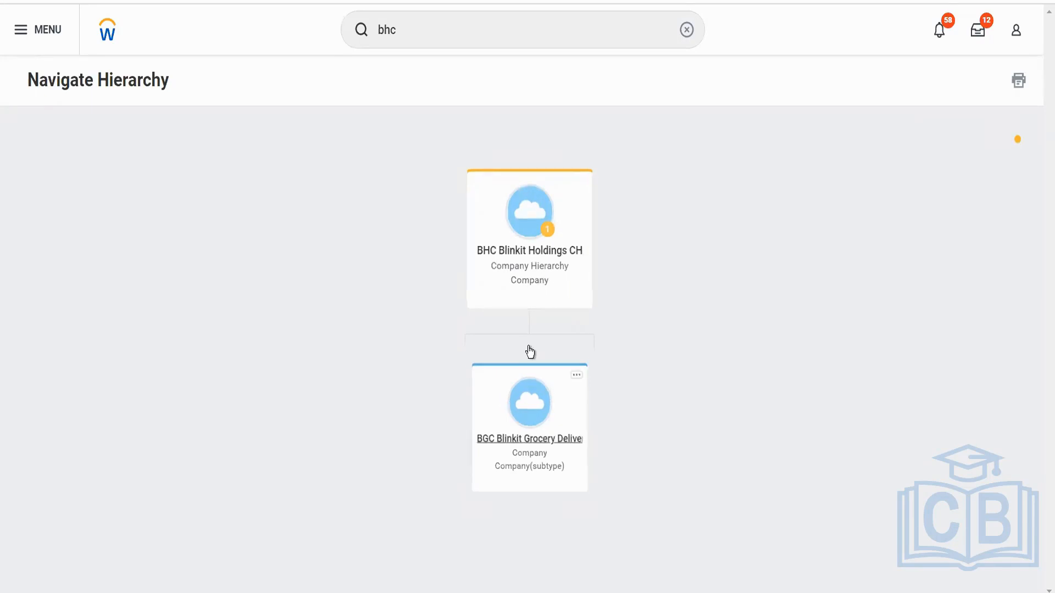
# Open the BHC Blinkit Holdings CH company hierarchy from the chart and start assigning roles on it.
pyautogui.click(525, 258)
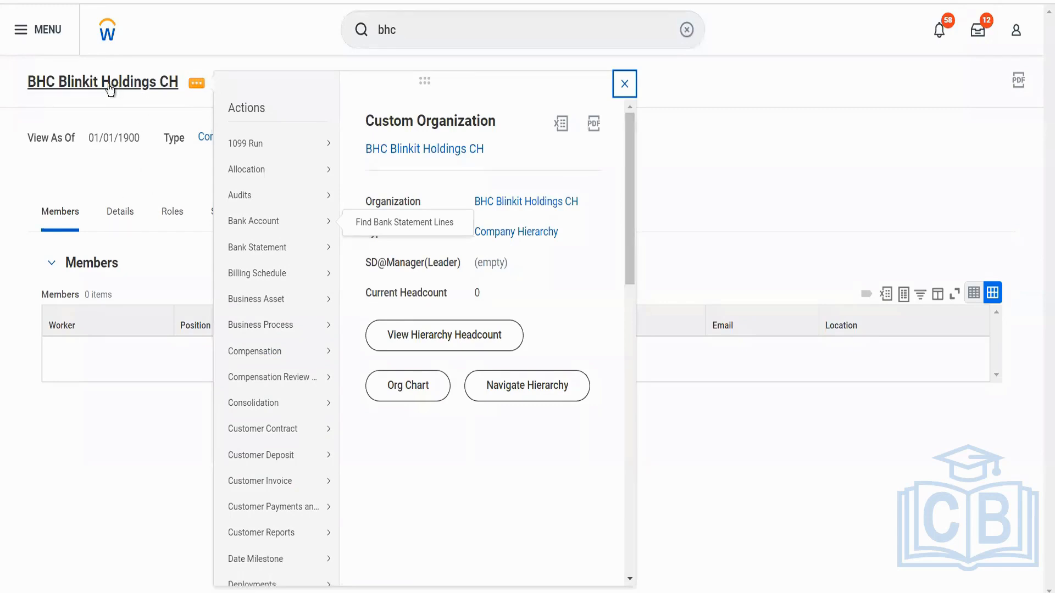
pyautogui.moveTo(284, 366)
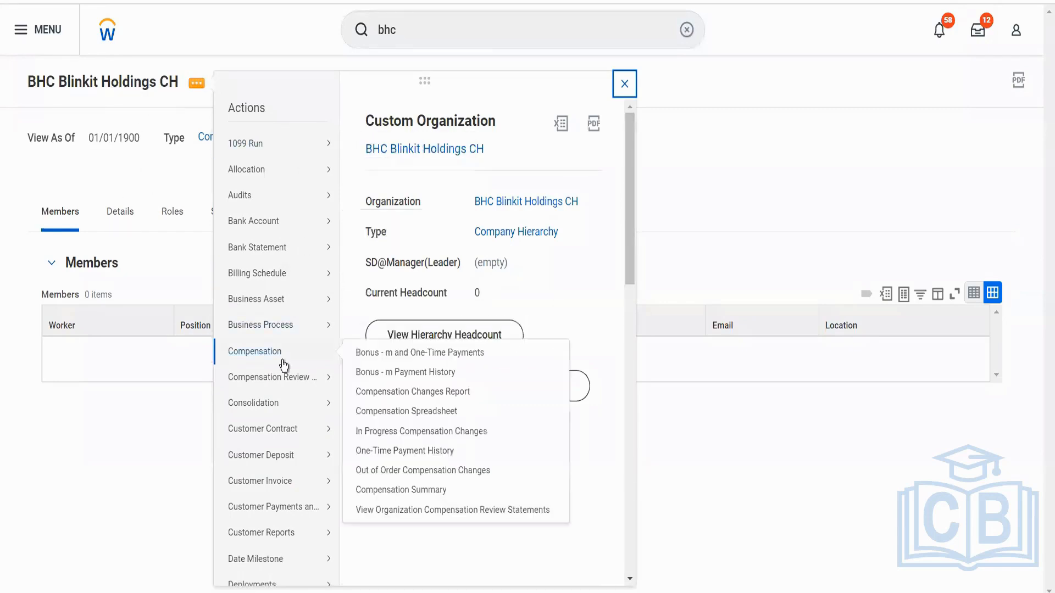
pyautogui.scroll(-10, 284, 365)
pyautogui.scroll(-3, 284, 365)
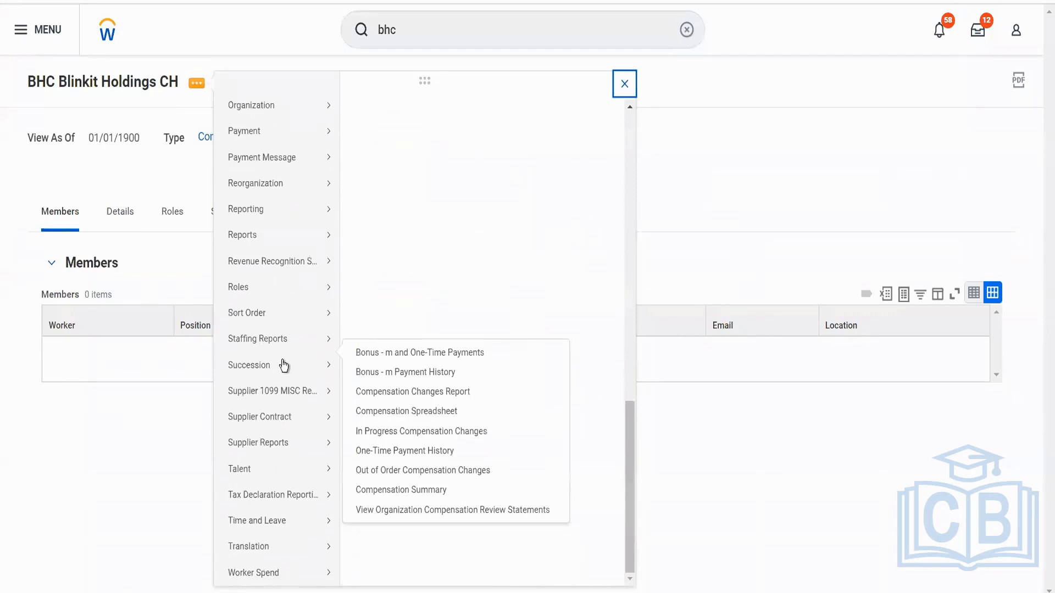
pyautogui.moveTo(317, 289)
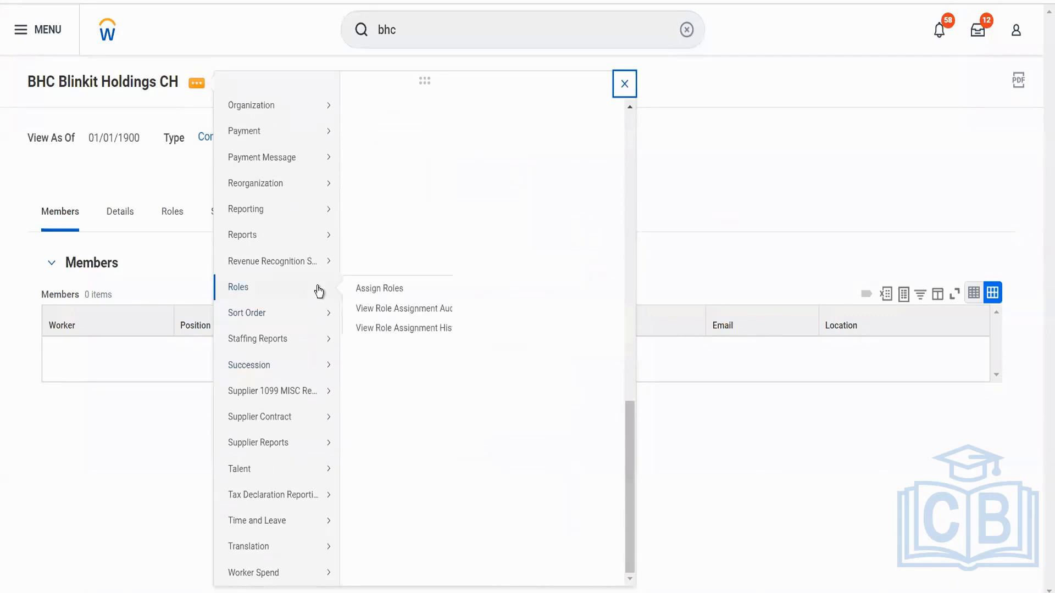
pyautogui.click(361, 290)
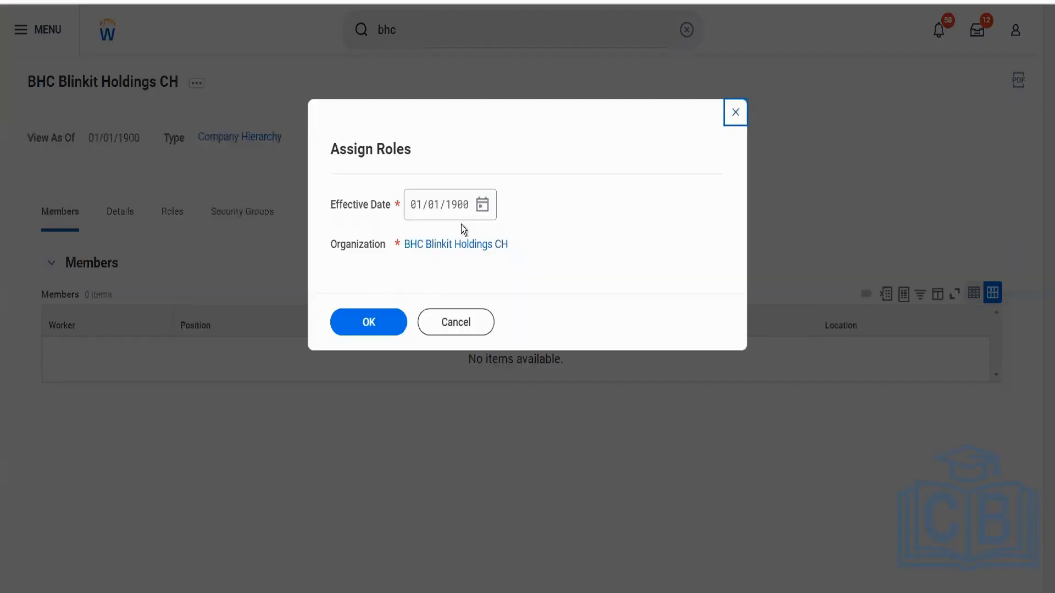
# Set the role assignment's effective date to 12/21/2022 and continue to the role entry page.
pyautogui.click(484, 208)
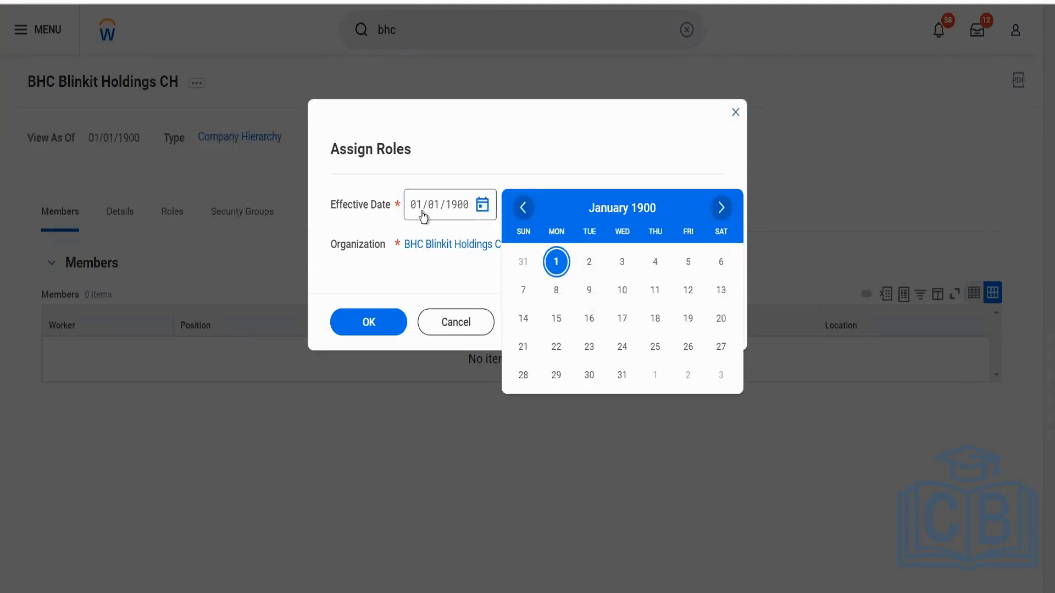
pyautogui.click(422, 215)
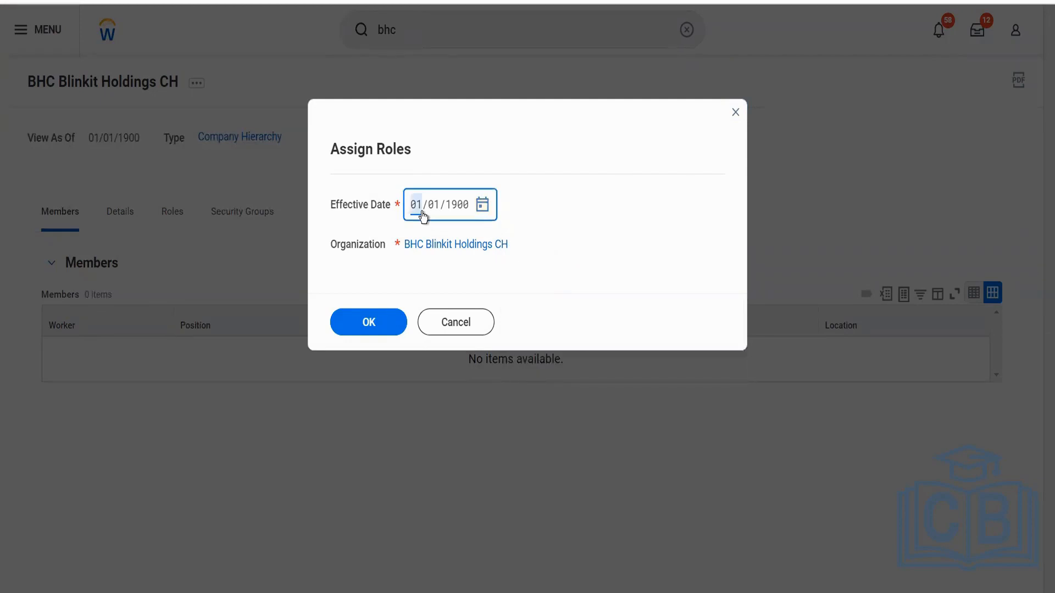
pyautogui.write('12/22/')
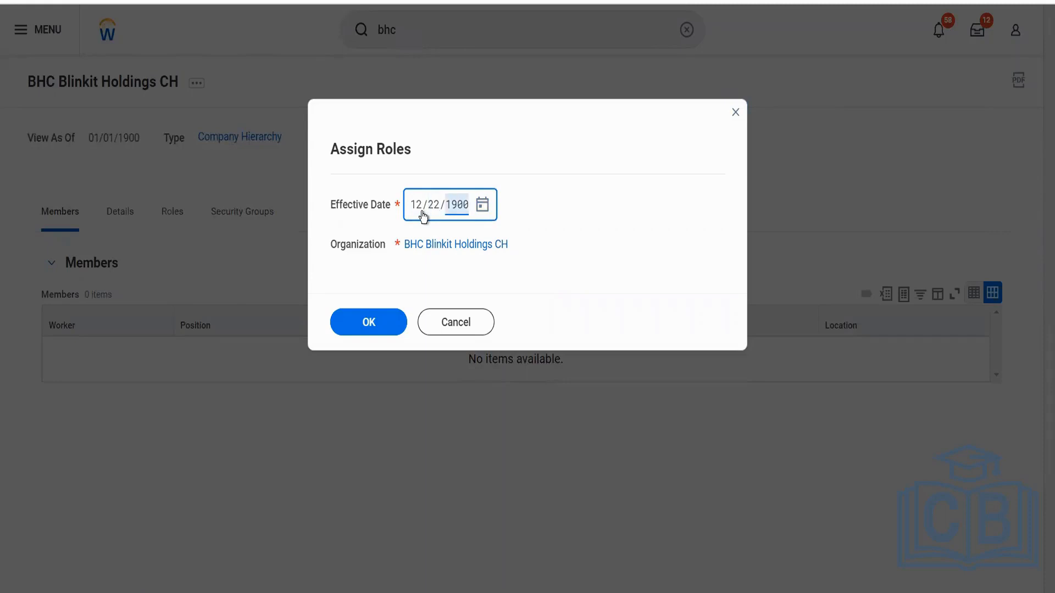
pyautogui.write('2022')
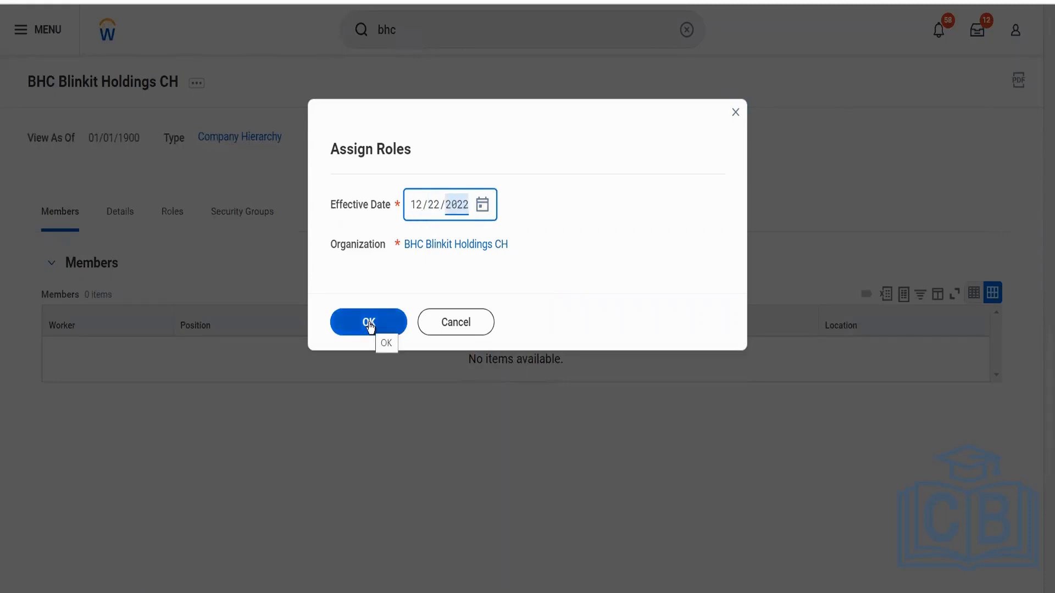
pyautogui.click(435, 205)
pyautogui.write('21')
pyautogui.click(367, 323)
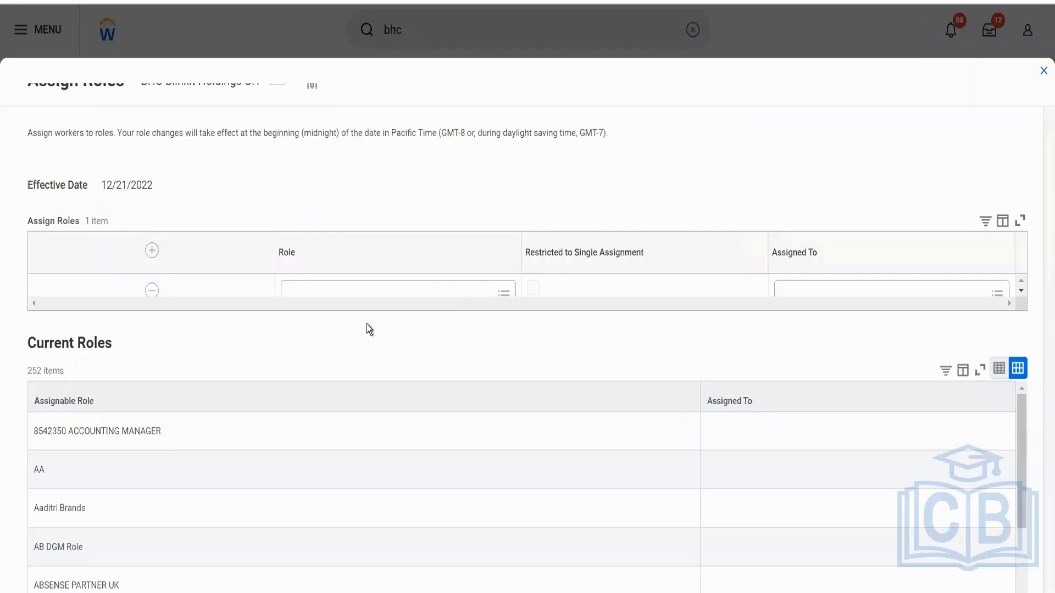
# Add the Accounting Manager role, assign it to the on-leave Senior Financial Analyst, and submit the role assignment.
pyautogui.click(336, 312)
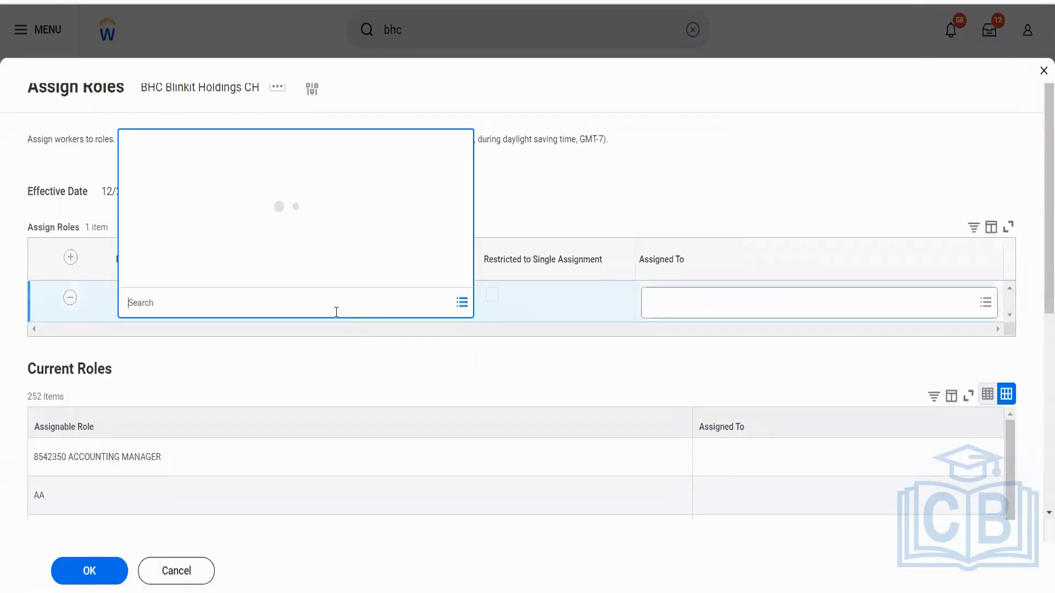
pyautogui.write('acc mana')
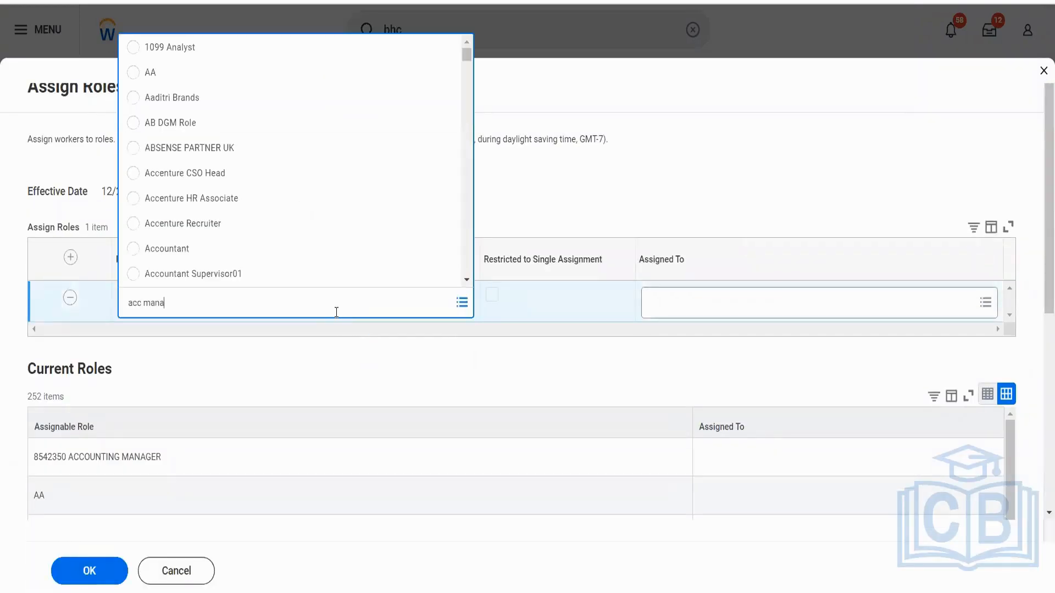
pyautogui.press('Return')
pyautogui.click(237, 174)
pyautogui.click(668, 308)
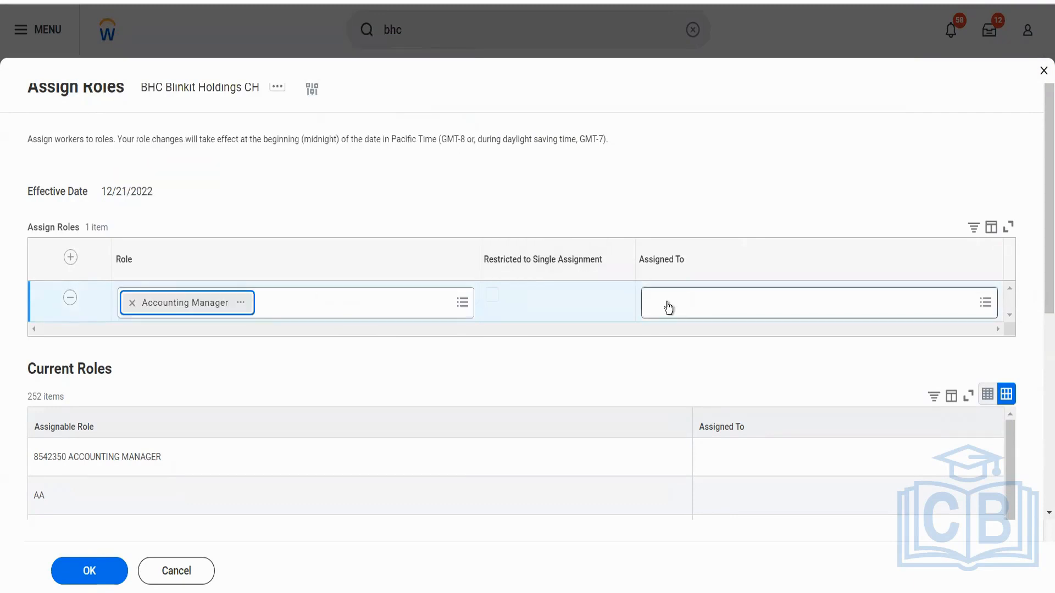
pyautogui.write('ter ser')
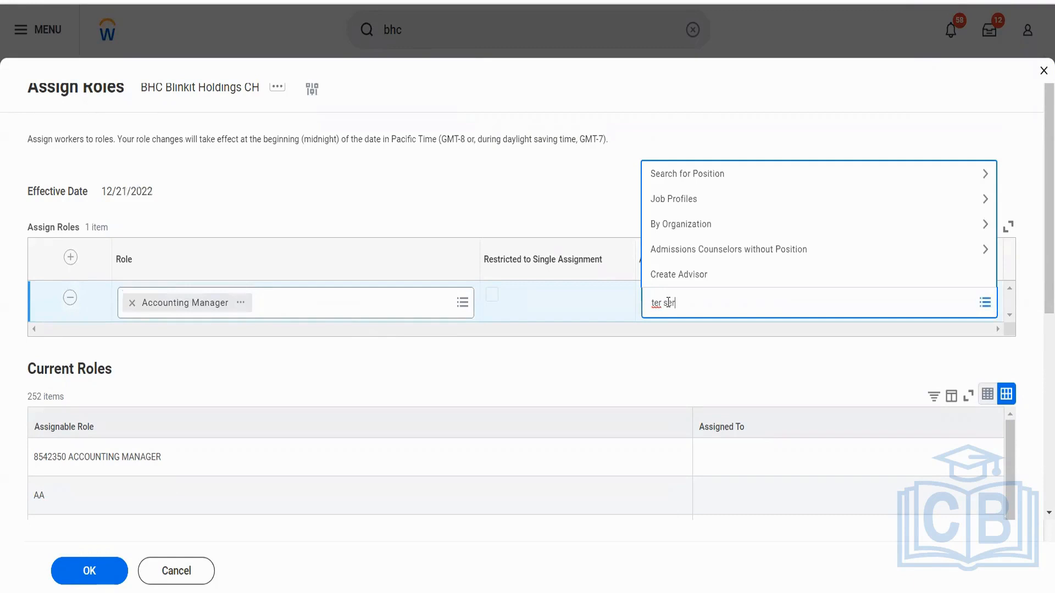
pyautogui.press('Return')
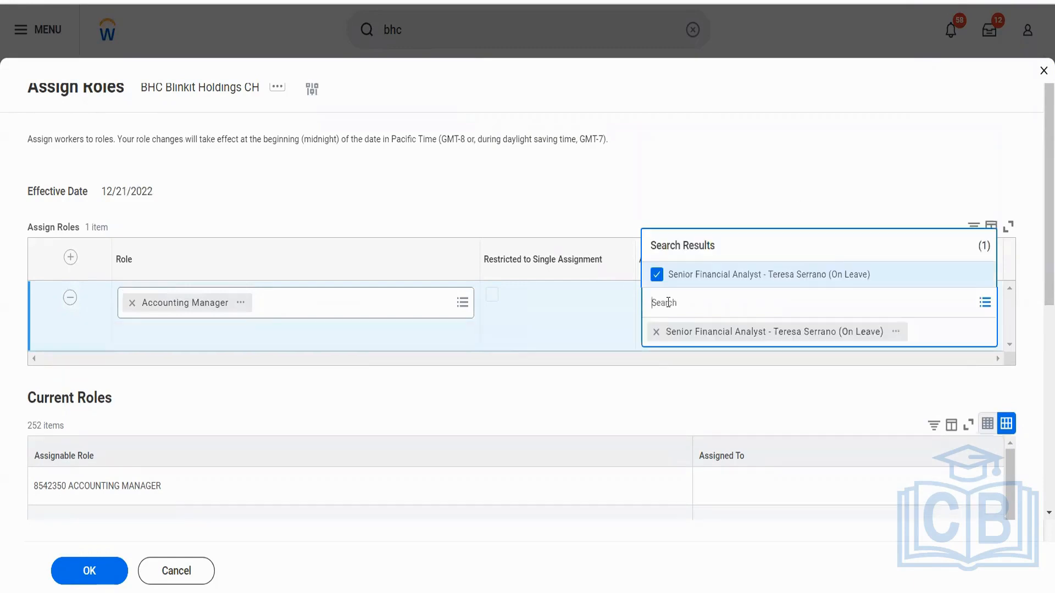
pyautogui.click(111, 576)
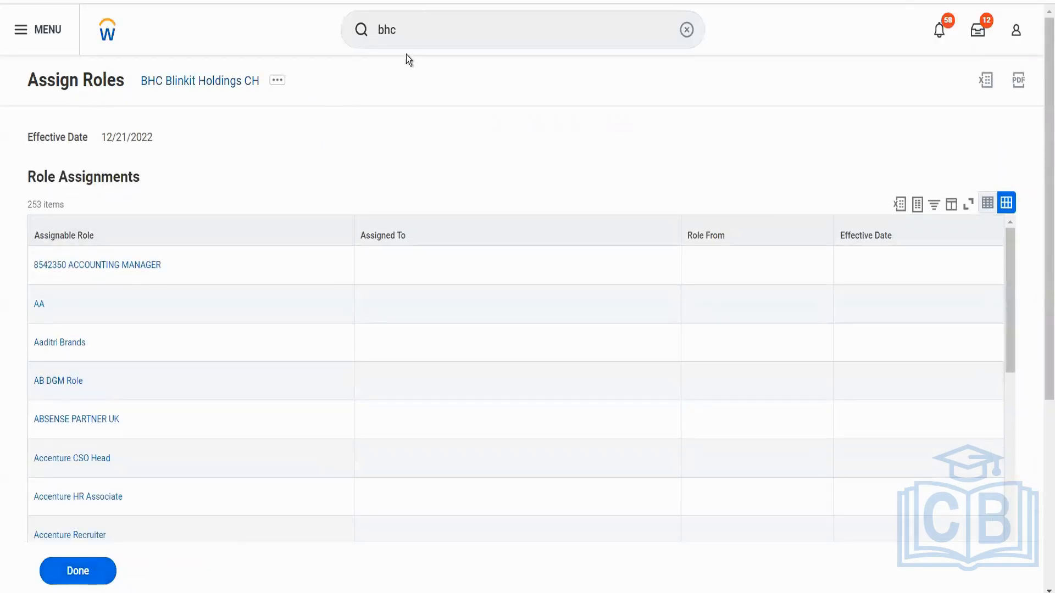
# Check who holds the Accounting Manager role on BHC Blinkit Holdings CH by filtering its assignable roles.
pyautogui.click(220, 86)
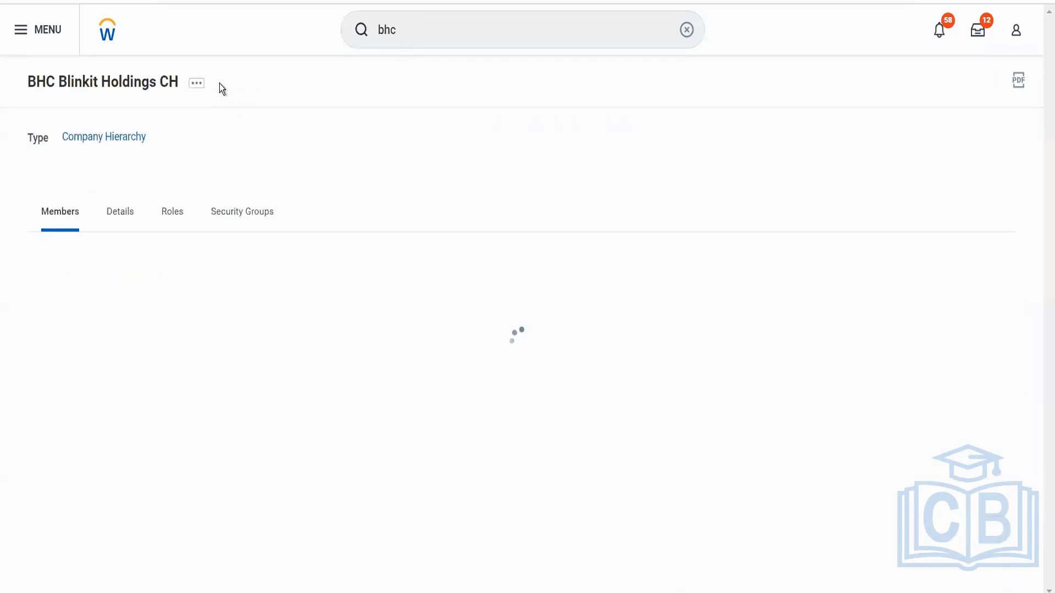
pyautogui.click(167, 219)
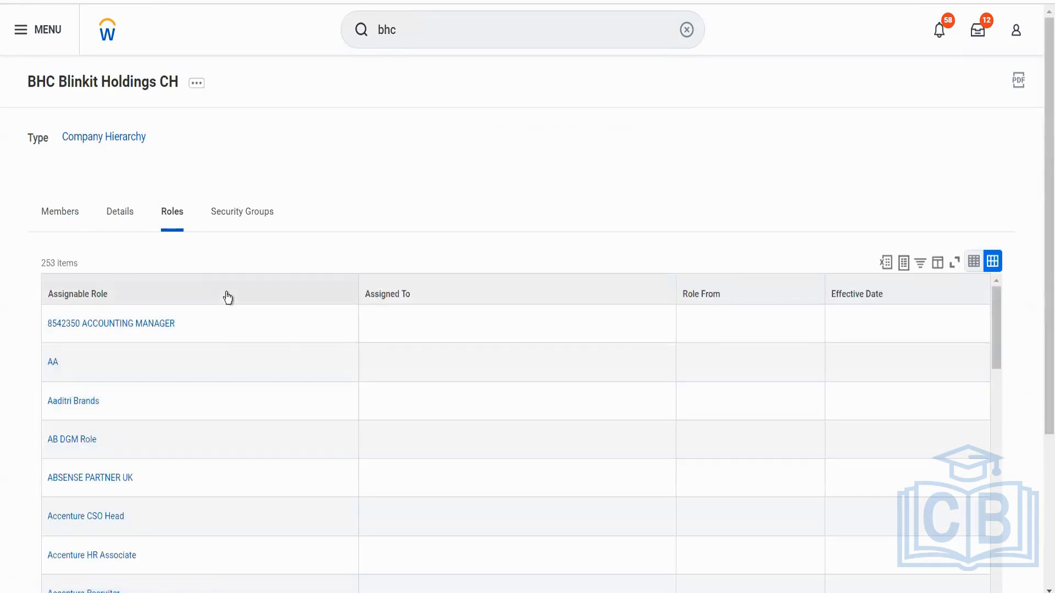
pyautogui.click(226, 296)
pyautogui.click(147, 493)
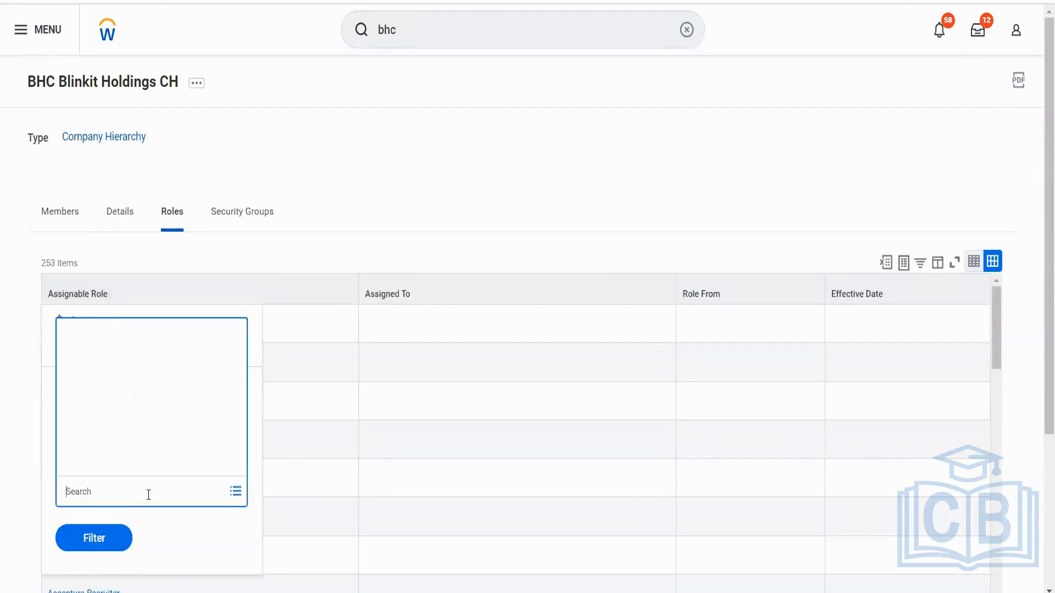
pyautogui.write('acc mana')
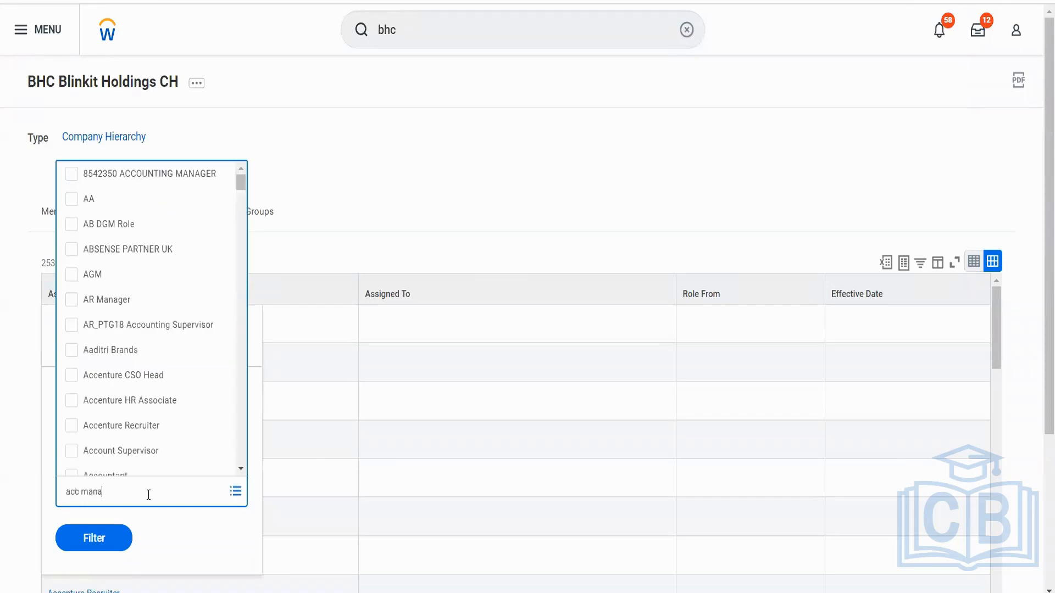
pyautogui.press('Return')
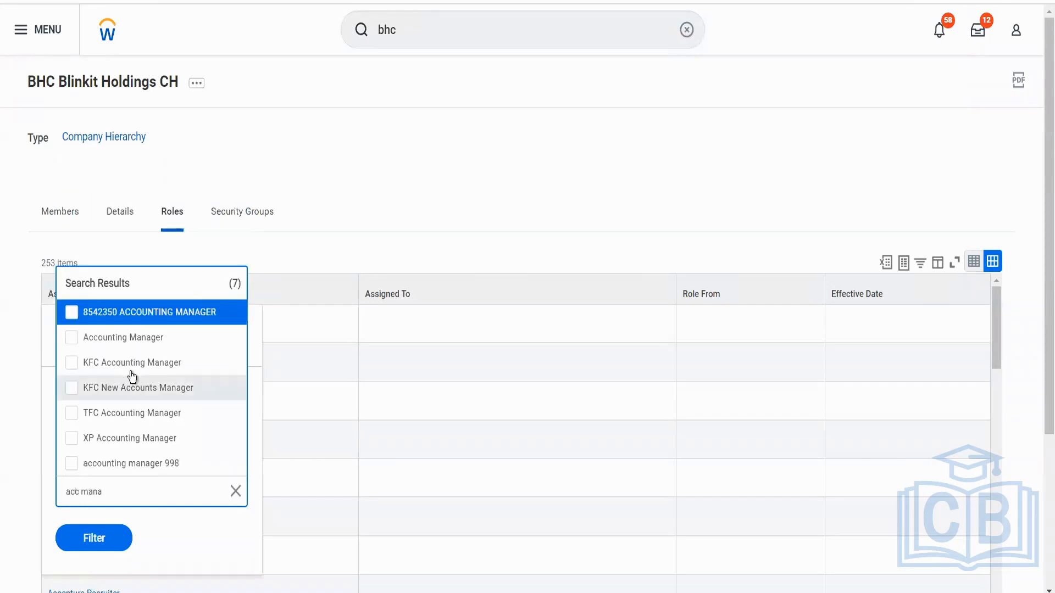
pyautogui.click(141, 339)
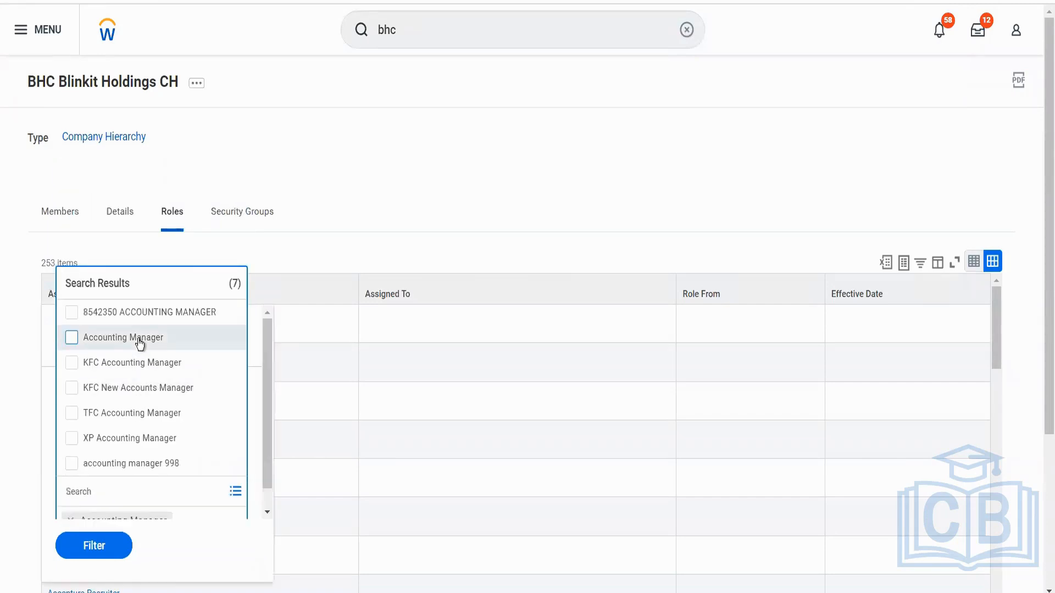
pyautogui.click(71, 337)
pyautogui.click(105, 547)
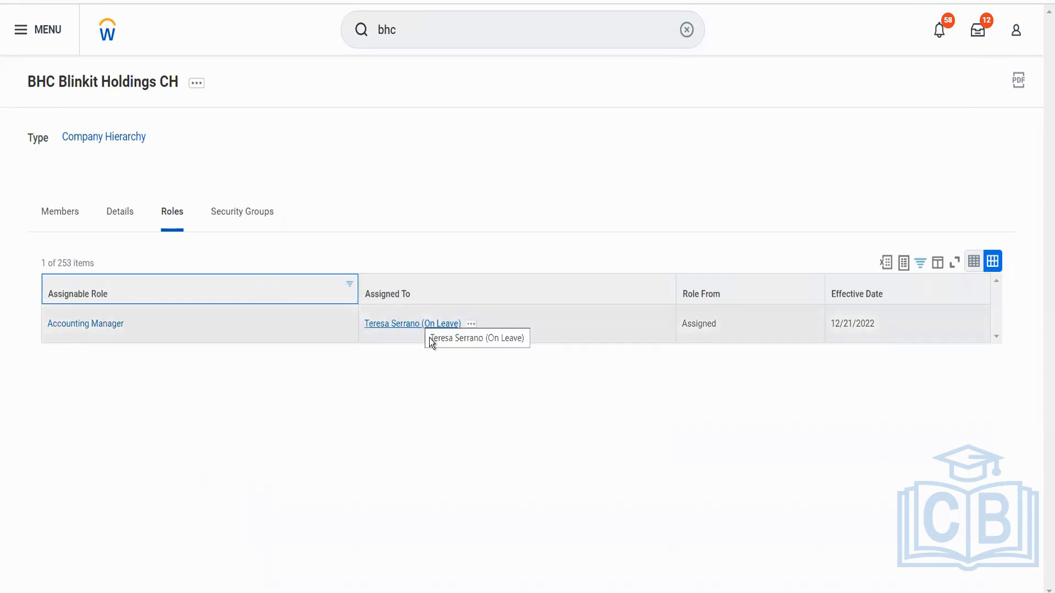
# Open the included company BGC Blinkit Grocery Delivery and filter its roles to Accounting Manager to check the role's assignment and source.
pyautogui.click(126, 217)
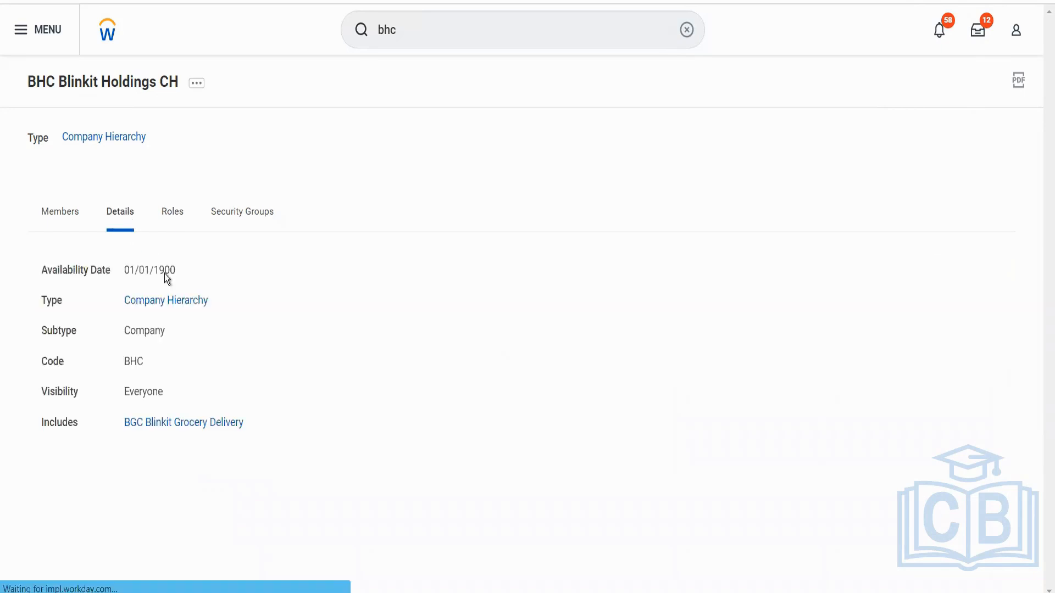
pyautogui.click(164, 423)
pyautogui.click(171, 220)
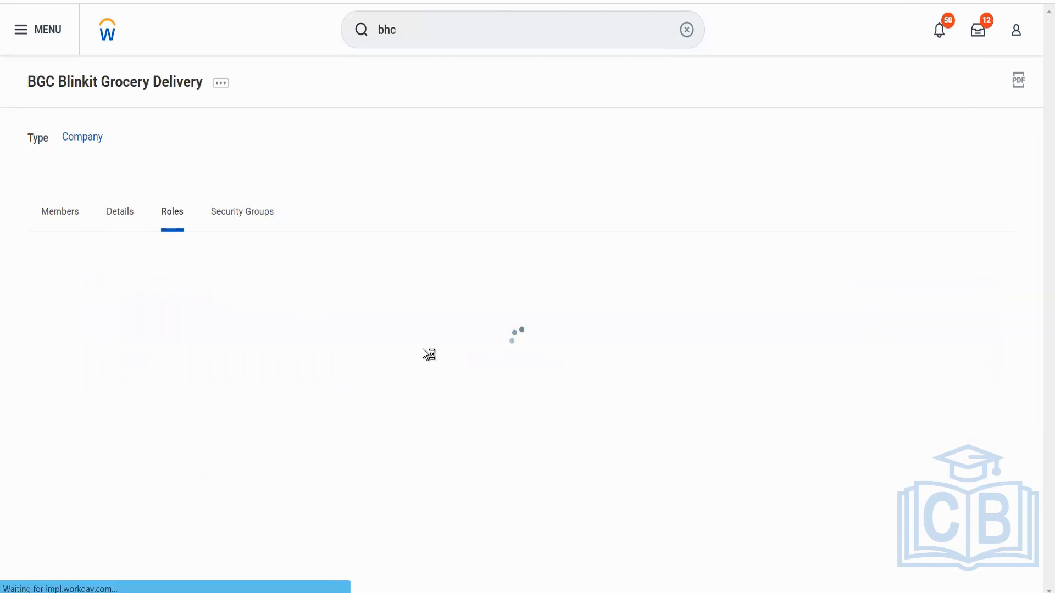
pyautogui.click(312, 281)
pyautogui.click(178, 486)
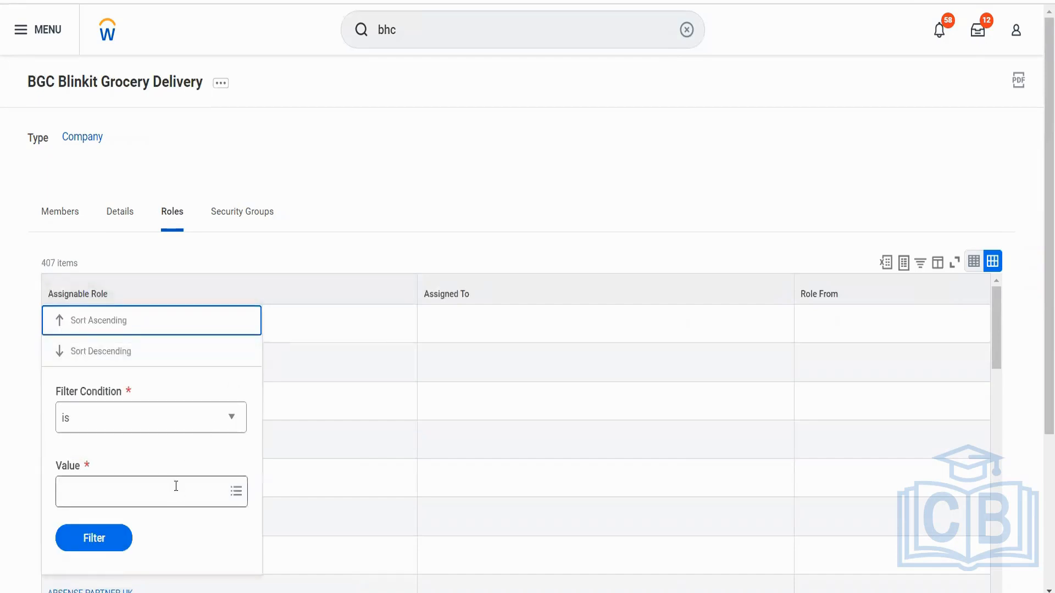
pyautogui.write('acc mana')
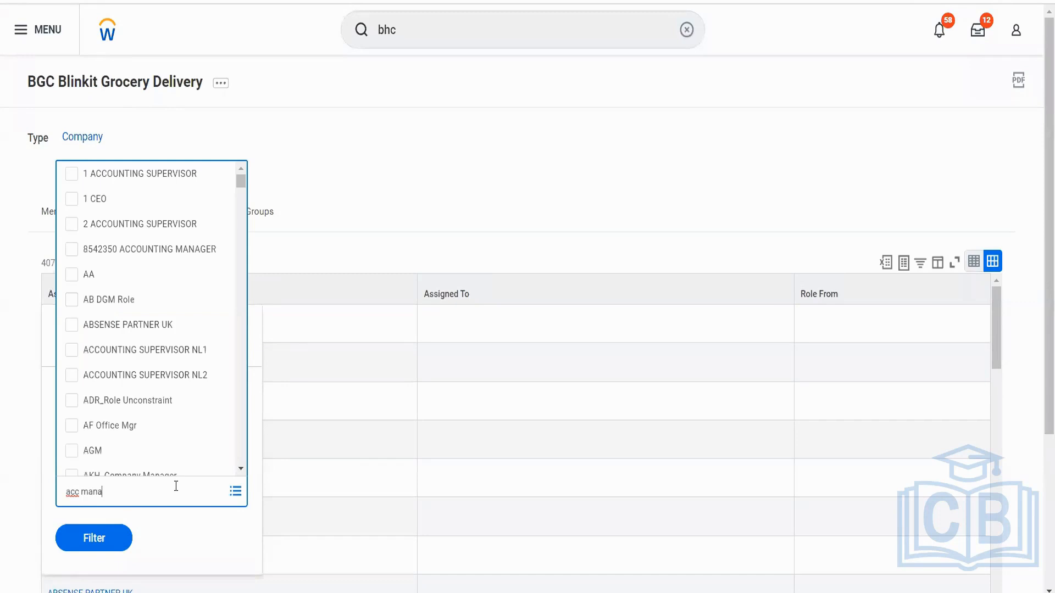
pyautogui.press('Return')
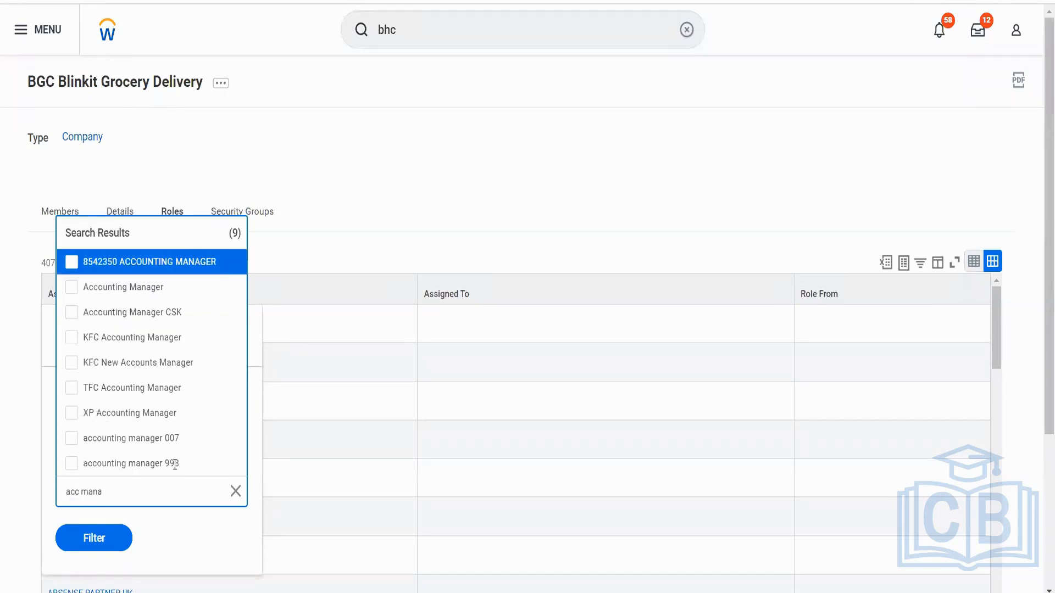
pyautogui.click(153, 291)
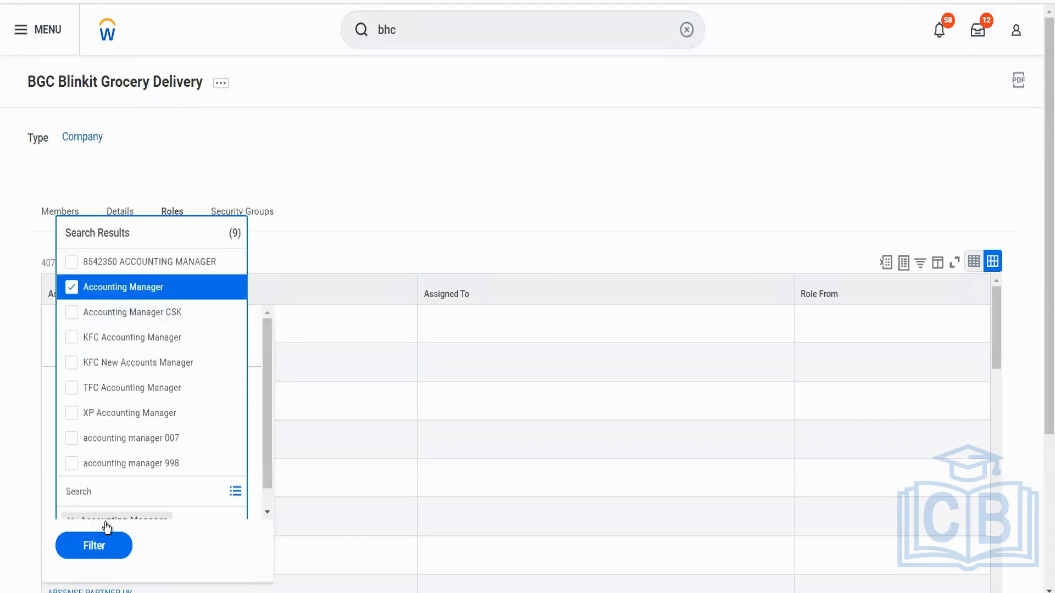
pyautogui.click(93, 546)
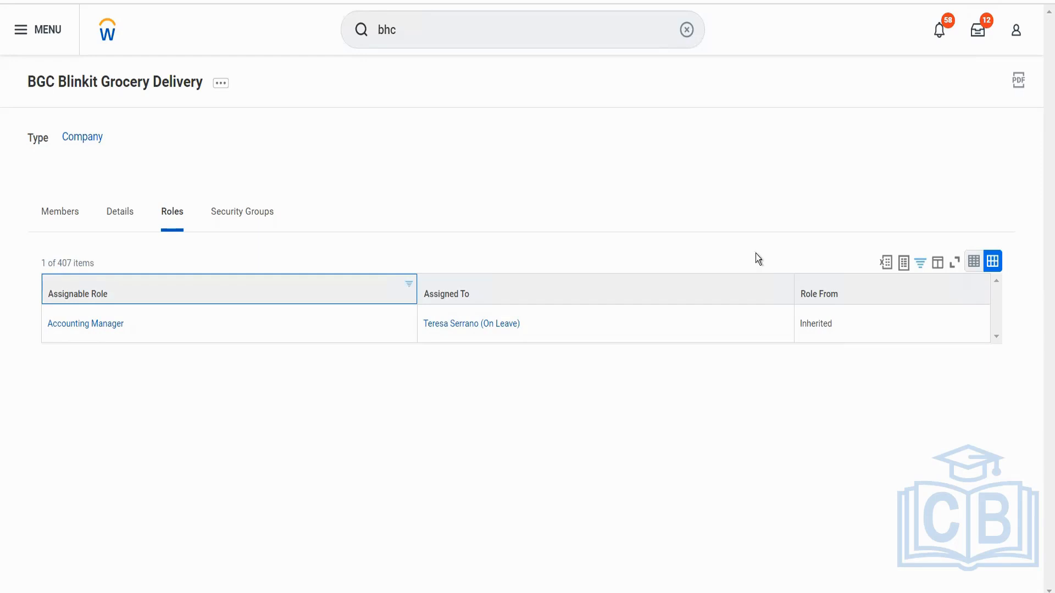
# Search for "find journals" and open the Find Journals report.
pyautogui.click(537, 32)
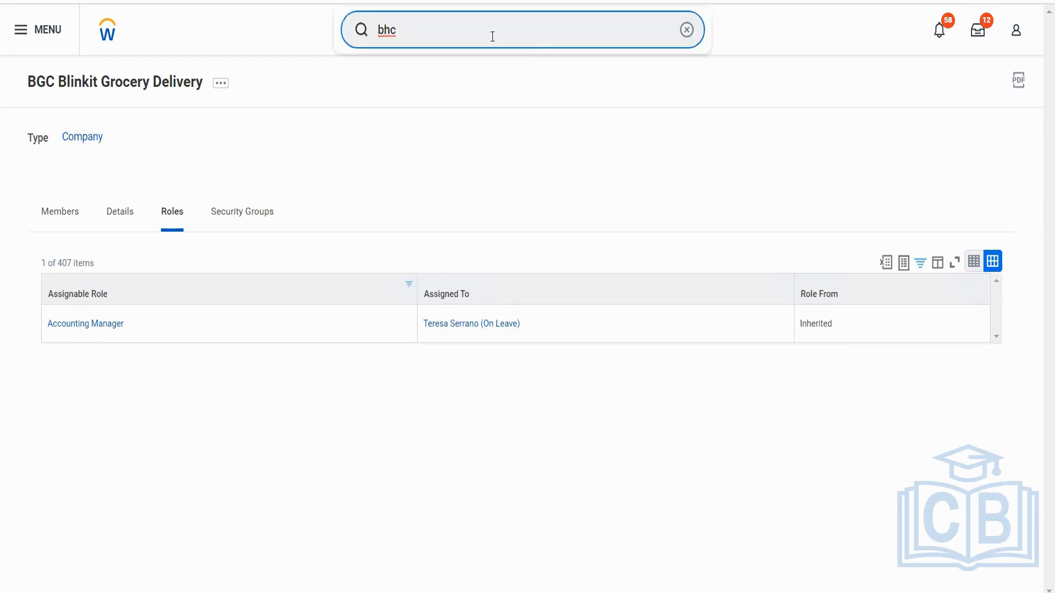
pyautogui.moveTo(412, 37); pyautogui.dragTo(369, 37)
pyautogui.write('find journals')
pyautogui.click(419, 99)
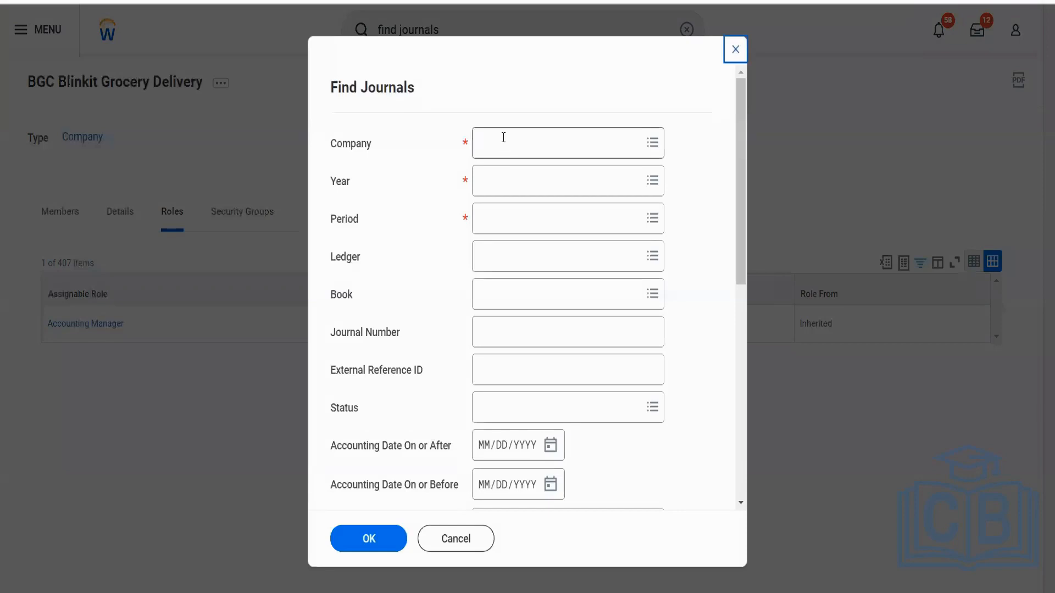
# Set the Find Journals company to BGC Blinkit Grocery Delivery.
pyautogui.click(503, 138)
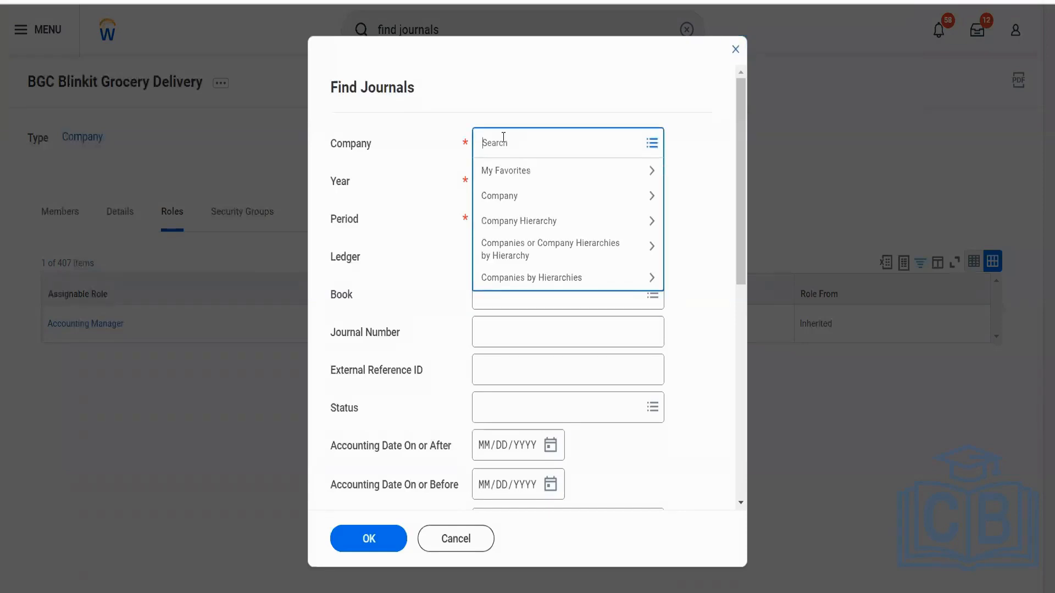
pyautogui.write('bgc')
pyautogui.press('Return')
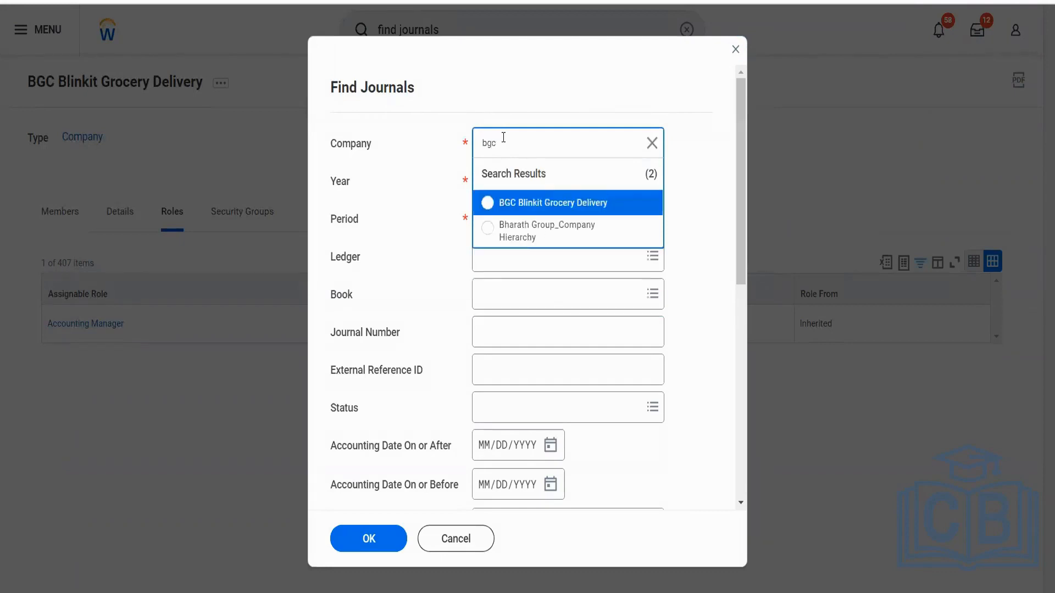
pyautogui.click(552, 203)
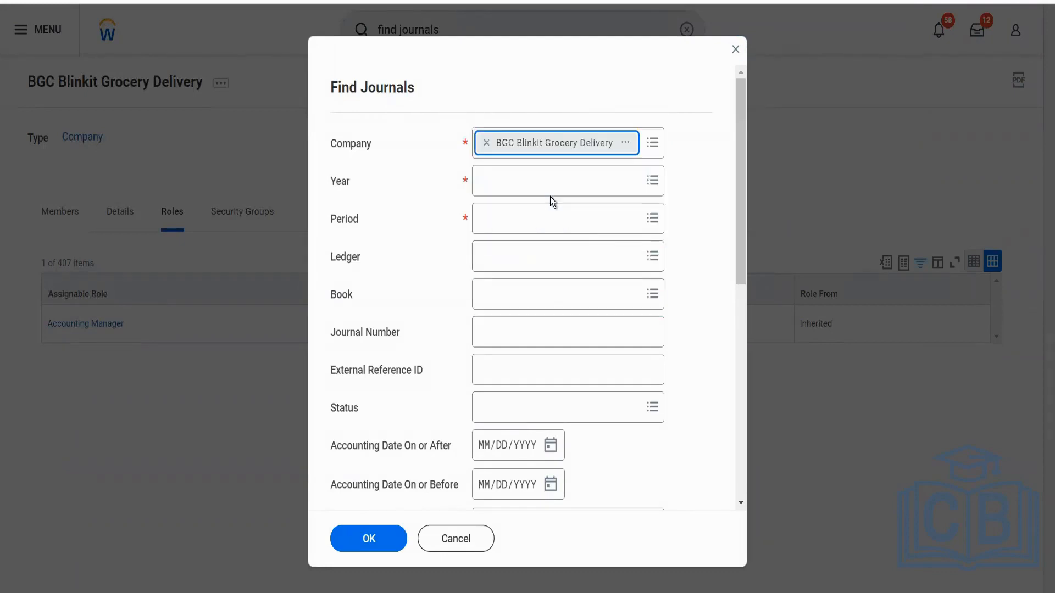
# Set the Find Journals year to 2022V and the period to Dec, and run the report.
pyautogui.click(511, 173)
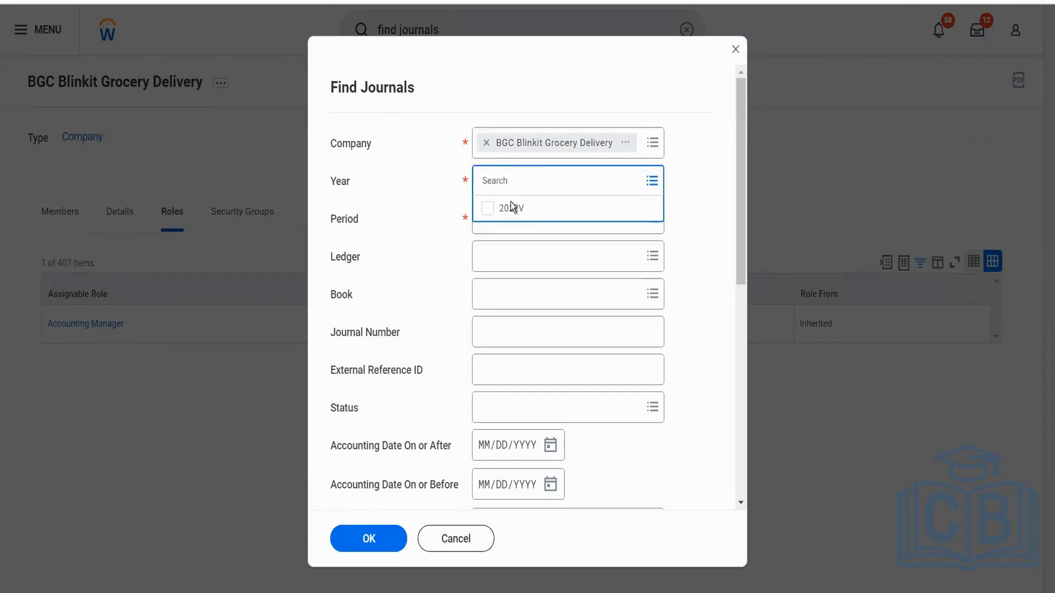
pyautogui.click(512, 214)
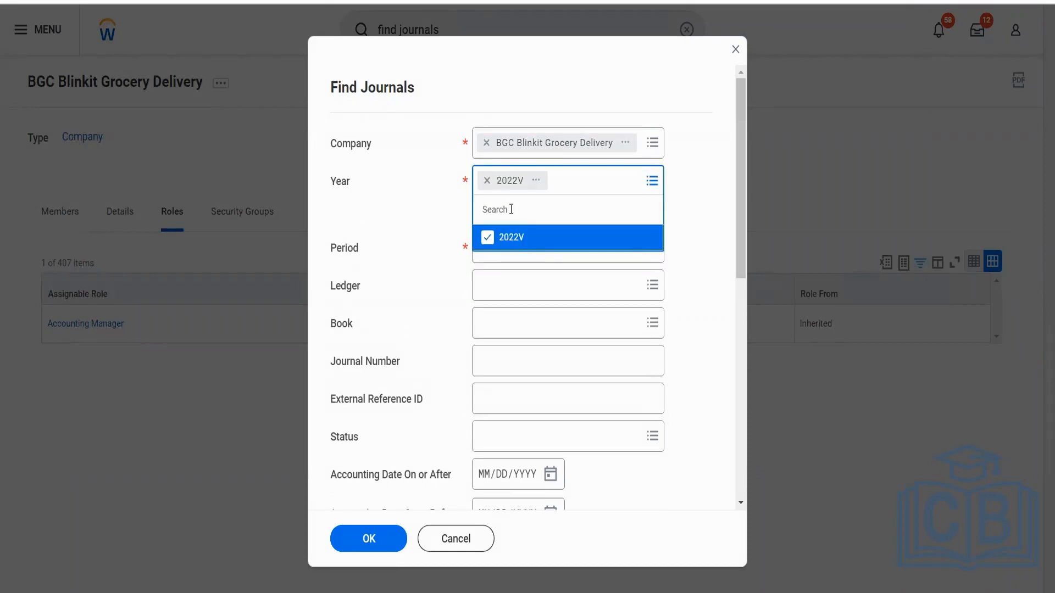
pyautogui.click(427, 213)
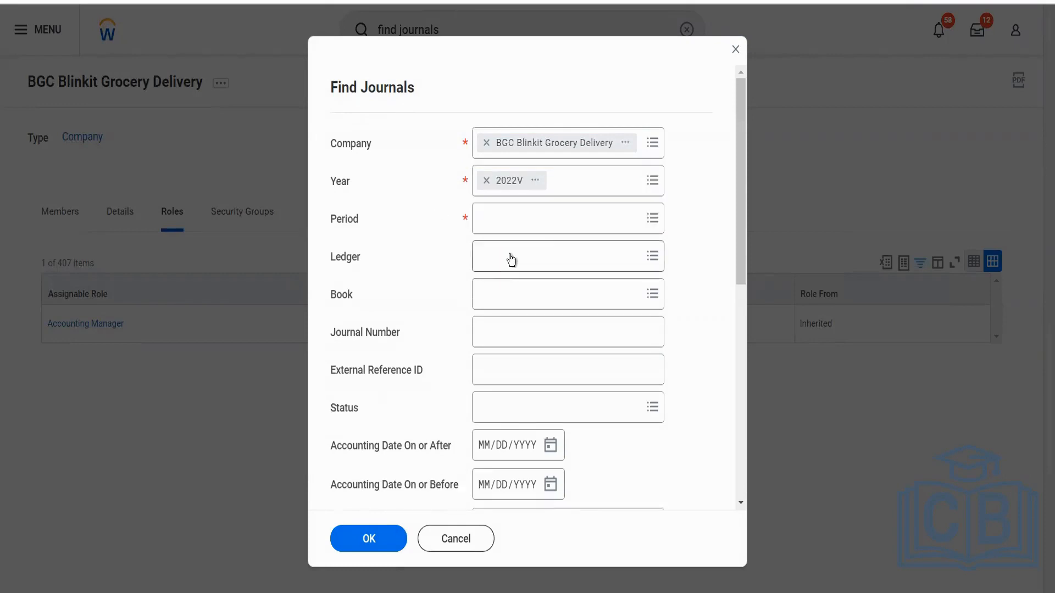
pyautogui.click(525, 219)
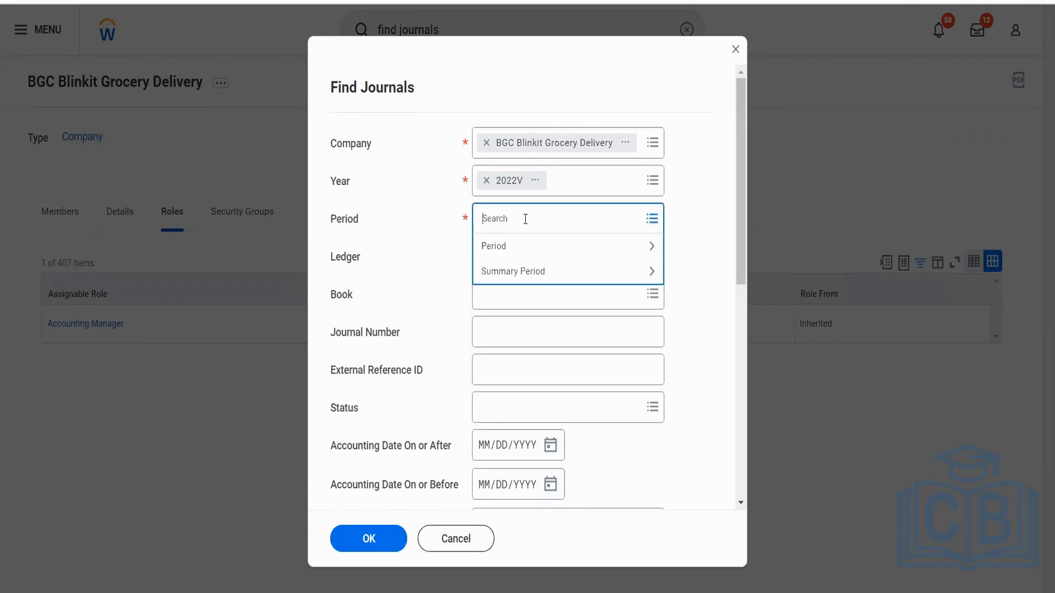
pyautogui.click(506, 247)
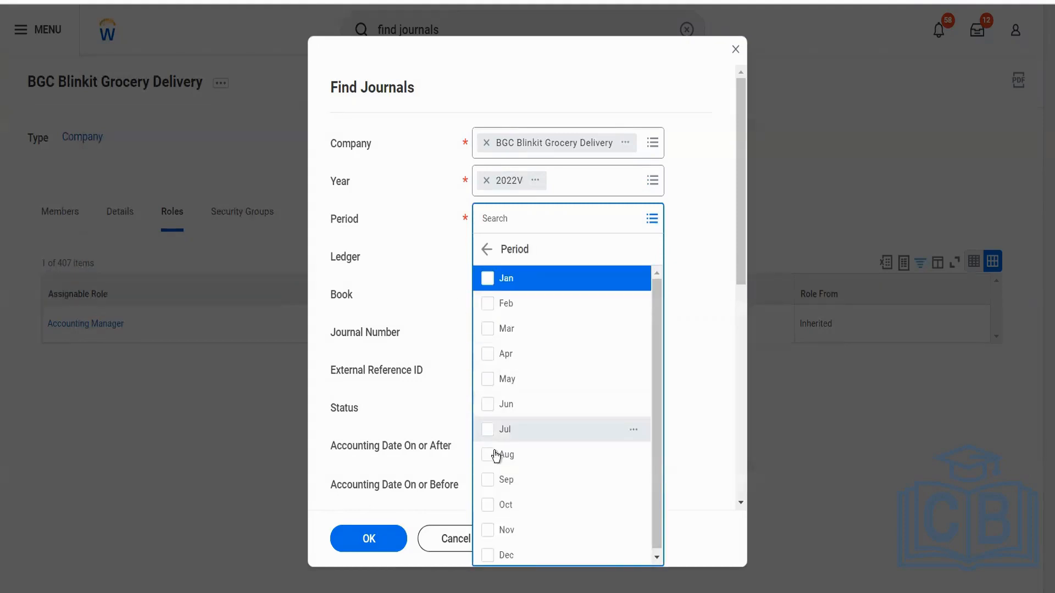
pyautogui.click(489, 554)
pyautogui.click(440, 388)
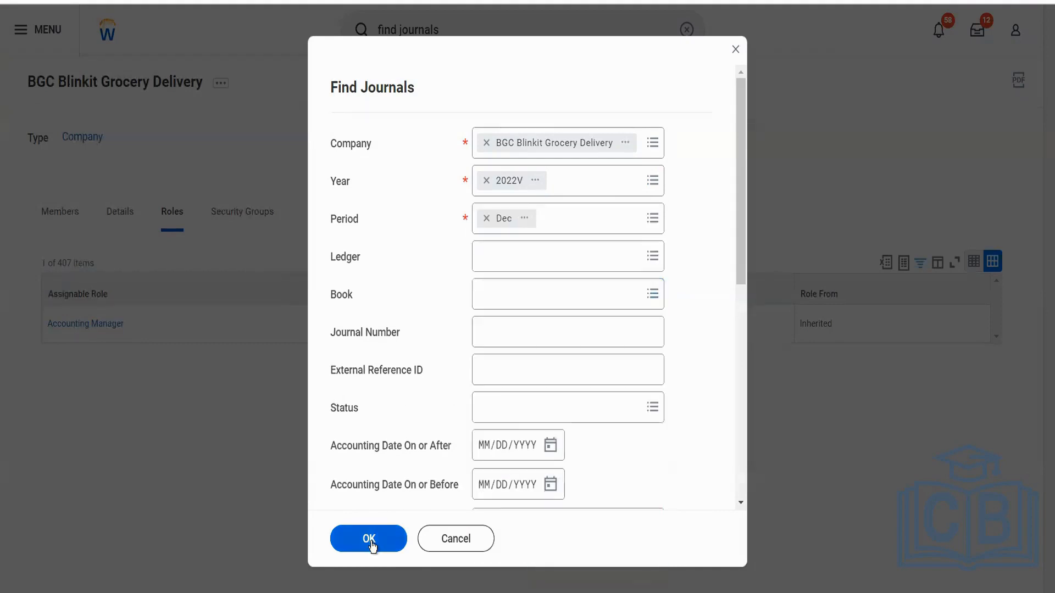
pyautogui.click(370, 541)
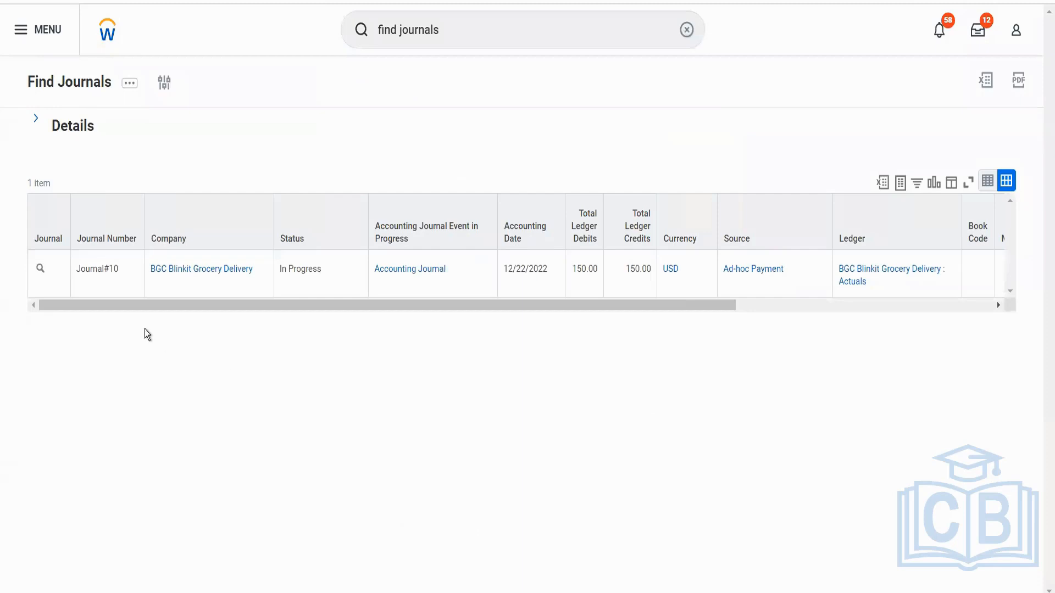
# Open the found BGC Blinkit Grocery Delivery journal and start editing it, agreeing to reset its running business process.
pyautogui.click(39, 272)
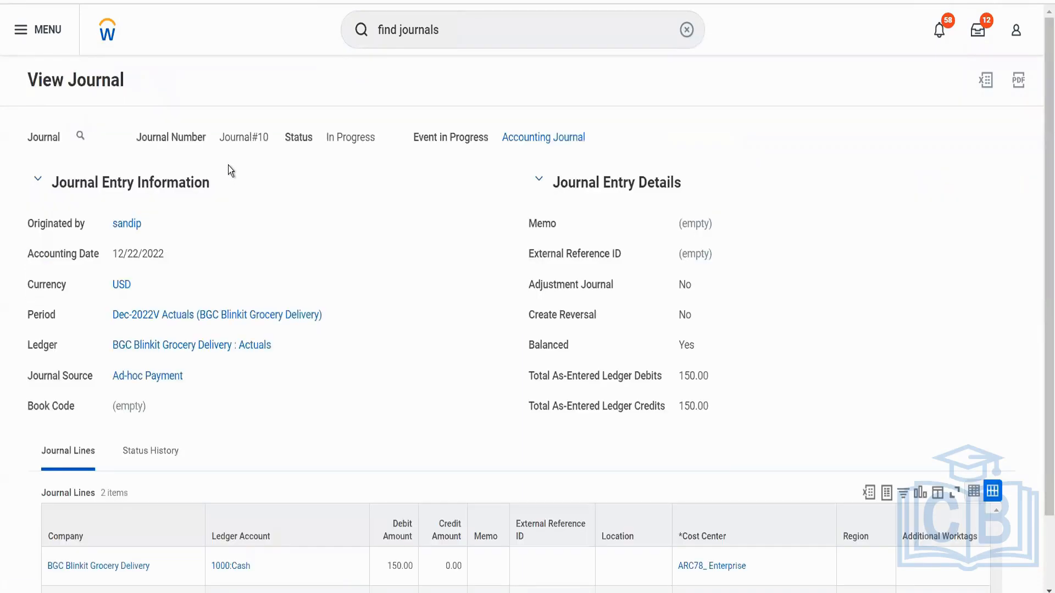
pyautogui.scroll(-2, 292, 285)
pyautogui.scroll(2, 291, 285)
pyautogui.click(94, 138)
pyautogui.moveTo(218, 197)
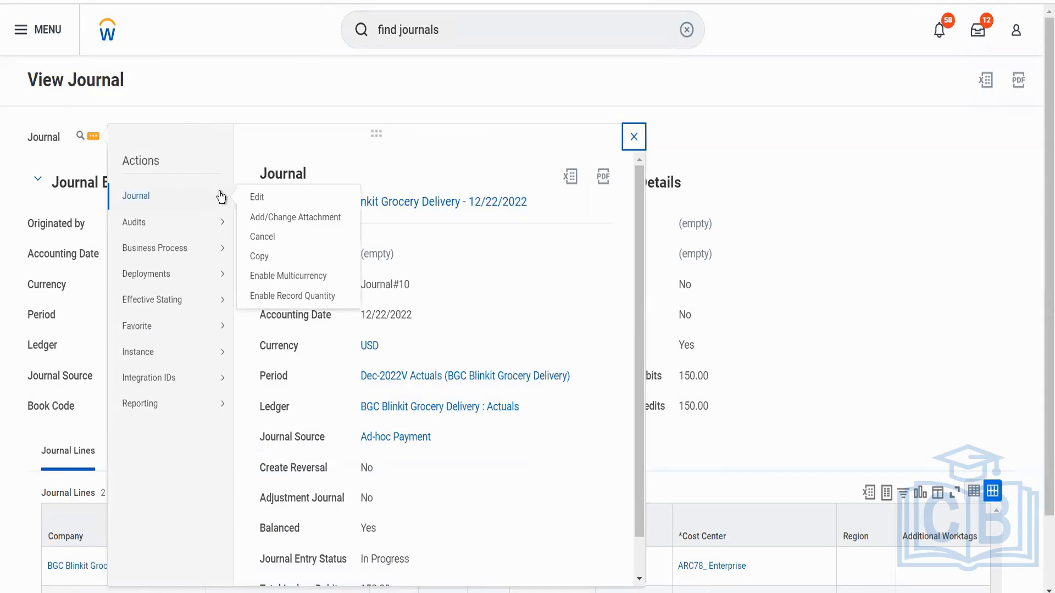
pyautogui.click(269, 198)
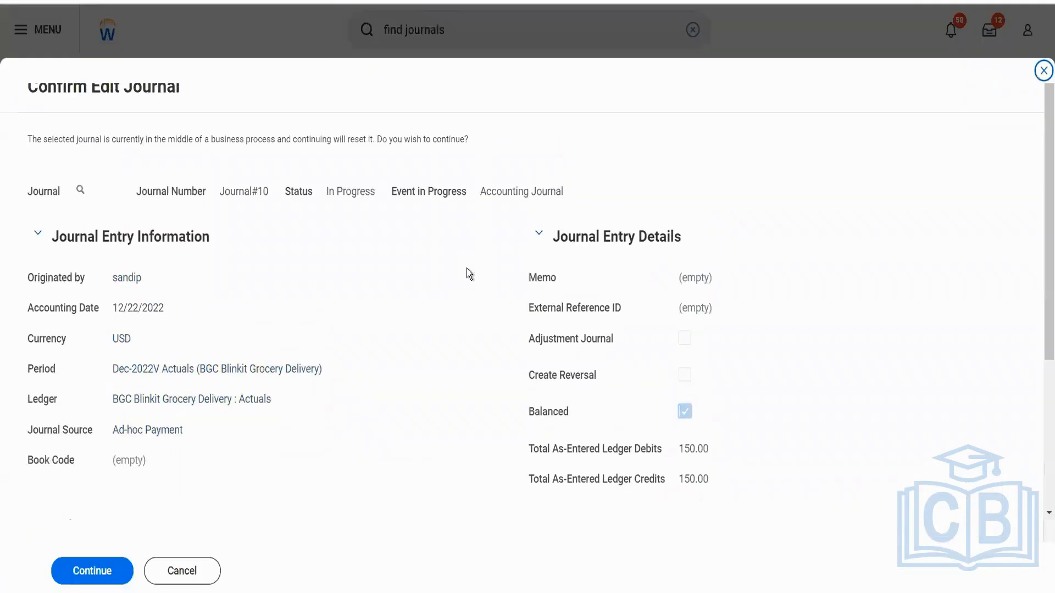
pyautogui.scroll(-4, 472, 280)
pyautogui.click(91, 571)
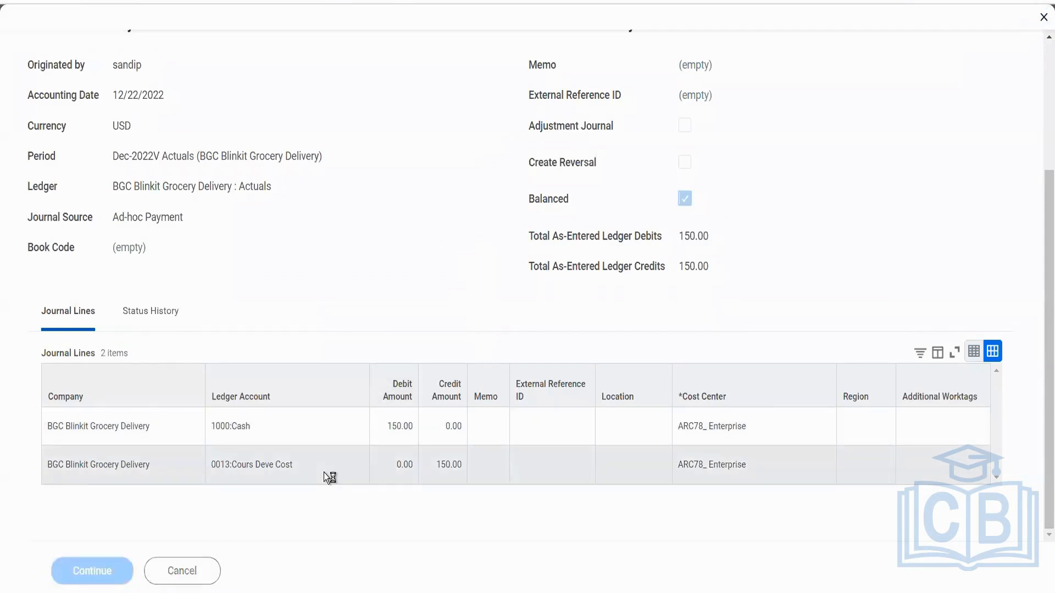
# Set the 1000:Cash line's debit and the 0013:Cours Deve Cost line's credit to 200, and submit the journal.
pyautogui.scroll(-5, 324, 472)
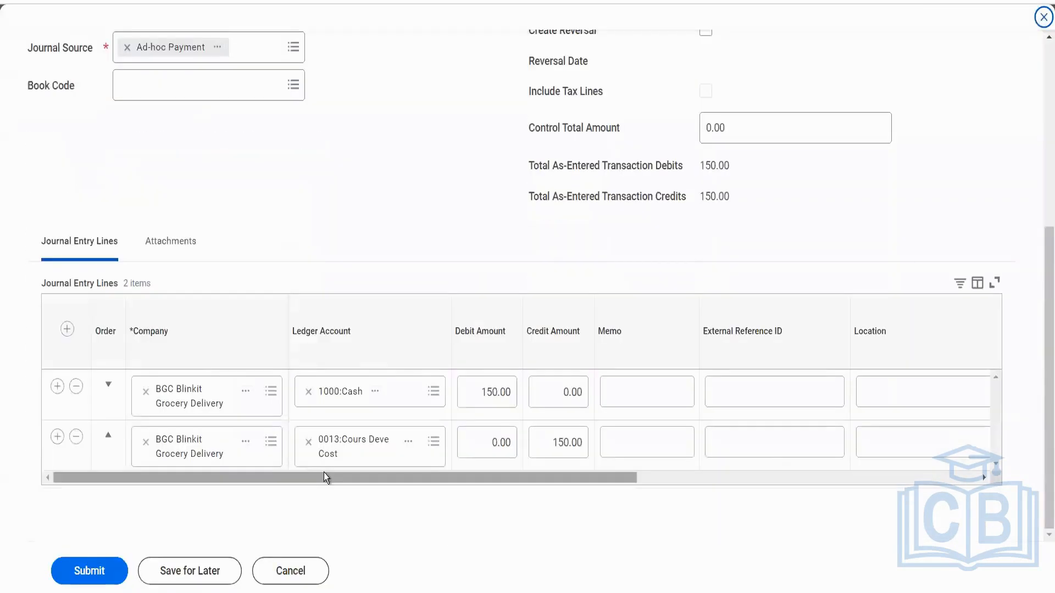
pyautogui.click(493, 392)
pyautogui.write('200')
pyautogui.click(581, 457)
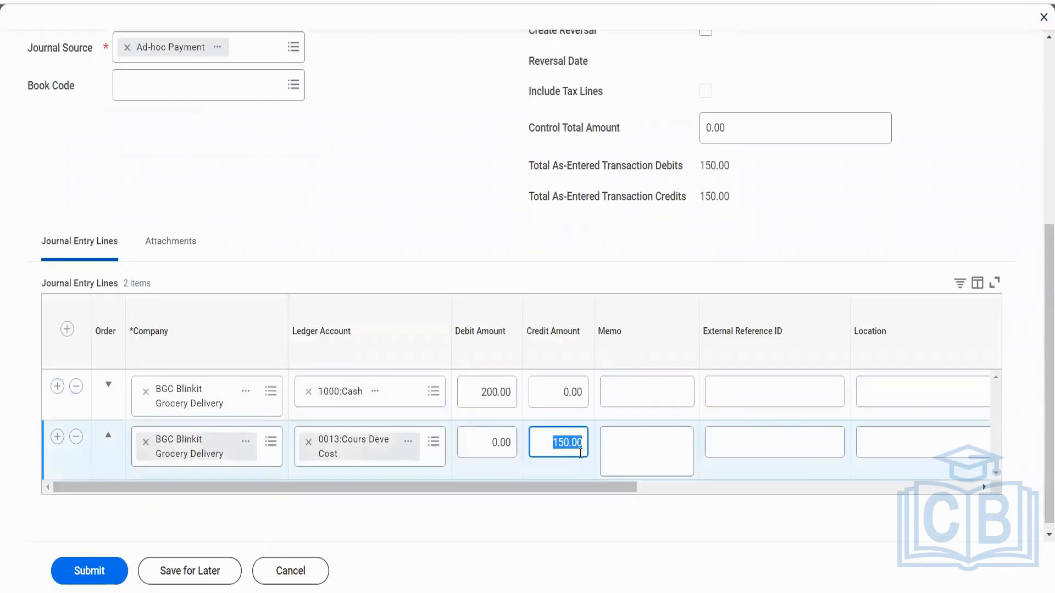
pyautogui.write('200')
pyautogui.press('Tab')
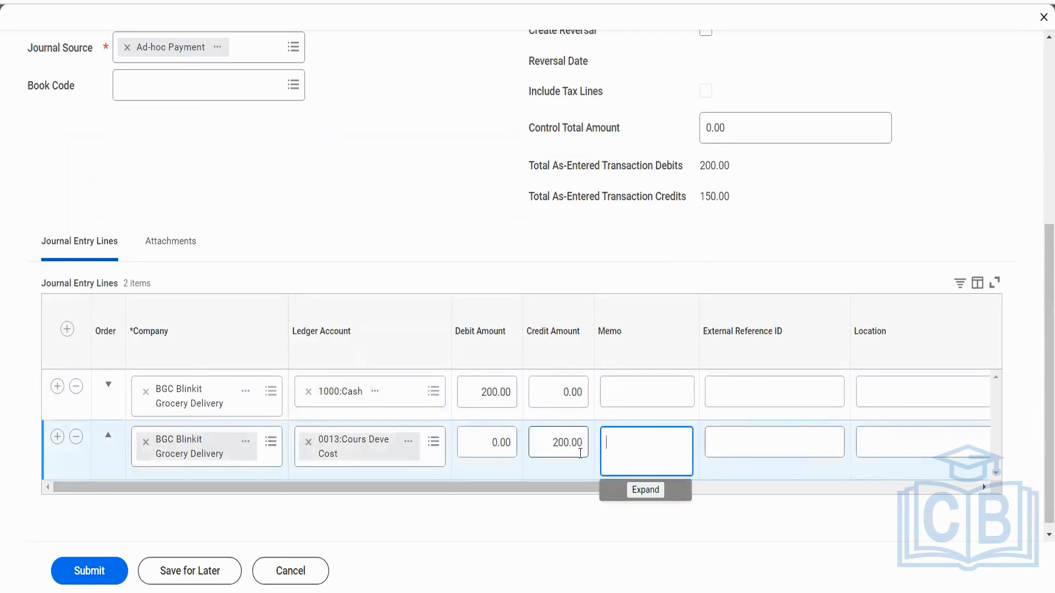
pyautogui.click(103, 574)
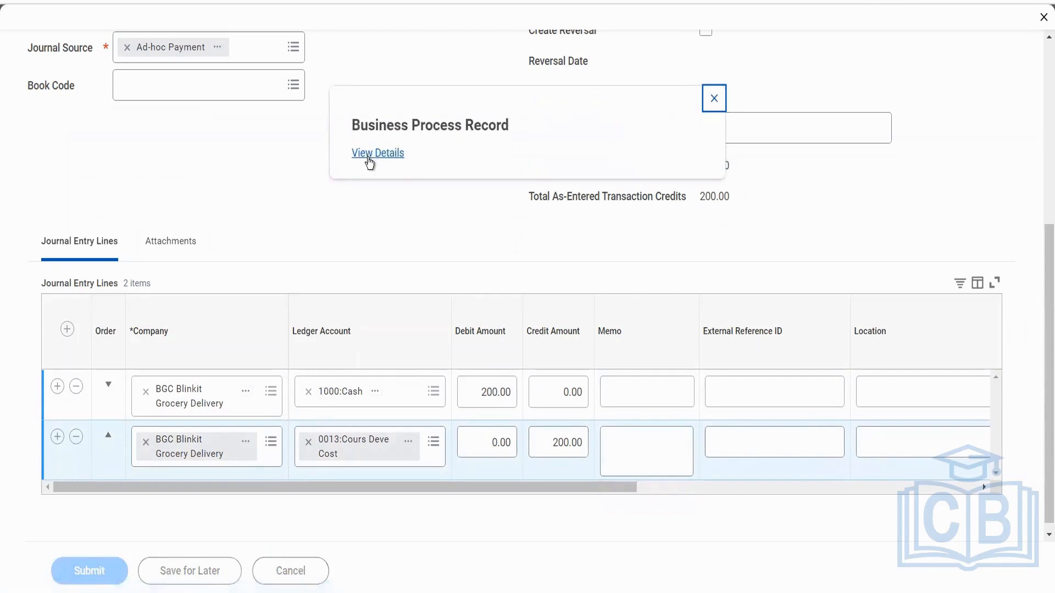
# Open the submitted journal's business process record and examine its details, overall status, journal lines and status history.
pyautogui.click(369, 157)
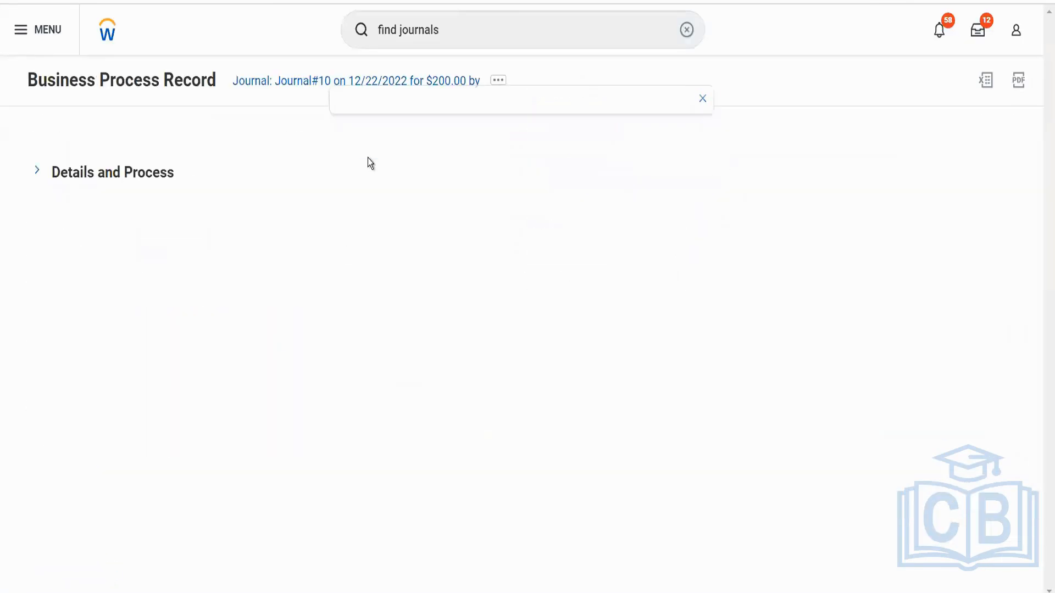
pyautogui.click(172, 176)
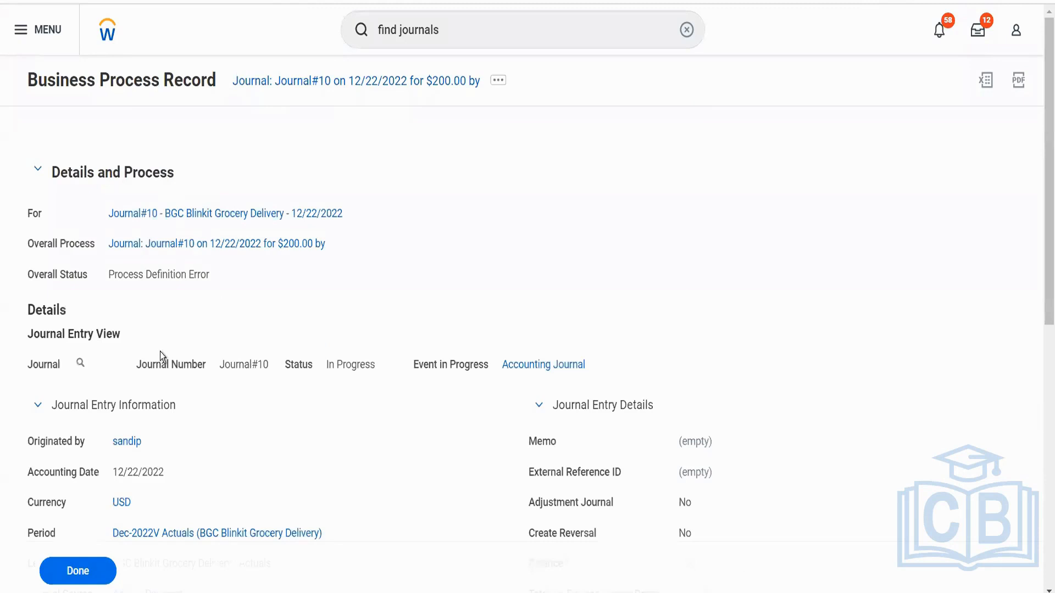
pyautogui.scroll(-3, 280, 324)
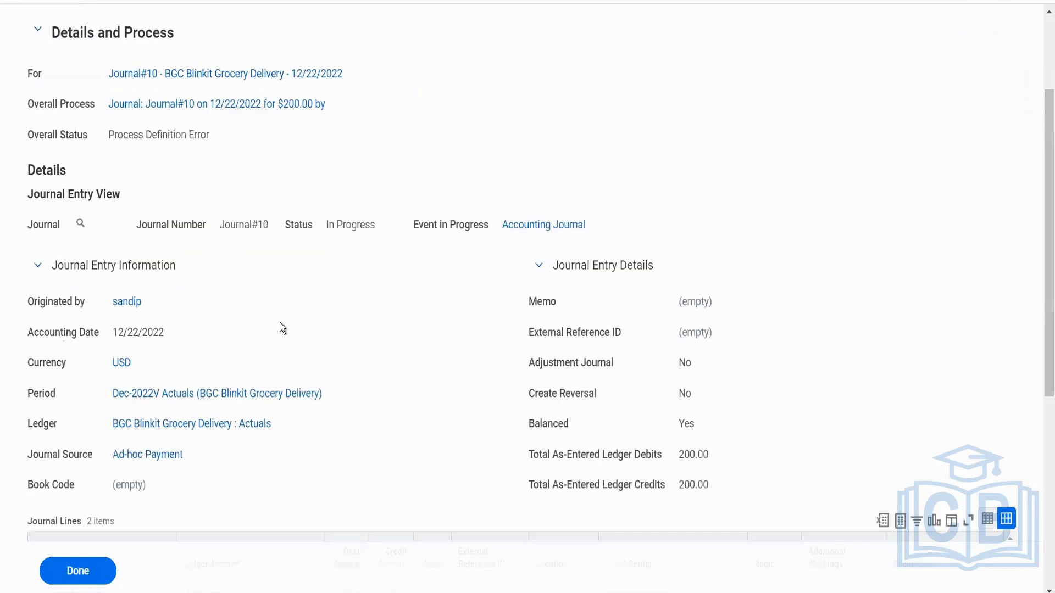
pyautogui.scroll(-8, 282, 328)
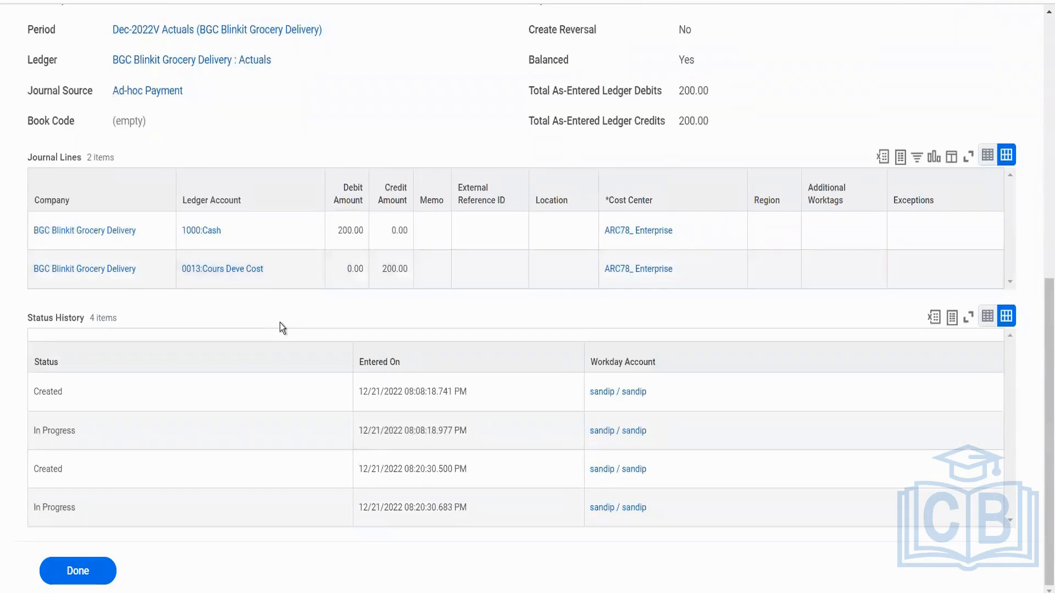
pyautogui.scroll(6, 279, 324)
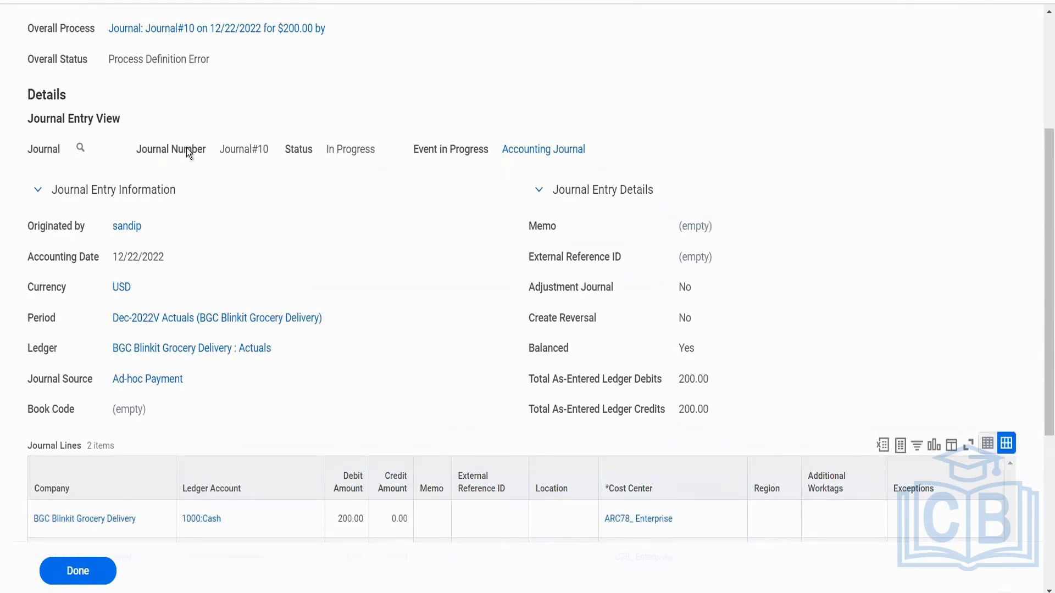
pyautogui.scroll(4, 186, 147)
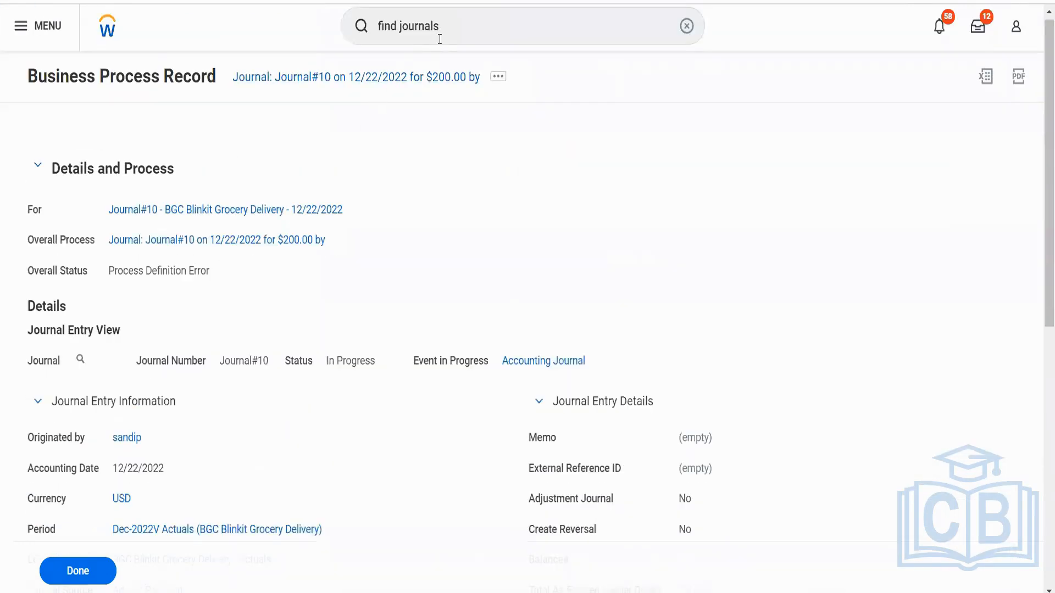
# Search for "BP: acc journal" and open the Accounting Journal Event definition for BGC Blinkit Grocery Delivery to check its steps.
pyautogui.click(457, 25)
pyautogui.tripleClick(457, 25)
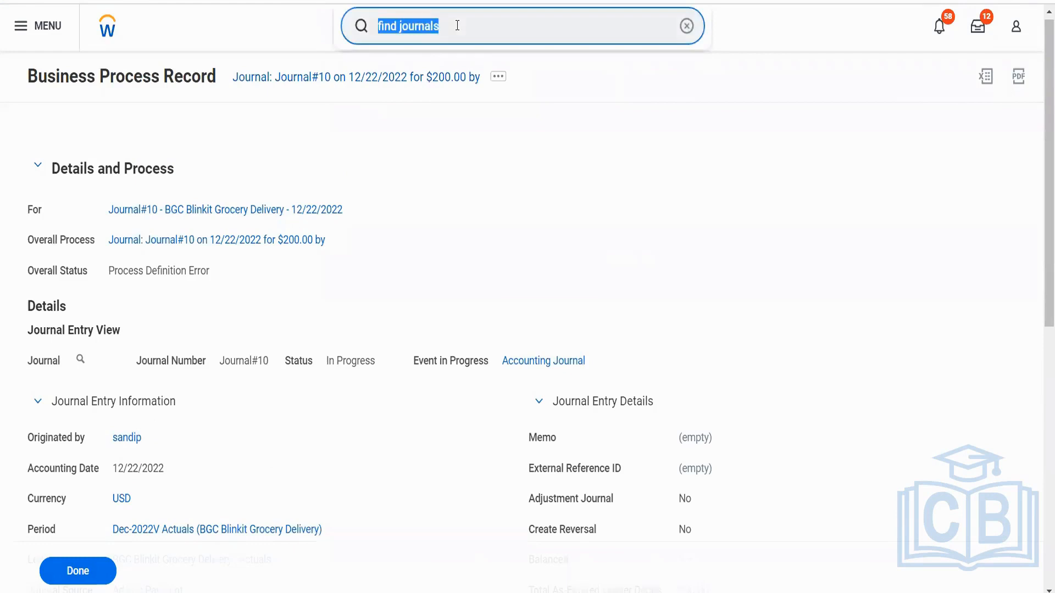
pyautogui.write('BP')
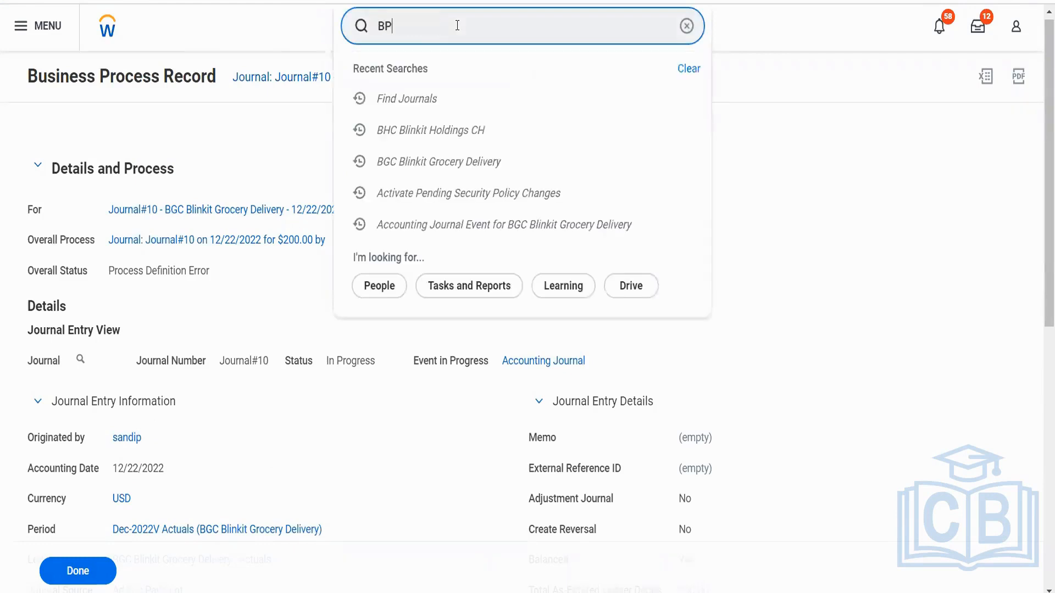
pyautogui.write(': acc journal')
pyautogui.press('Return')
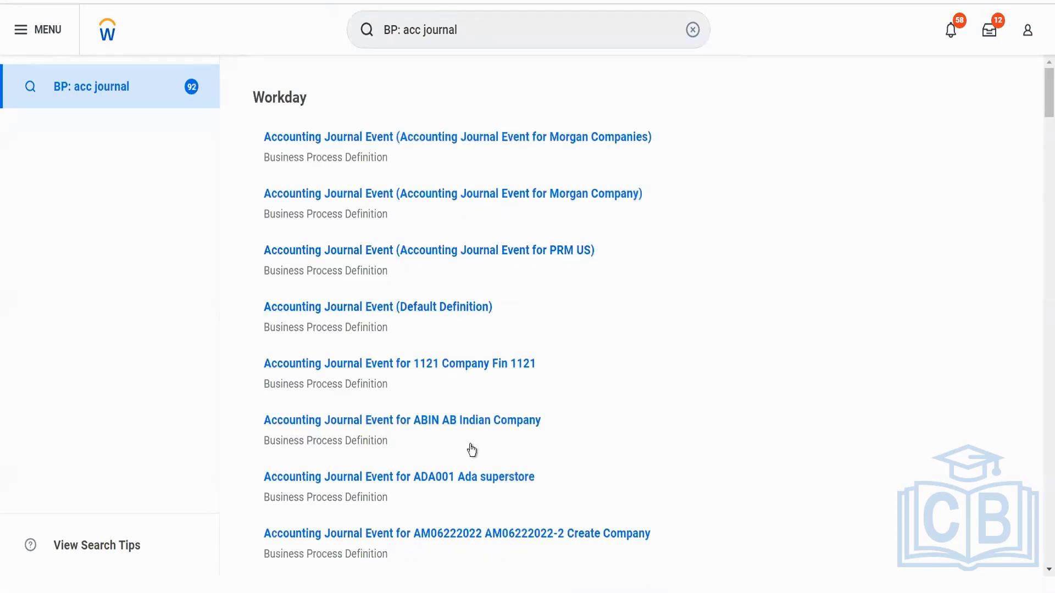
pyautogui.scroll(-5, 484, 465)
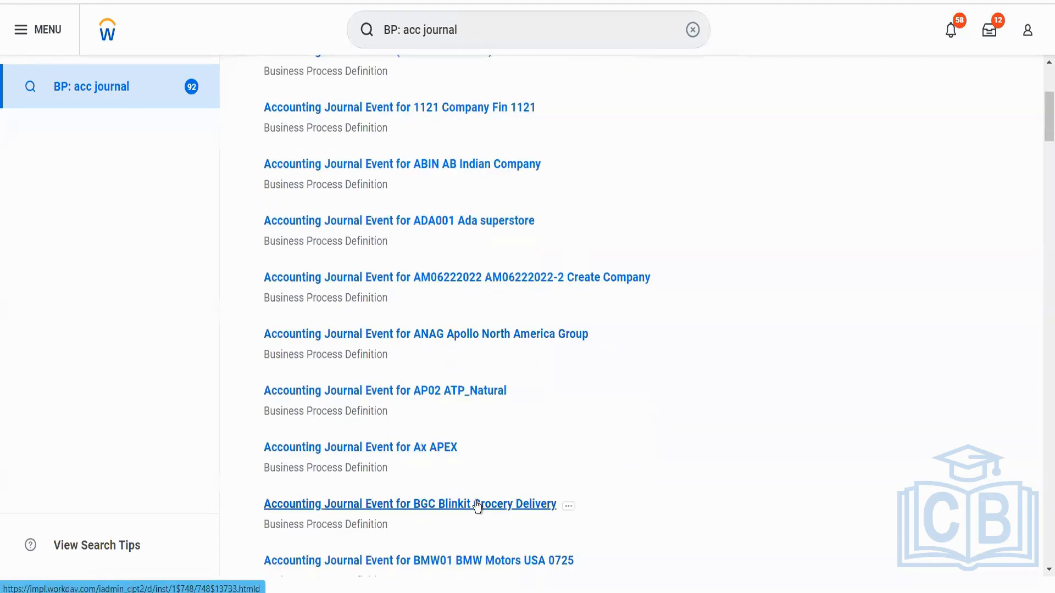
pyautogui.click(561, 478)
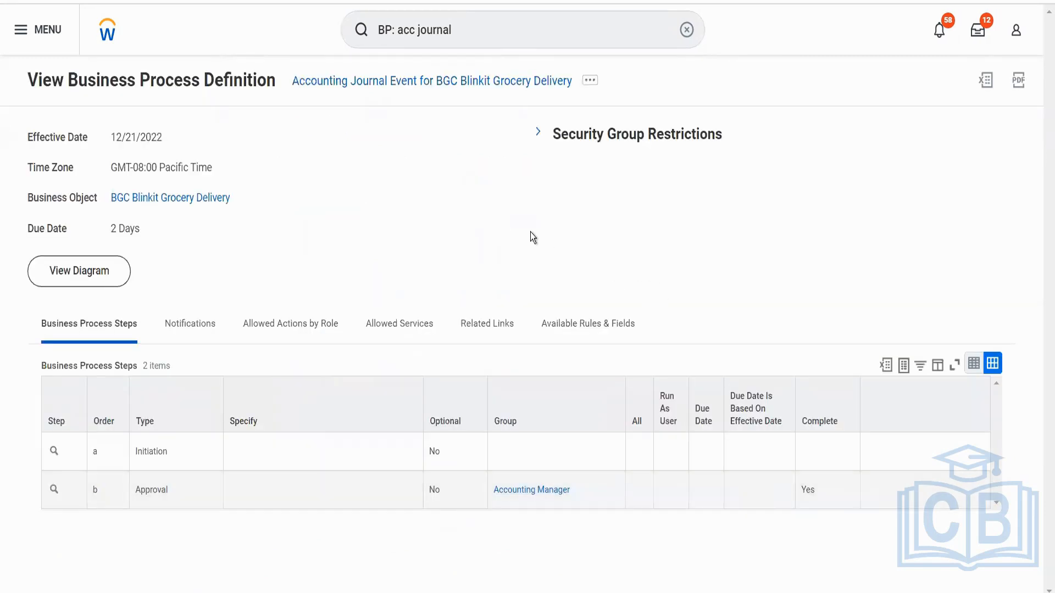
# Search for "cr journal" and open the Create Journal task.
pyautogui.click(459, 31)
pyautogui.moveTo(459, 31); pyautogui.dragTo(321, 49)
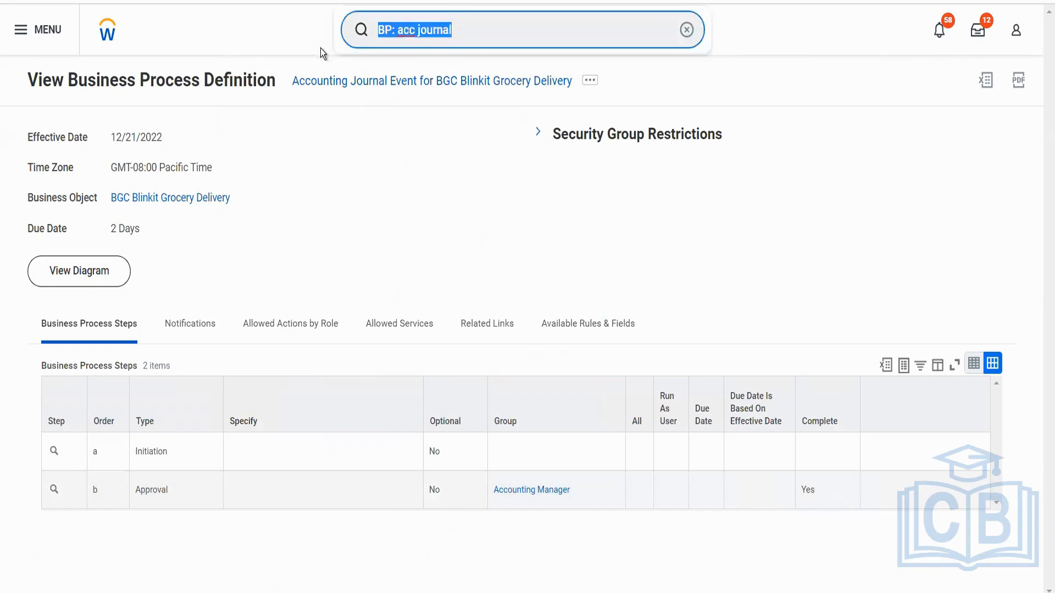
pyautogui.write('cr journal')
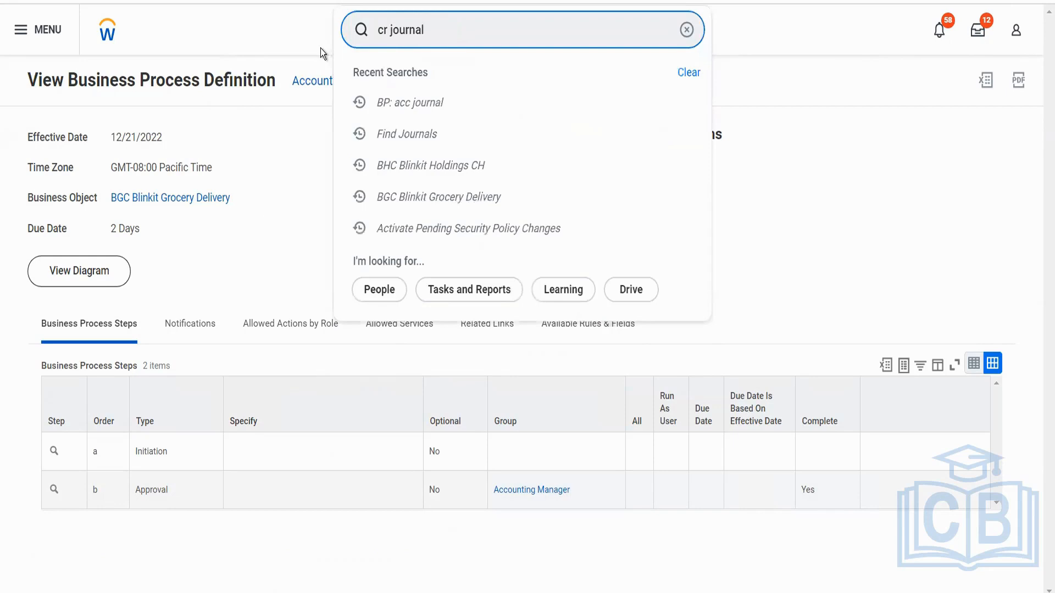
pyautogui.click(370, 83)
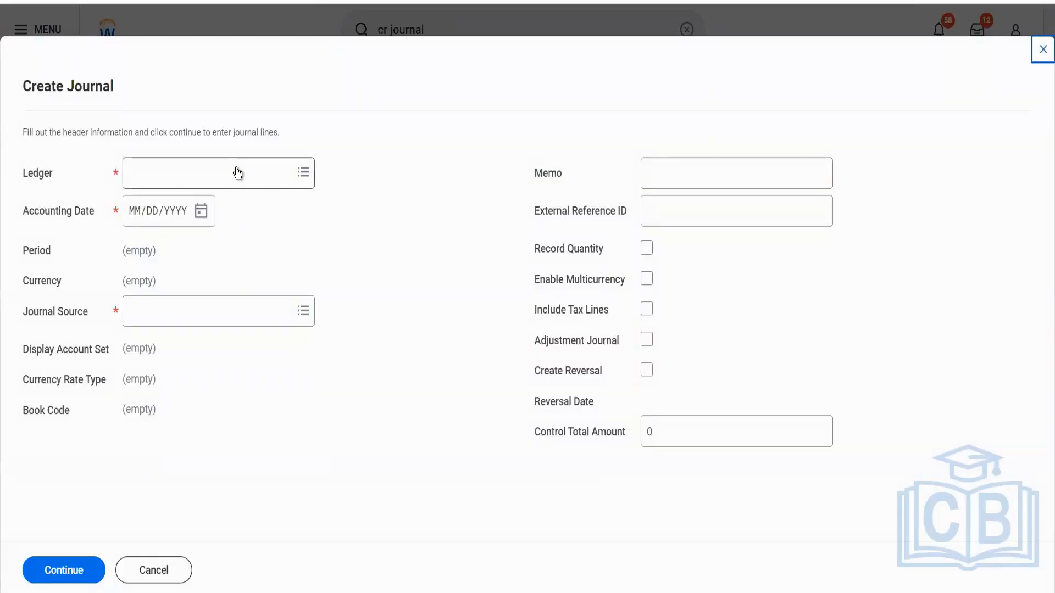
# Fill the journal header with ledger BGC Blinkit Grocery Delivery : Actuals, accounting date 12/22/2022 and source Asset Disposal, and continue to the journal entry.
pyautogui.click(236, 171)
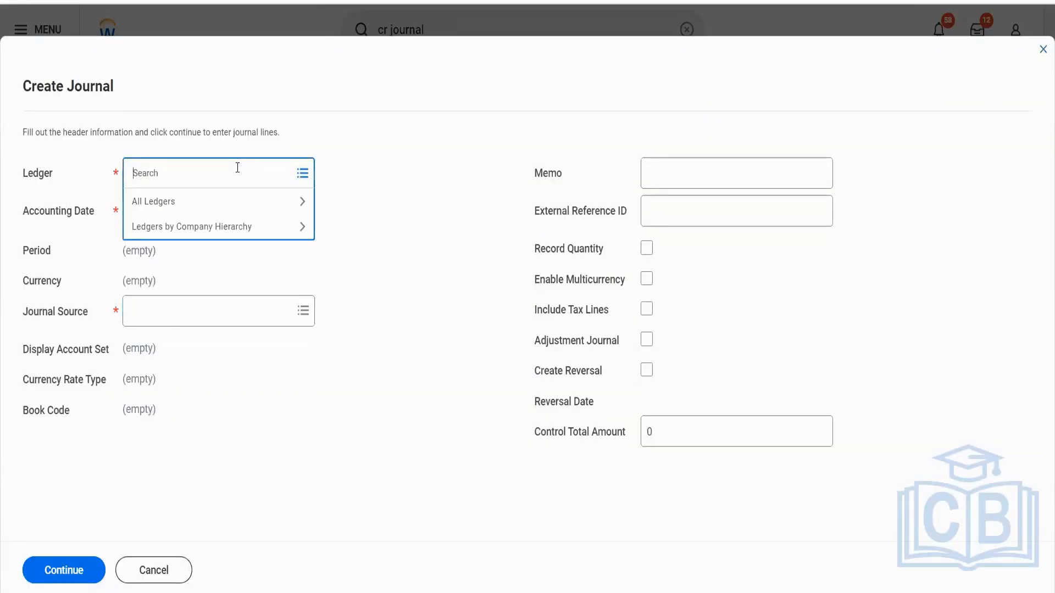
pyautogui.write('bgc')
pyautogui.press('Return')
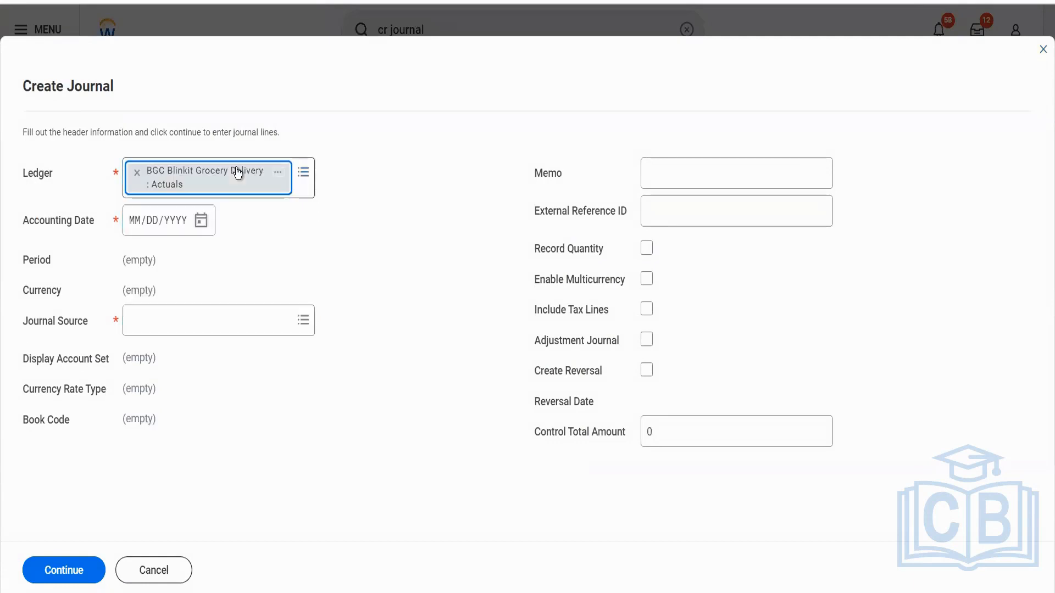
pyautogui.click(201, 220)
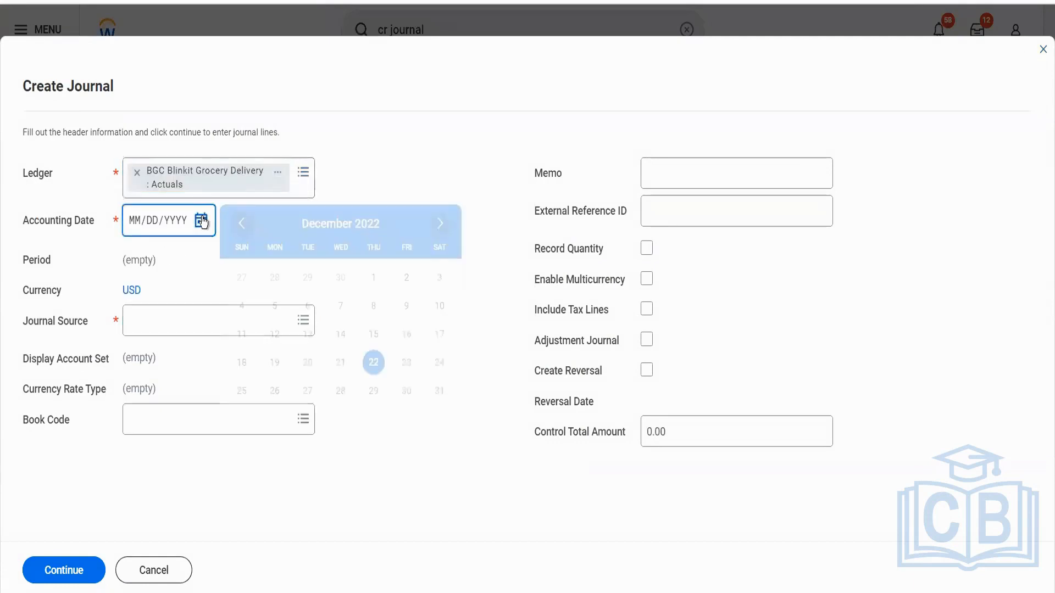
pyautogui.click(373, 362)
pyautogui.click(252, 325)
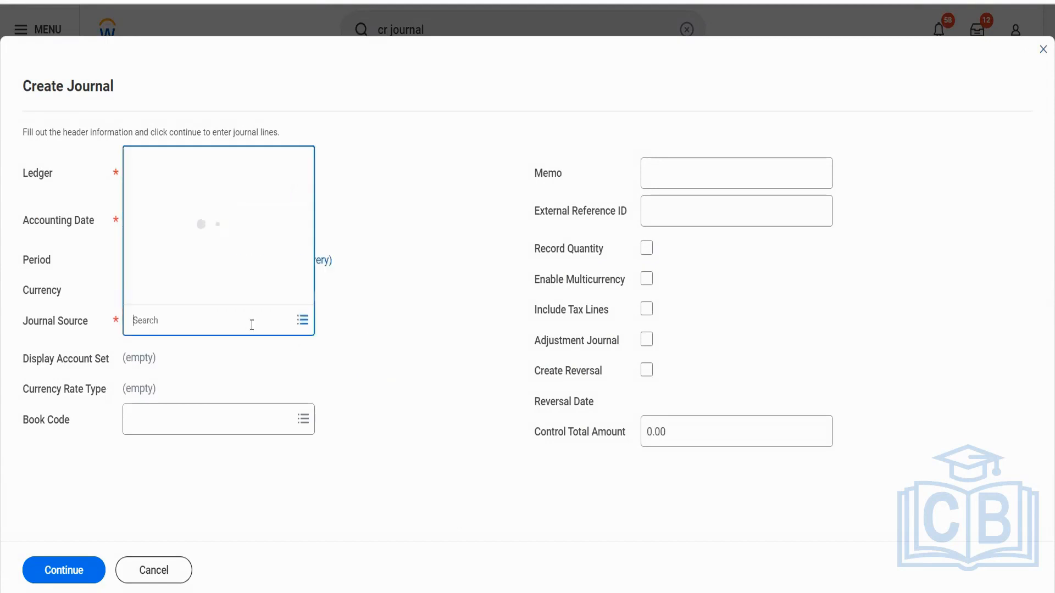
pyautogui.click(207, 250)
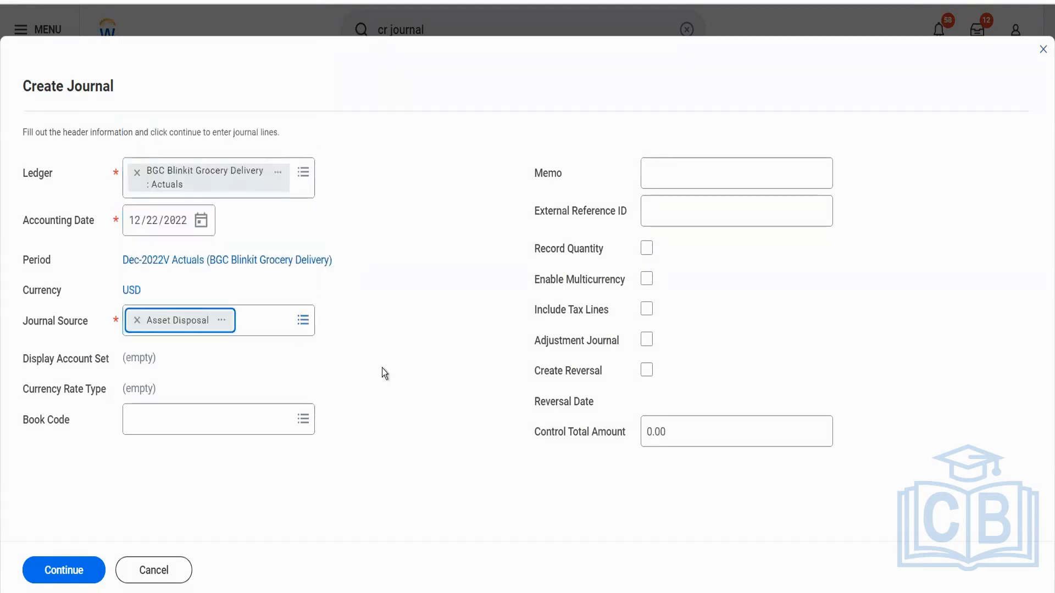
pyautogui.click(77, 572)
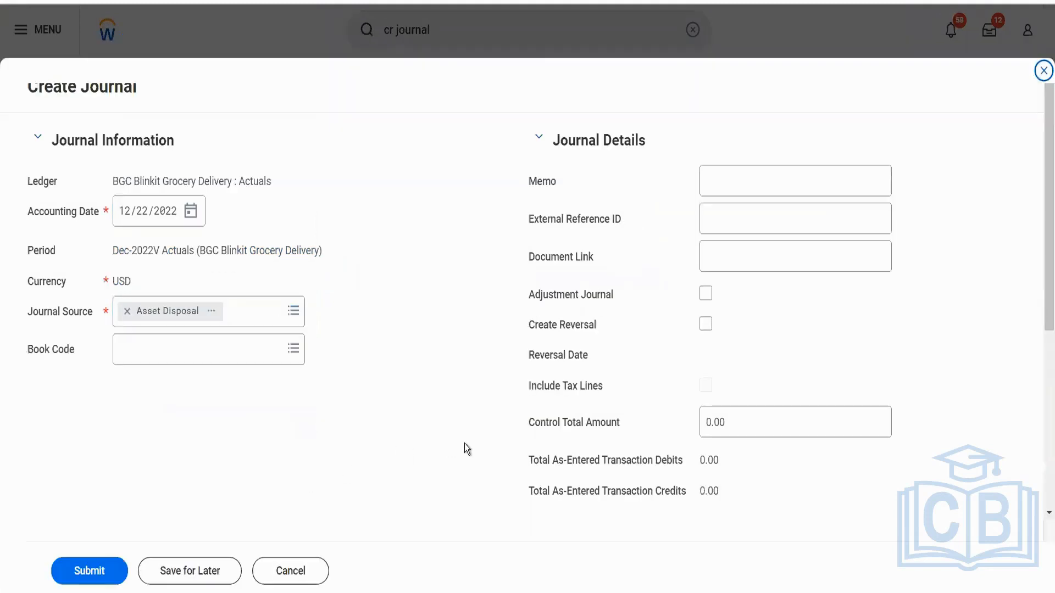
# Assign ledger account 1000:Cash to the first journal line and 2000:Accounts Payable to the second.
pyautogui.scroll(-5, 464, 444)
pyautogui.click(407, 407)
pyautogui.write('1000')
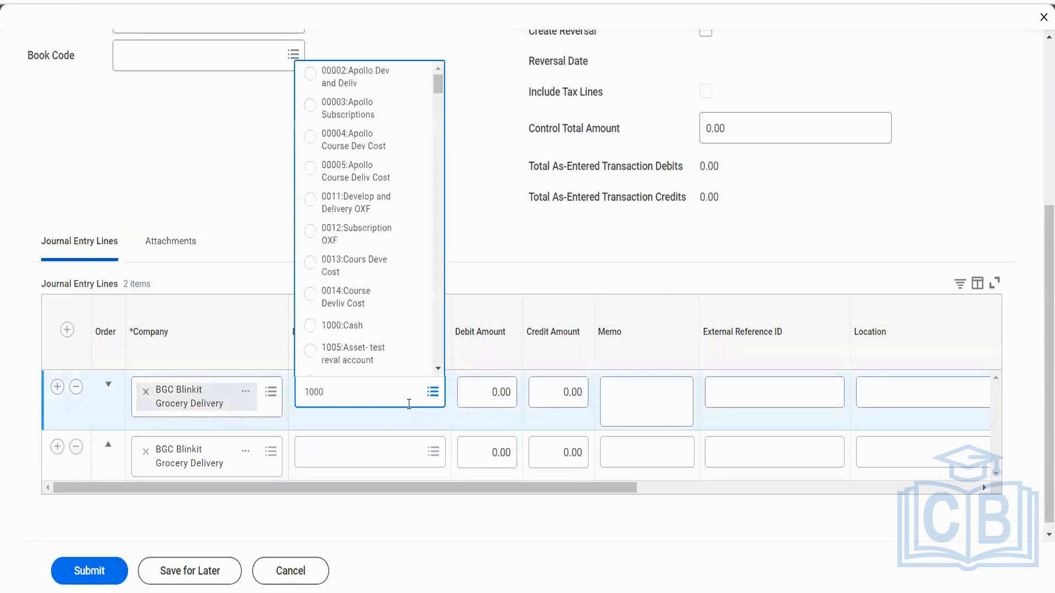
pyautogui.press('Return')
pyautogui.click(380, 450)
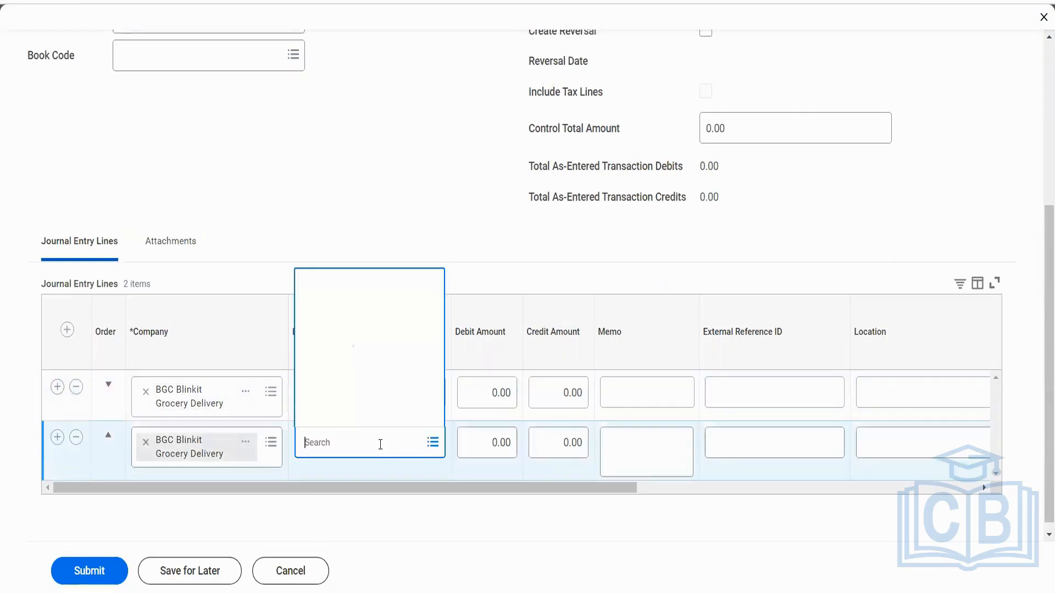
pyautogui.write('2000')
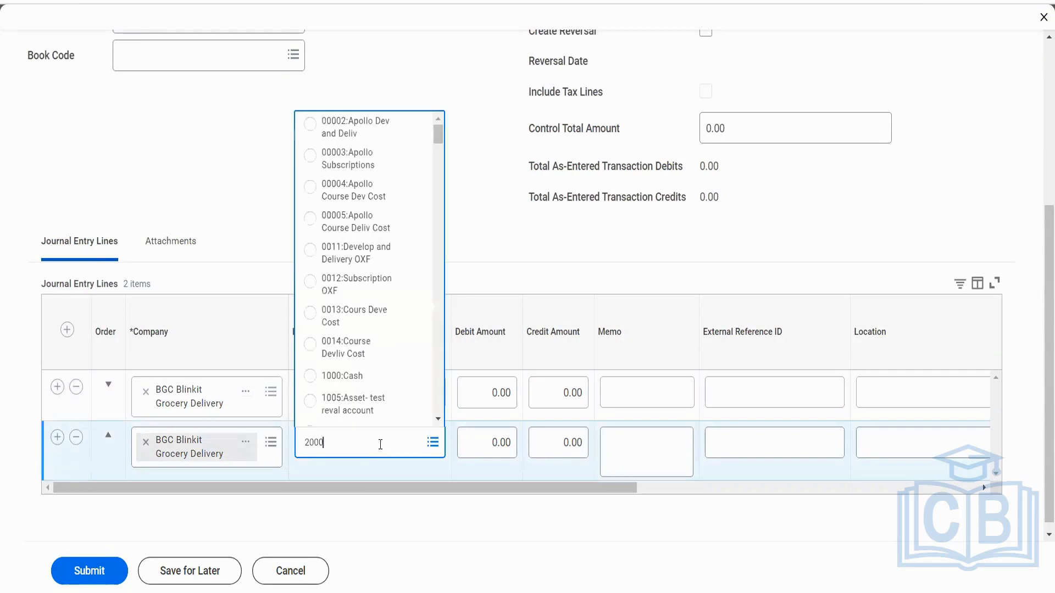
pyautogui.press('Return')
# Enter a debit amount of 1500 on the Cash line and a credit amount of 1500 on the Accounts Payable line.
pyautogui.click(496, 393)
pyautogui.write('1500')
pyautogui.press('Tab')
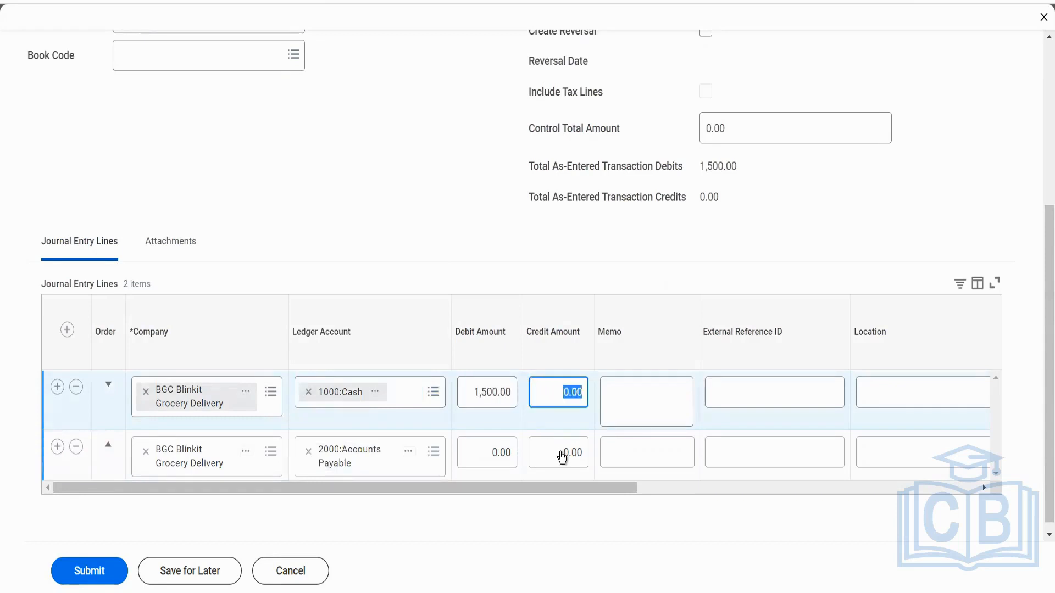
pyautogui.click(561, 457)
pyautogui.write('1500')
pyautogui.press('Tab')
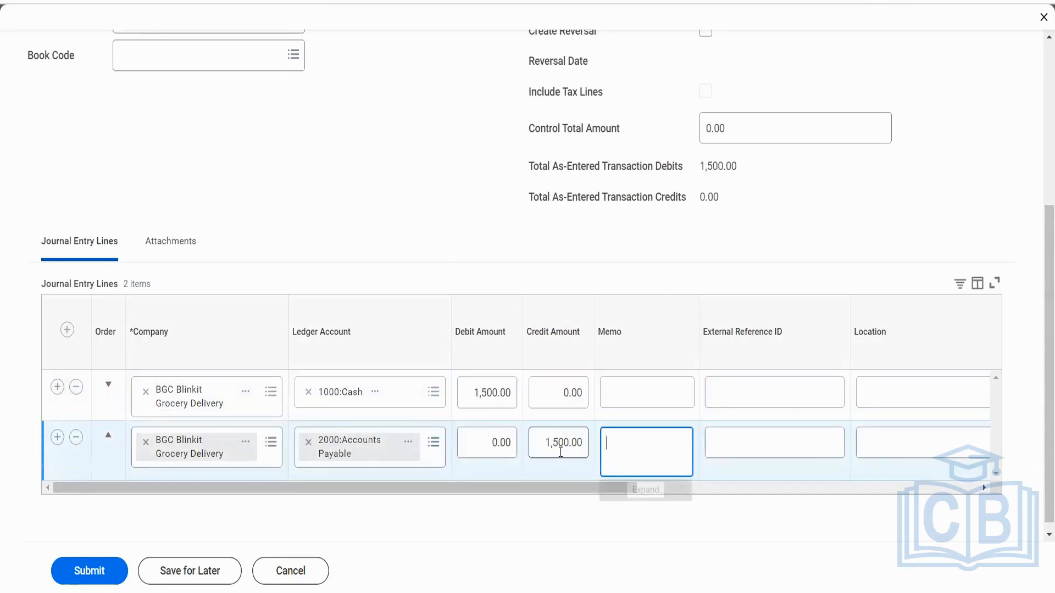
# Set the cost center of both journal lines to ARC78_ Enterprise and submit the journal.
pyautogui.click(842, 489)
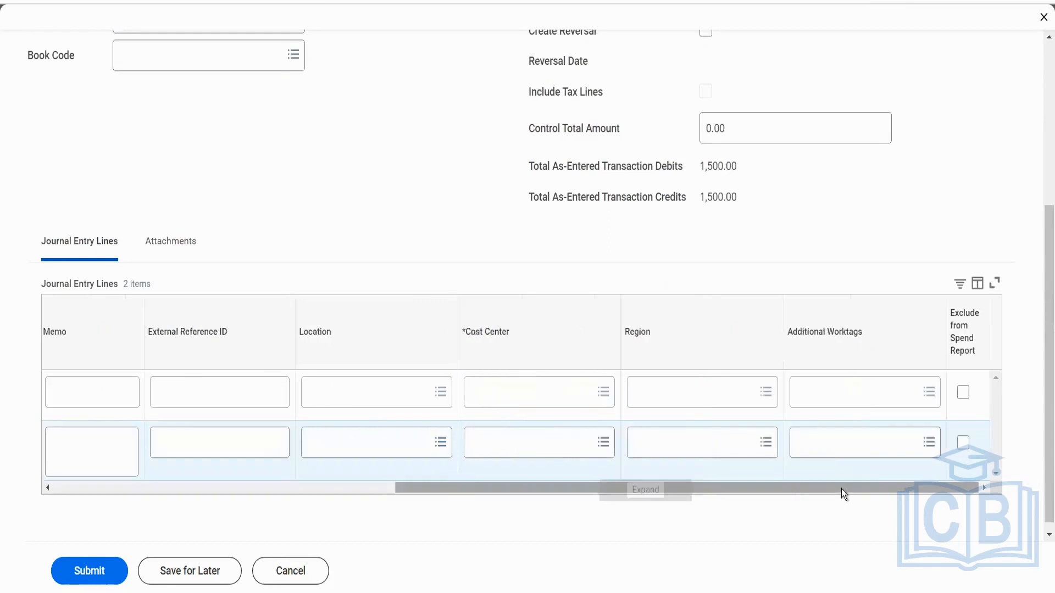
pyautogui.click(526, 394)
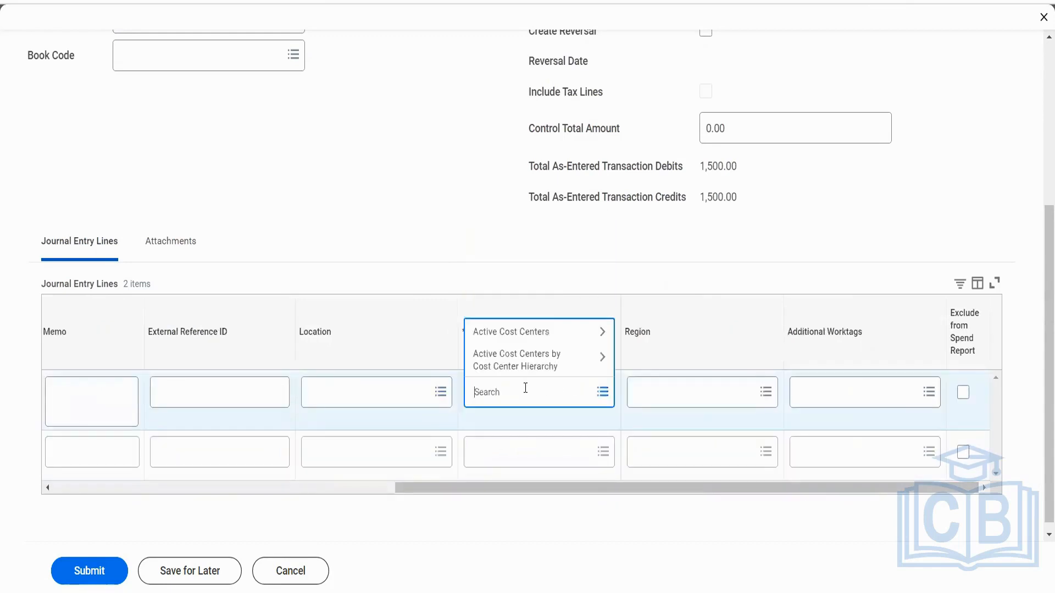
pyautogui.write('arc')
pyautogui.press('Return')
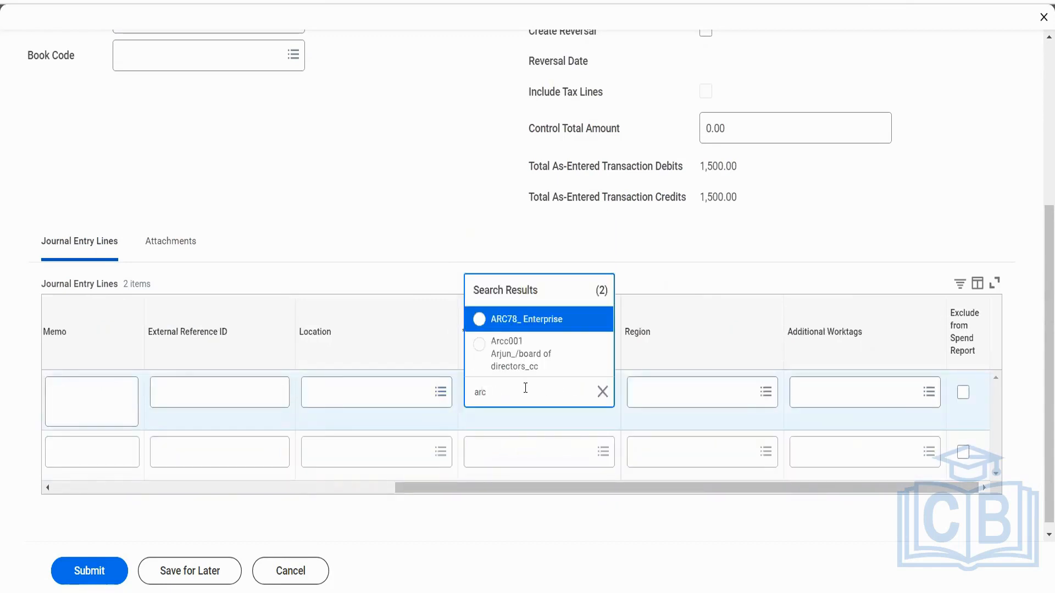
pyautogui.click(530, 313)
pyautogui.click(507, 457)
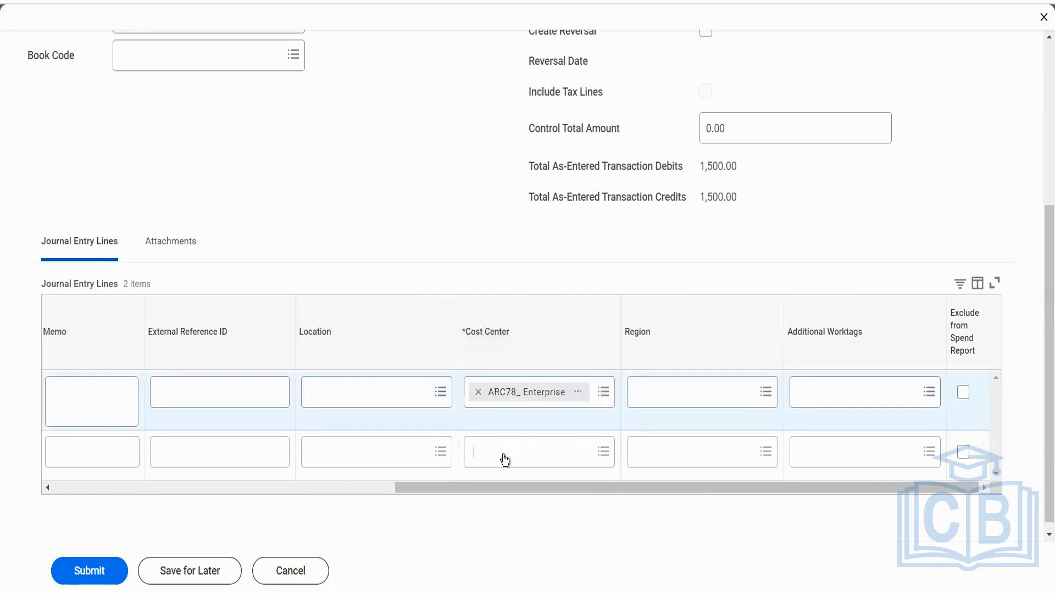
pyautogui.write('arc')
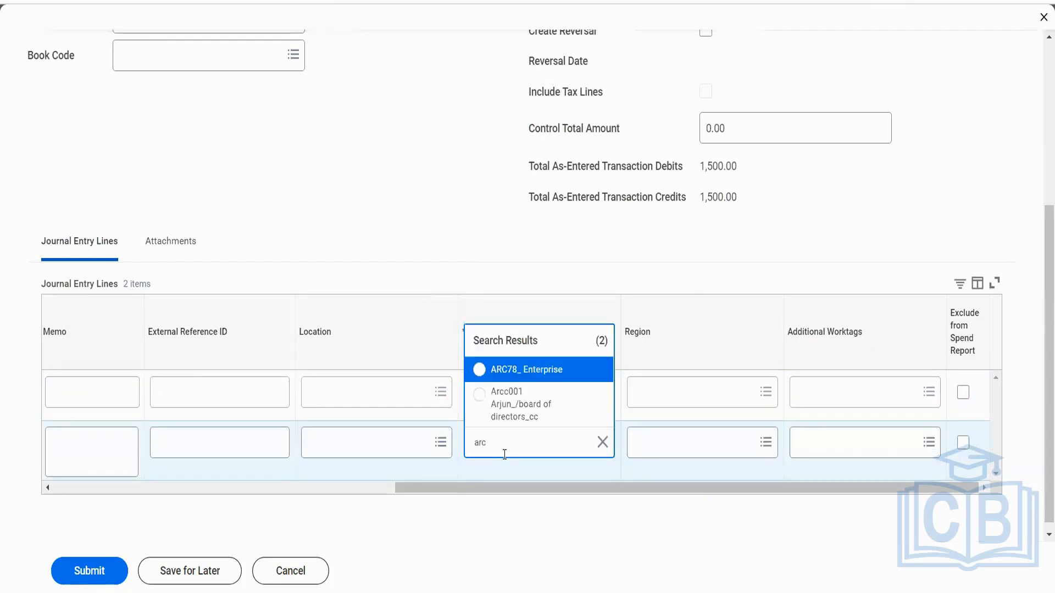
pyautogui.click(523, 371)
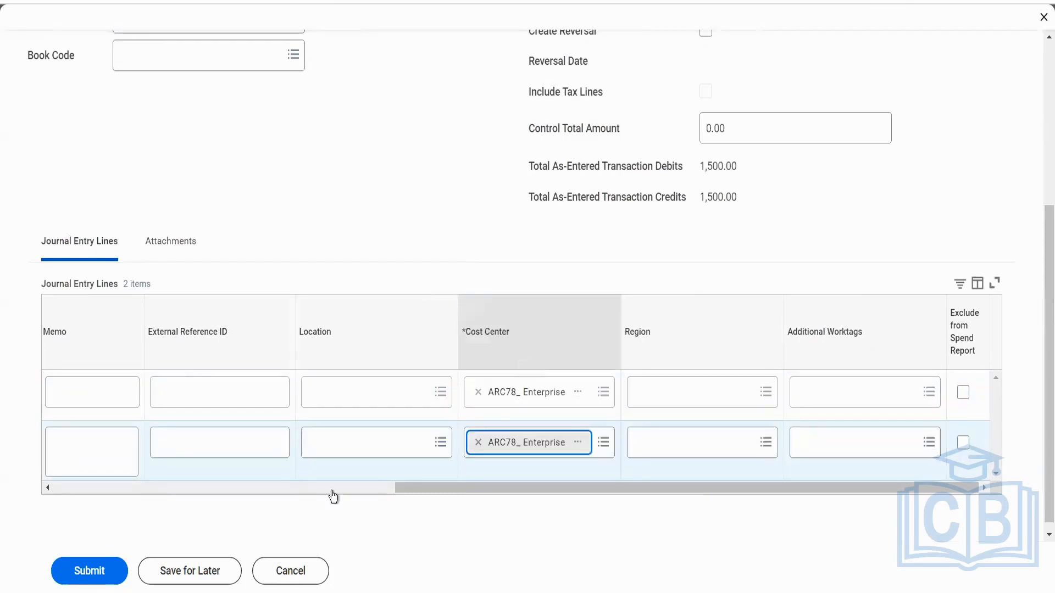
pyautogui.click(107, 580)
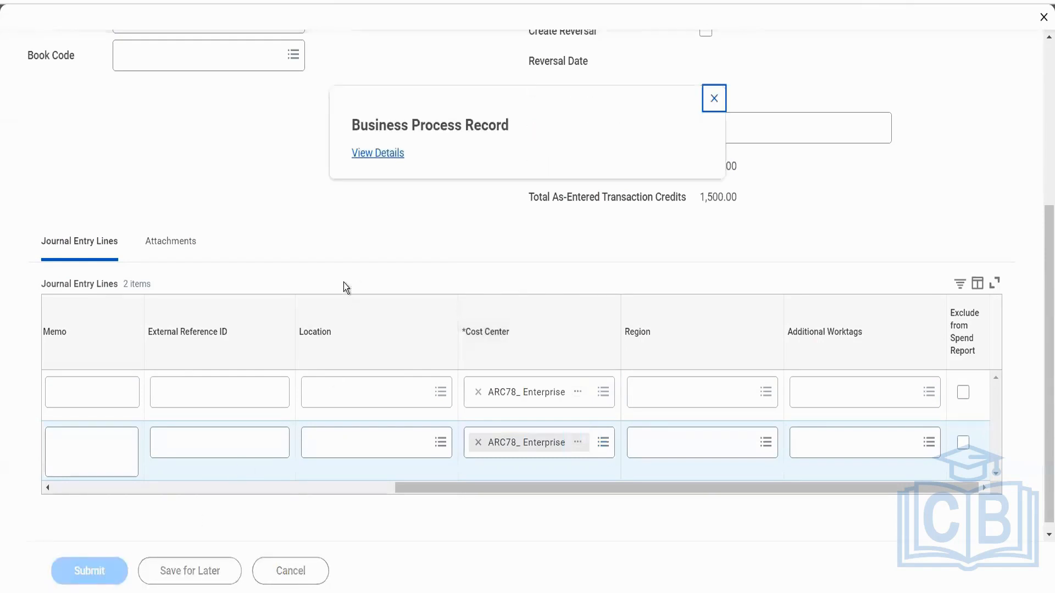
# Open the new 1,500.00 journal's business process record and review its overall status, journal lines, status history and ledger account approval thresholds.
pyautogui.click(395, 152)
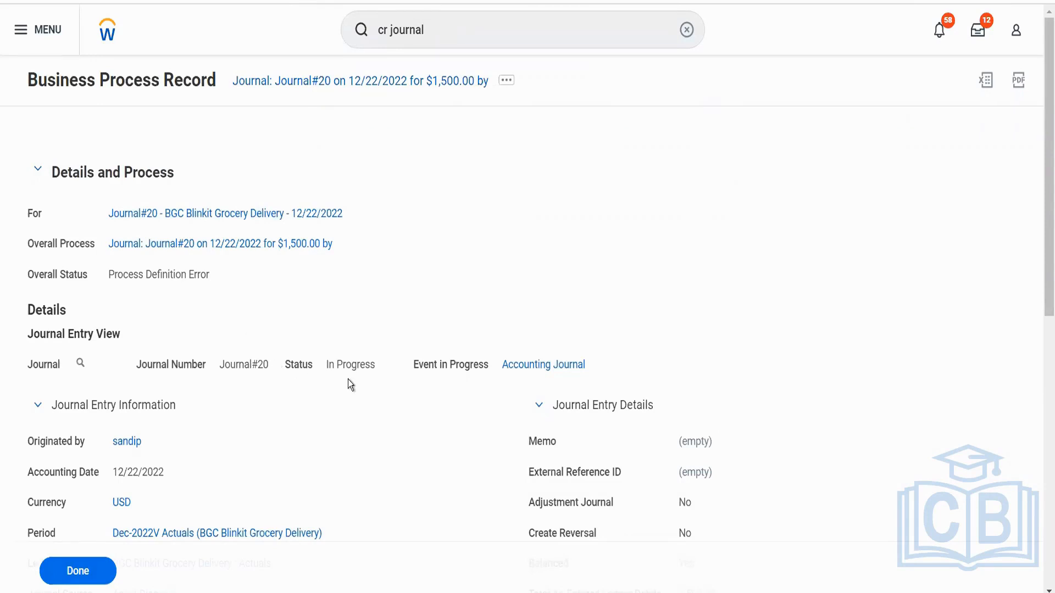
pyautogui.scroll(-2, 348, 379)
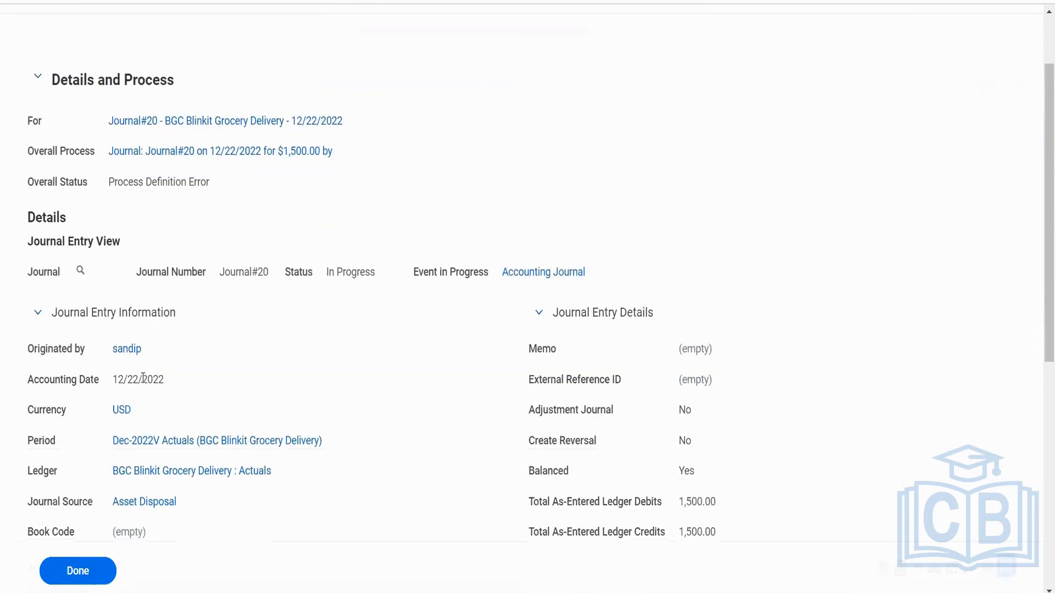
pyautogui.click(121, 321)
pyautogui.click(120, 321)
pyautogui.scroll(-8, 286, 368)
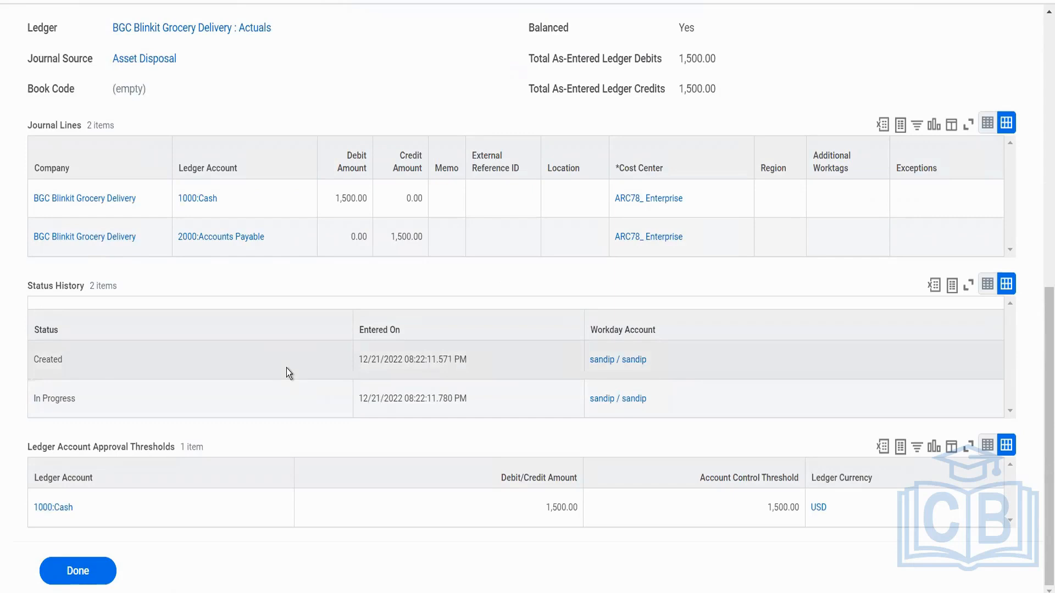
pyautogui.scroll(3, 286, 368)
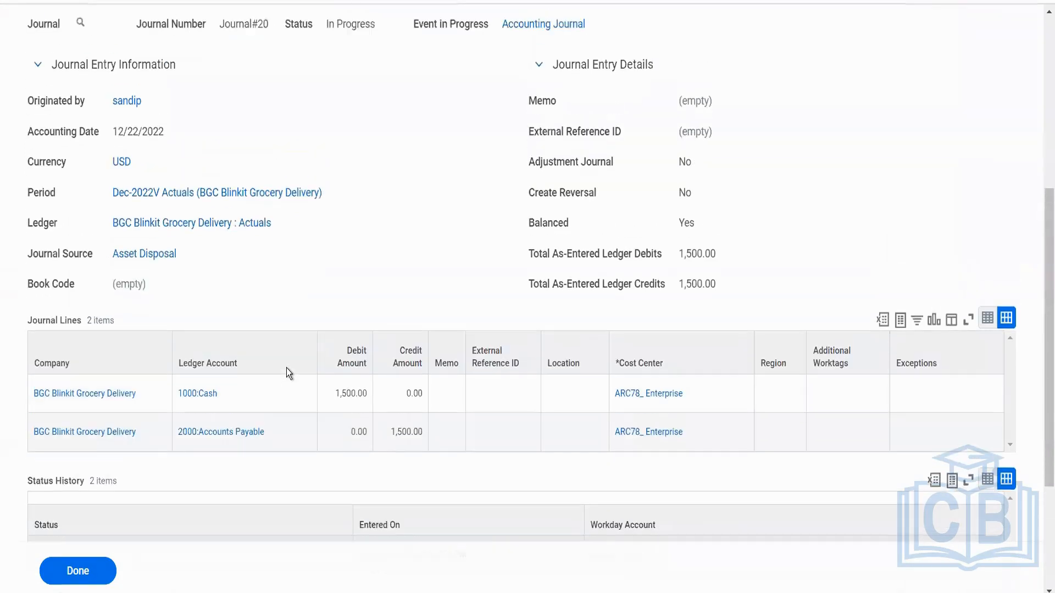
pyautogui.scroll(3, 285, 368)
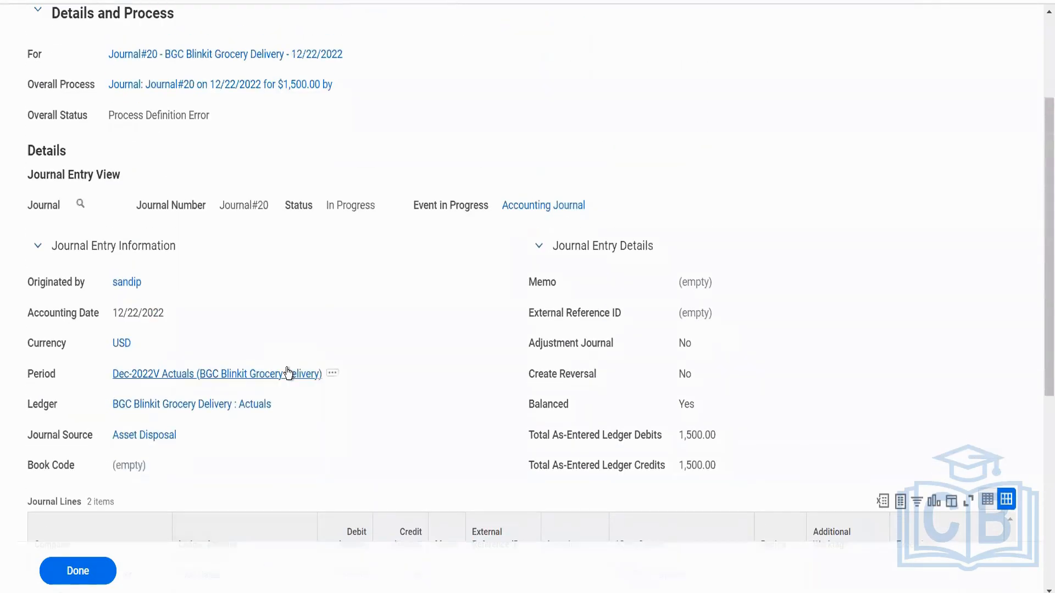